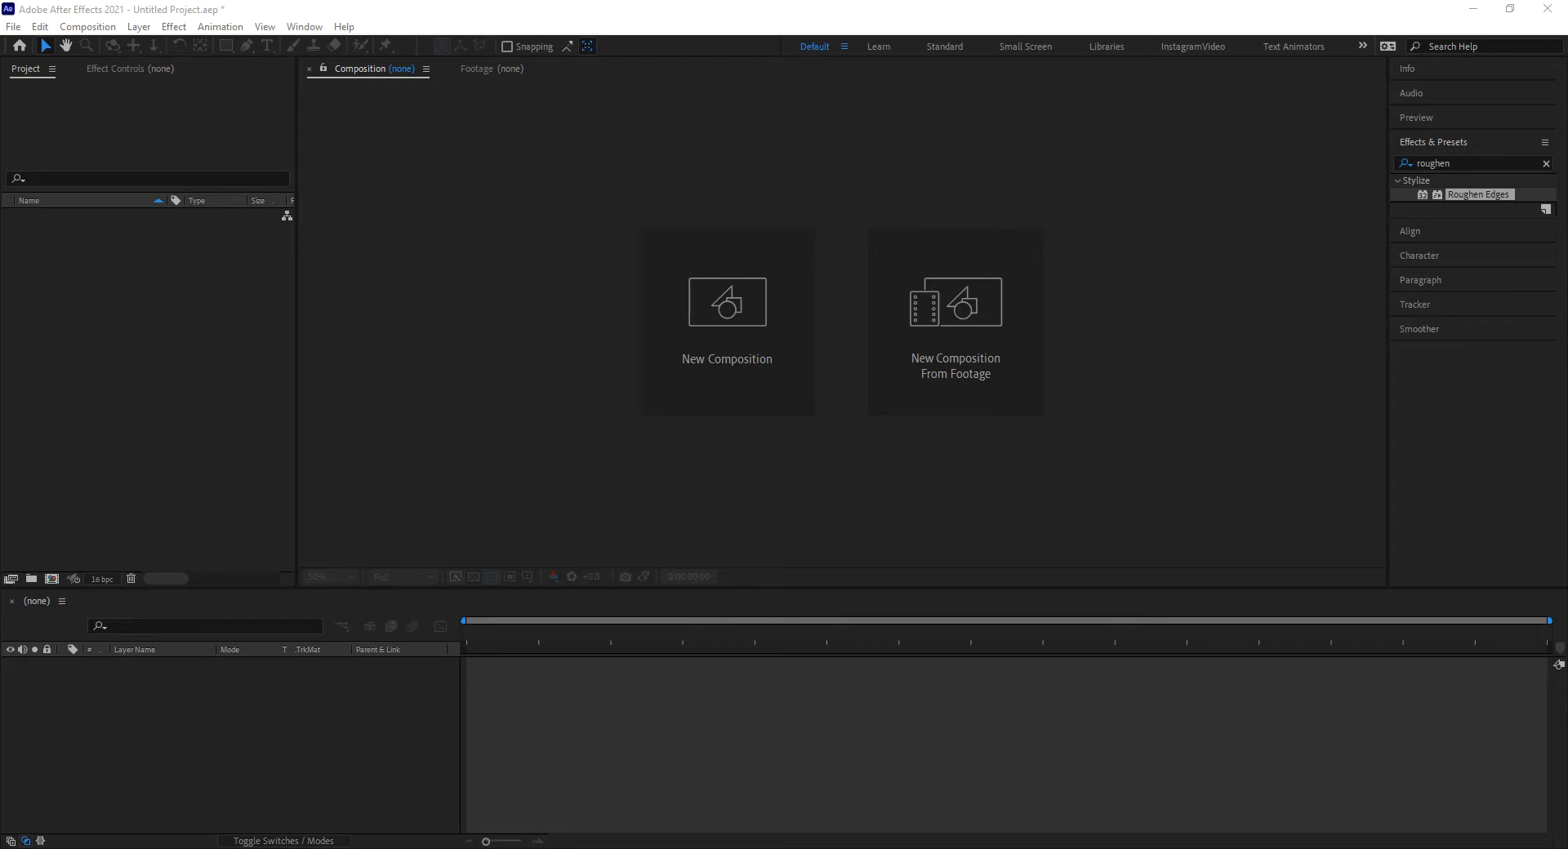
Create a composition named "cloud texture" that is 2000 px wide and 1000 px high
left_click(739, 309)
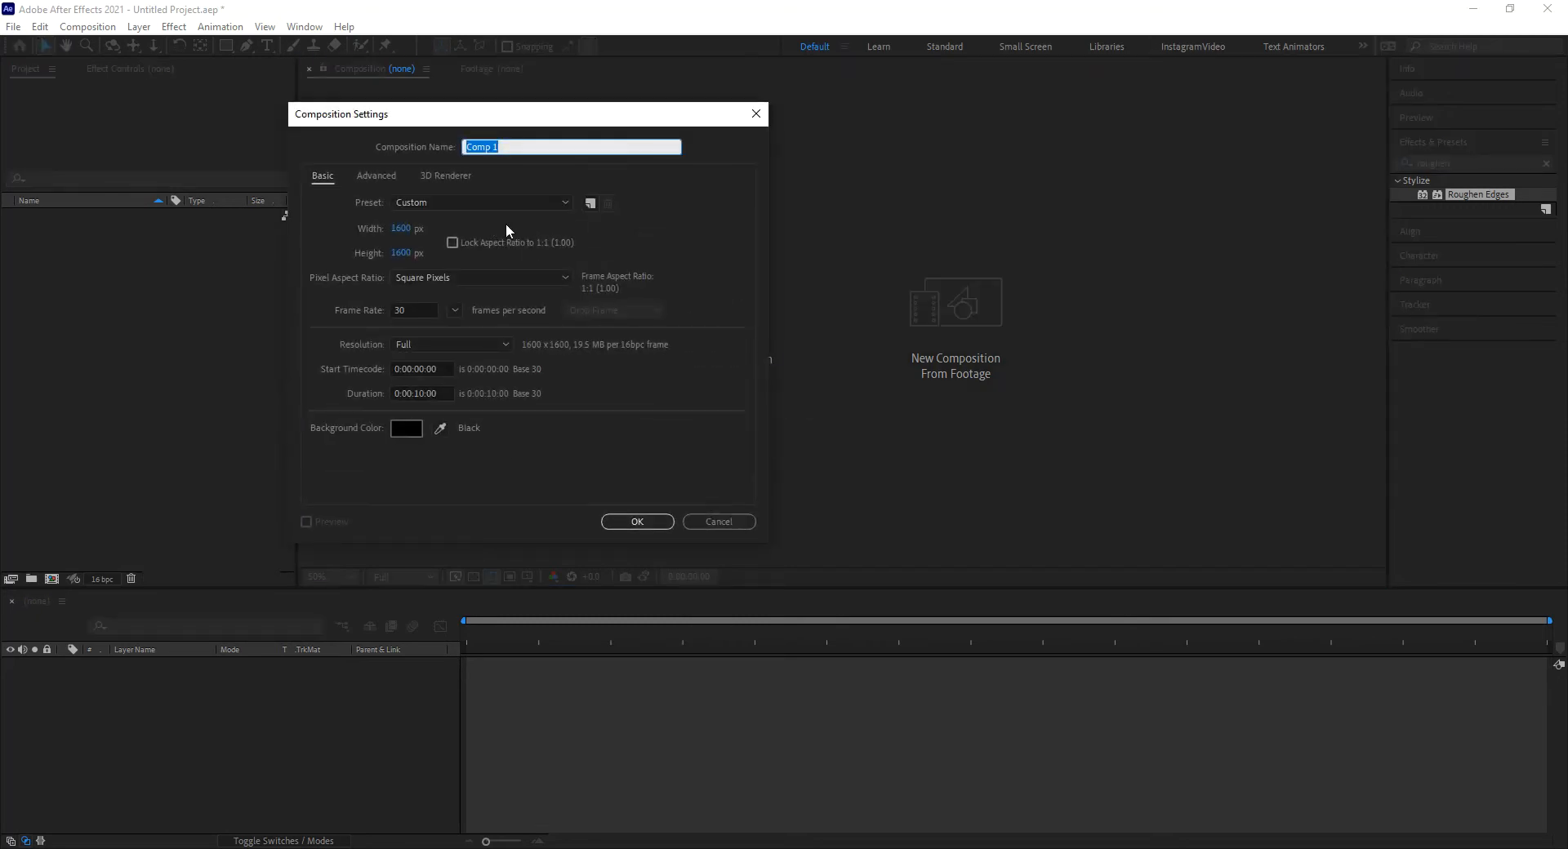
left_click(408, 228)
type("2000")
key("Tab")
type("1000")
left_click(477, 147)
type("cloud")
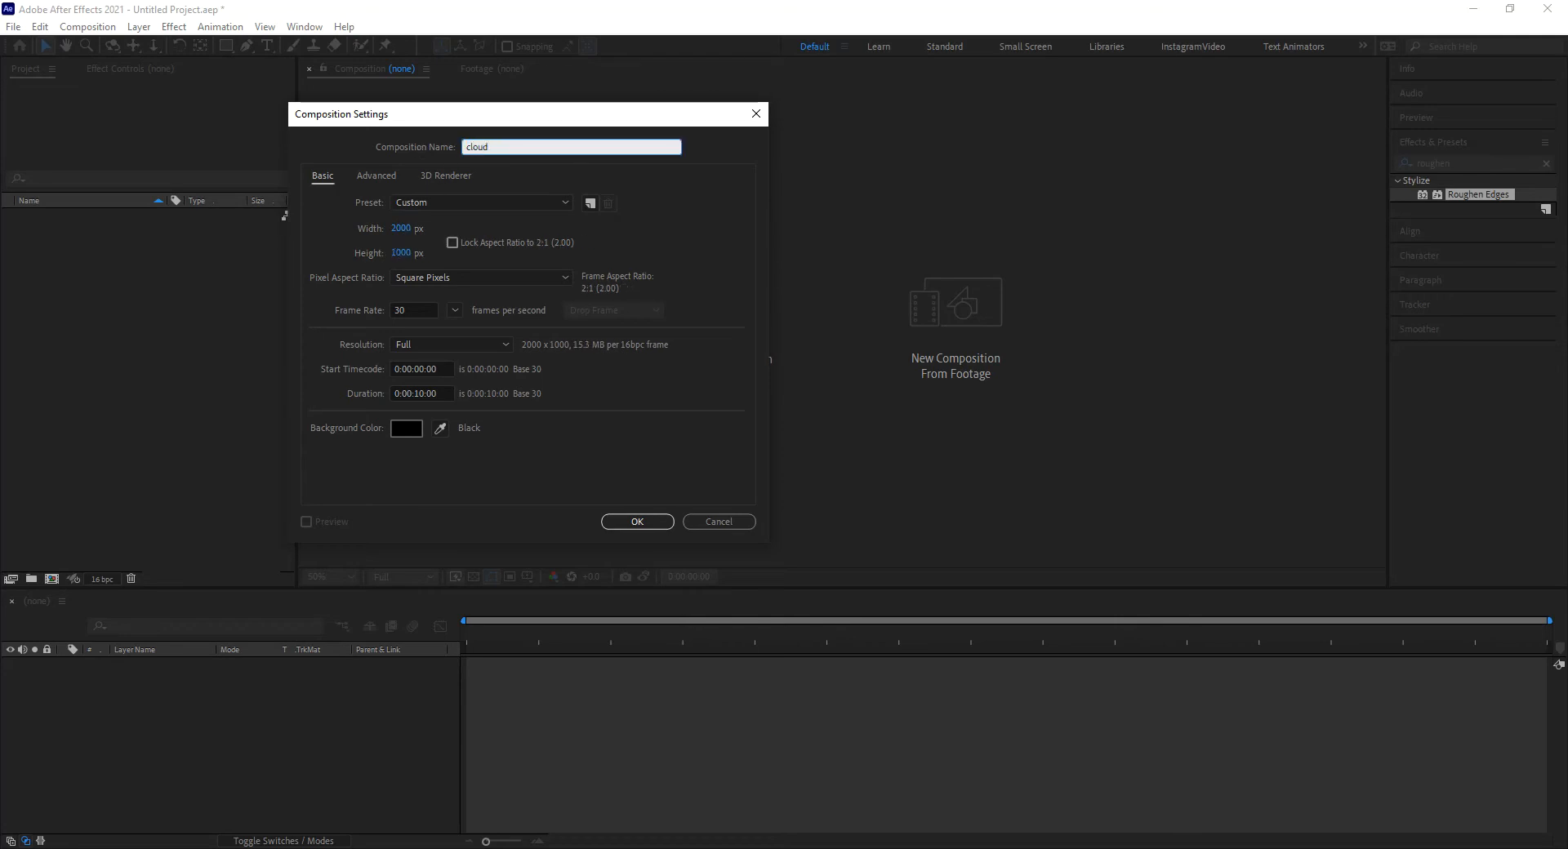
type(" texture")
left_click(637, 523)
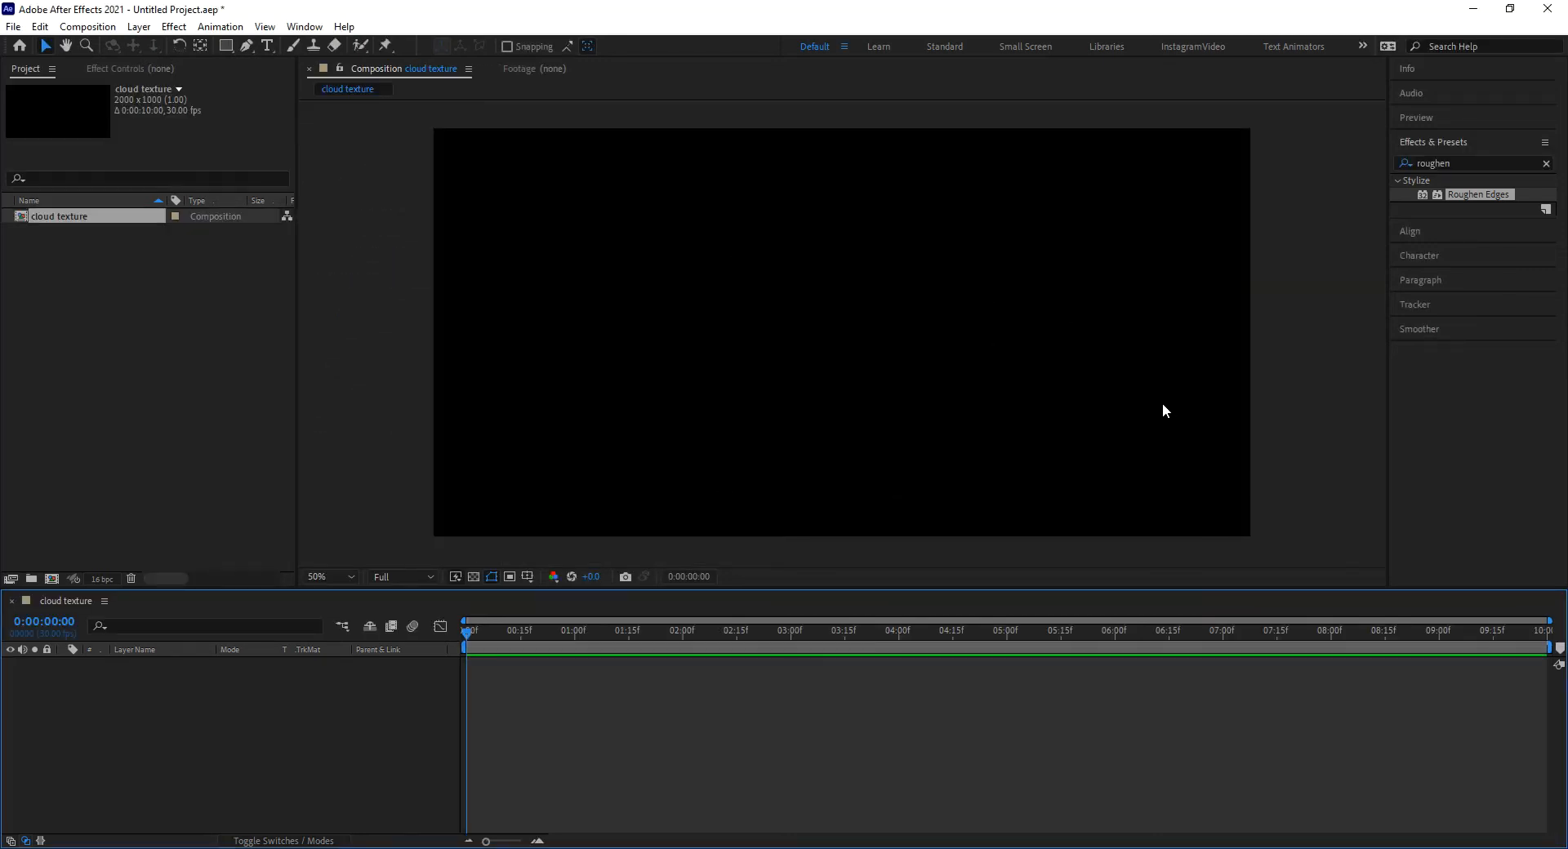
Add a white solid at composition size and apply the Fractal Noise effect to it
key("ctrl+y")
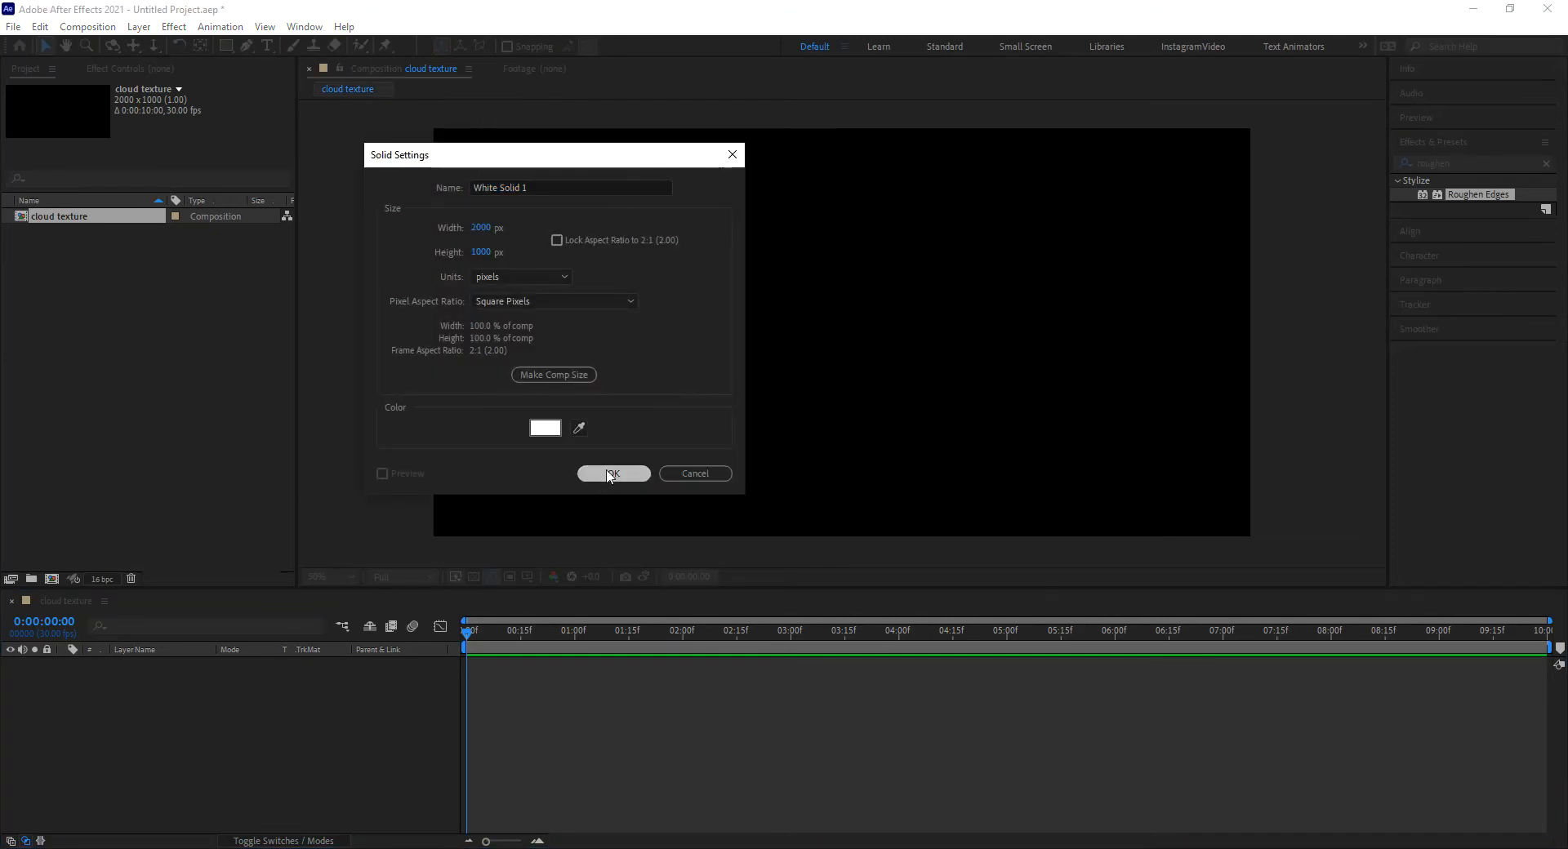
left_click(613, 473)
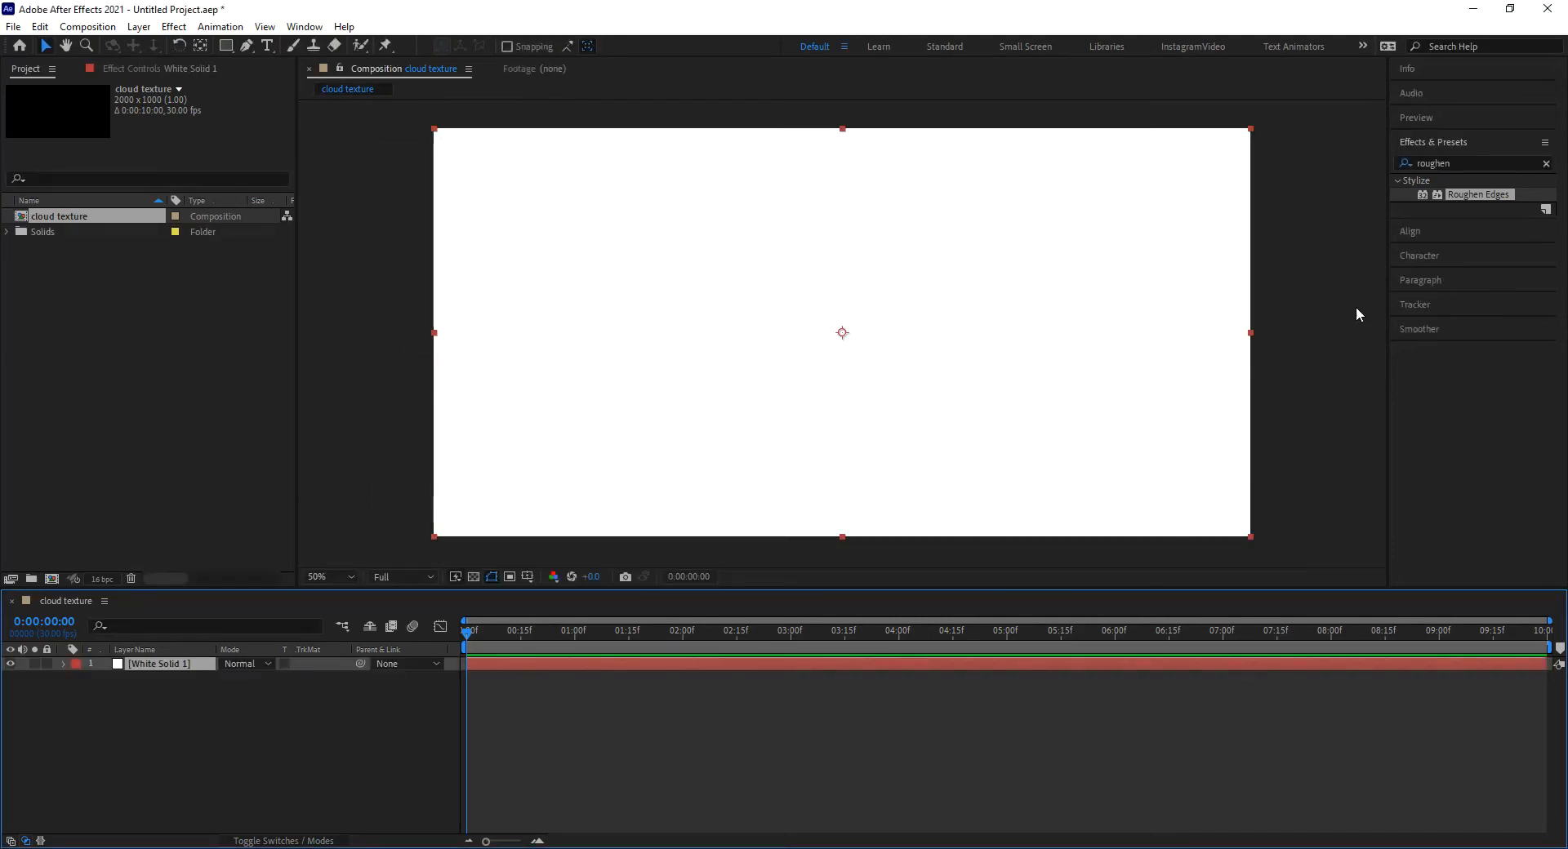
left_click(1468, 163)
type("frac")
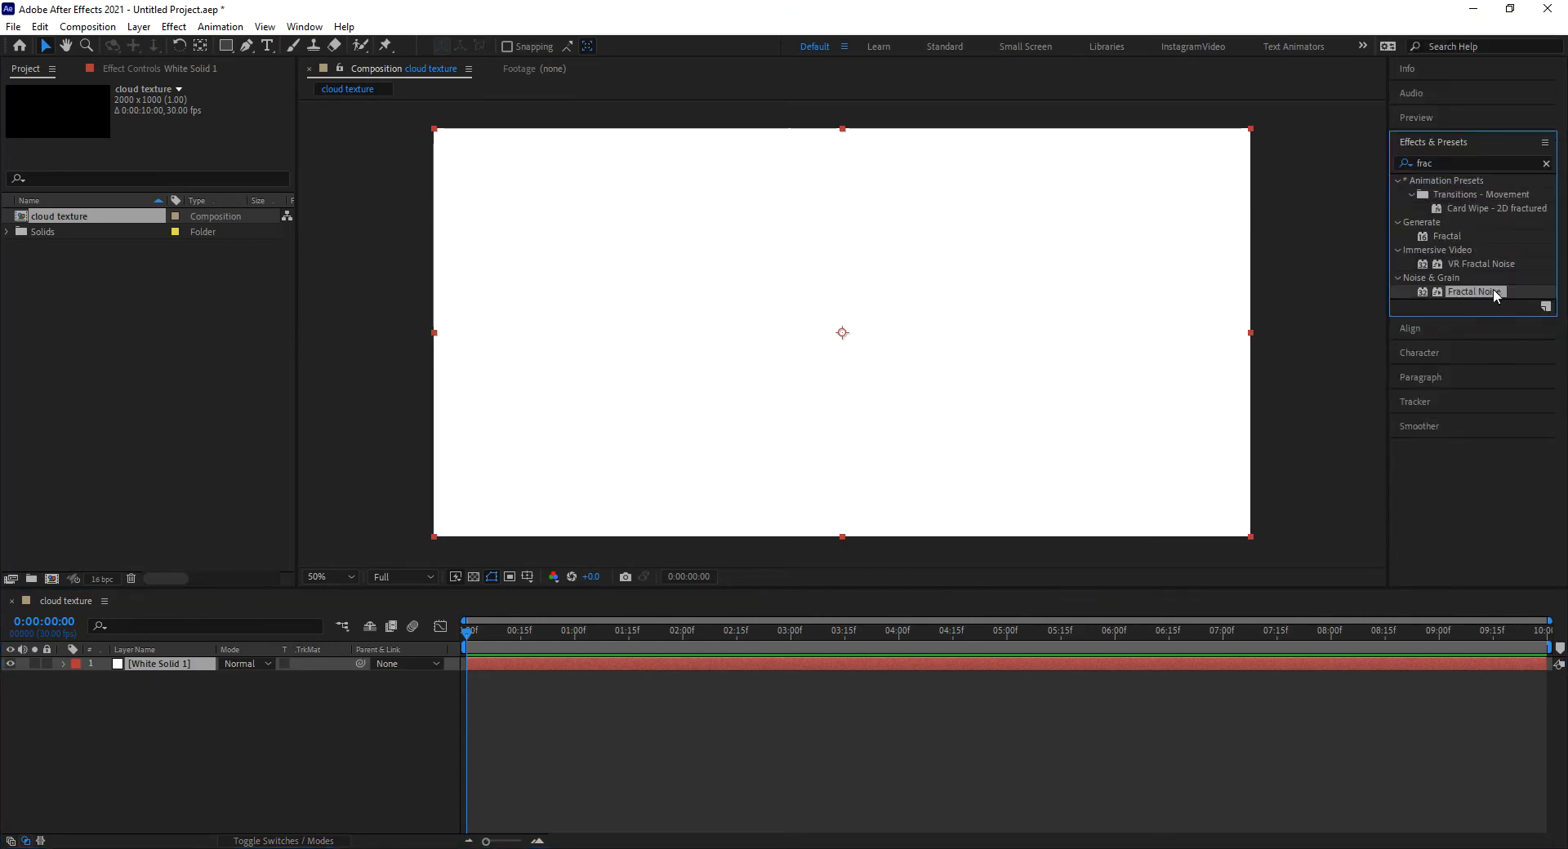
left_click_drag(1496, 287, 868, 400)
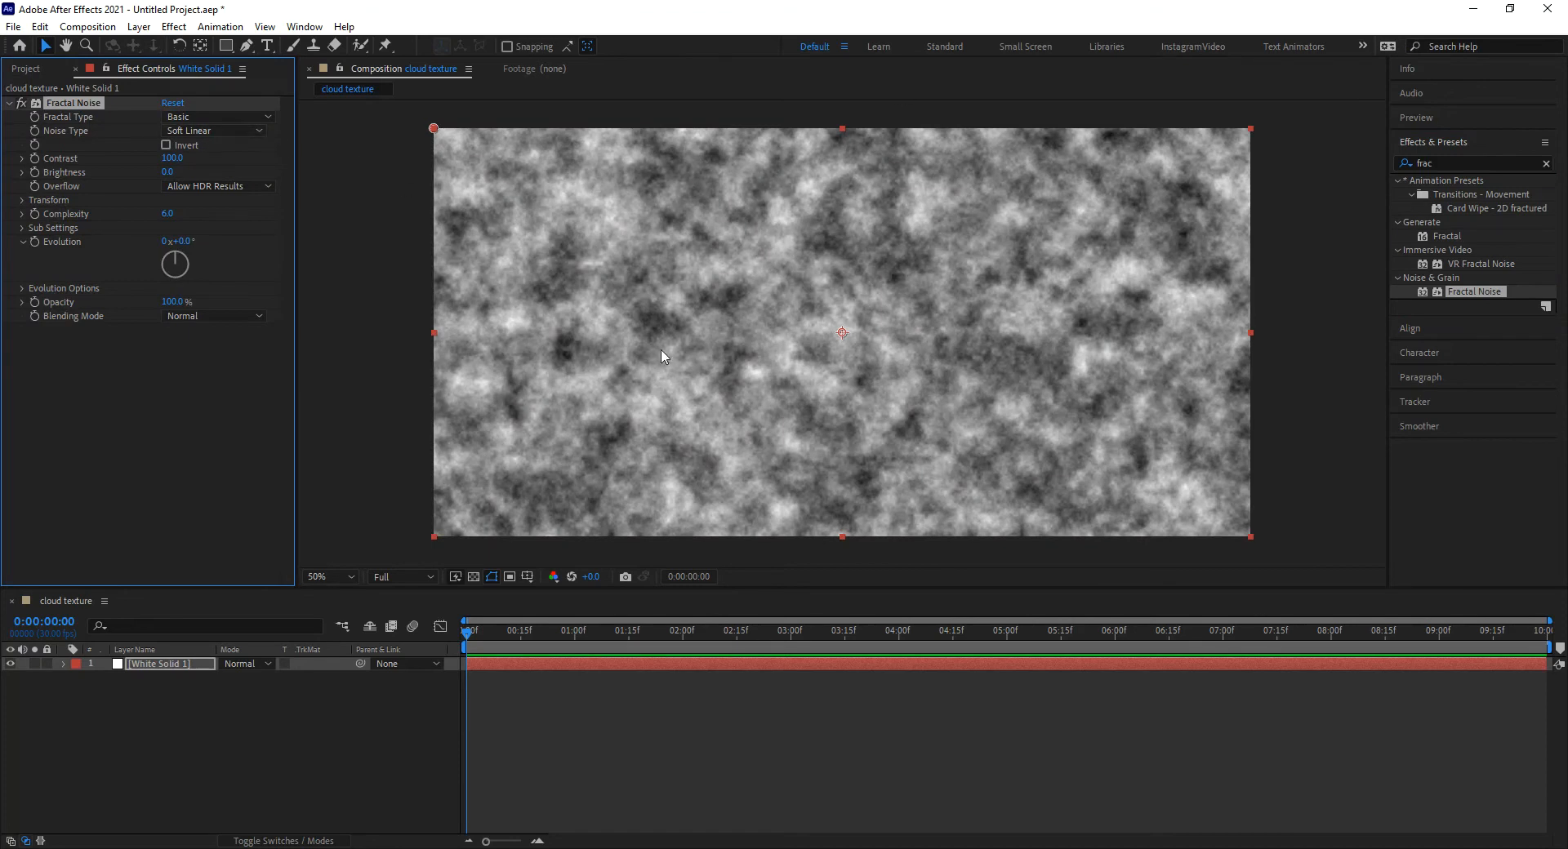
Set the Fractal Noise type to Spline and stretch it with Uniform Scaling off and a Scale Width of 600
left_click(225, 131)
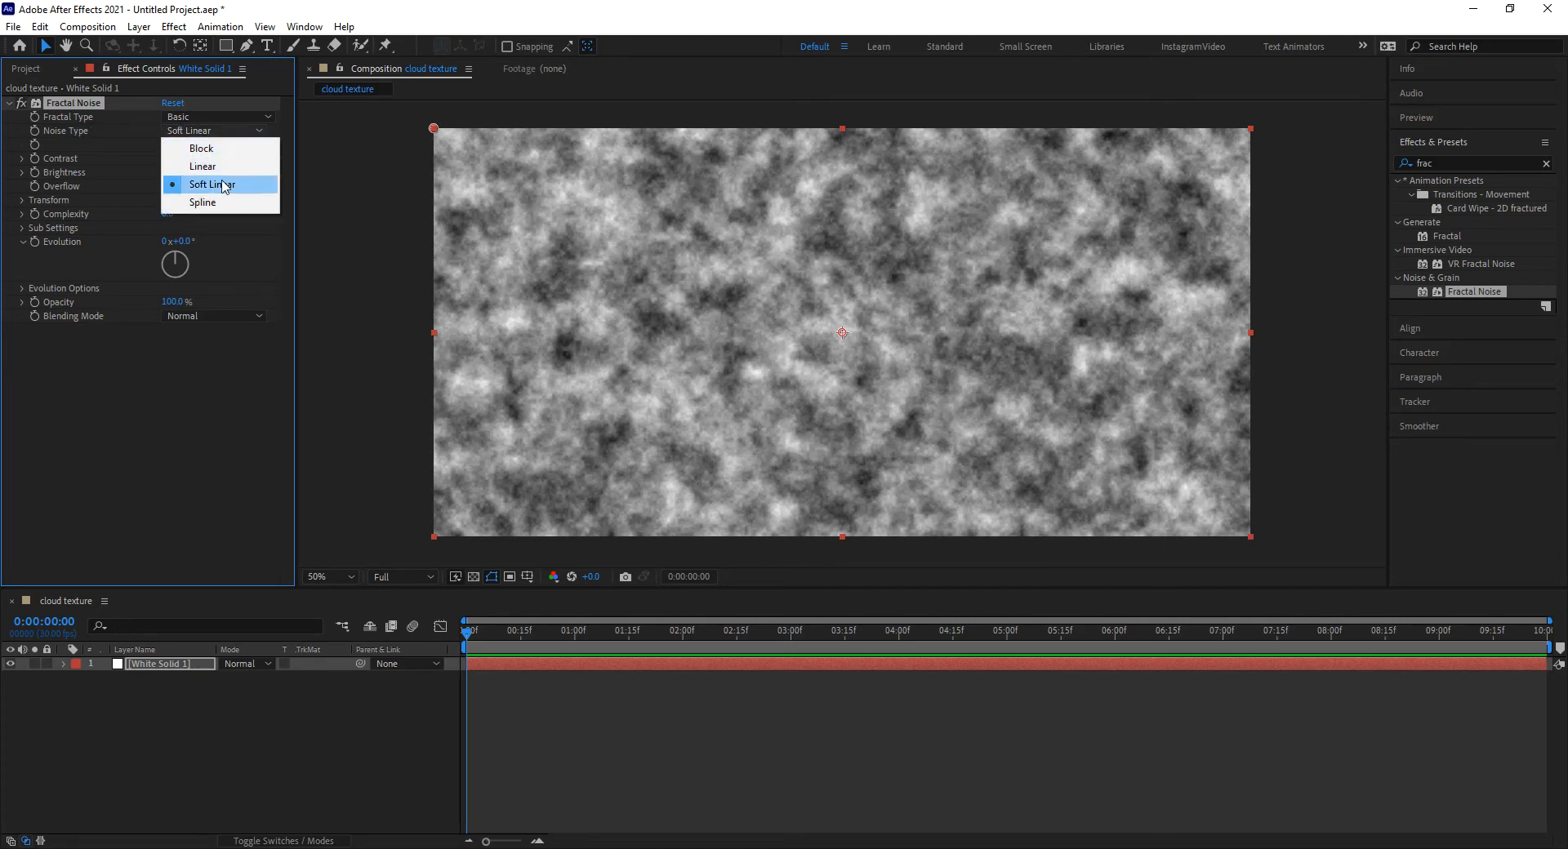
left_click(225, 206)
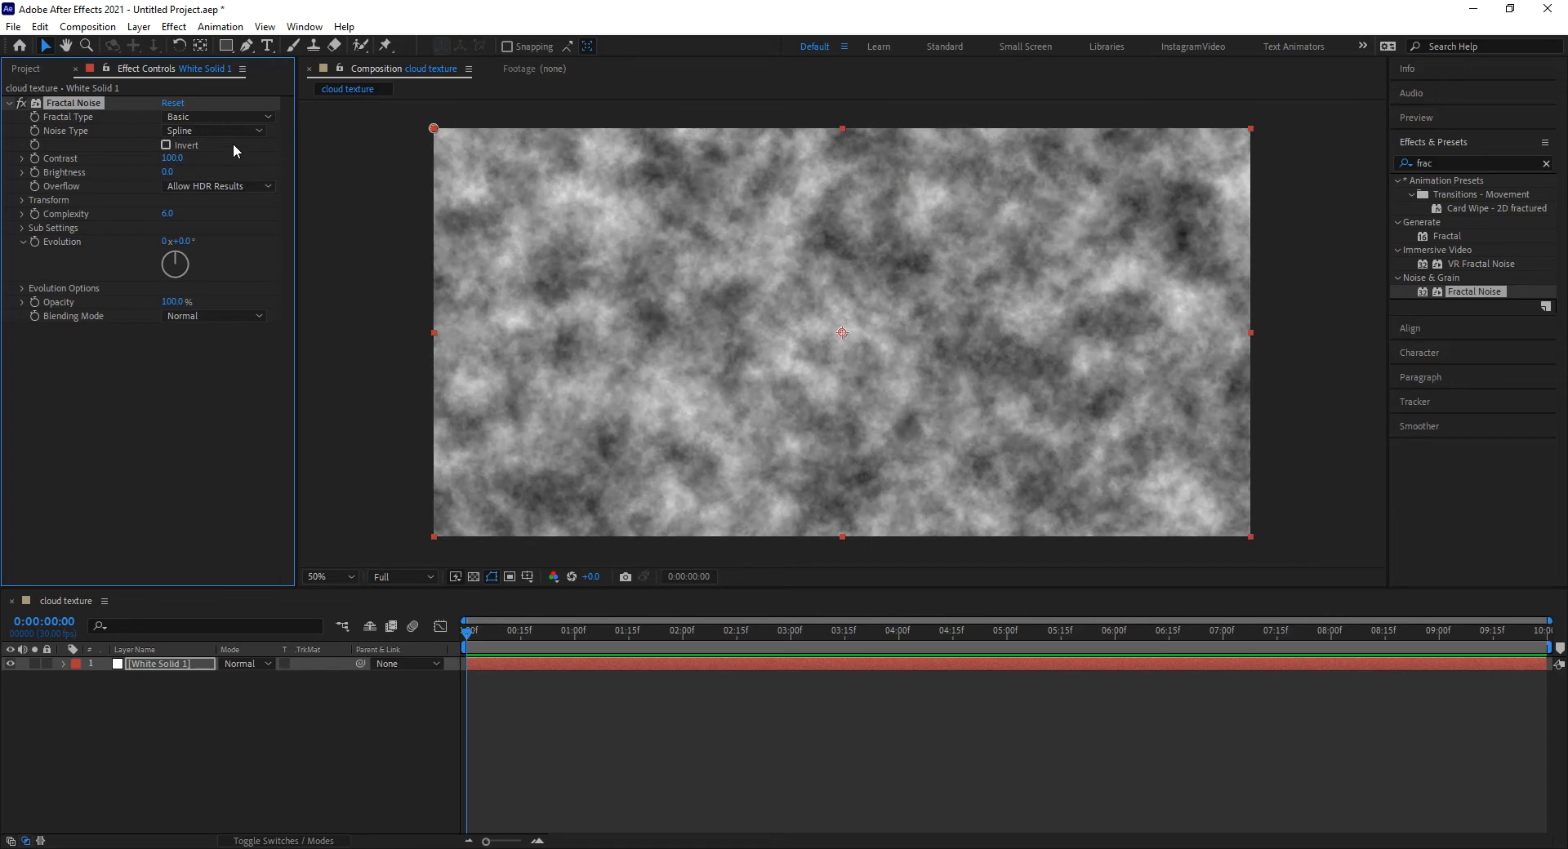
left_click(23, 200)
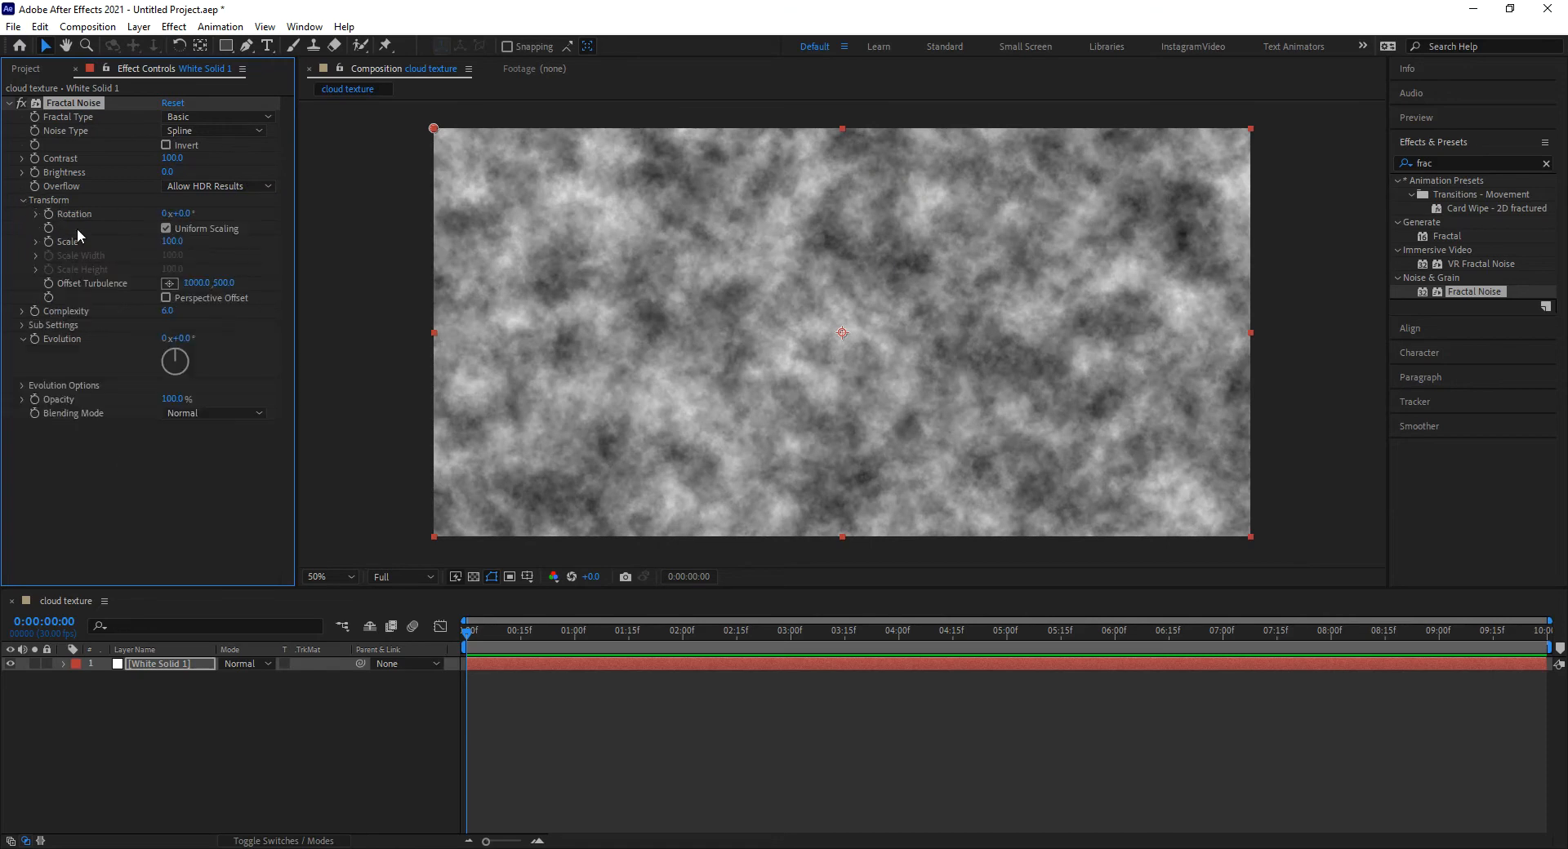
left_click(166, 229)
left_click(169, 256)
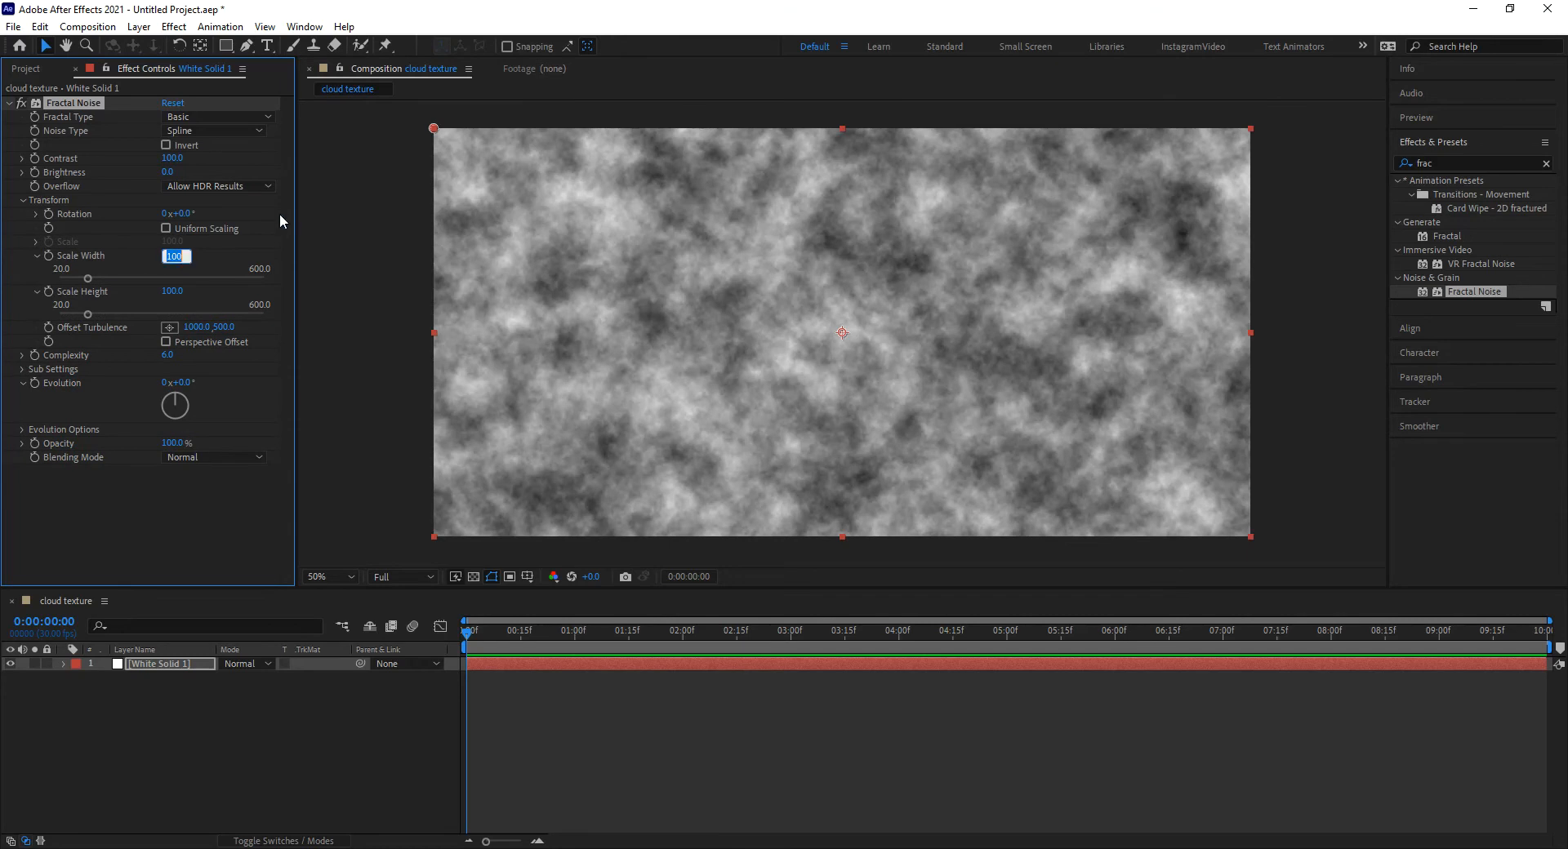
type("600")
key("Return")
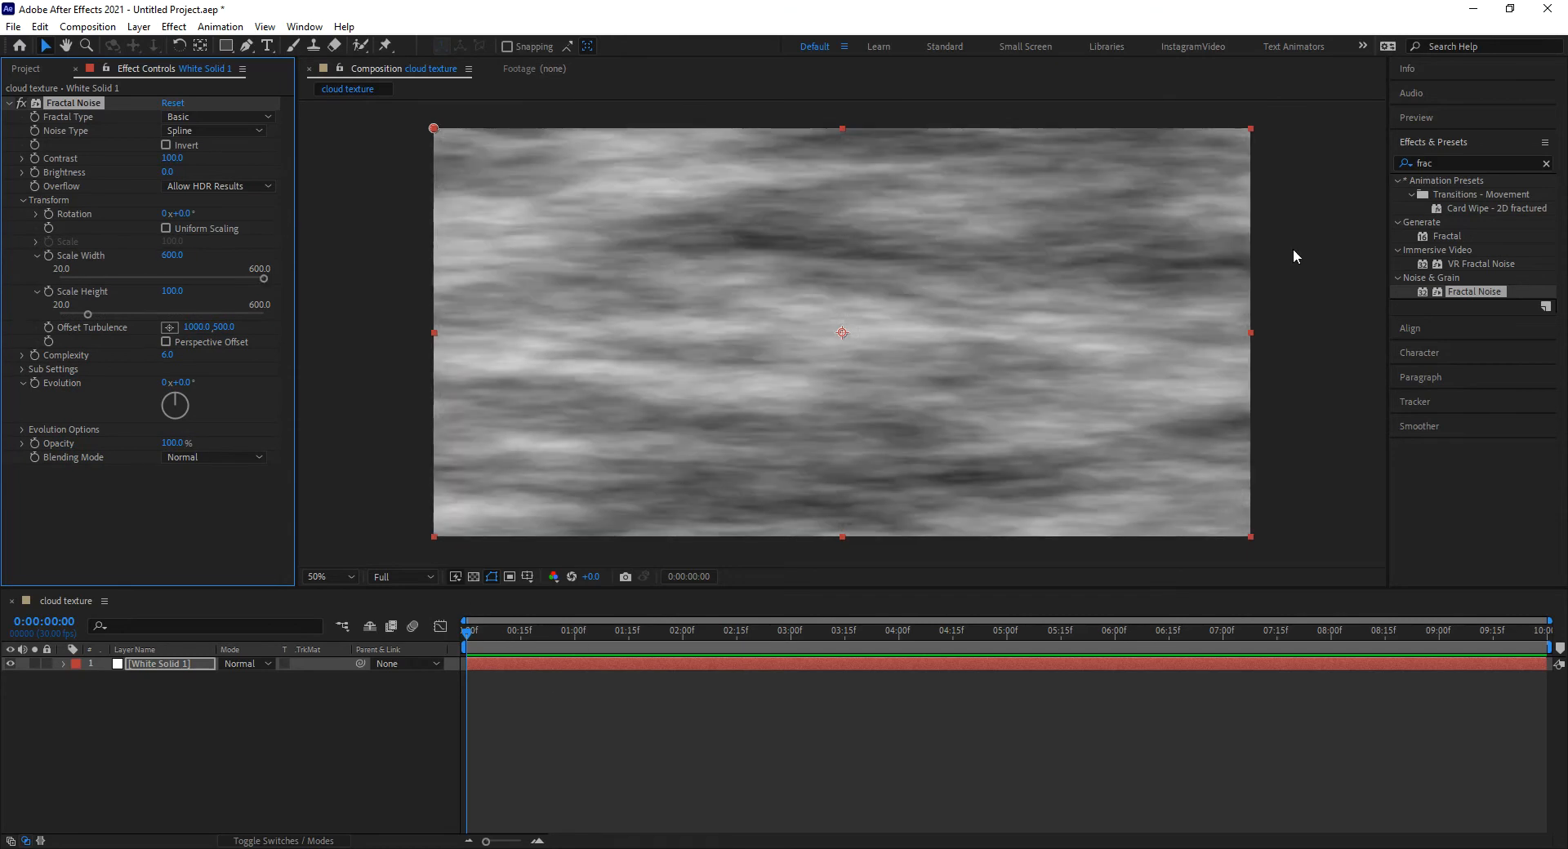
key("ctrl+s")
Add the expression time*150; to the Evolution property of Fractal Noise
left_click(34, 383, "alt")
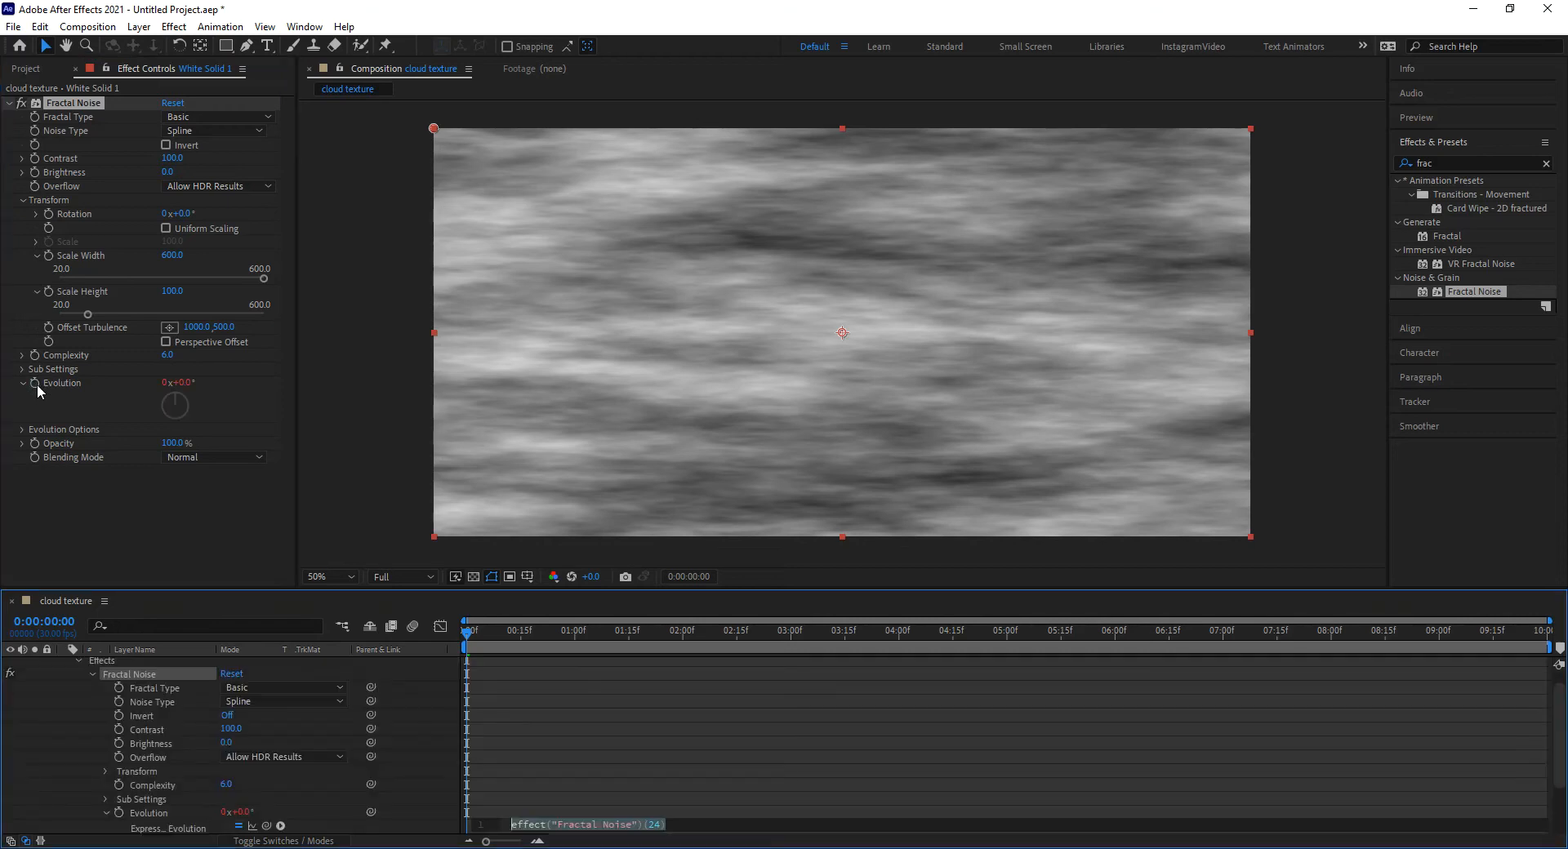
type("time*")
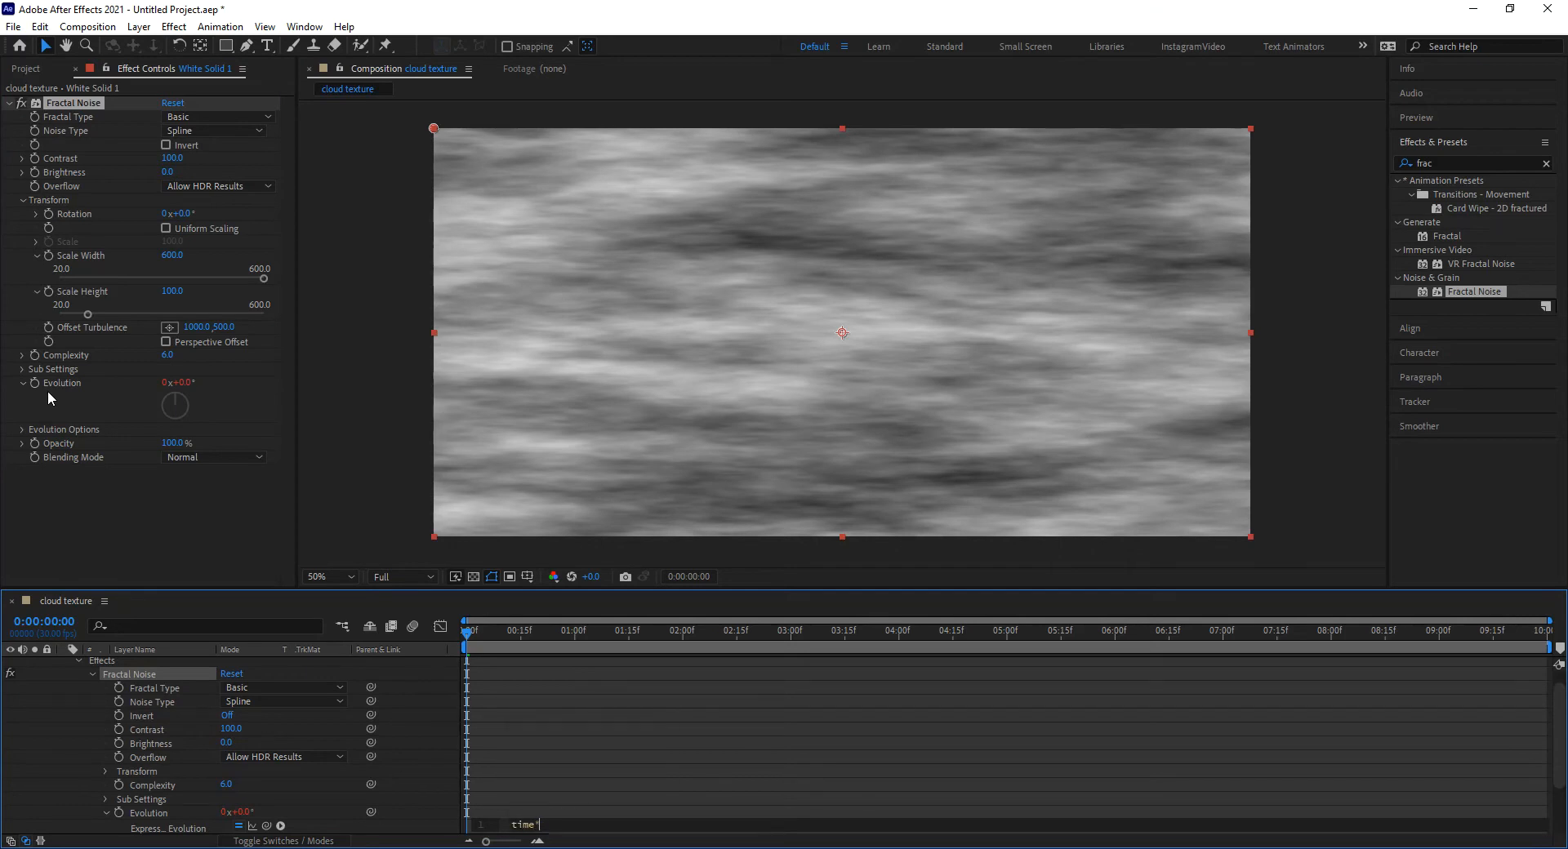
type("150;")
Preview the evolving noise, then return to the first frame with the white solid's properties collapsed
left_click(484, 635)
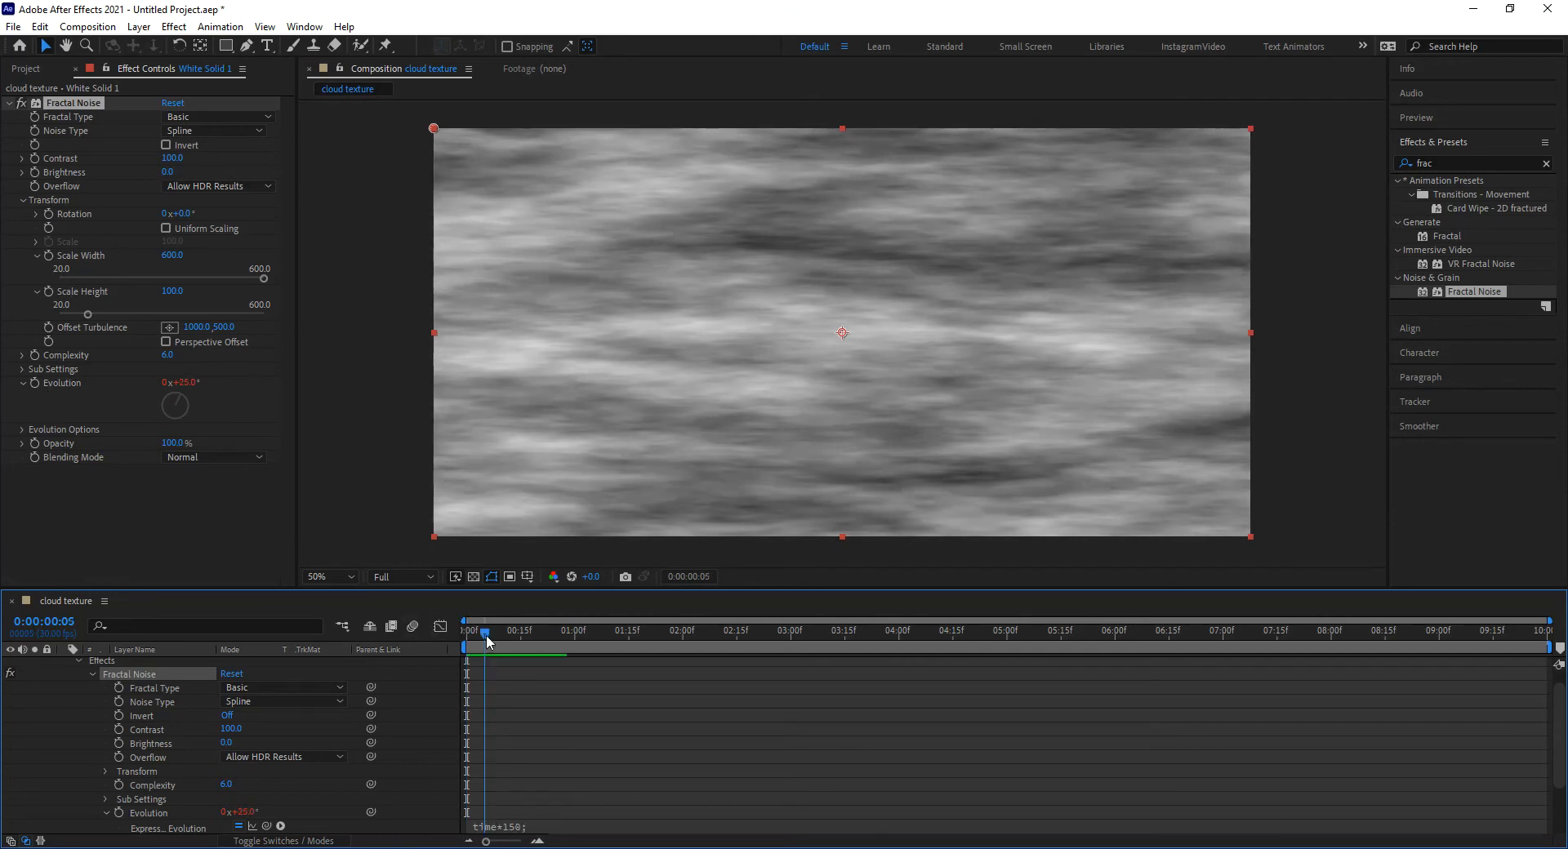
key("space")
left_click(469, 655)
left_click_drag(468, 657, 424, 648)
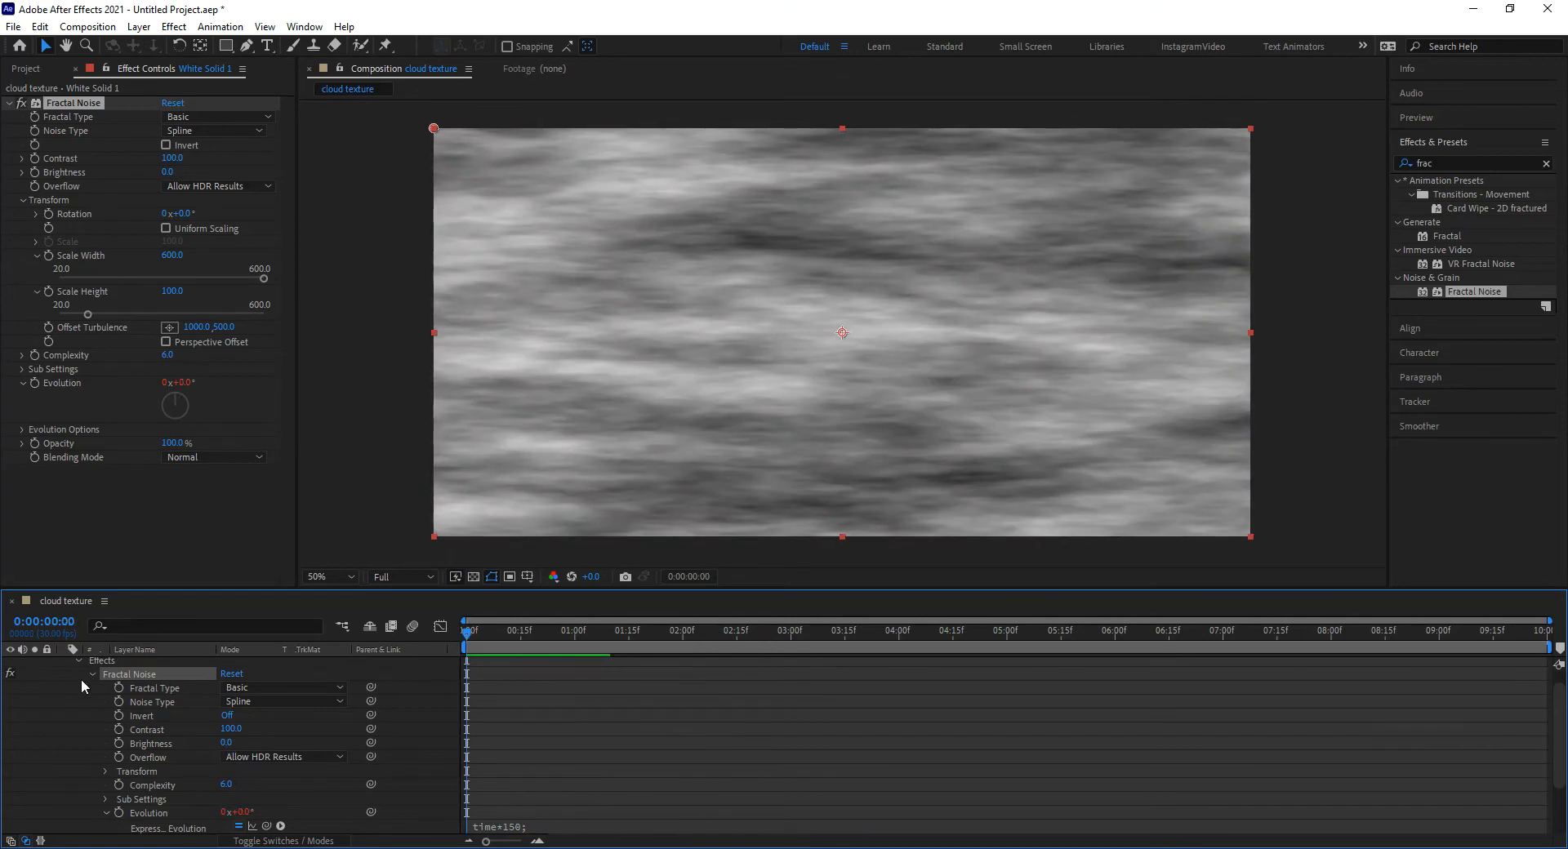
scroll(81, 679, "up", 1)
left_click(65, 662)
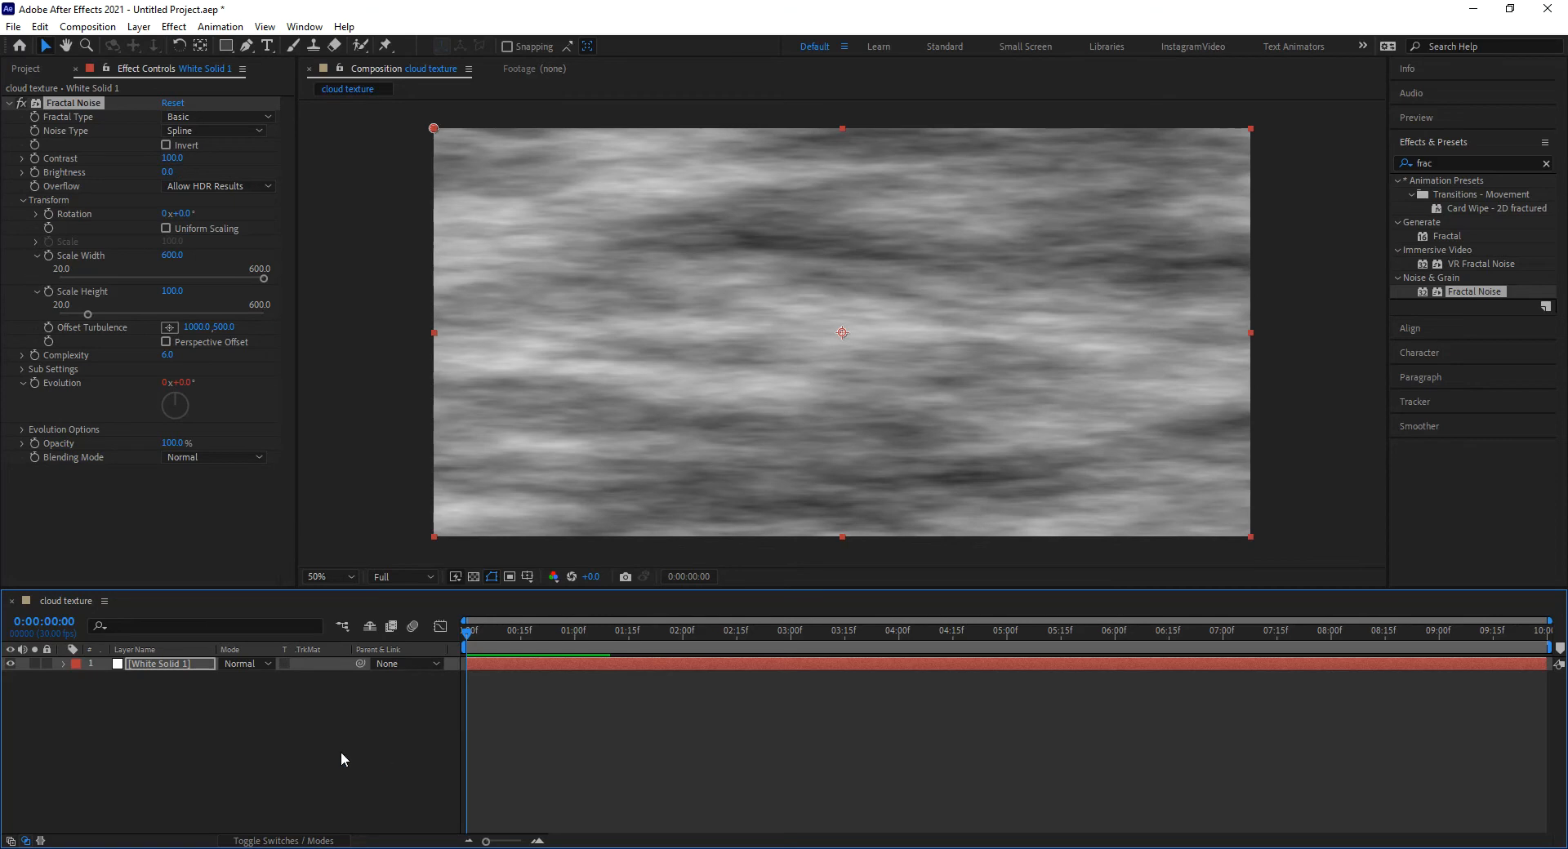
Add an adjustment layer above the white solid and apply the Offset effect to it
left_click(263, 750)
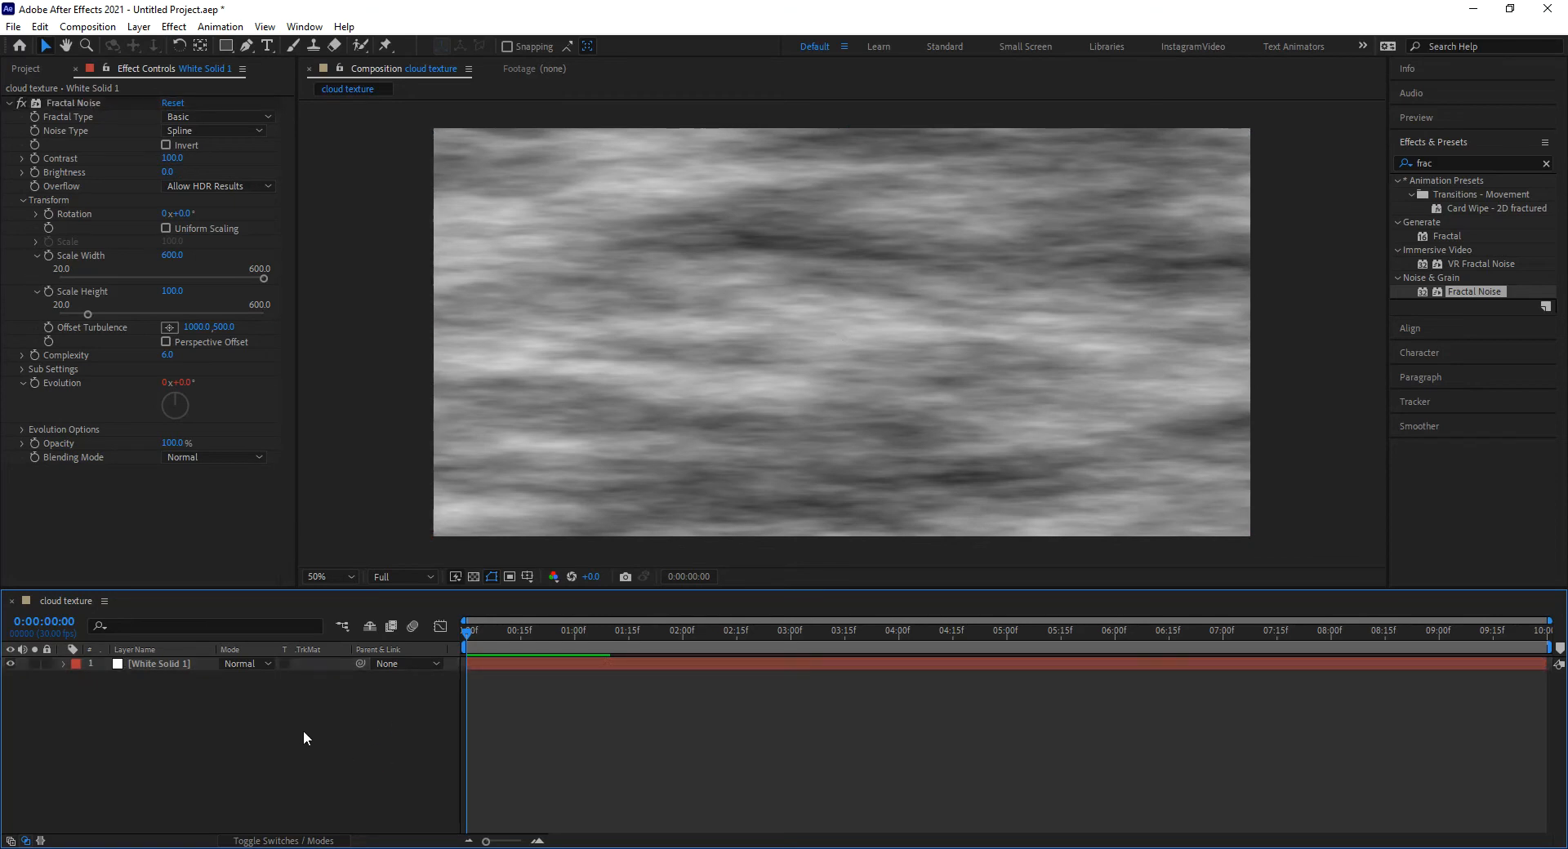
key("ctrl+alt+y")
left_click(1454, 162)
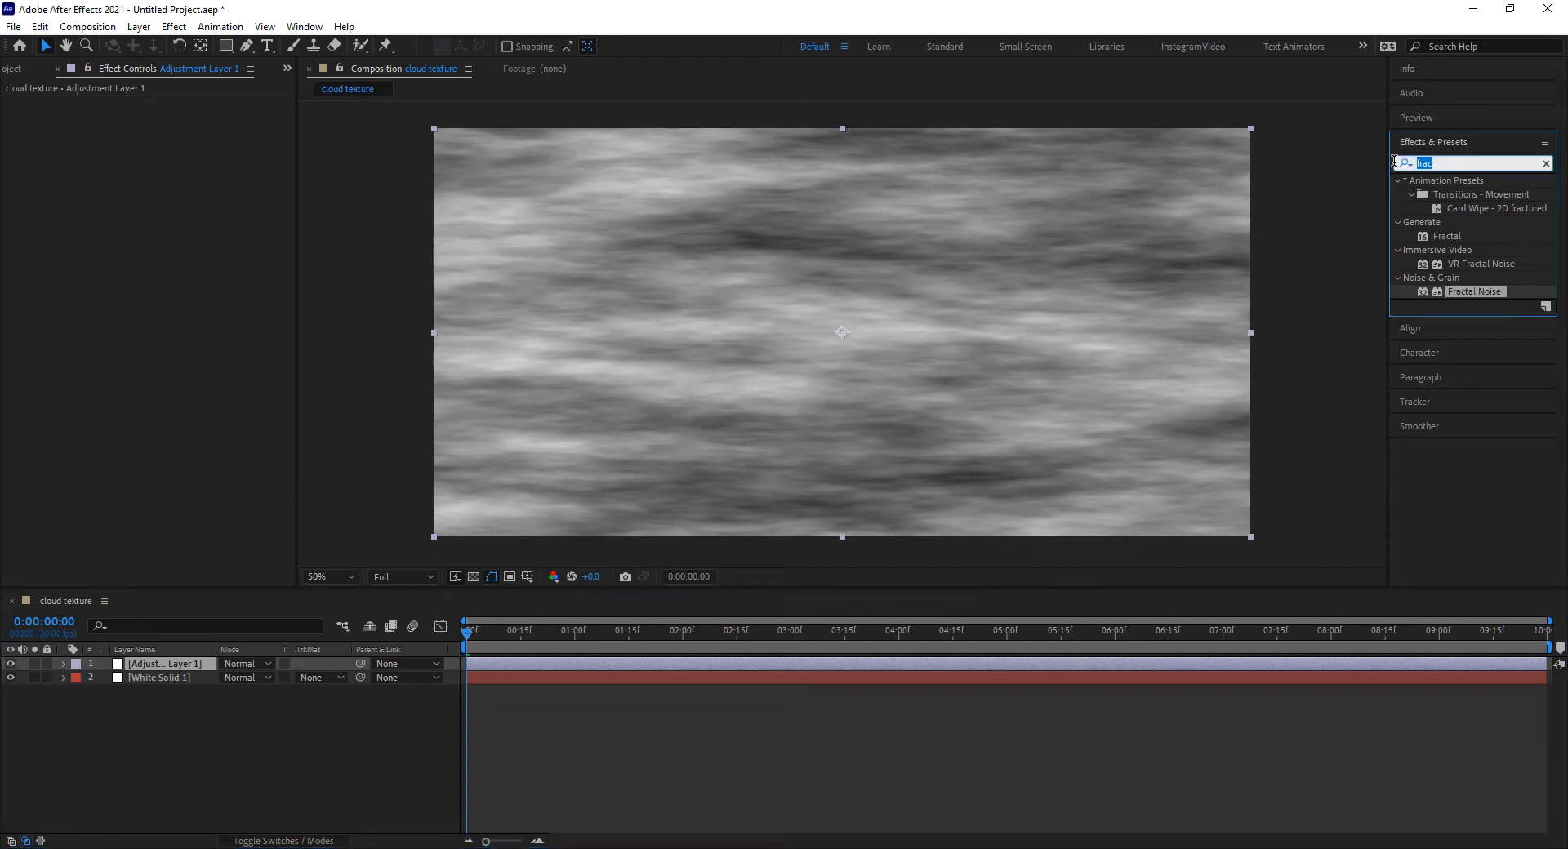
type("offs")
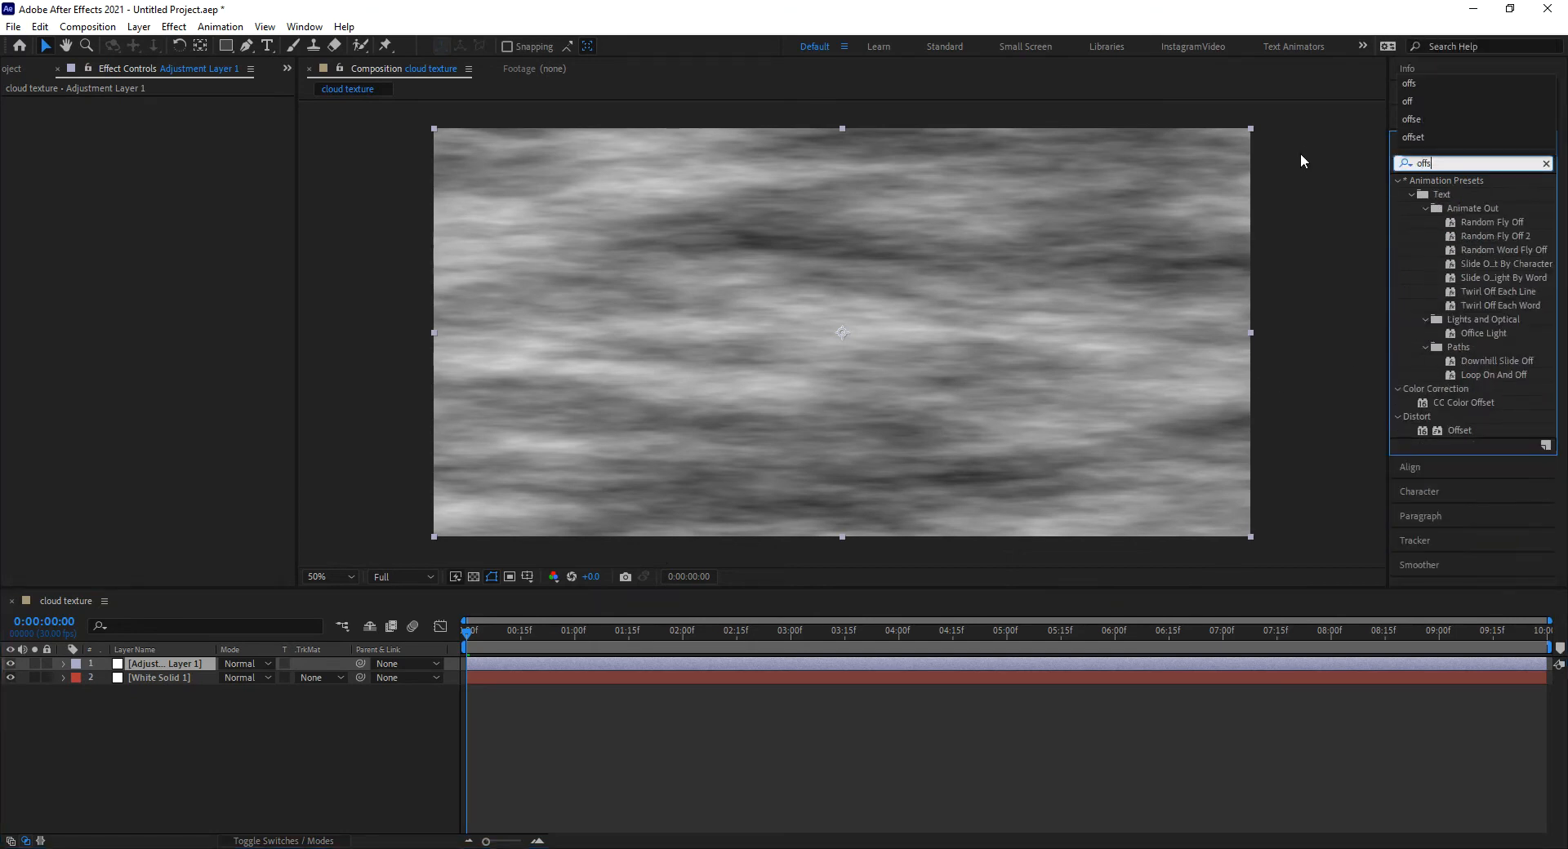
left_click_drag(1457, 218, 144, 365)
Set the horizontal Shift Center To value of the Offset effect to 2000
left_click_drag(192, 125, 27, 165)
key("ctrl+z")
left_click(198, 116)
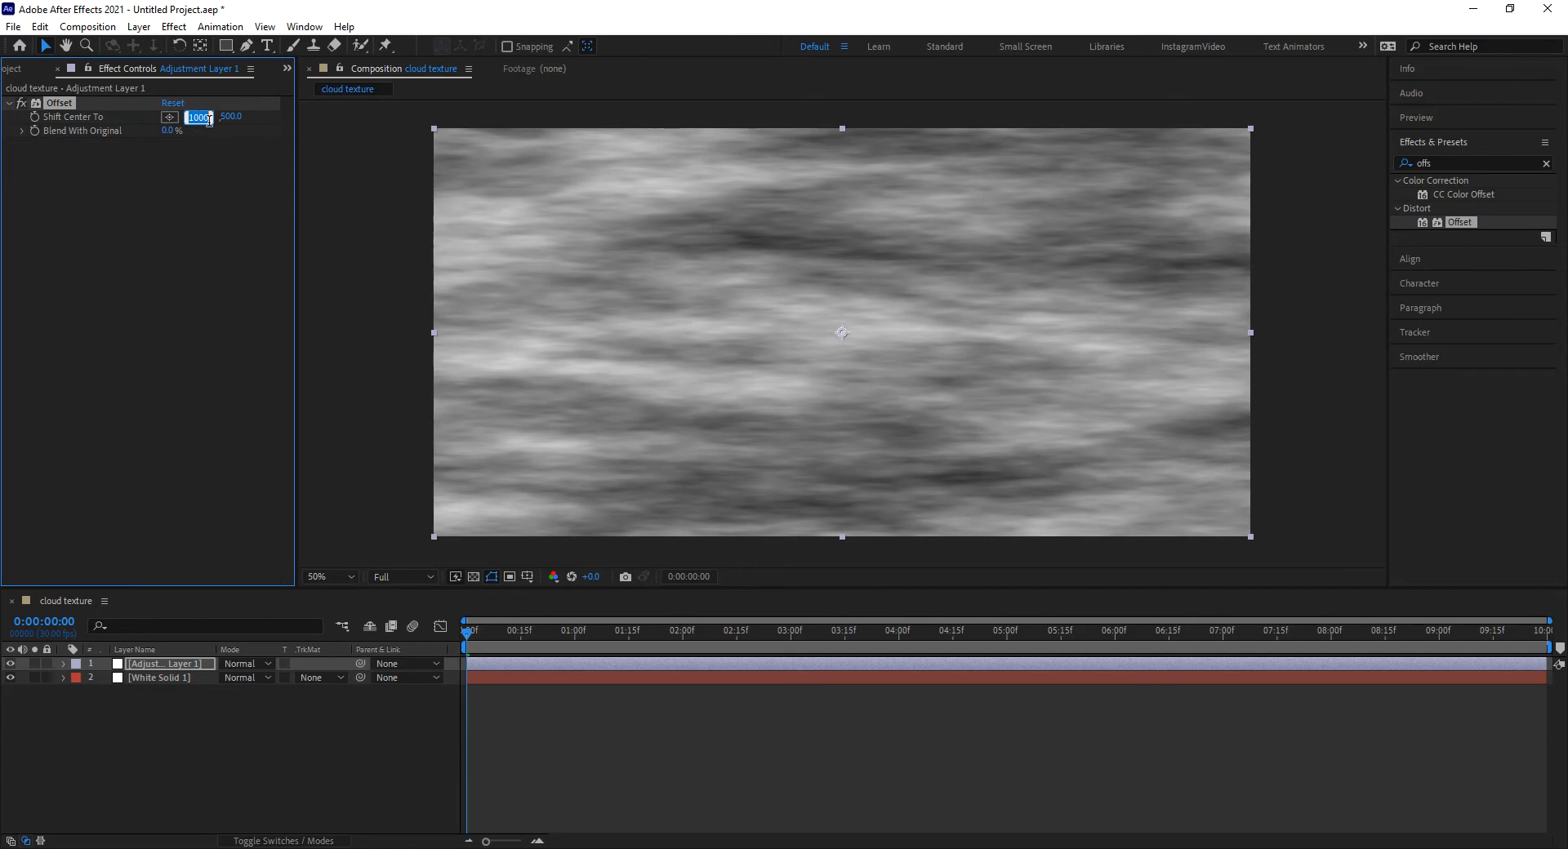
type("2000")
key("Return")
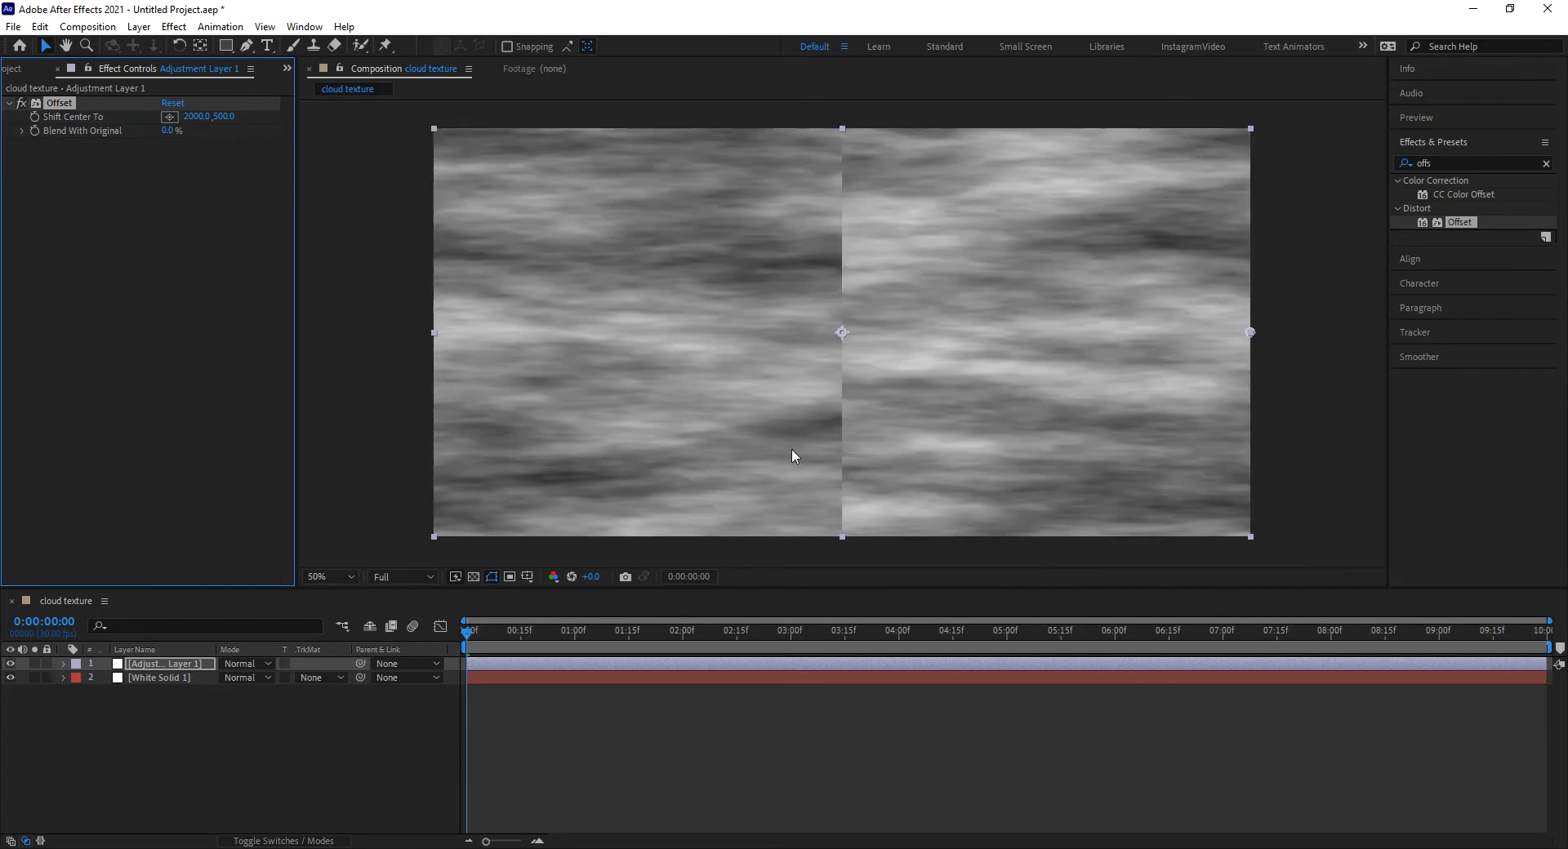
Draw a rectangular mask around the central seam on the adjustment layer, extending past the frame vertically, and set its mode to Subtract
left_click(224, 46)
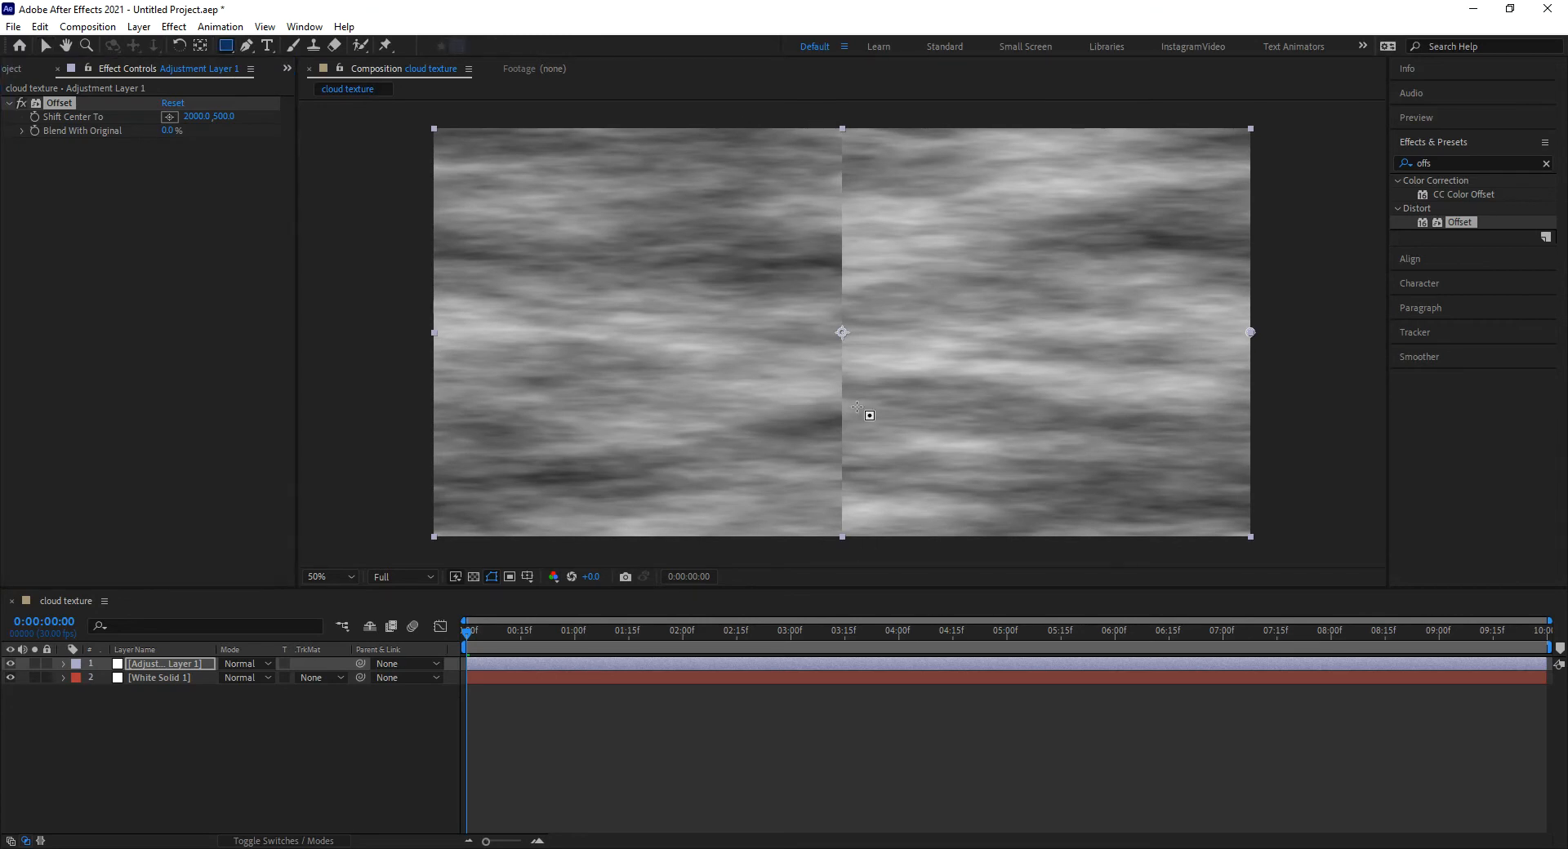
scroll(864, 415, "down", 4)
scroll(857, 406, "up", 2)
left_click_drag(746, 164, 943, 483)
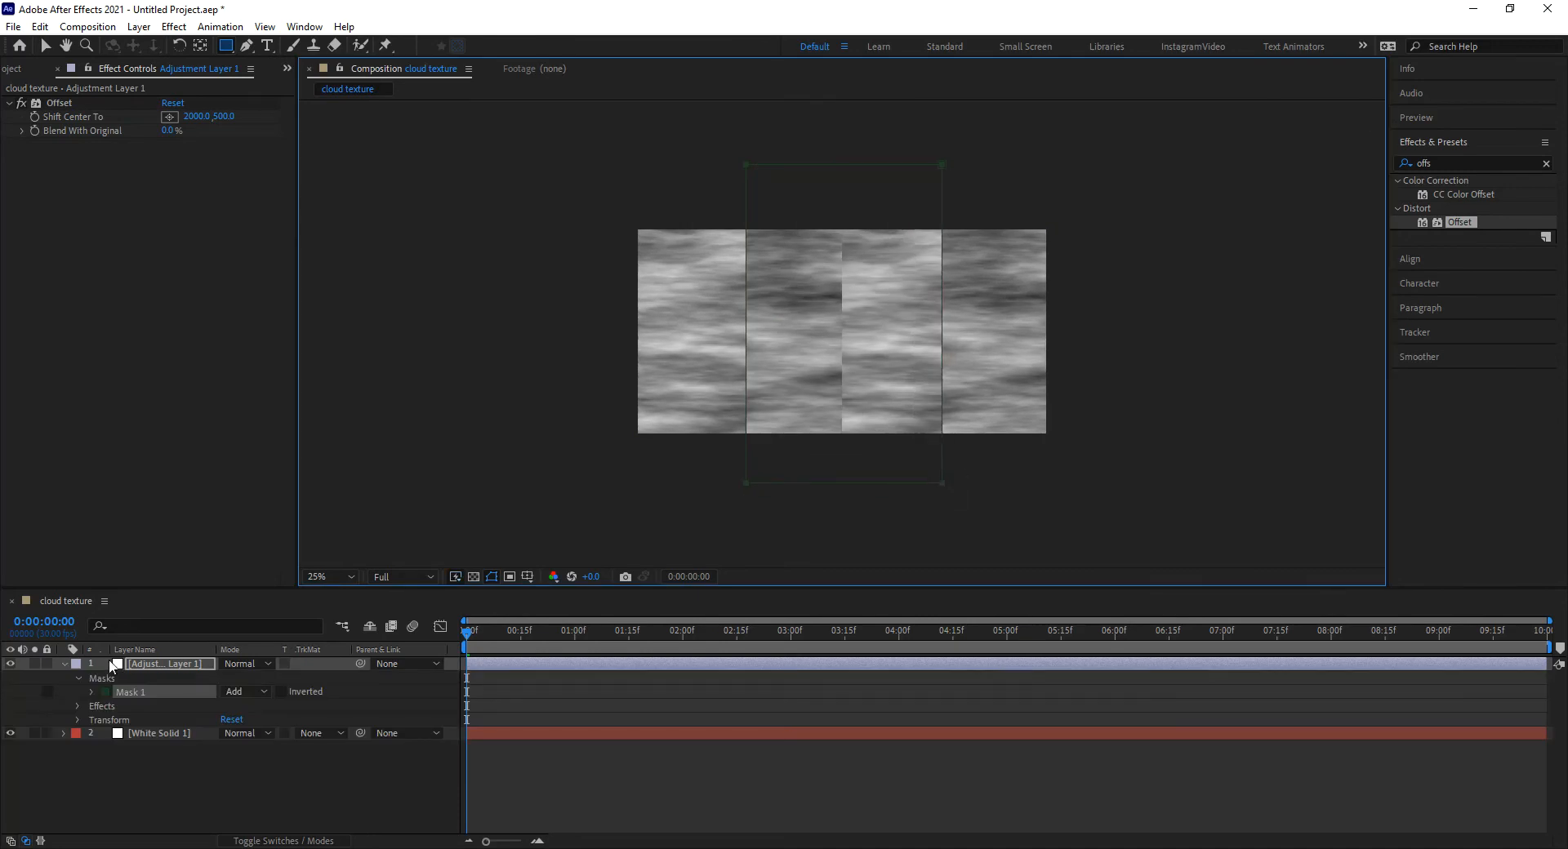
left_click(252, 691)
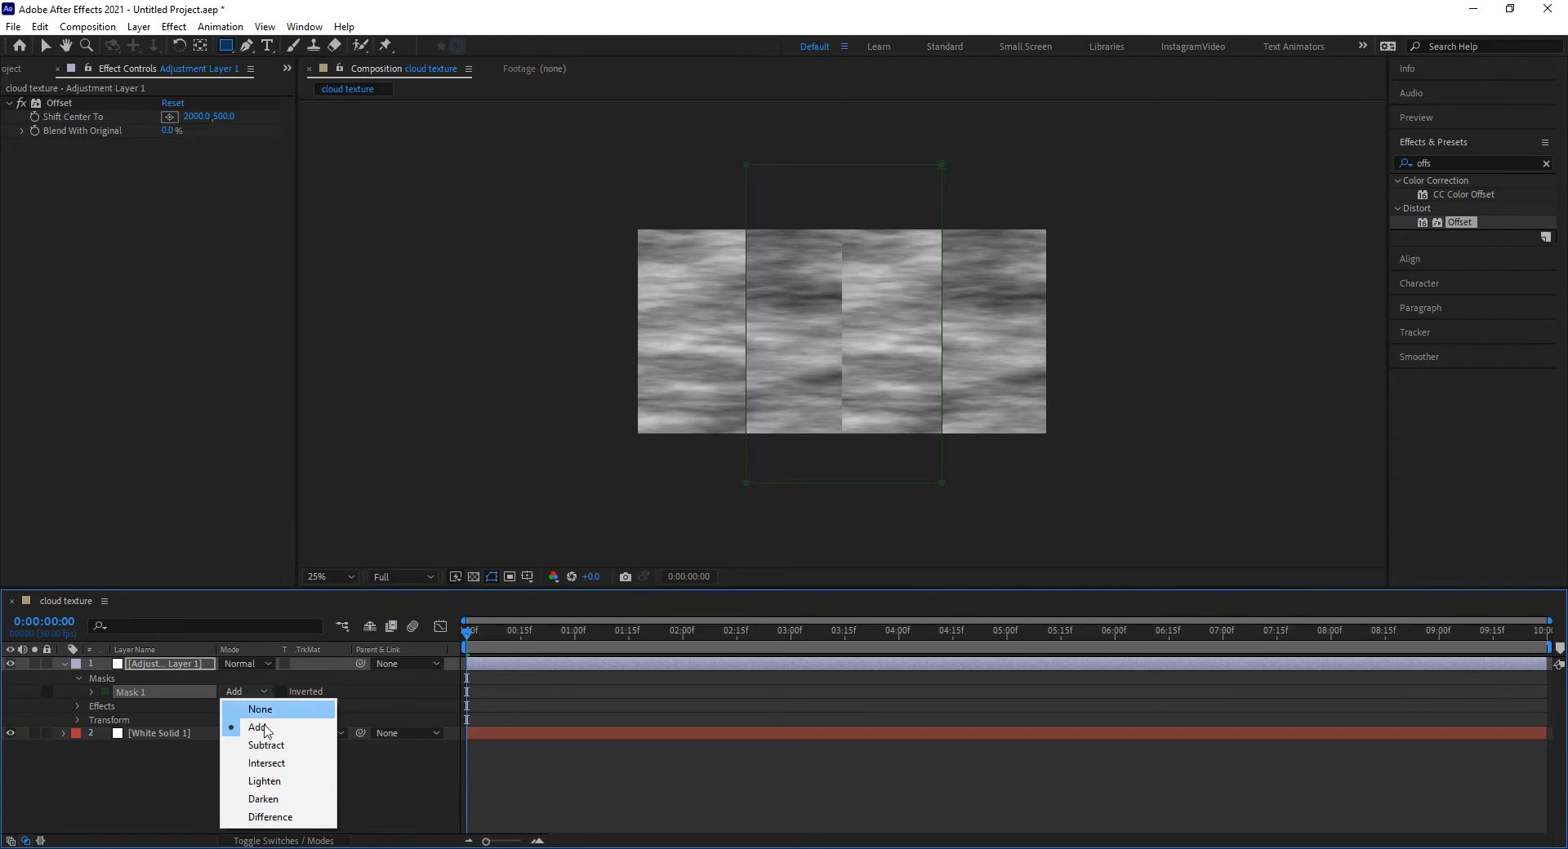
left_click(272, 749)
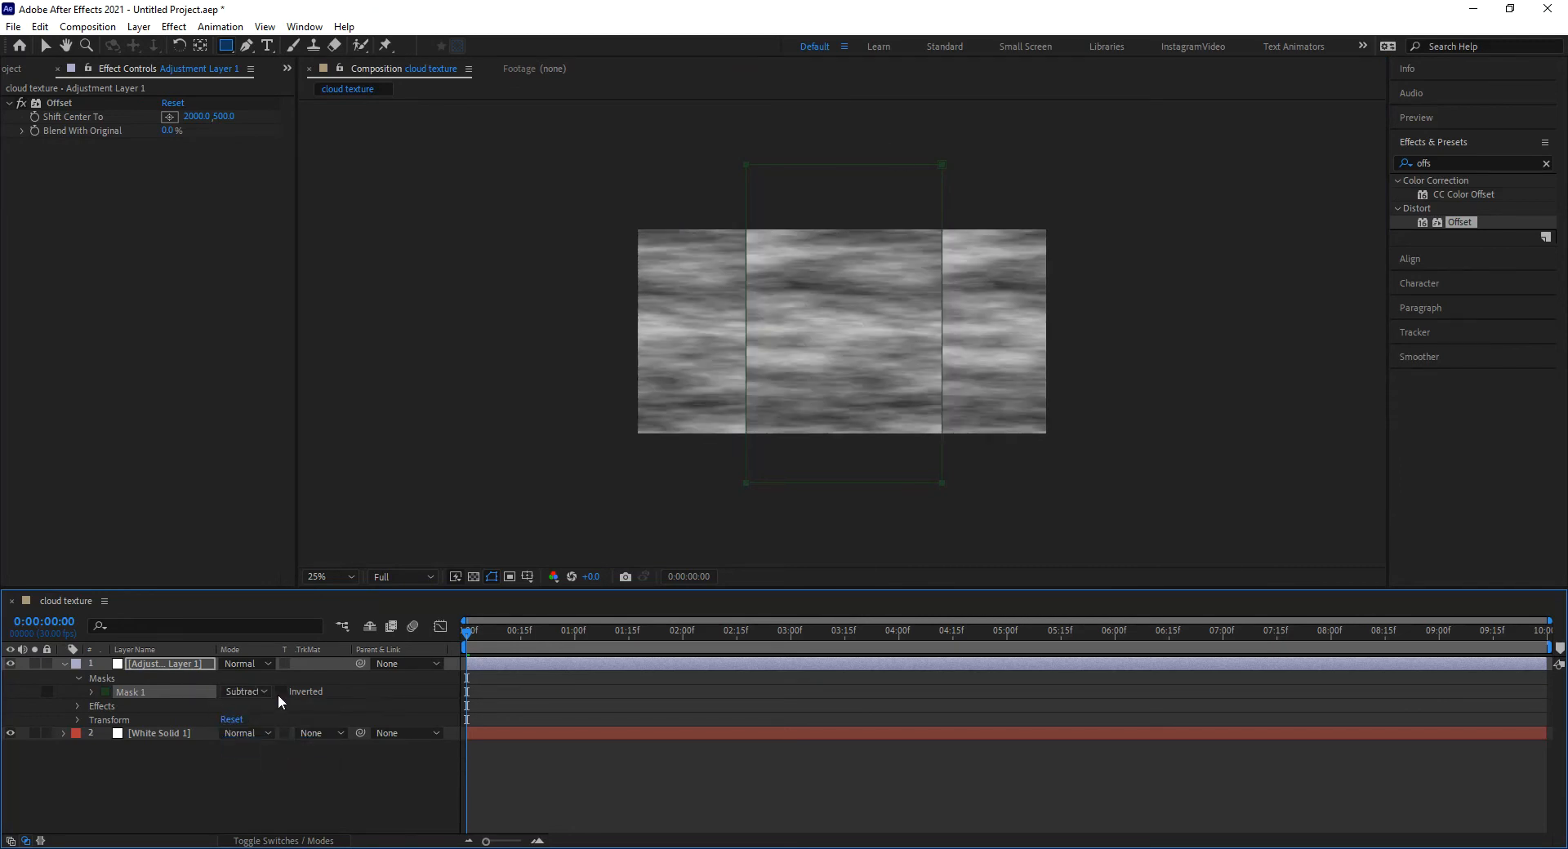
Set the adjustment layer's mask feather to 200 pixels in both directions
key("f")
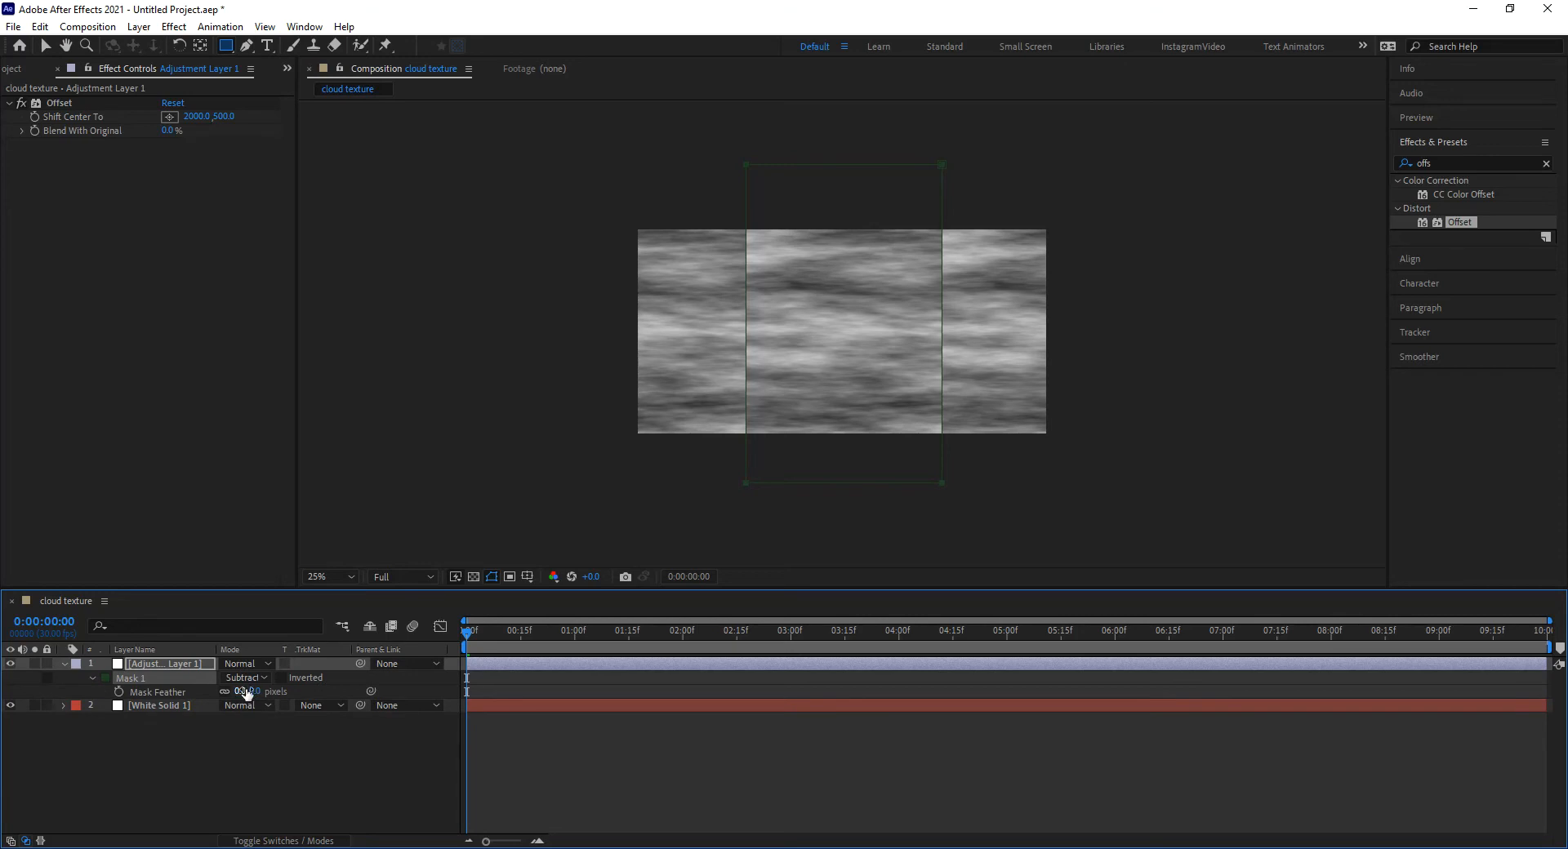
left_click(251, 695)
type("150")
key("Return")
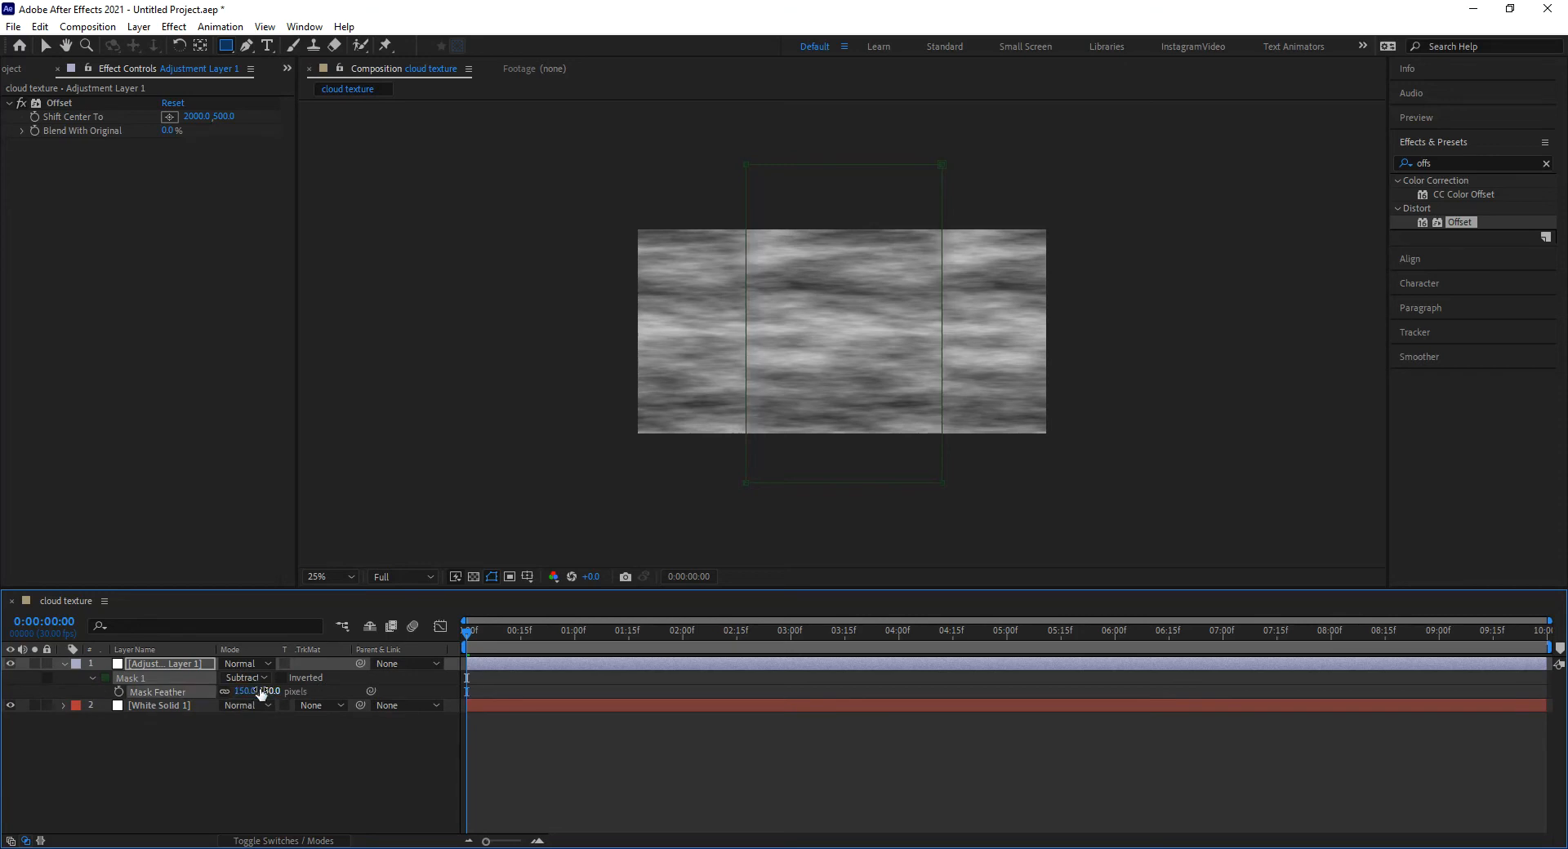
type("200")
key("Return")
left_click(621, 786)
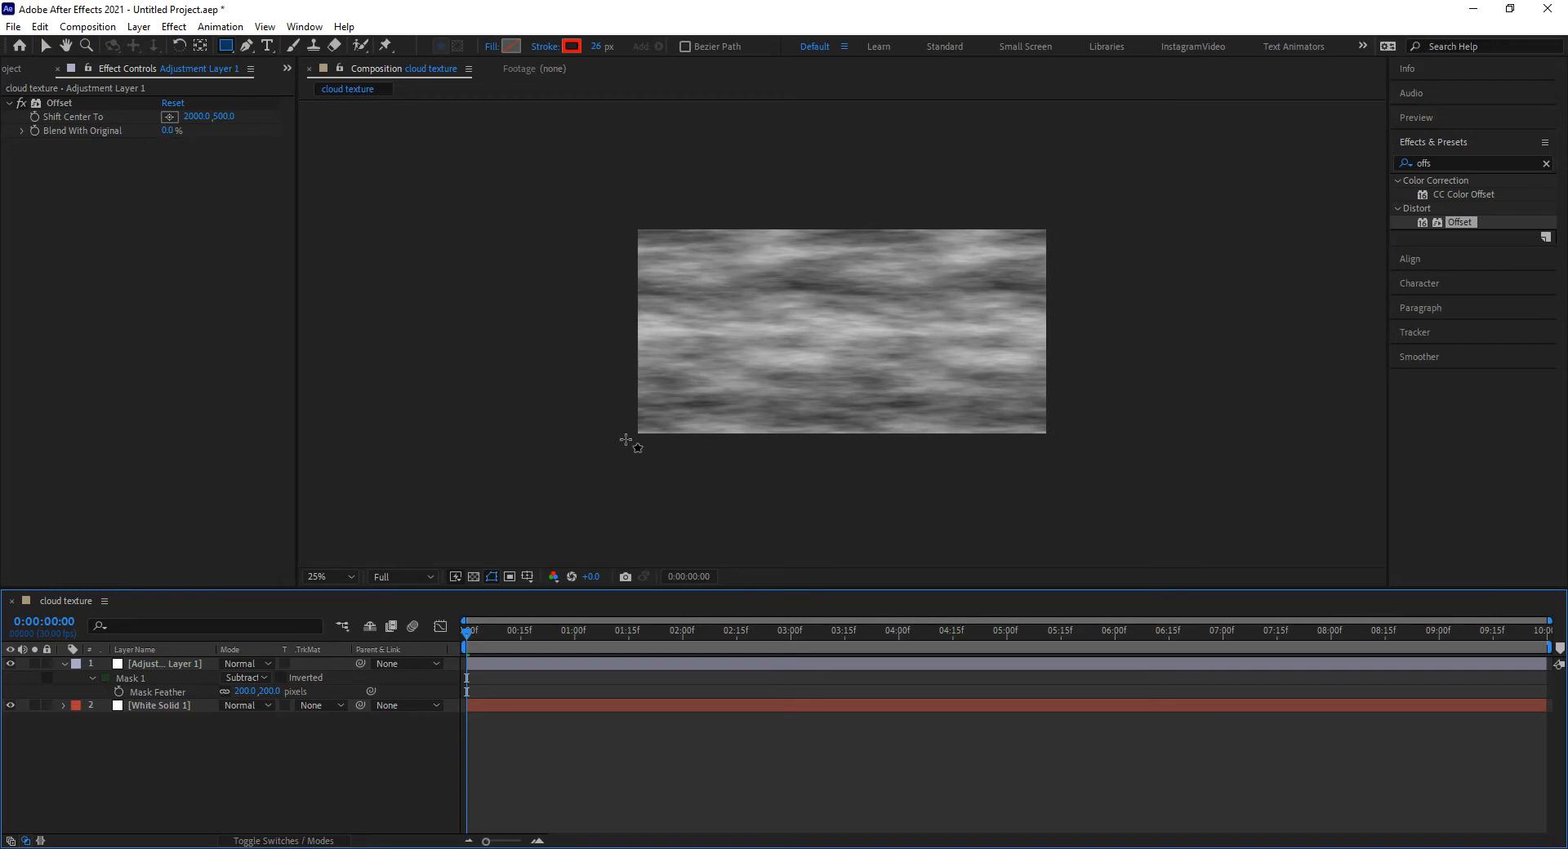
Create a second composition named "cloud Sphere" at 1200 x 1200 px
left_click(14, 70)
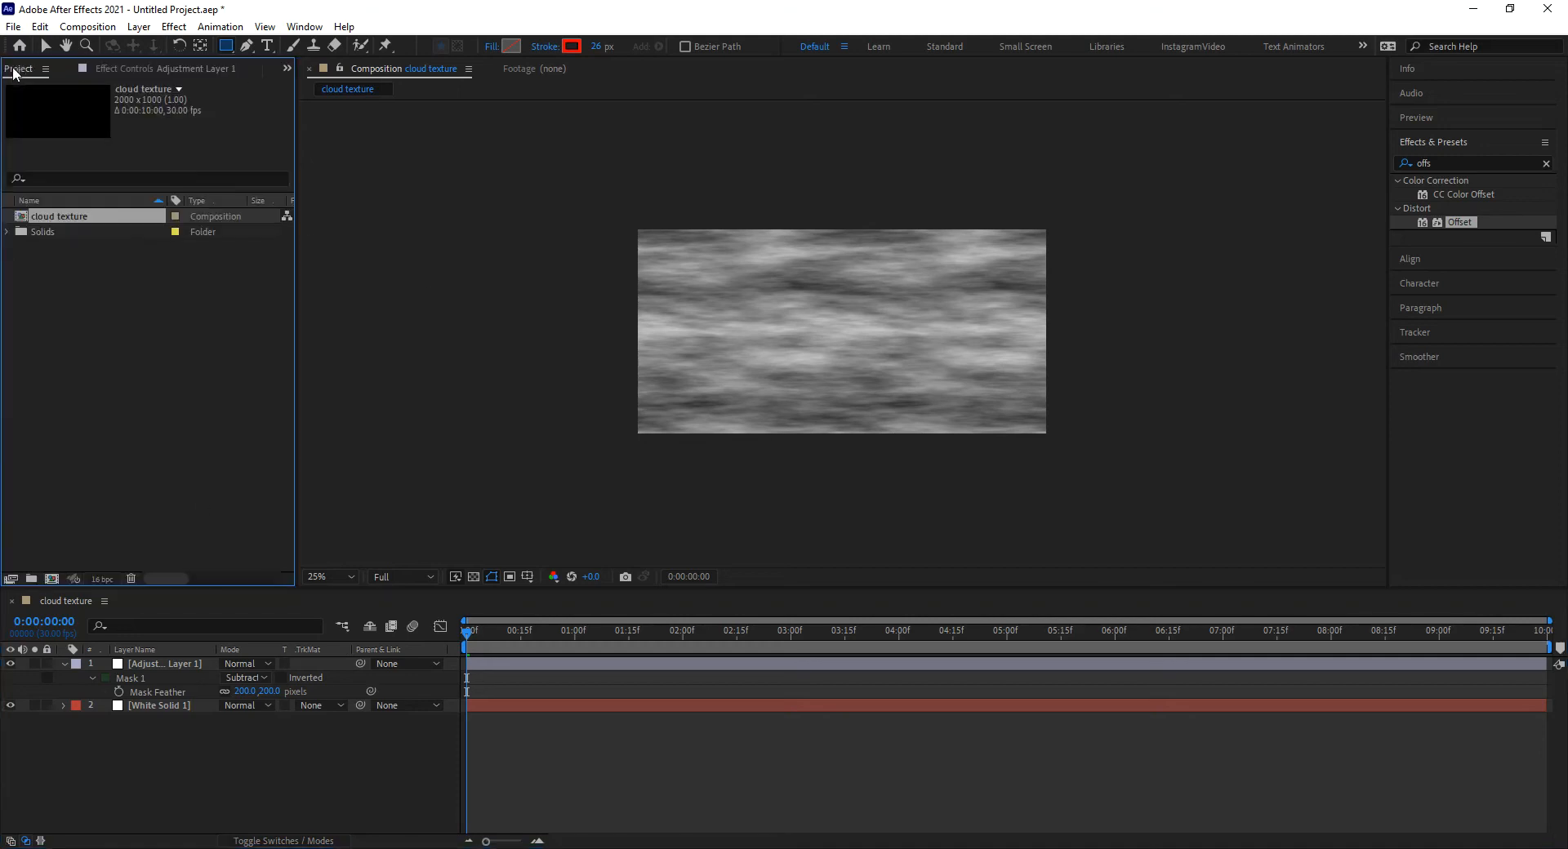
key("ctrl+n")
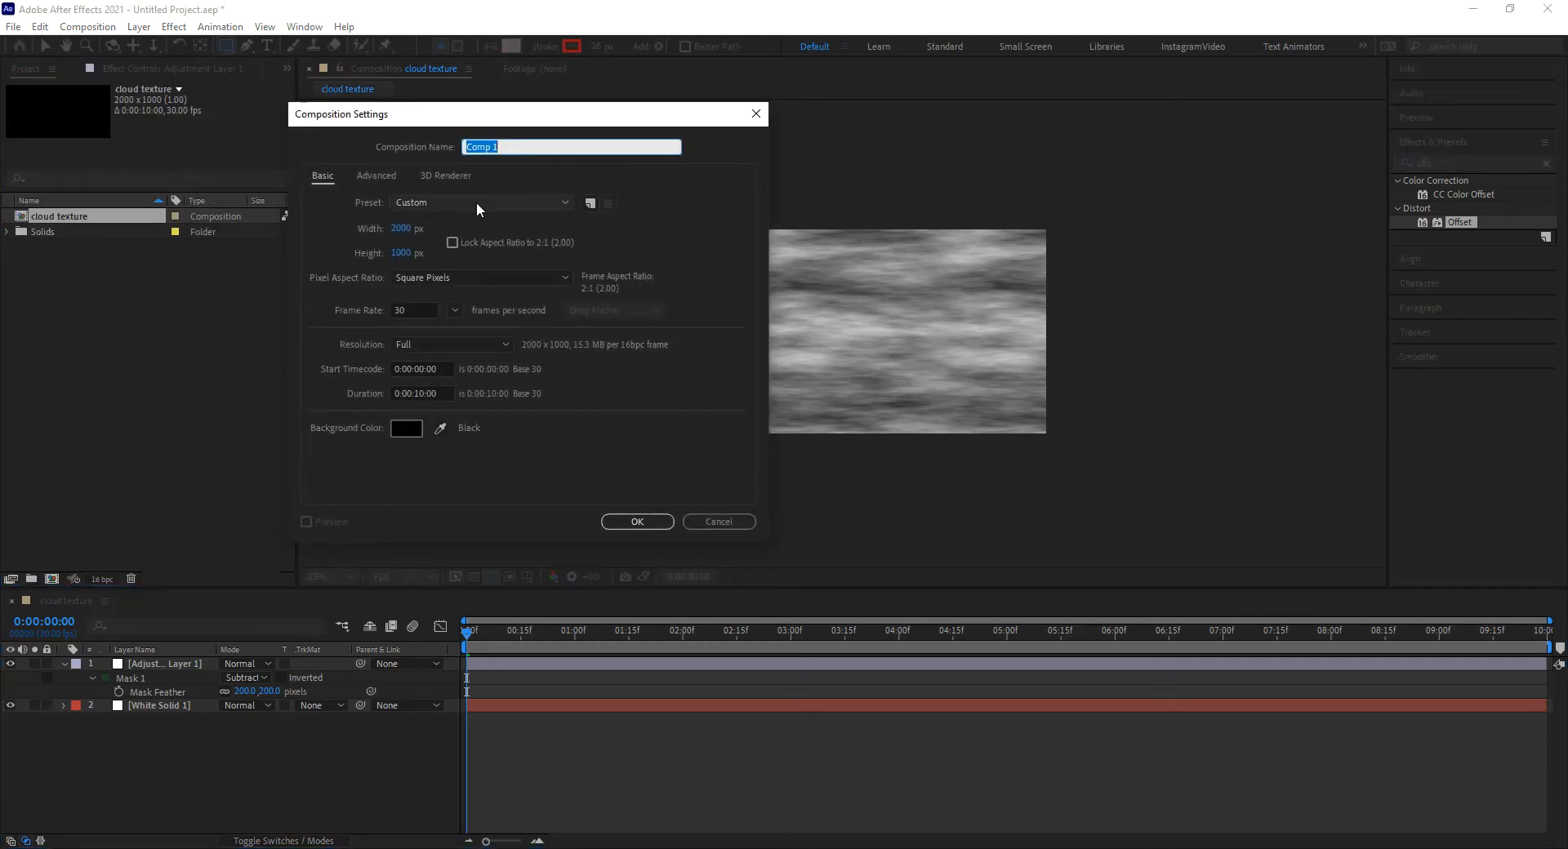
type("cloud Sphere")
left_click(398, 231)
type("1200")
key("Tab")
type("1200")
left_click(637, 521)
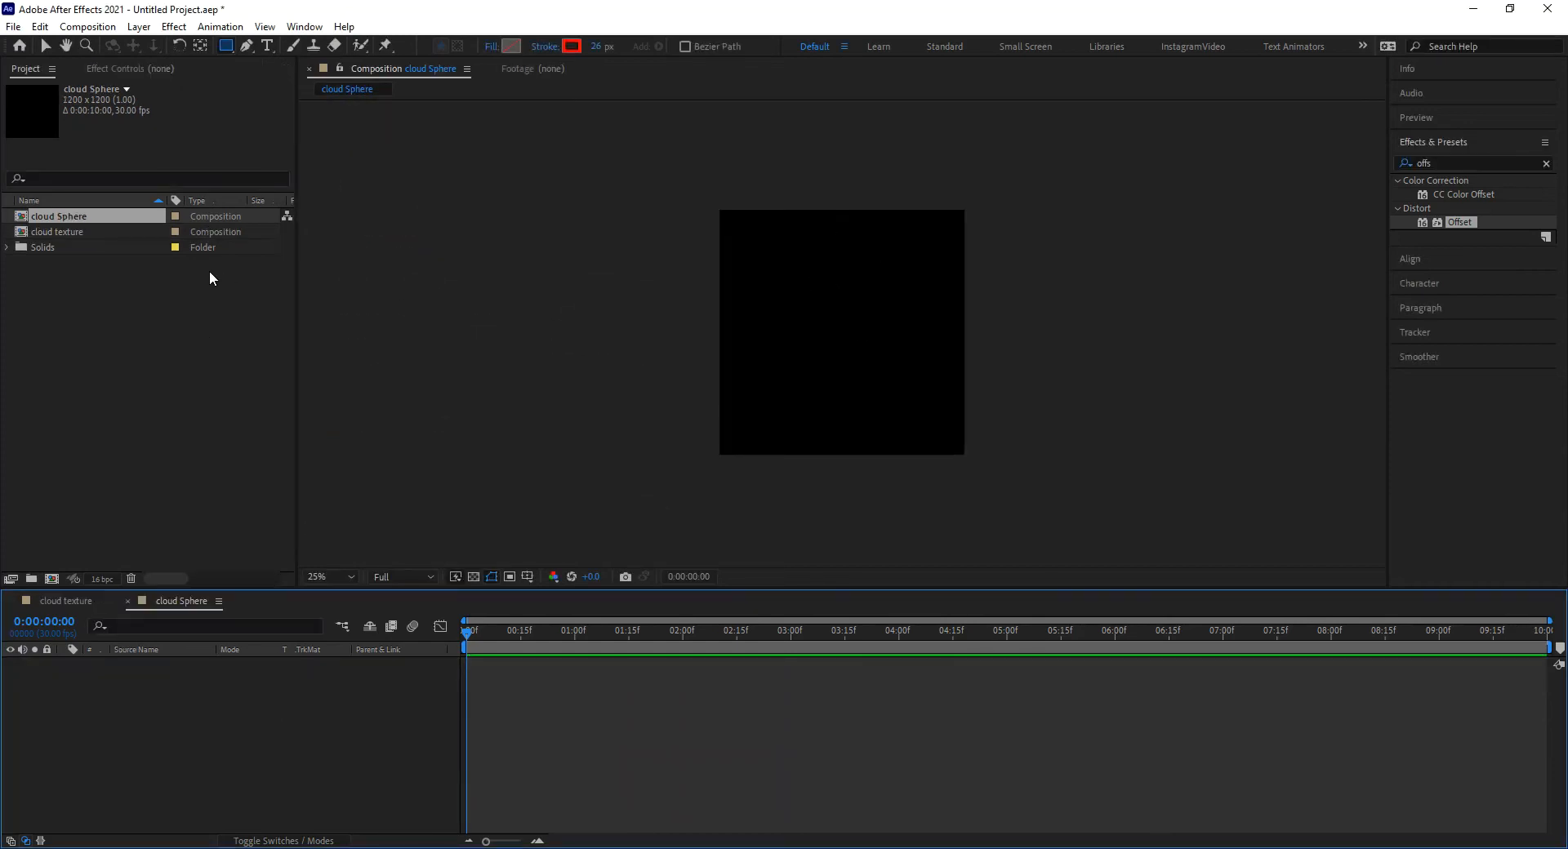
Place the cloud texture composition in cloud Sphere and apply the CC Sphere effect to that layer
key("shift+/")
left_click_drag(49, 227, 82, 743)
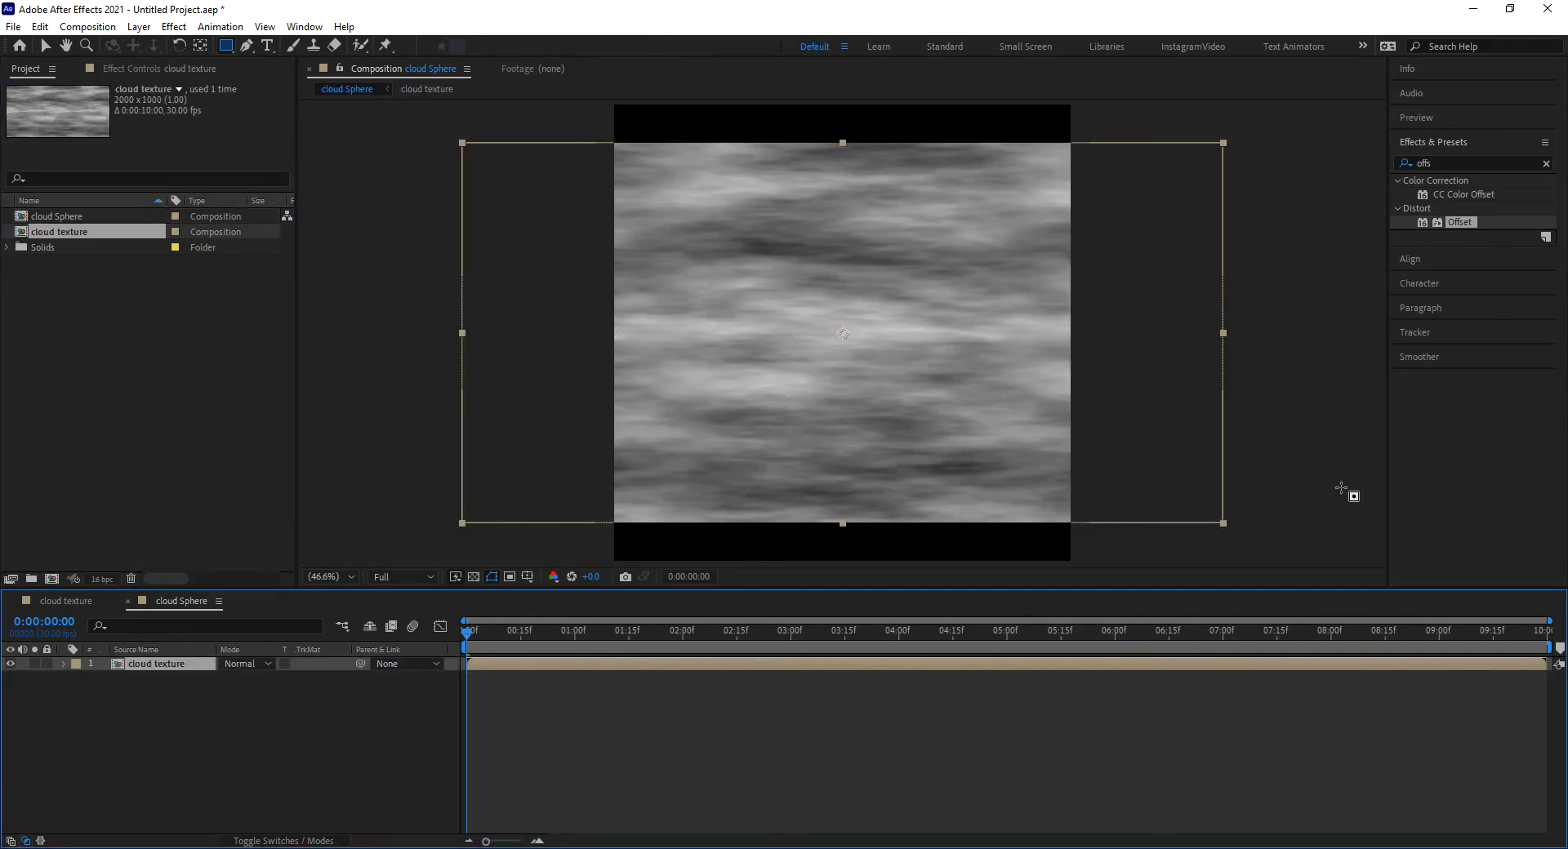
left_click(1458, 162)
key("ctrl+a")
type("cc sphe")
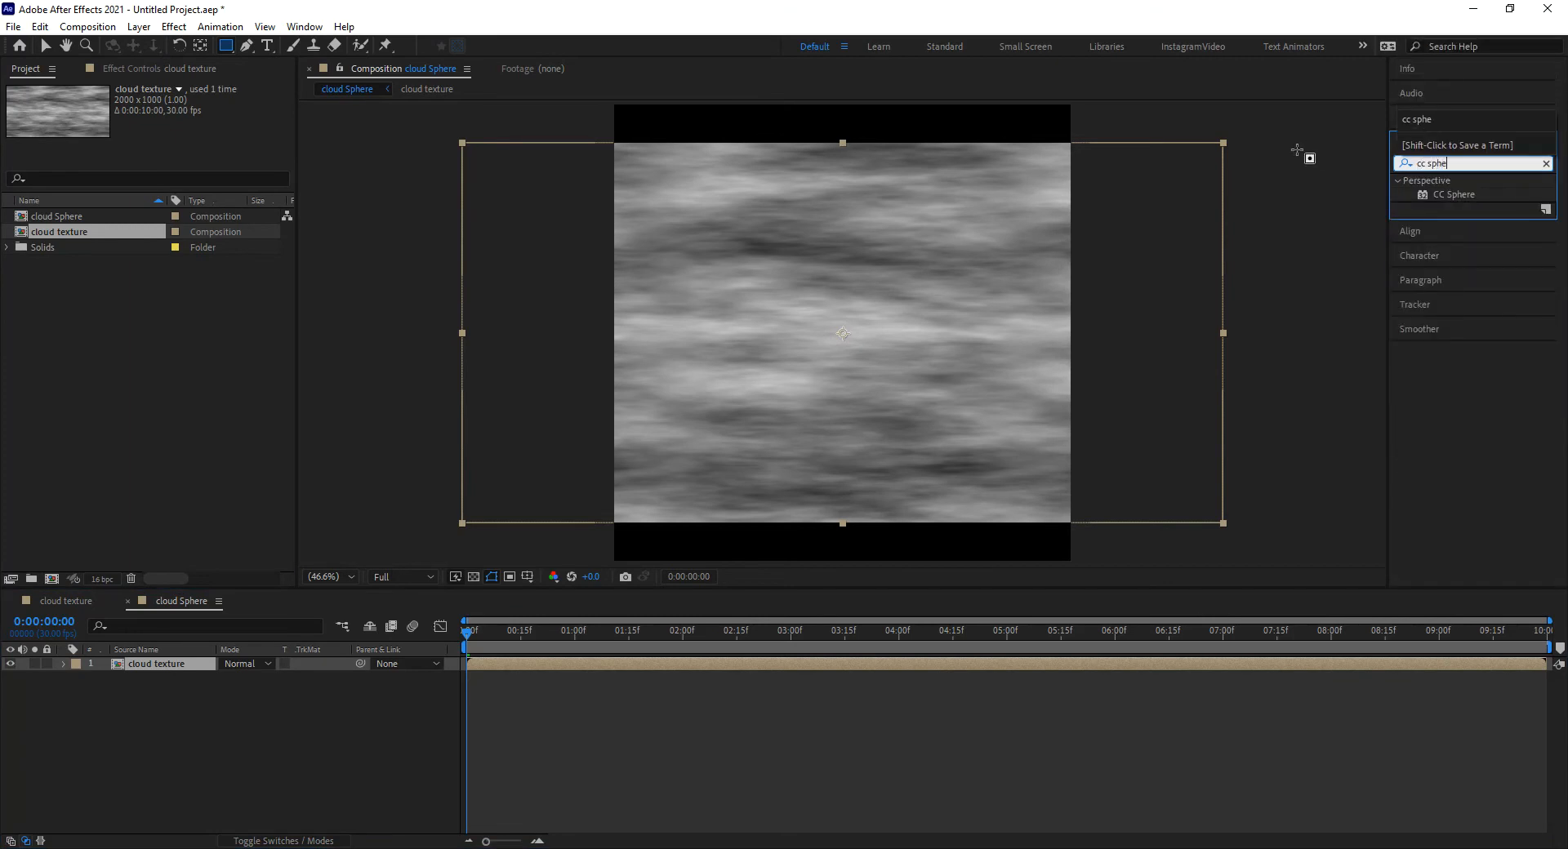
left_click_drag(1444, 194, 833, 267)
key("v")
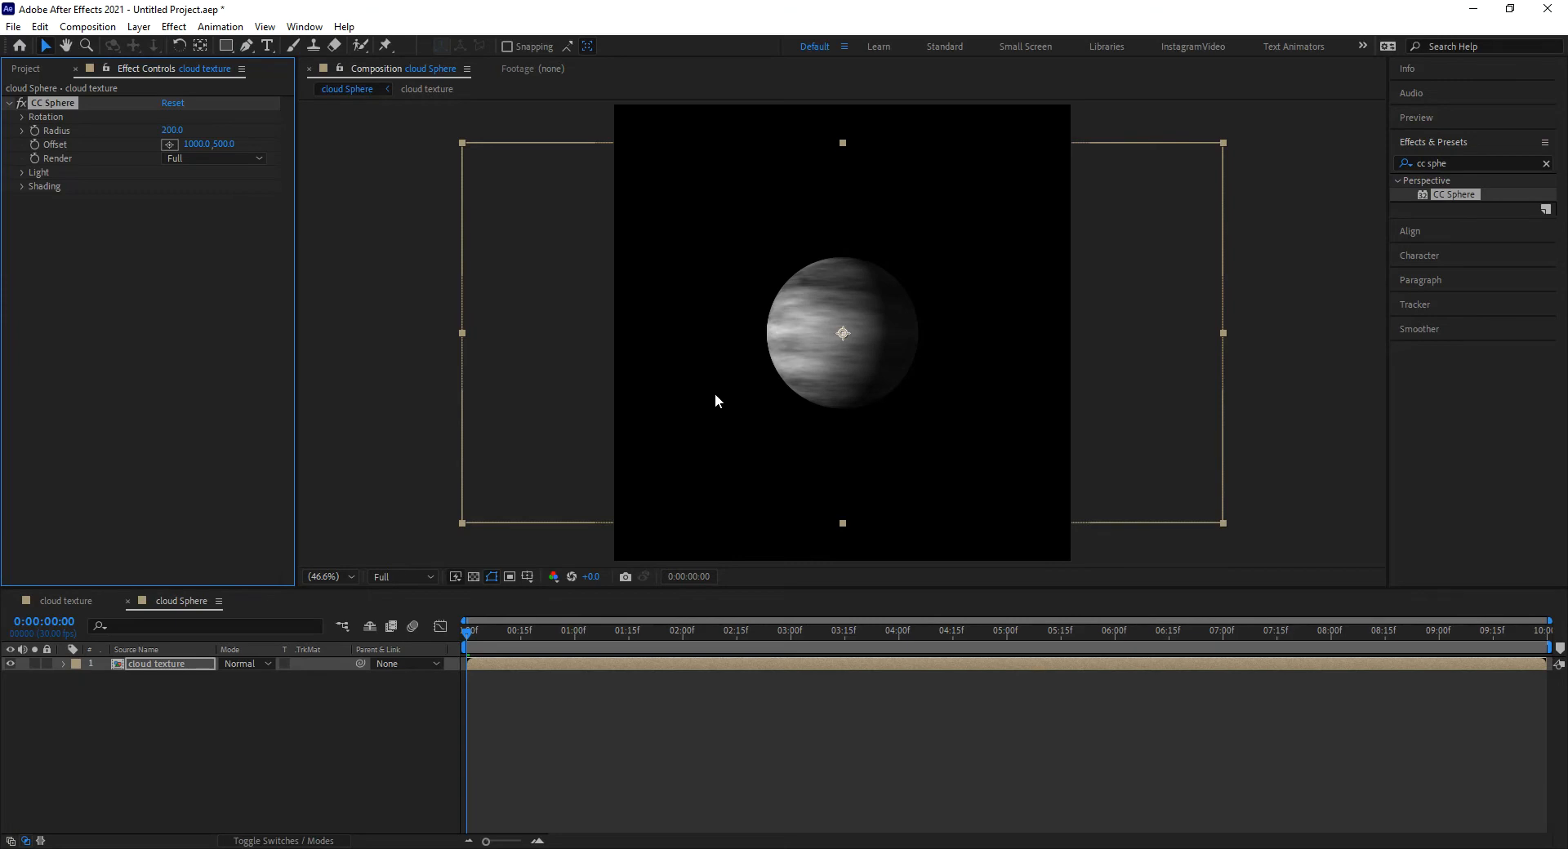
Set the CC Sphere radius to 400 and preview the cloud sphere's animation from the start
left_click(173, 131)
type("400")
key("Return")
key("Return")
left_click_drag(511, 629, 418, 640)
key("space")
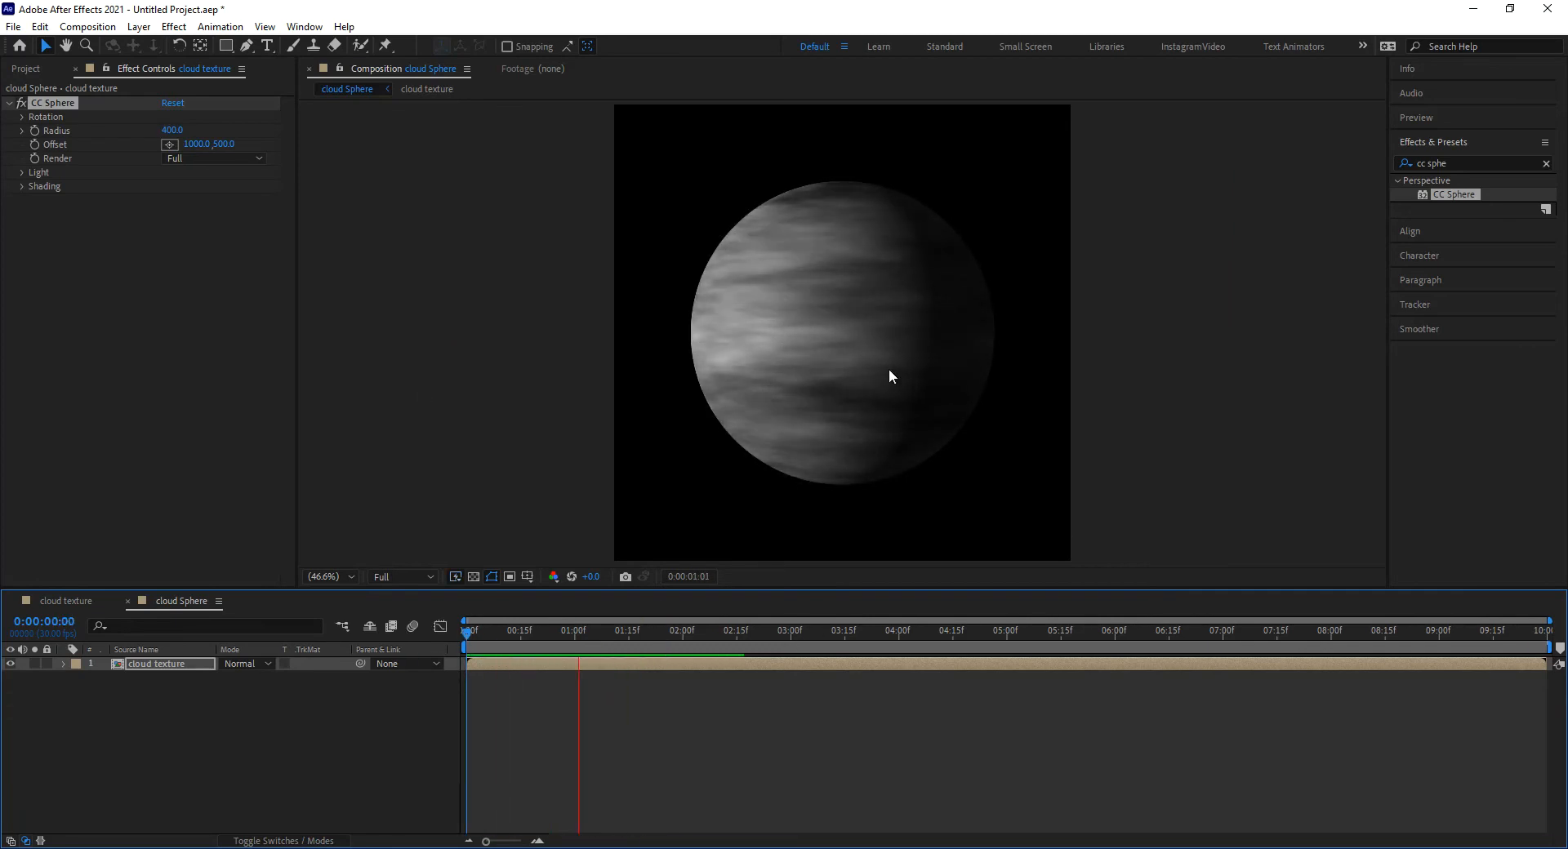
key("space")
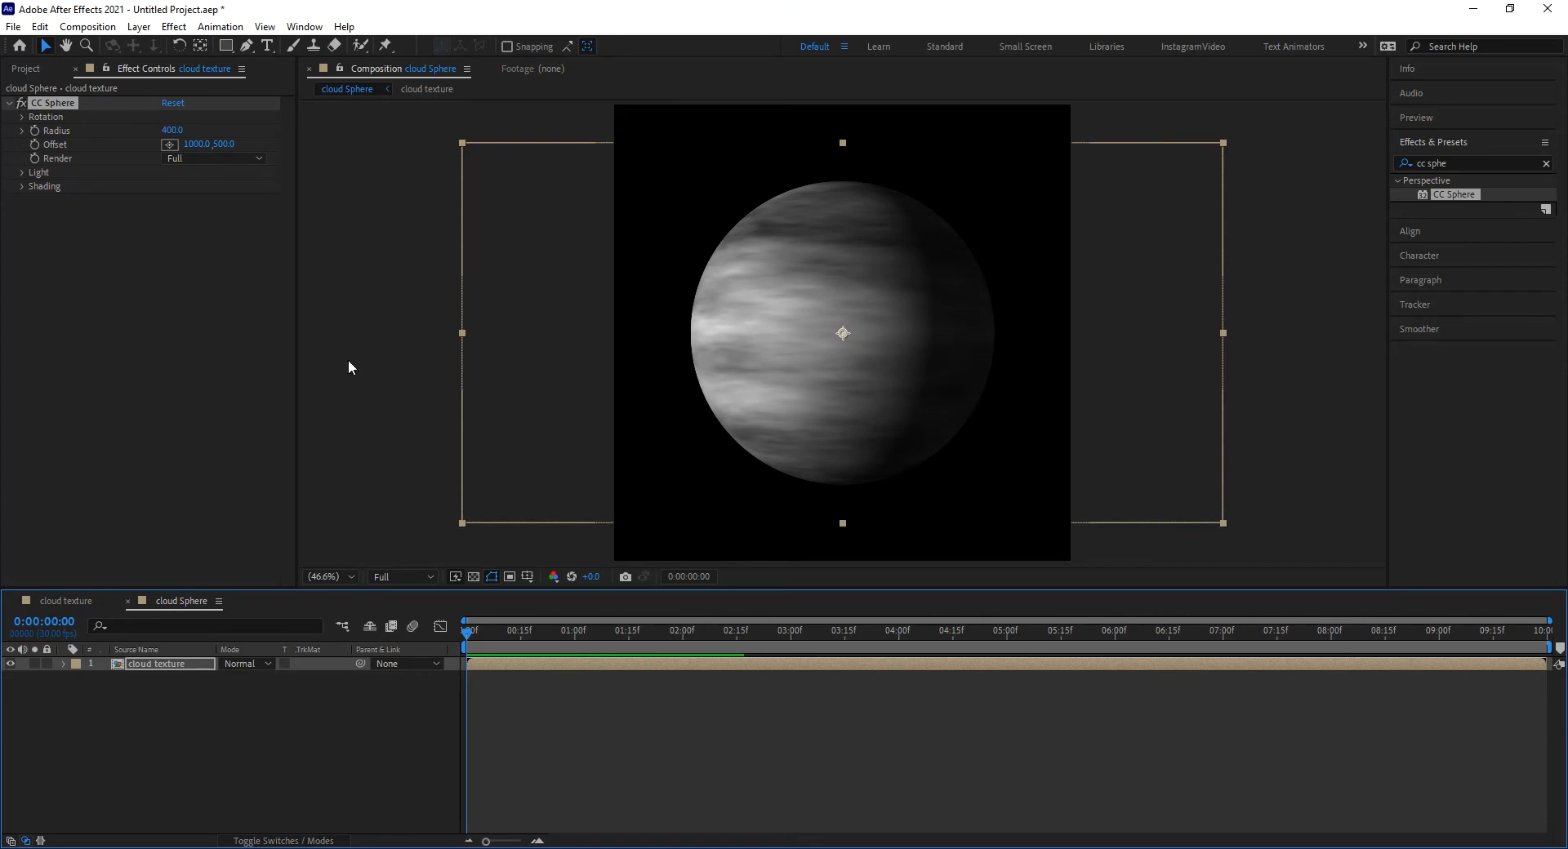
Drive CC Sphere's Rotation Y with the expression time*-150; and preview the spinning sphere
left_click(22, 118)
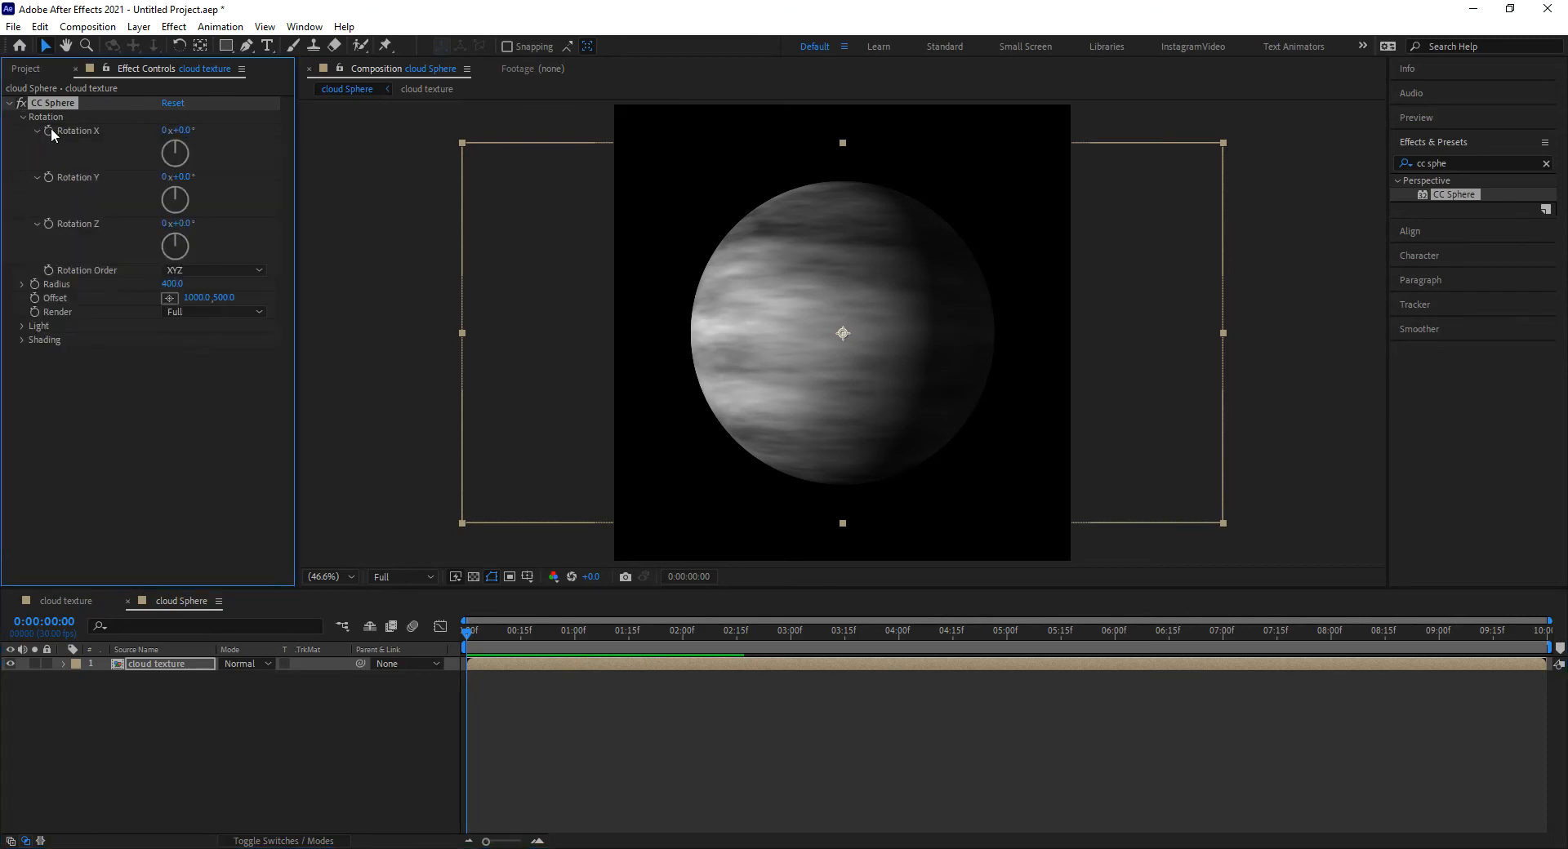
left_click(48, 177, "alt")
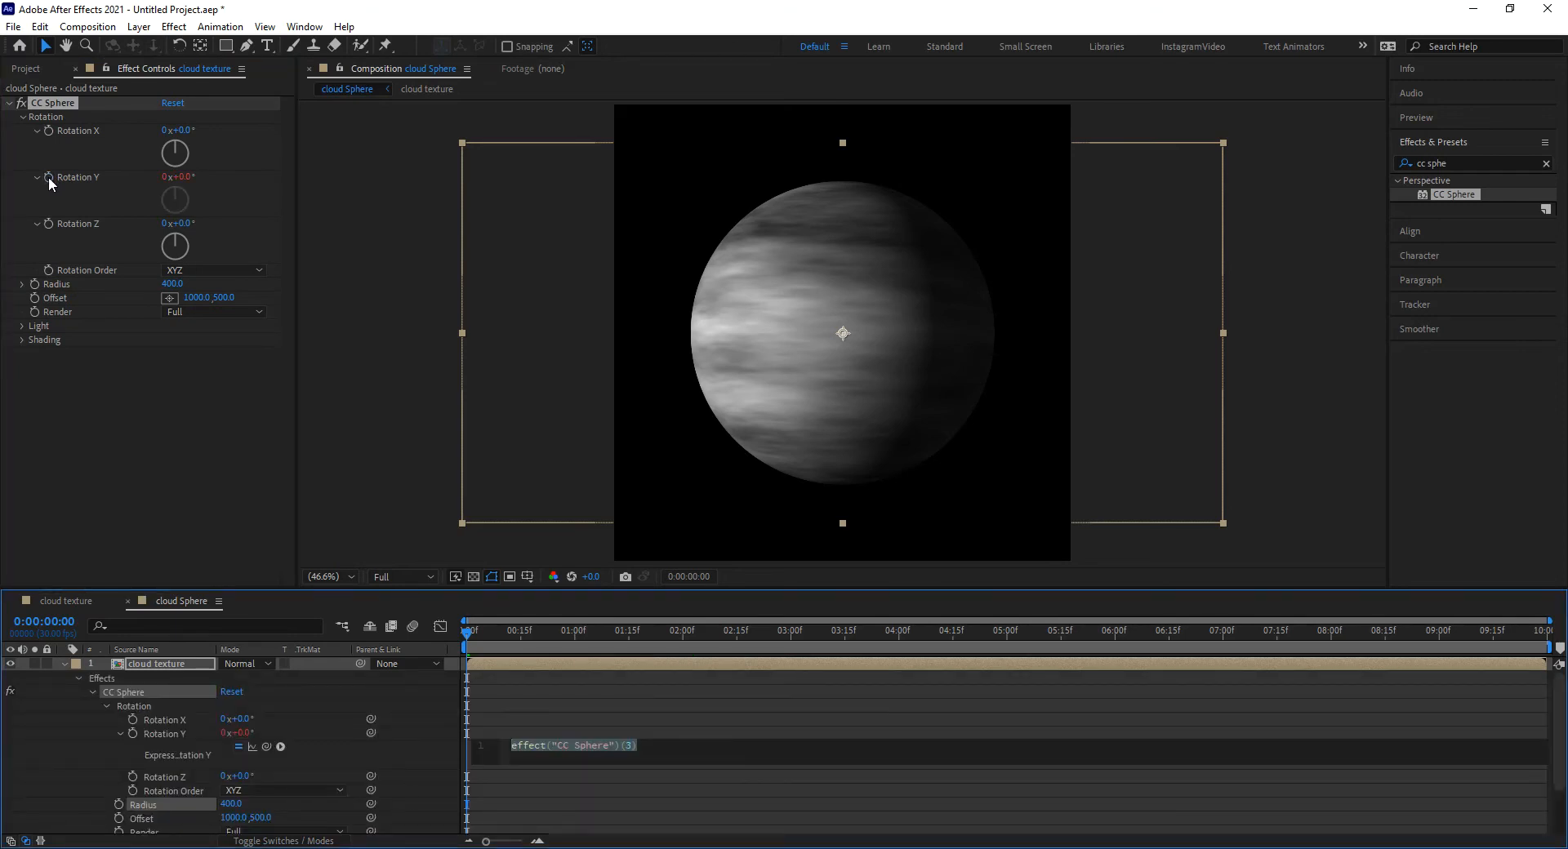
type("time")
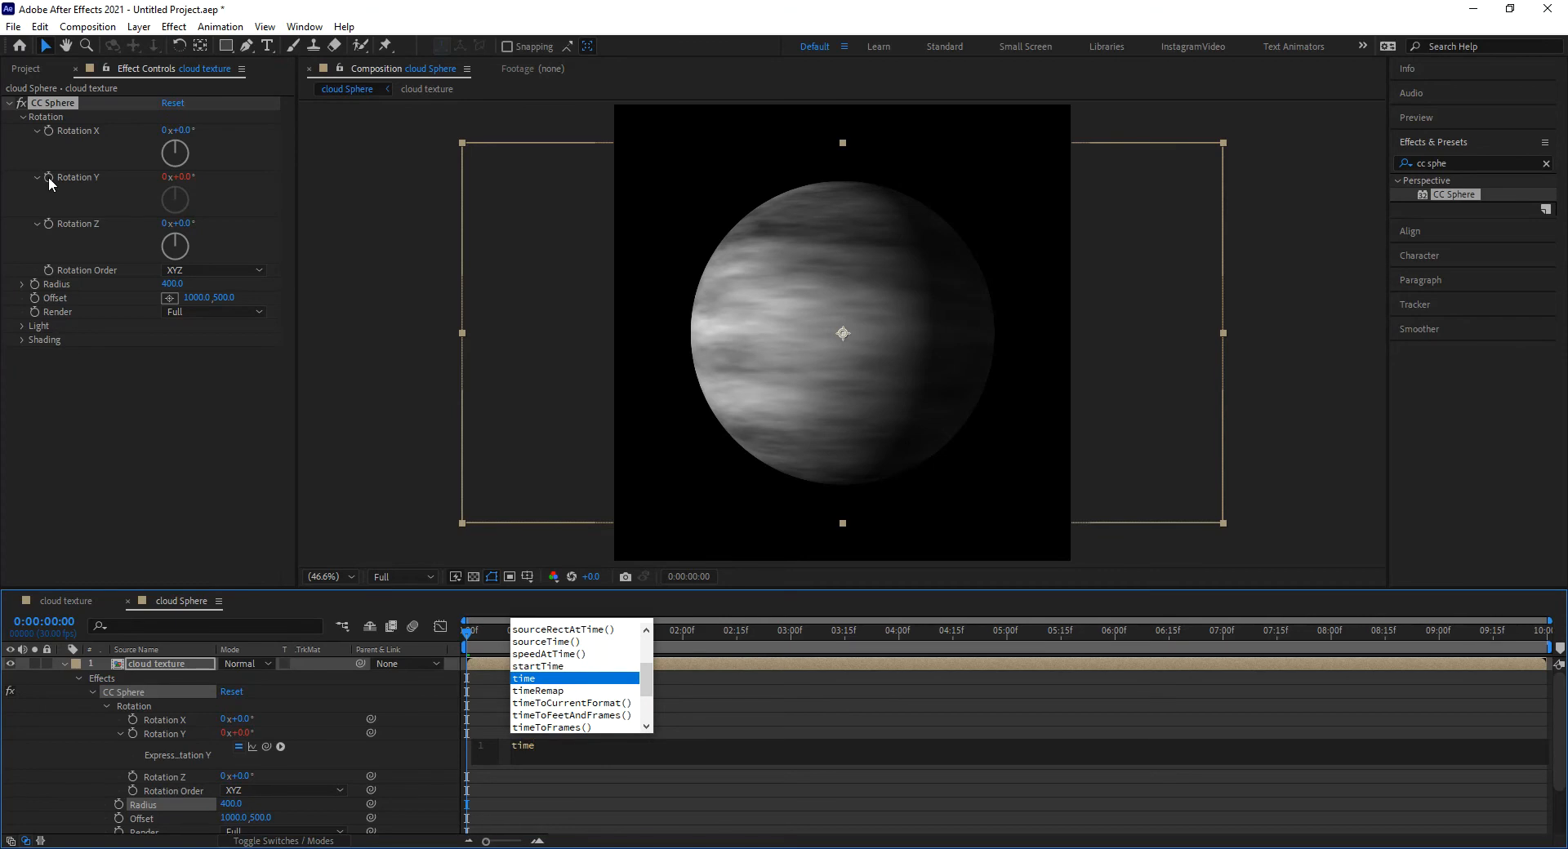
type("*")
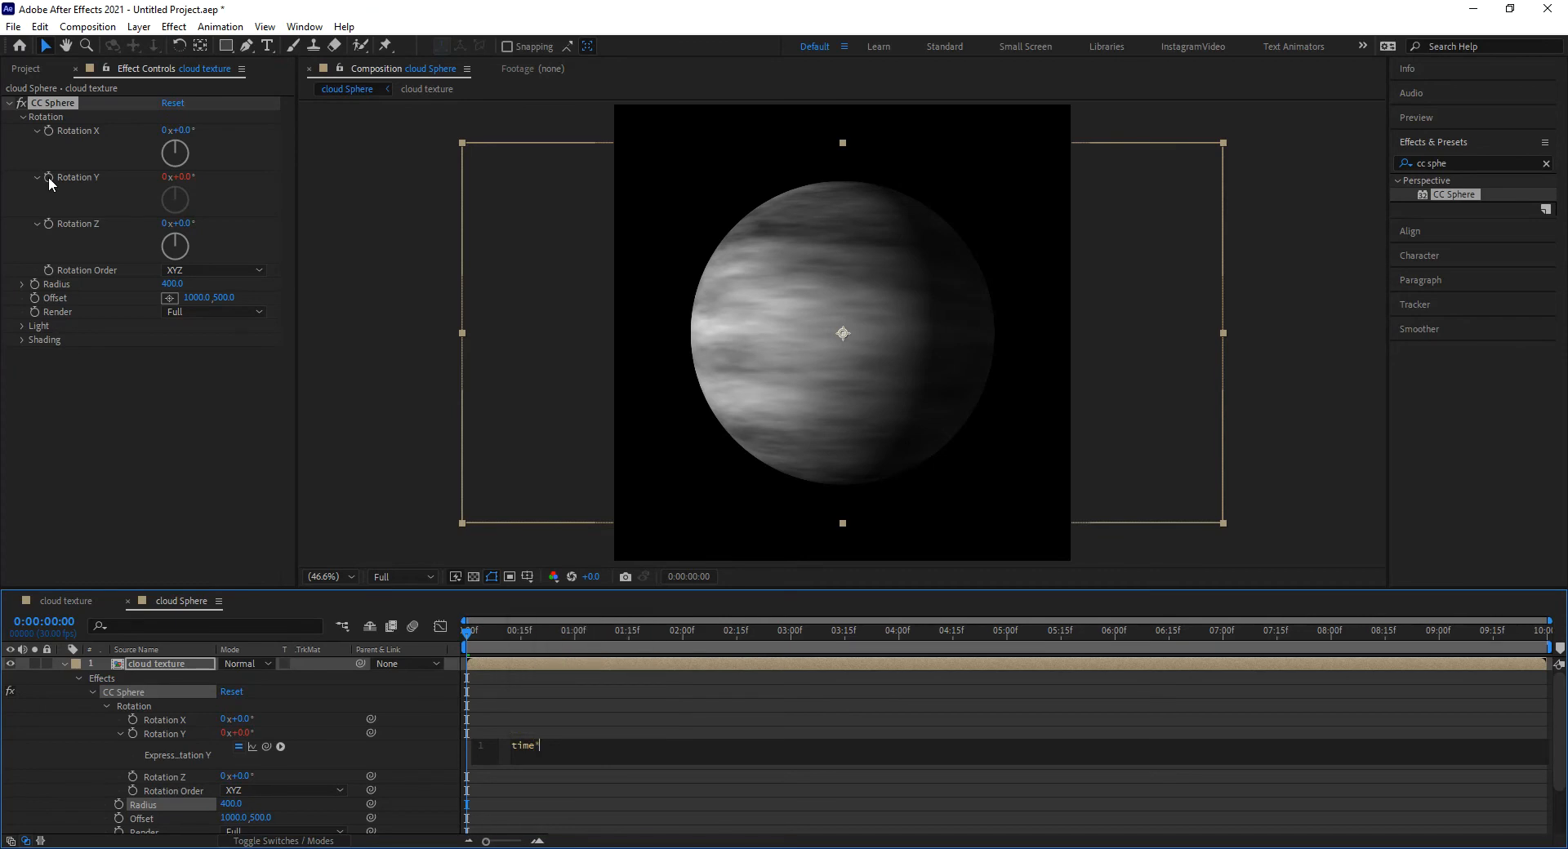
type("-150;")
left_click_drag(477, 632, 452, 657)
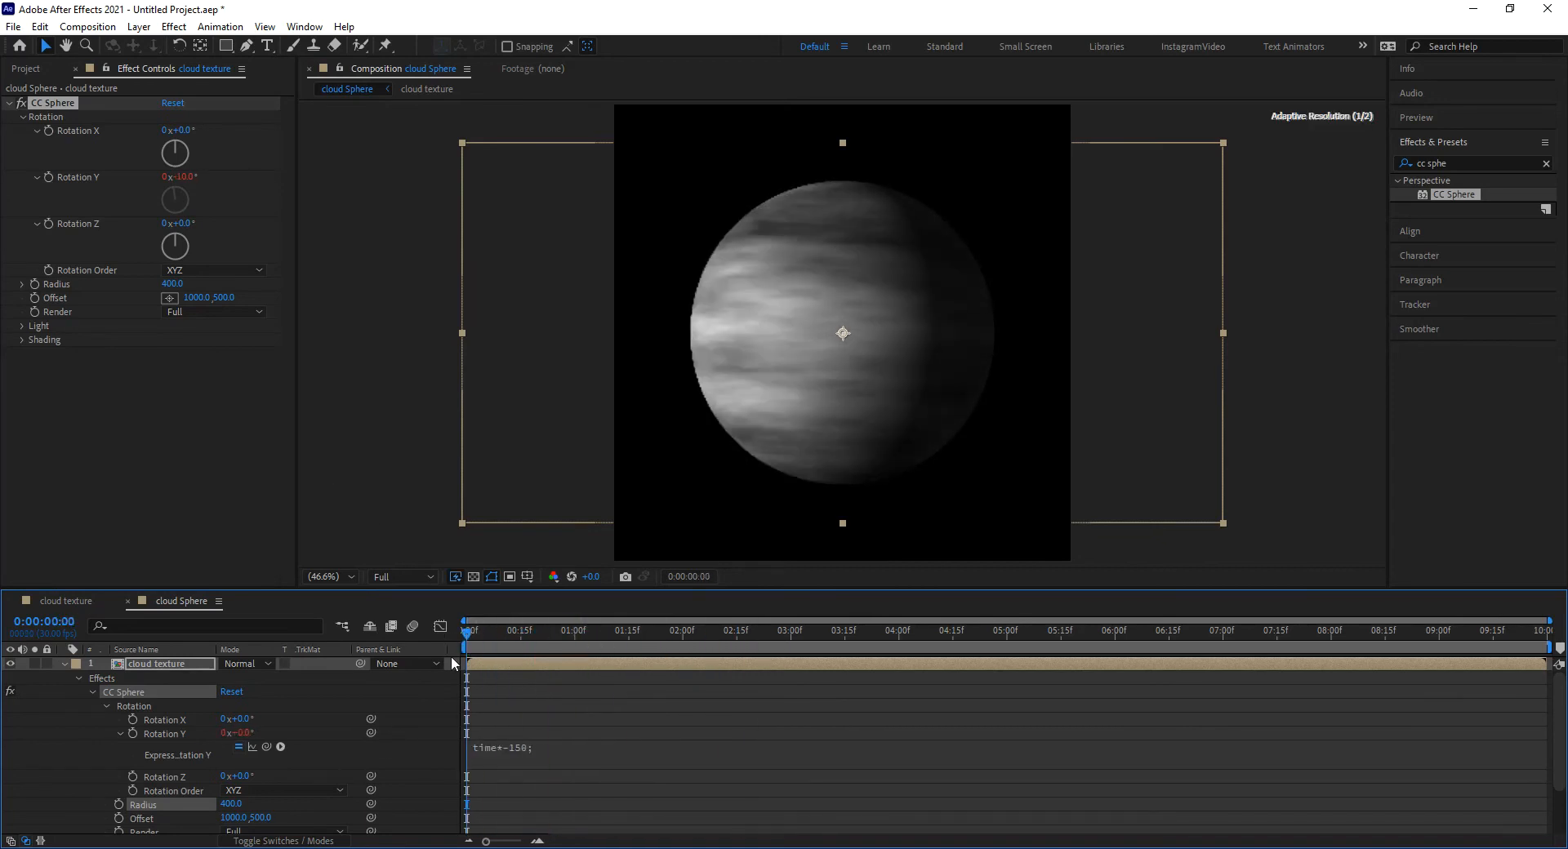
key("space")
left_click_drag(663, 621, 549, 649)
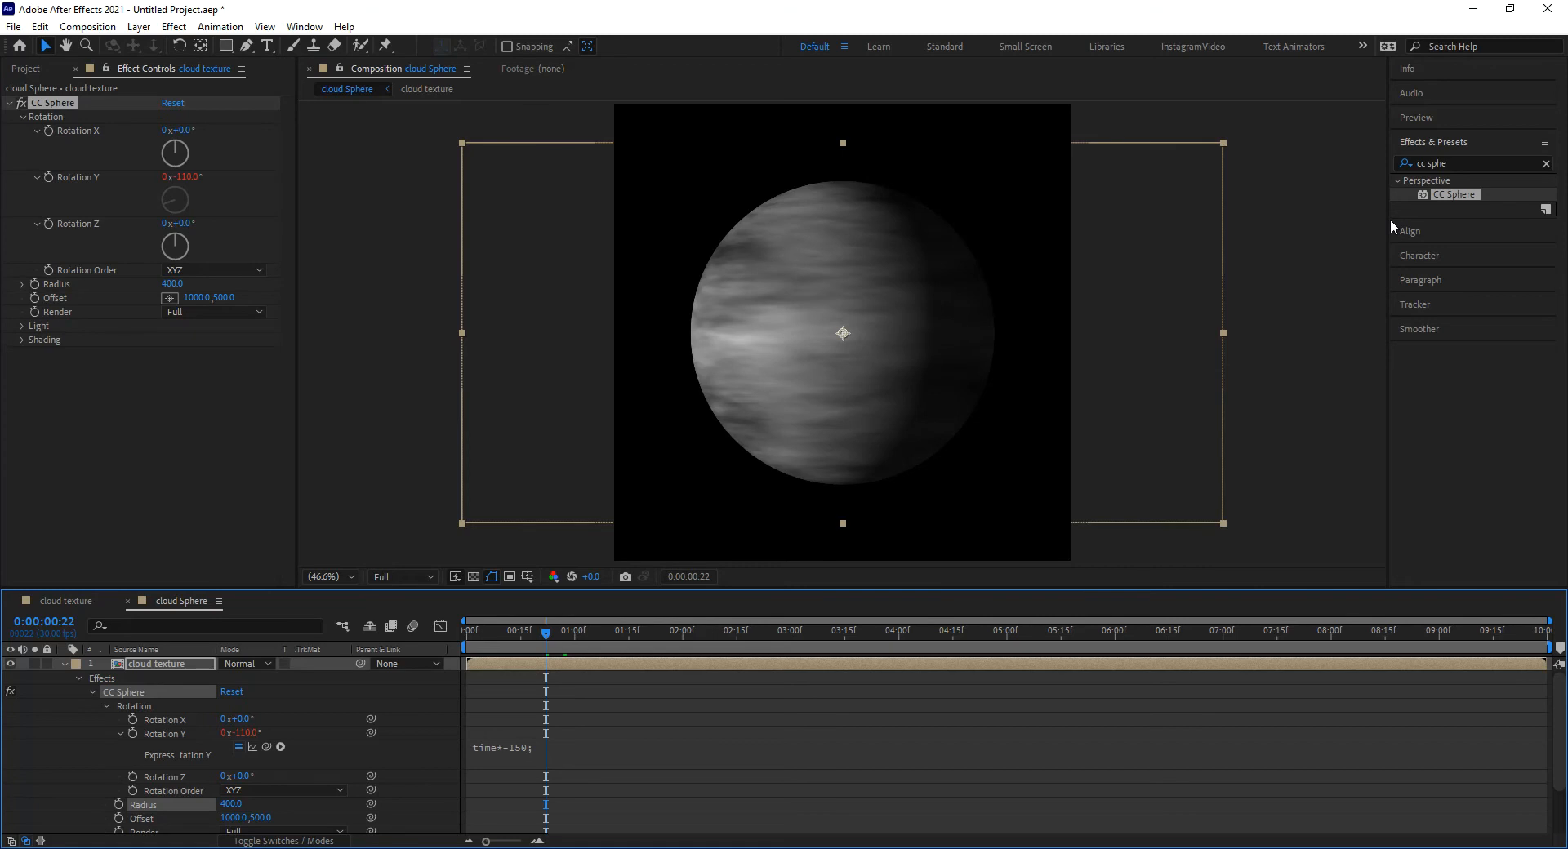
Apply the Extract keying effect to the cloud texture layer and place it above CC Sphere in the effect order
left_click(1460, 159)
type("extract")
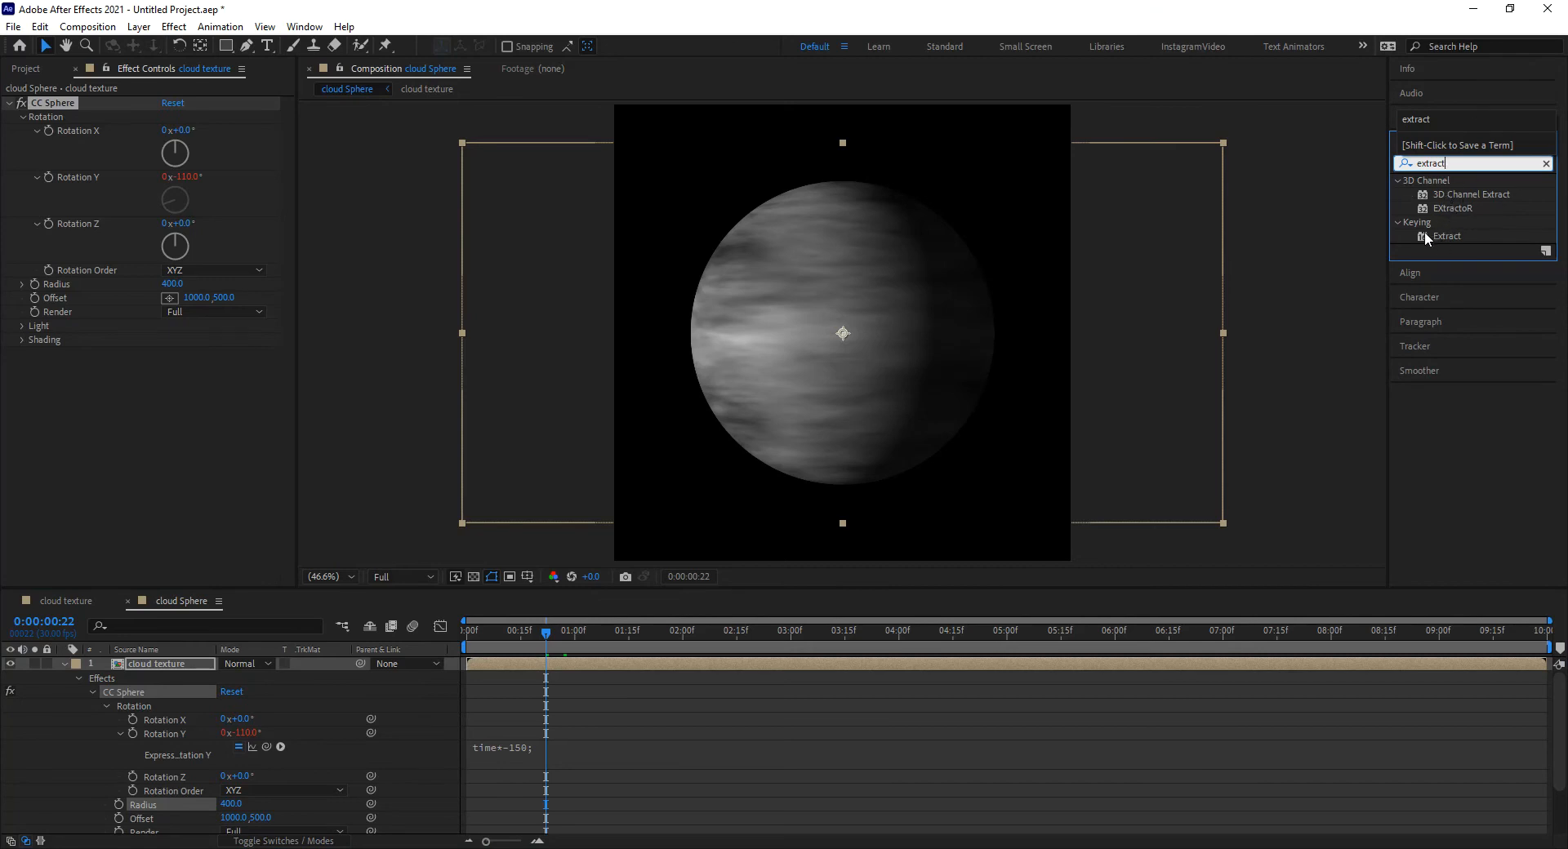
left_click_drag(1424, 234, 44, 399)
left_click_drag(134, 379, 134, 384)
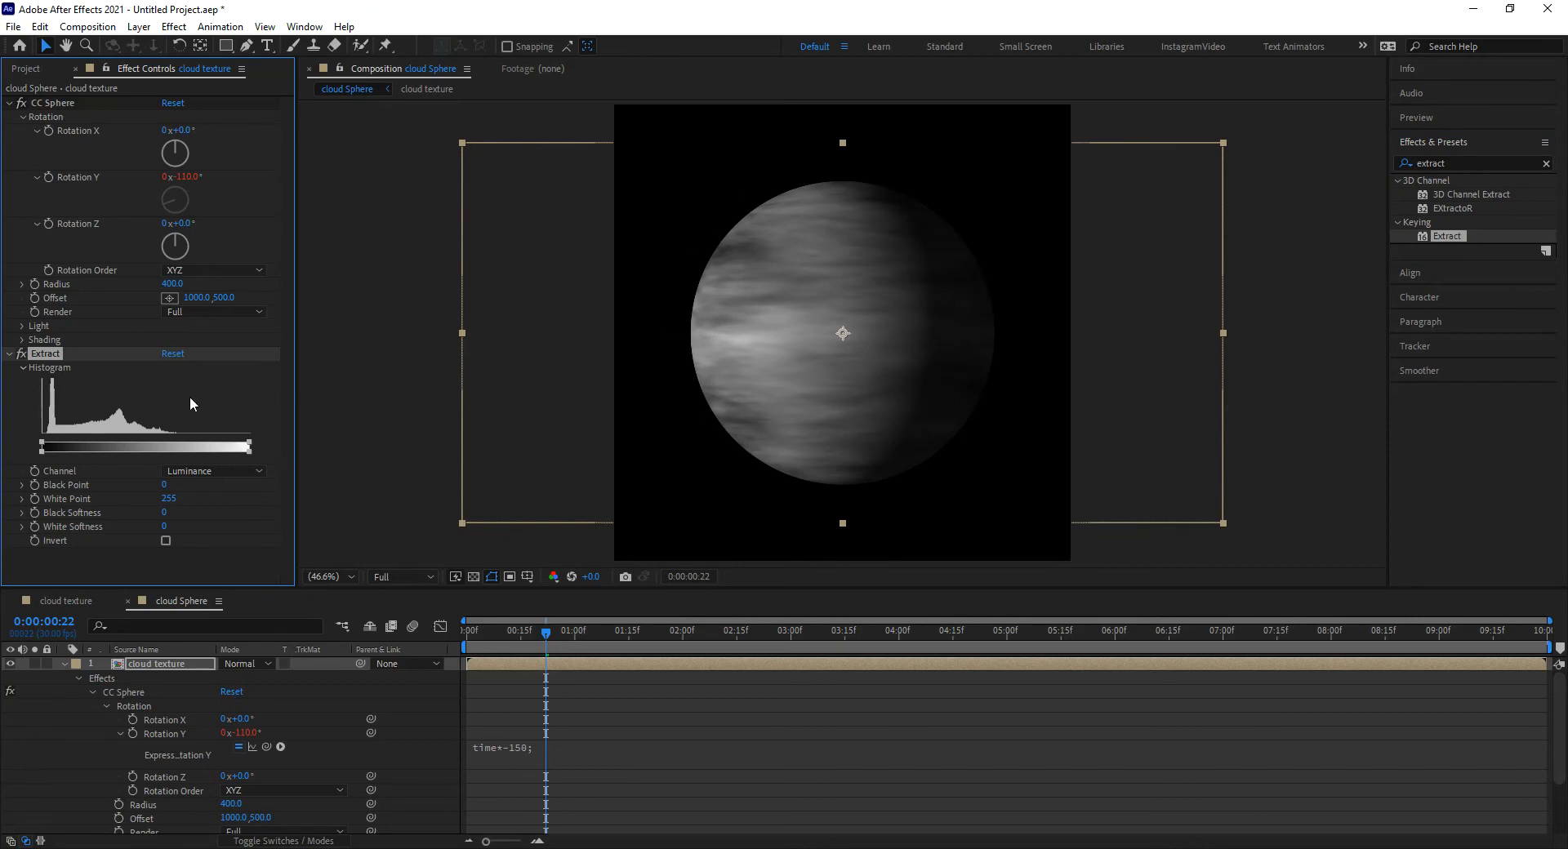
left_click_drag(48, 354, 76, 102)
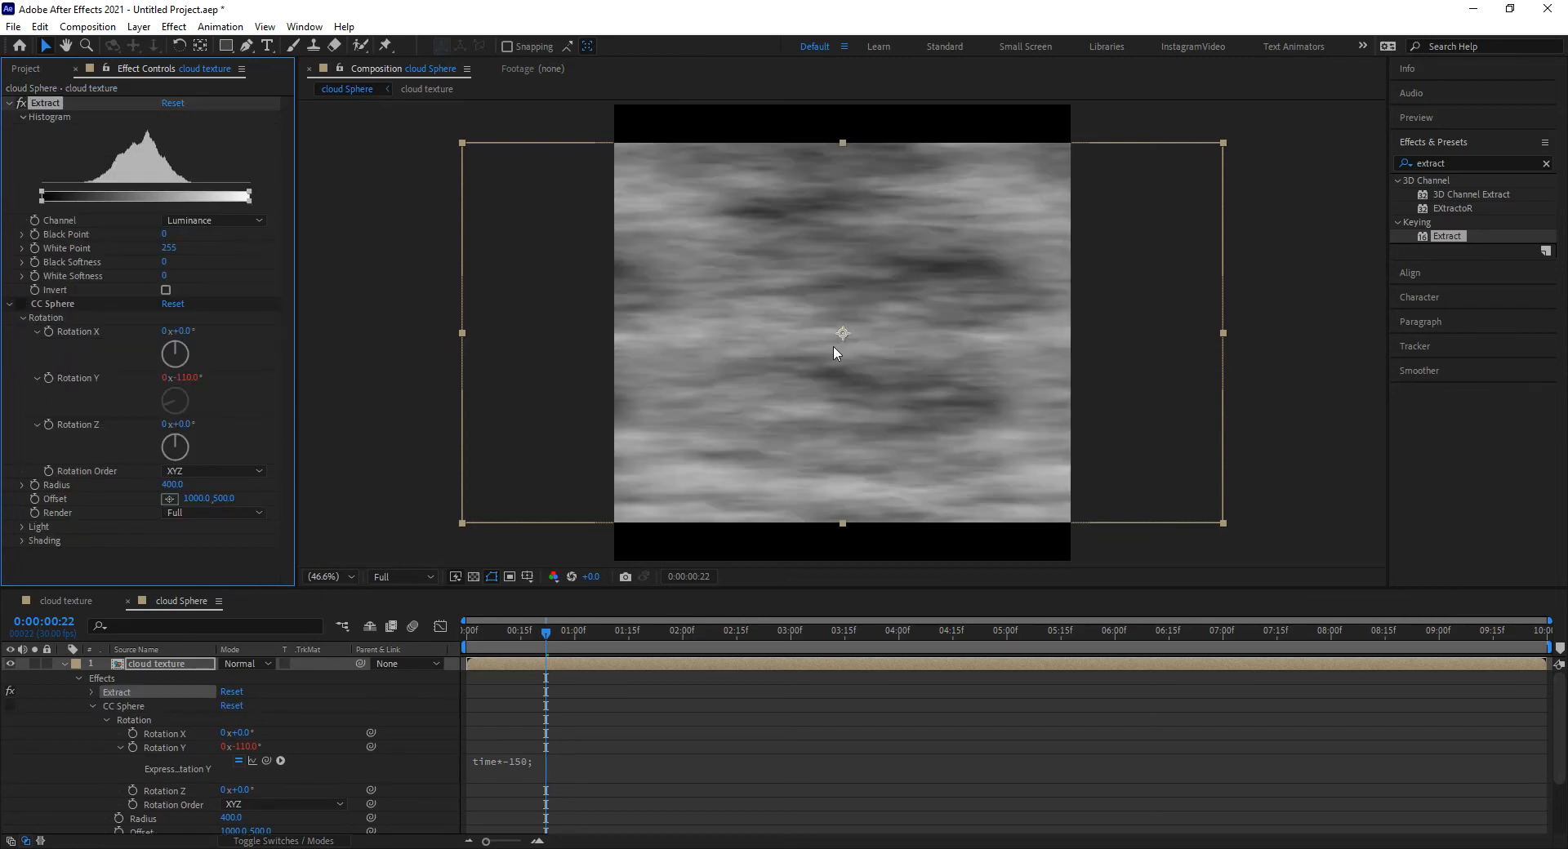
Lower Extract's White Point to 122 while comparing the flat and spherical clouds, and preview the rotating result
left_click(22, 303)
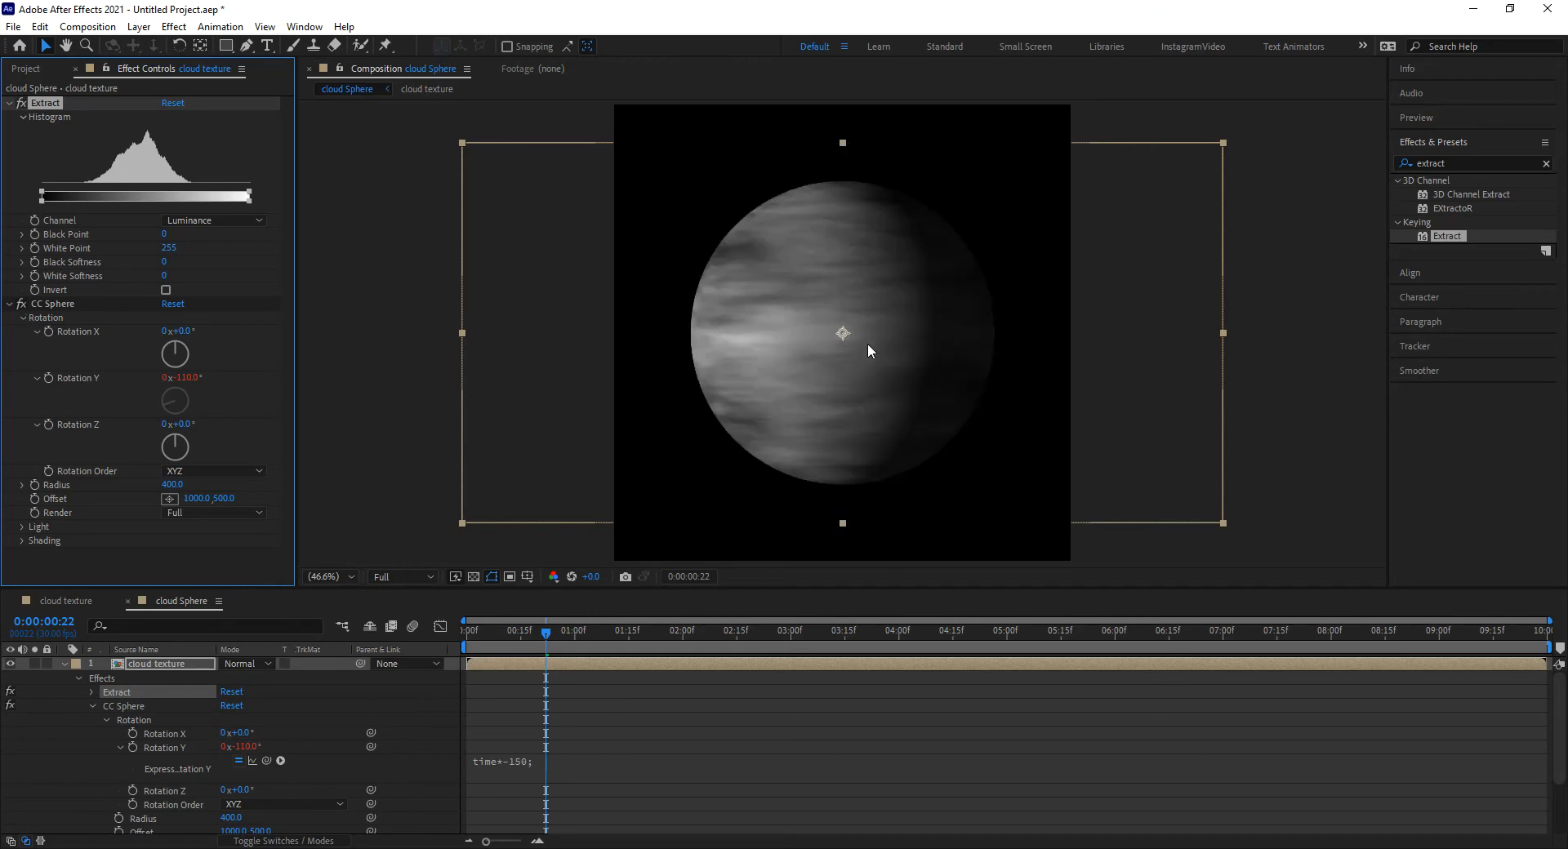
left_click(23, 304)
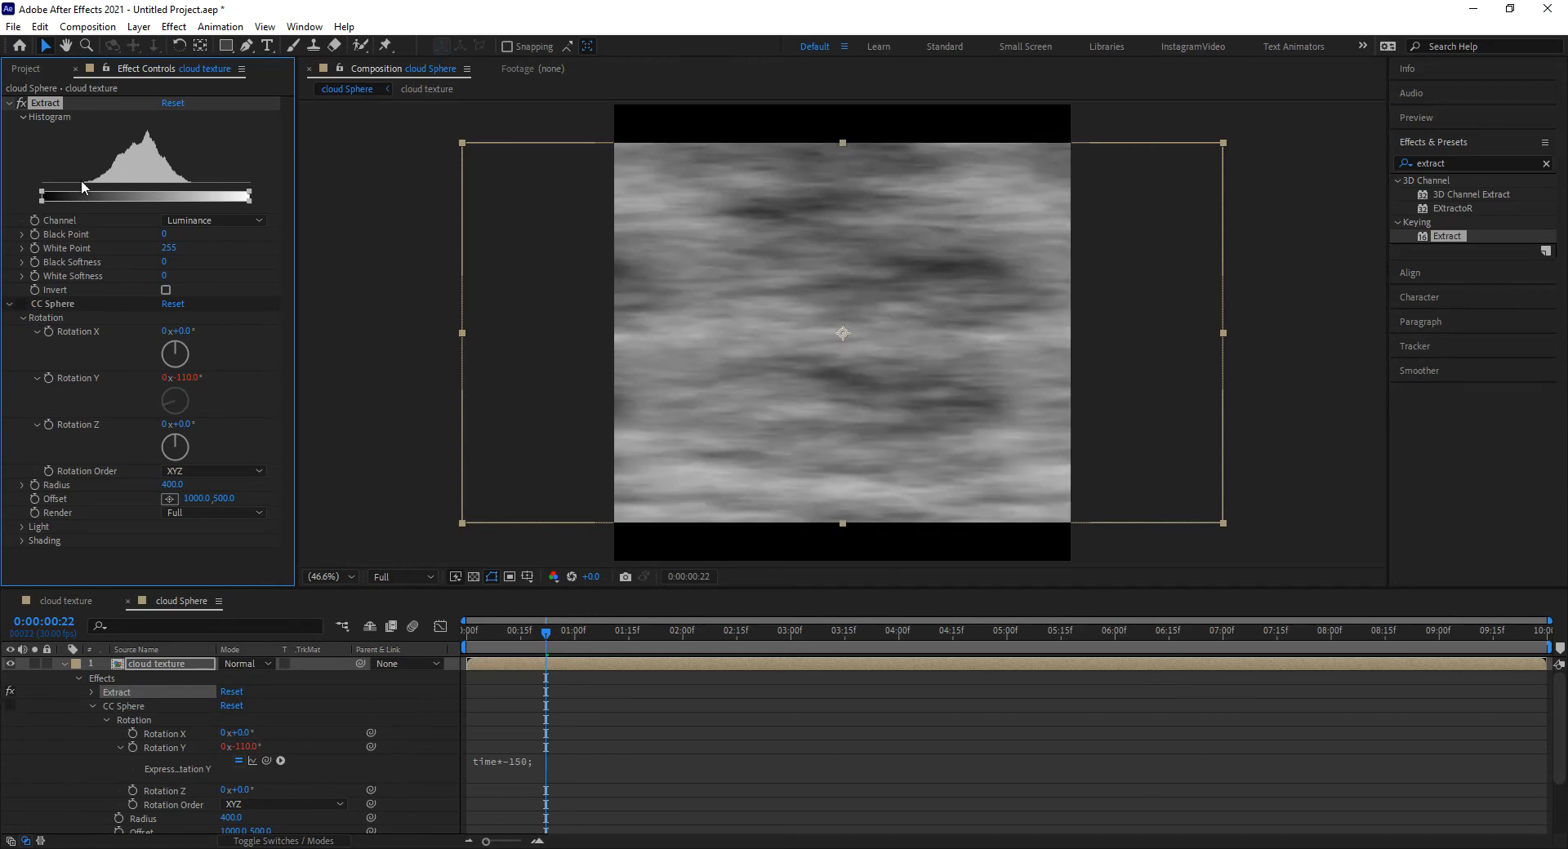
left_click(21, 304)
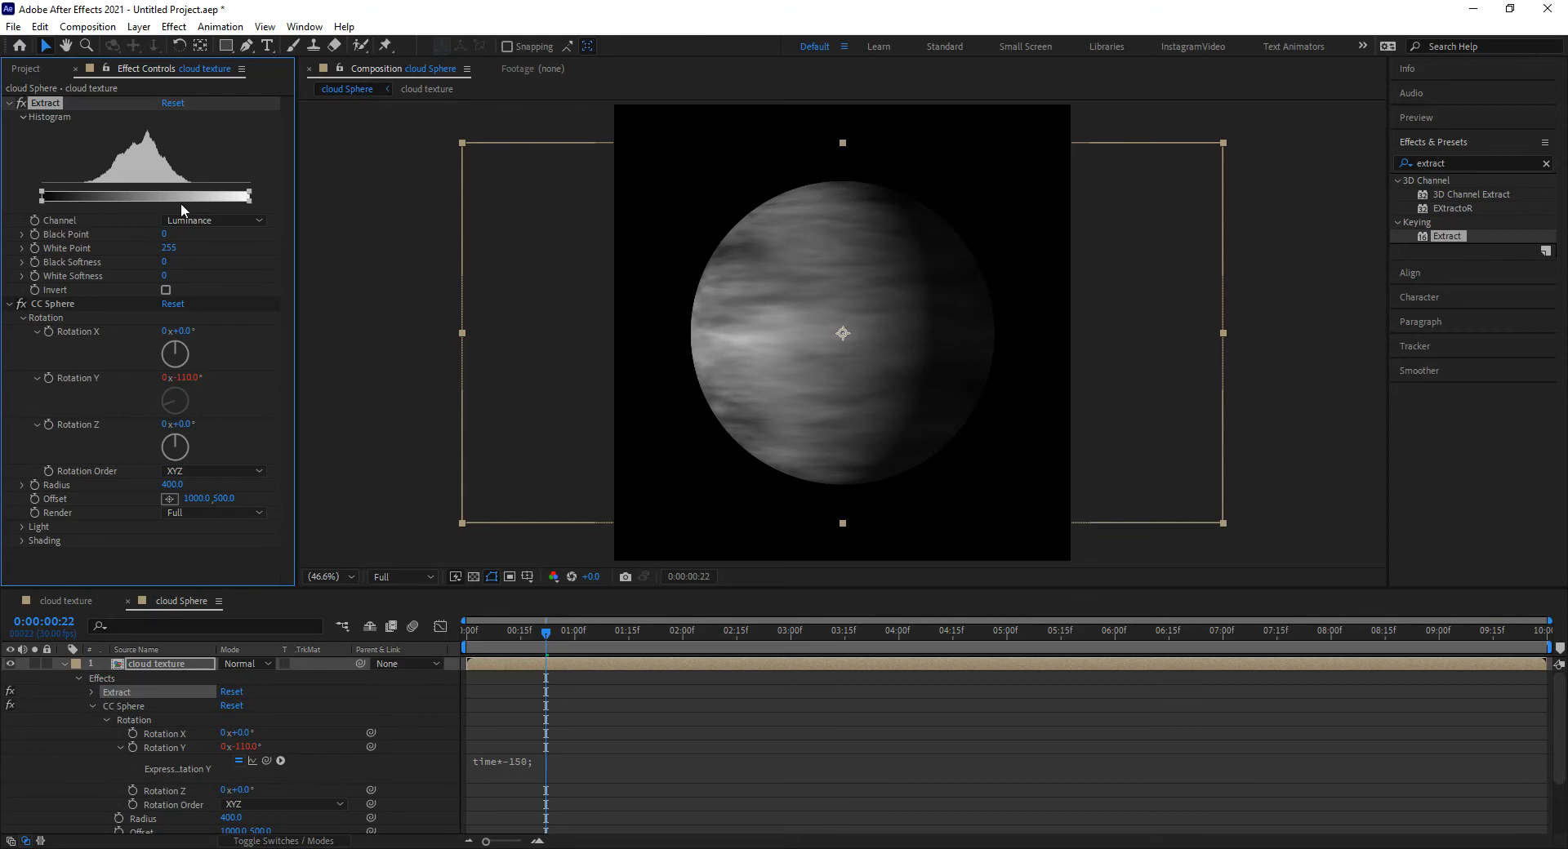
left_click_drag(251, 192, 144, 204)
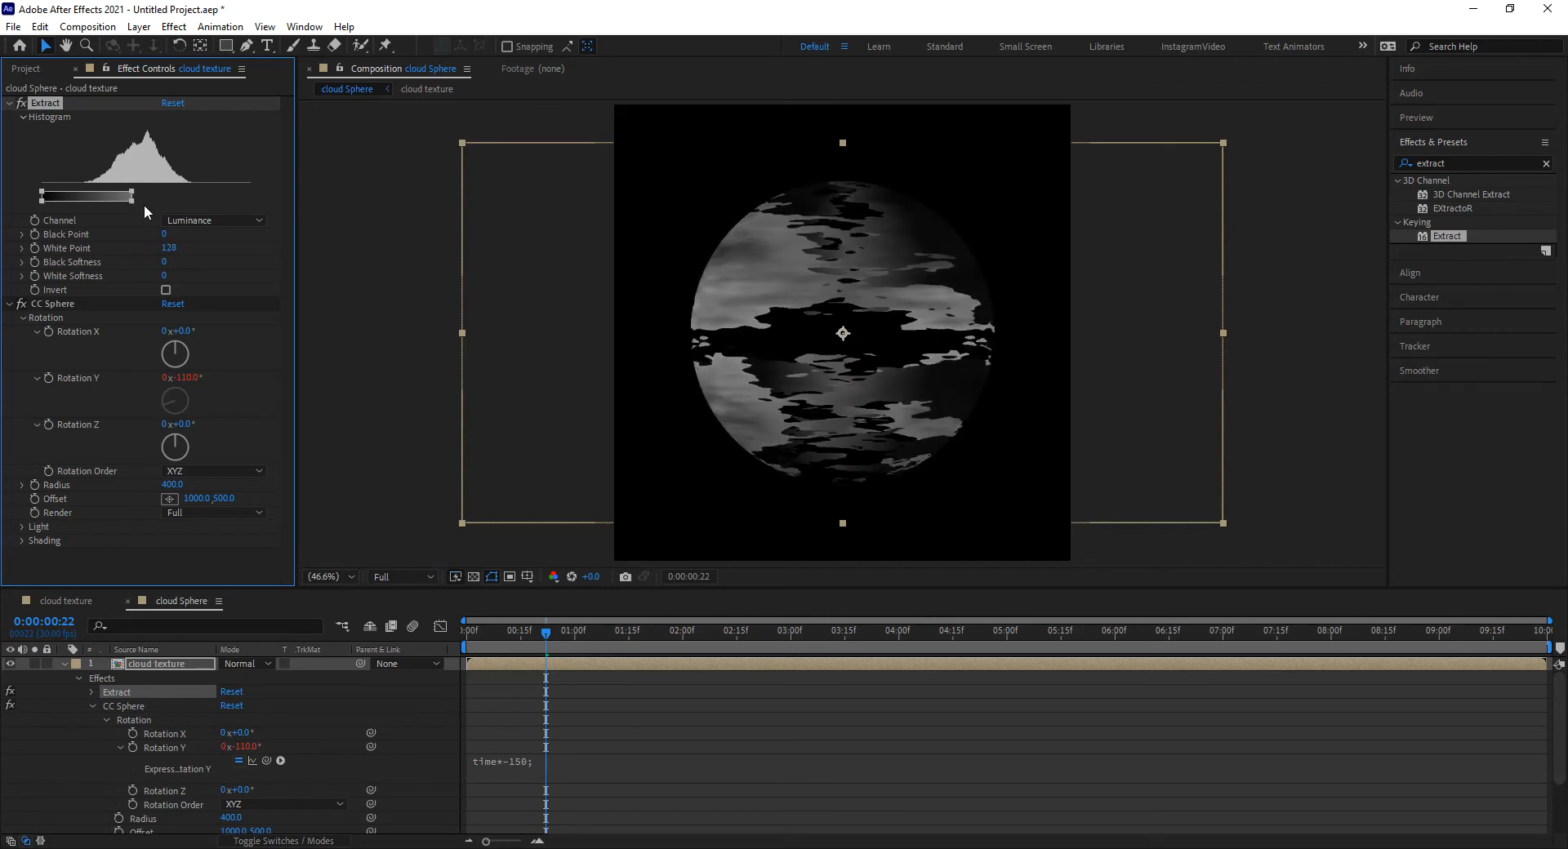
left_click(21, 305)
left_click(22, 305)
left_click(21, 305)
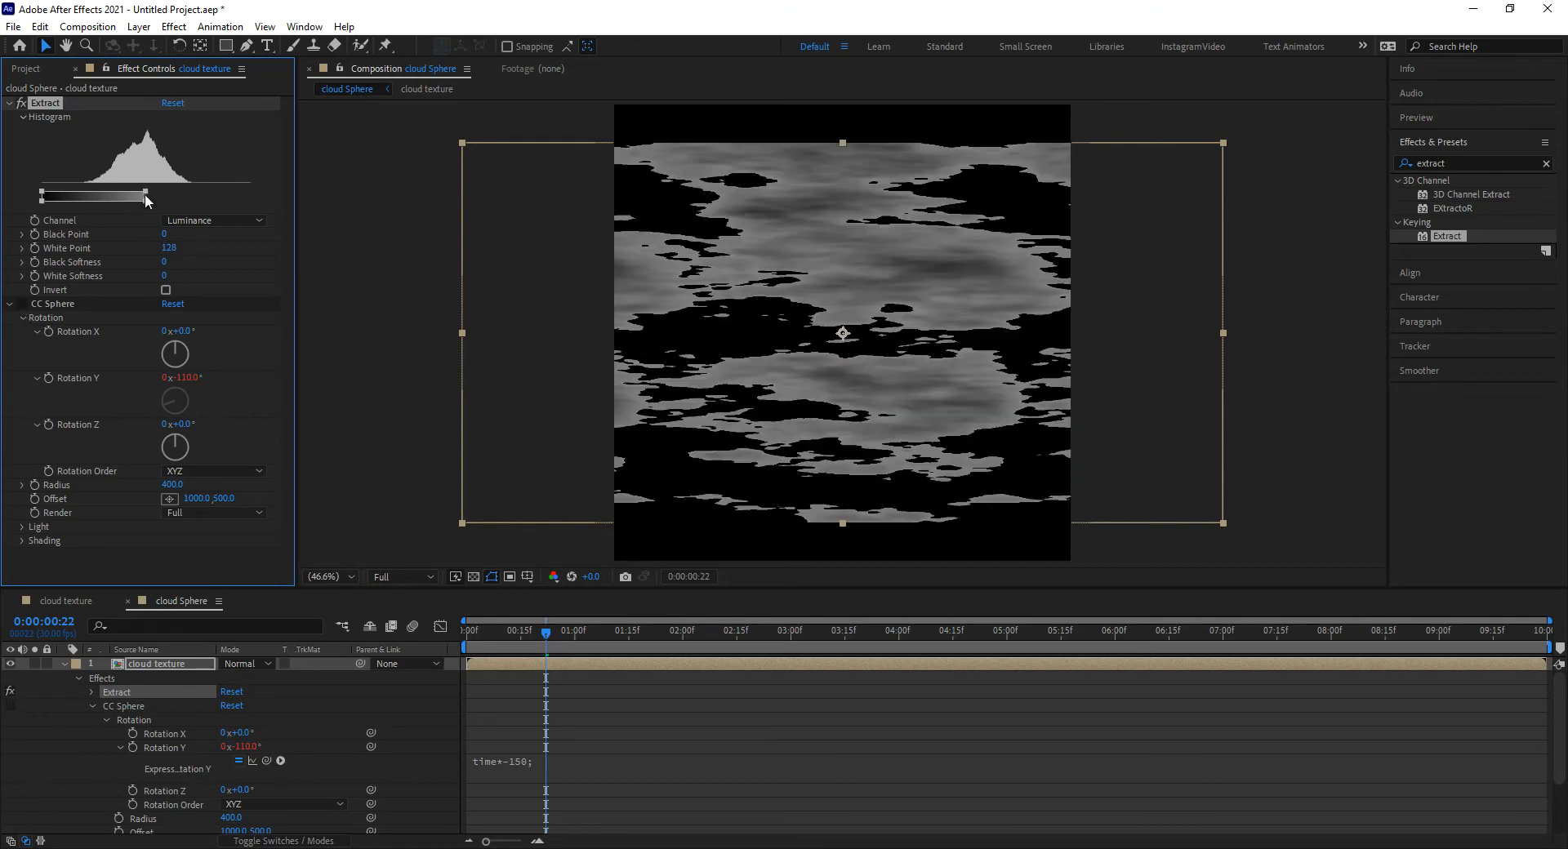
mouse_move(147, 196)
left_mouse_down()
mouse_move(257, 204)
mouse_move(143, 213)
left_mouse_up()
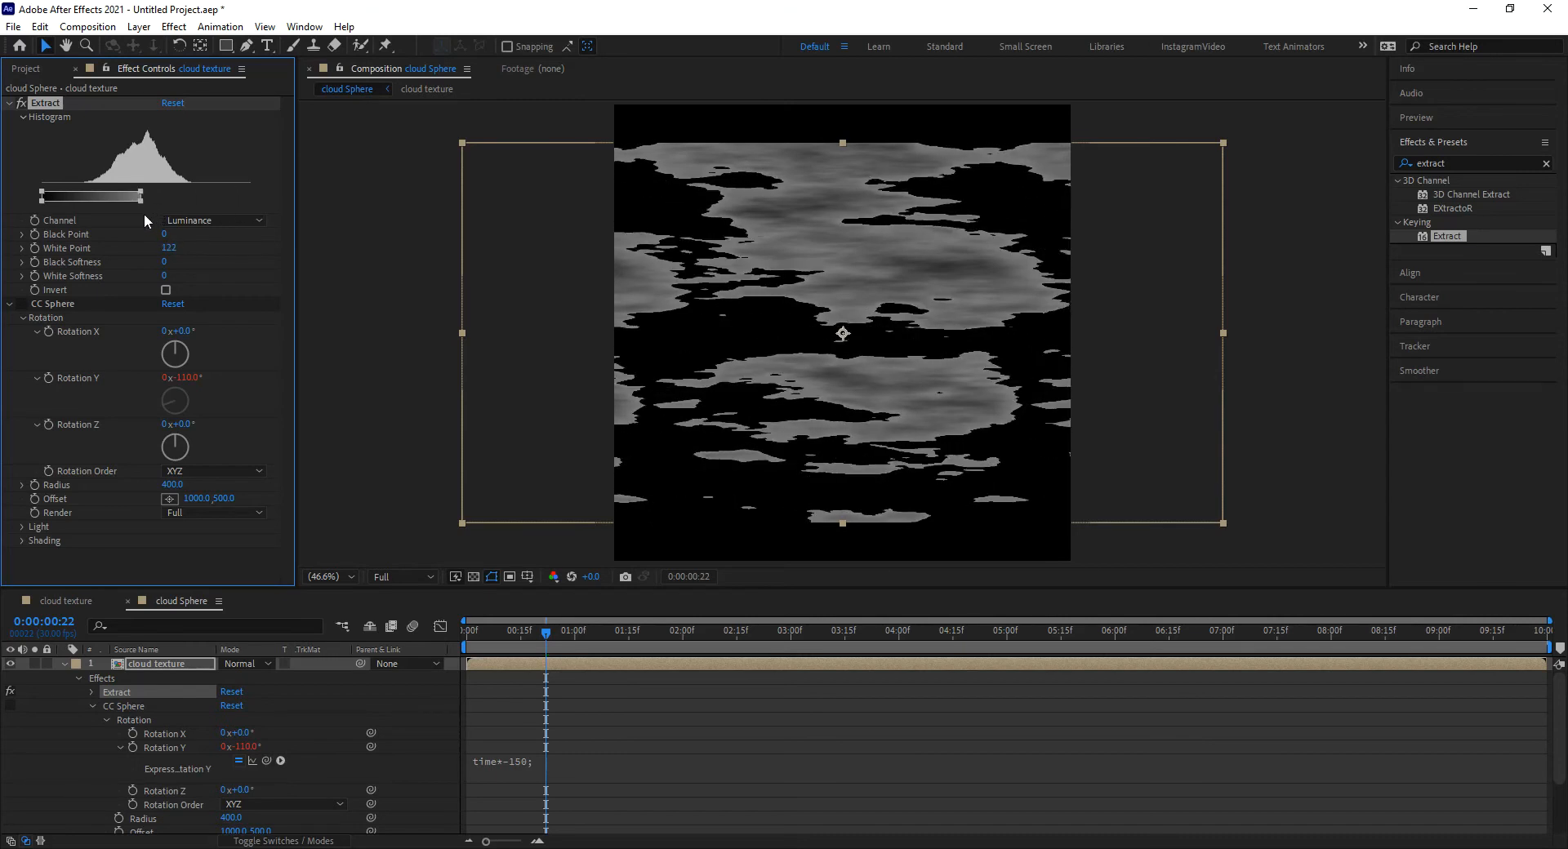
left_click(21, 304)
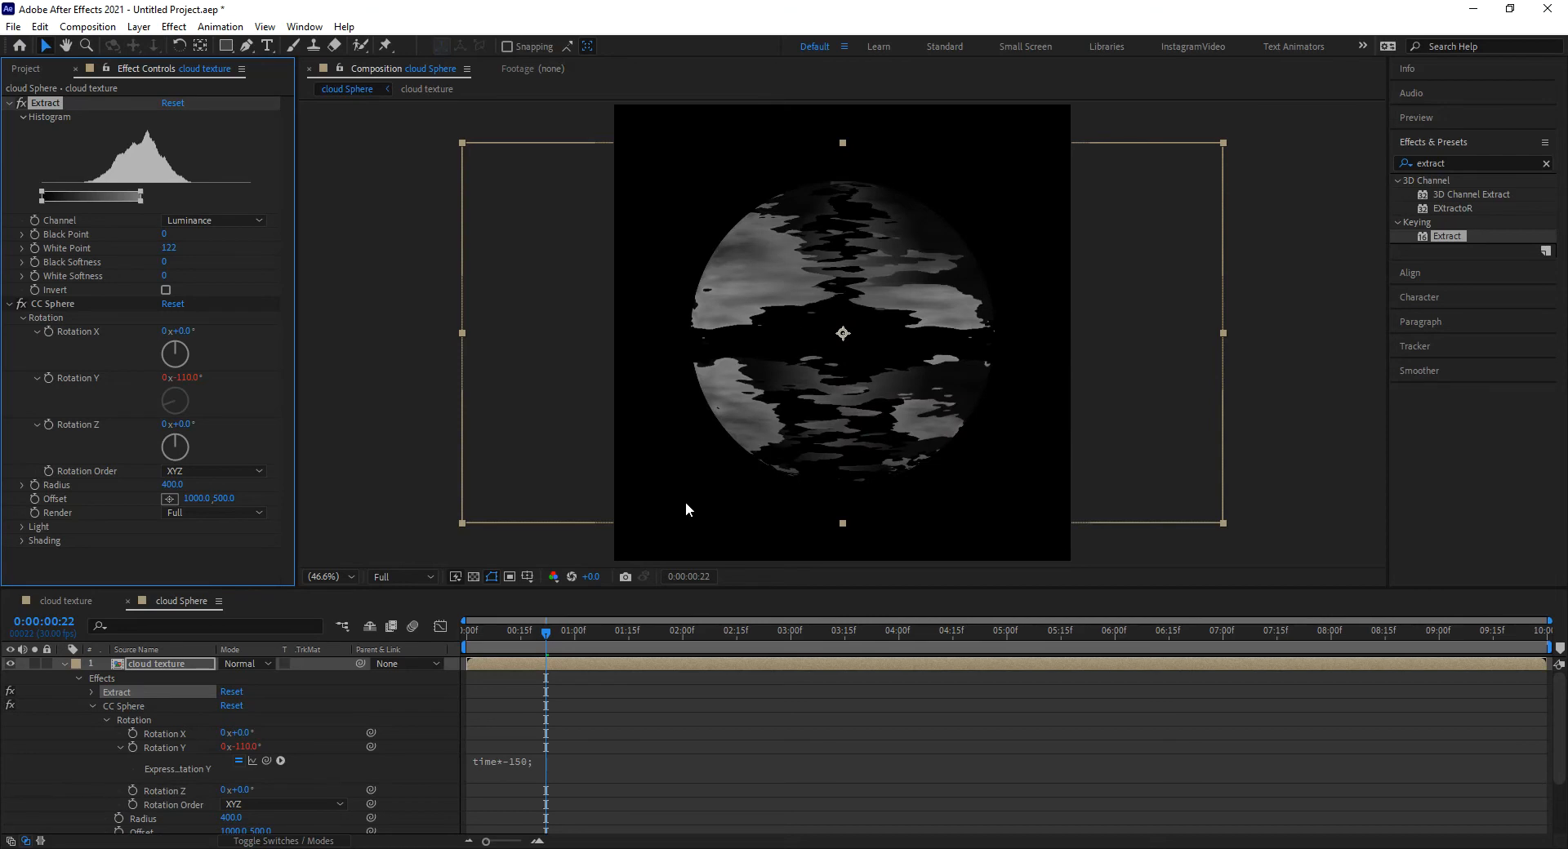
left_click_drag(555, 629, 485, 653)
key("space")
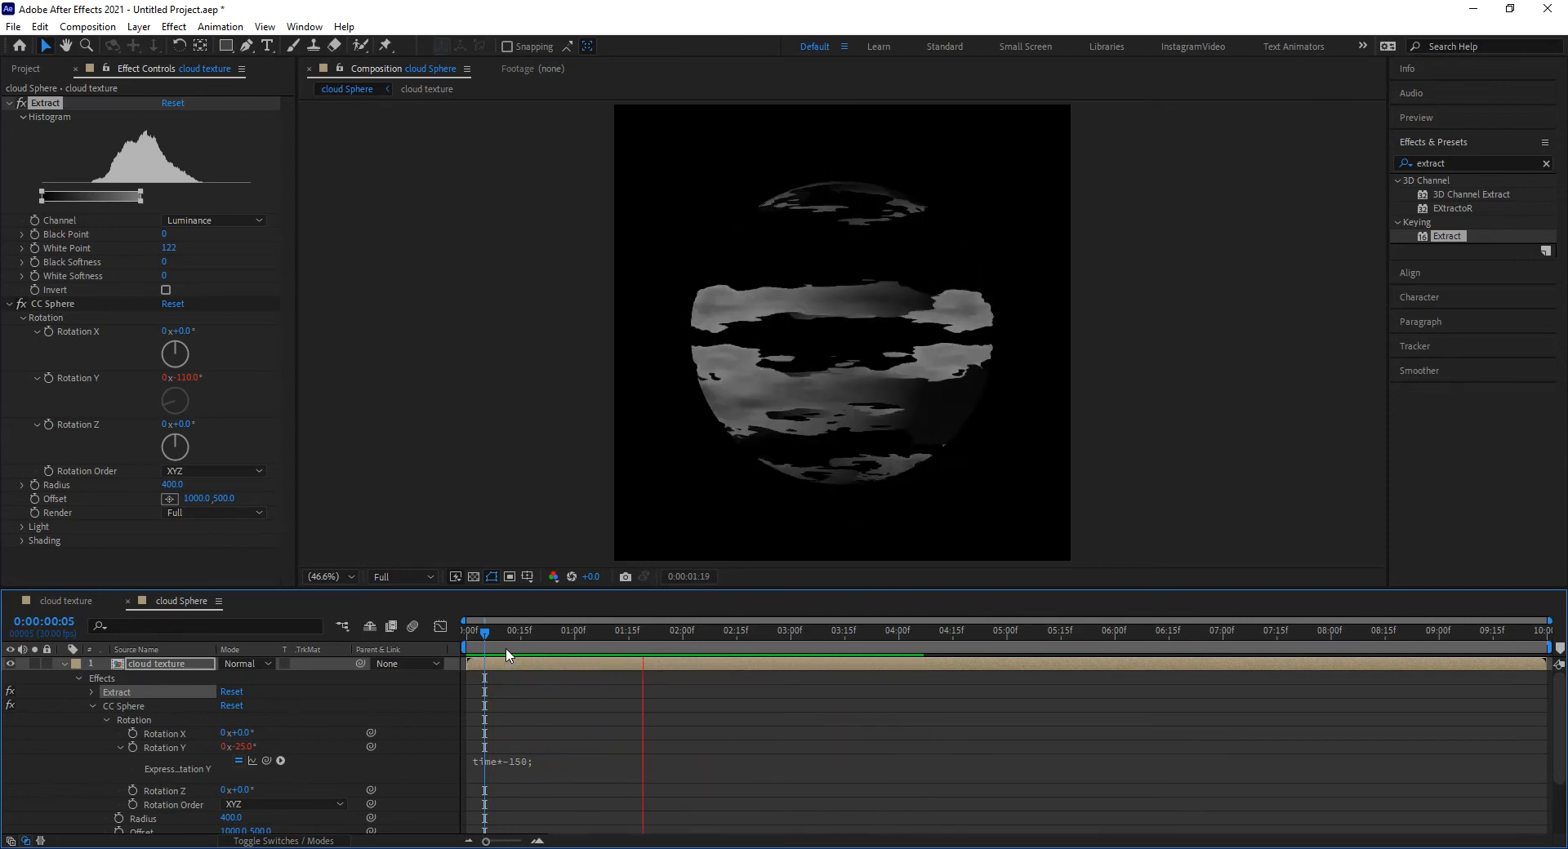
key("space")
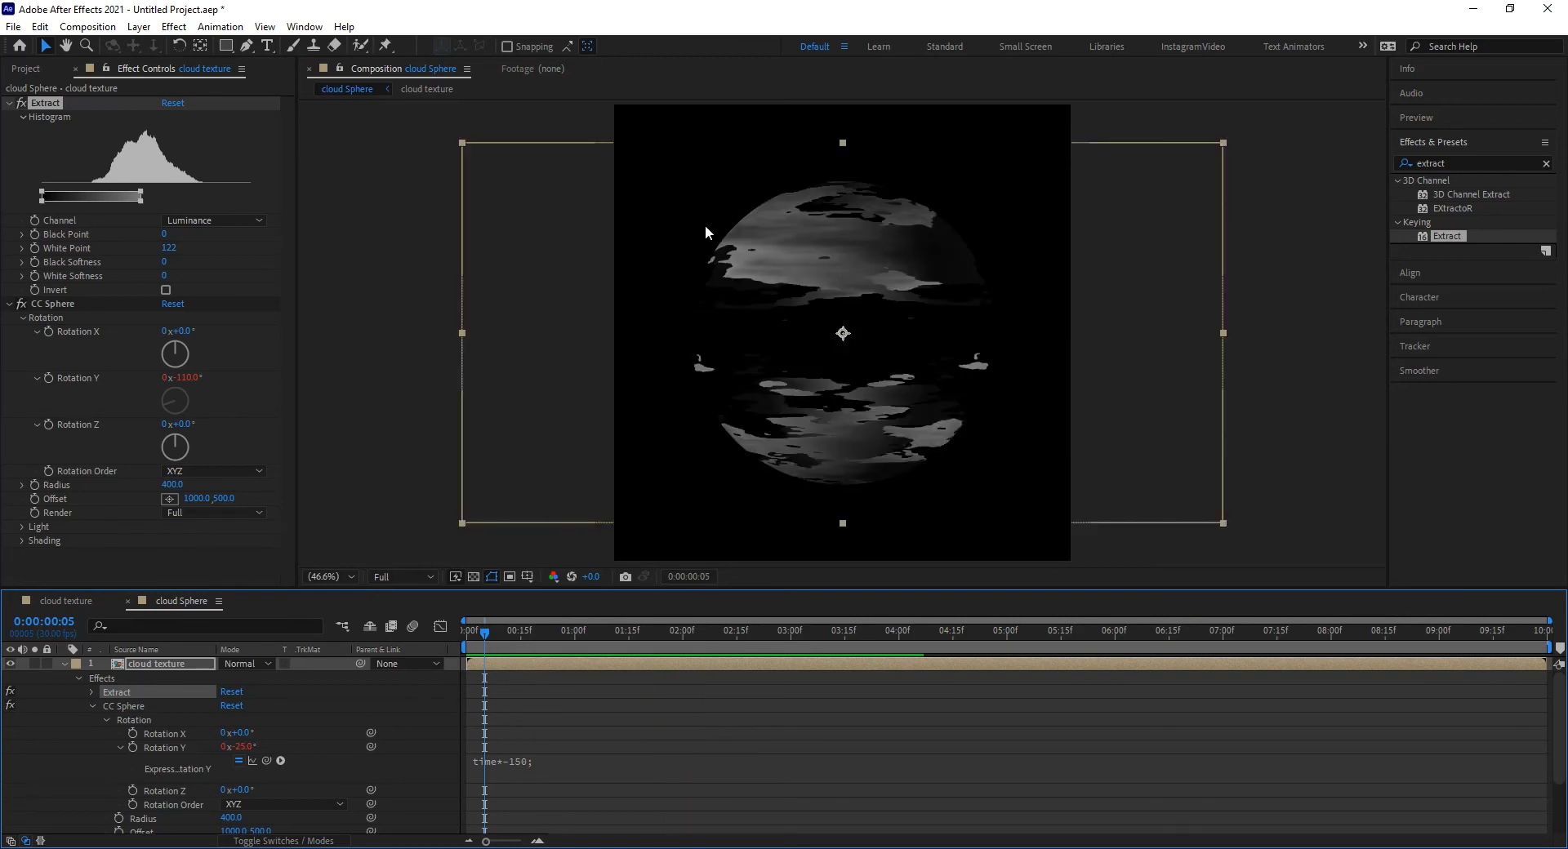
Compare CC Sphere's Outside and Inside render modes and return Render to Full
key("period")
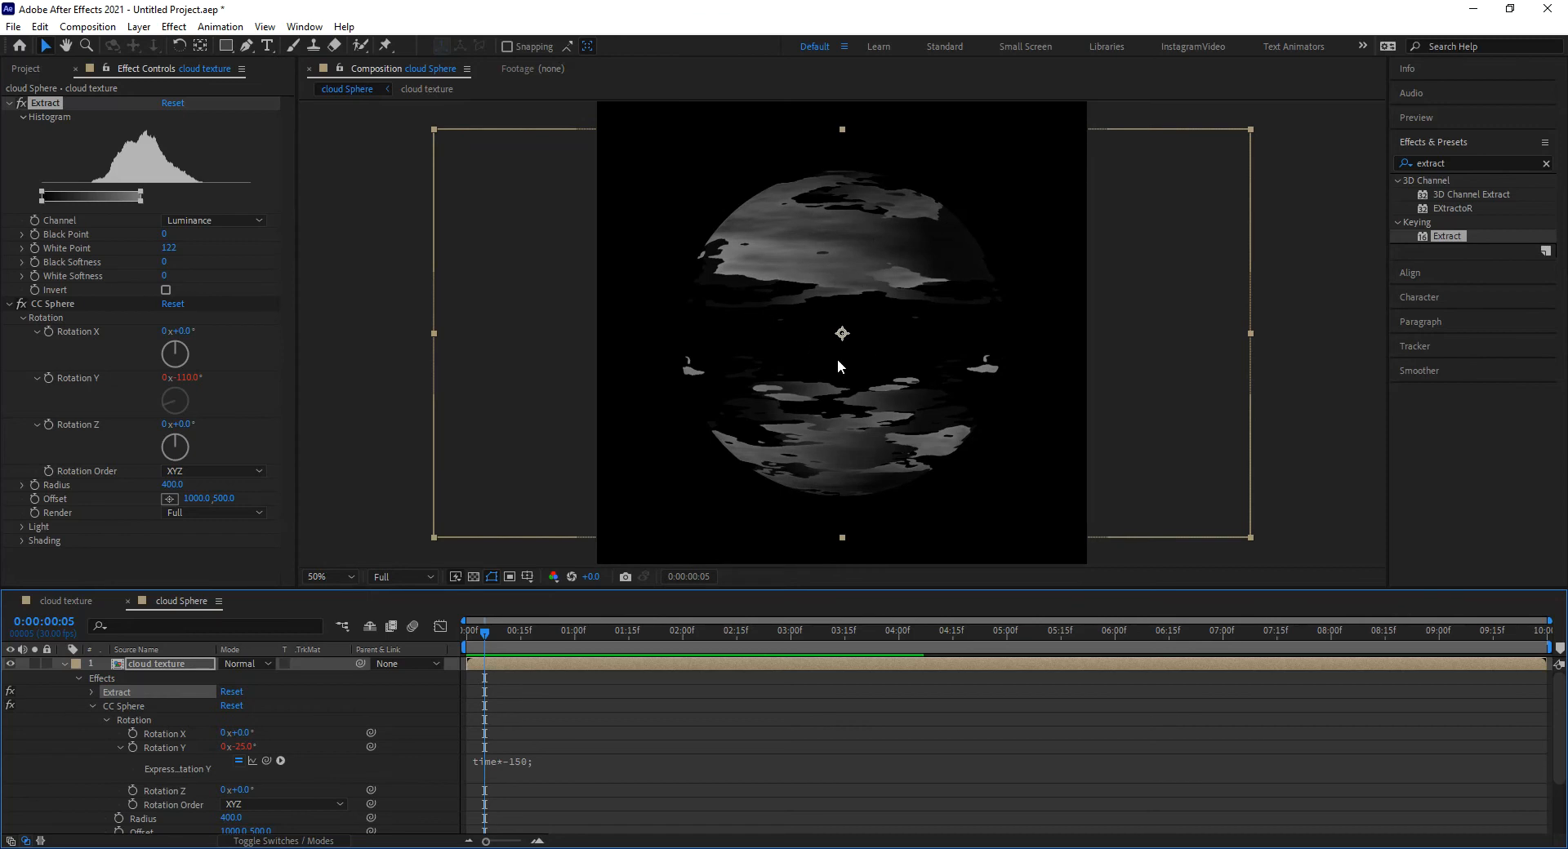
left_click(63, 664)
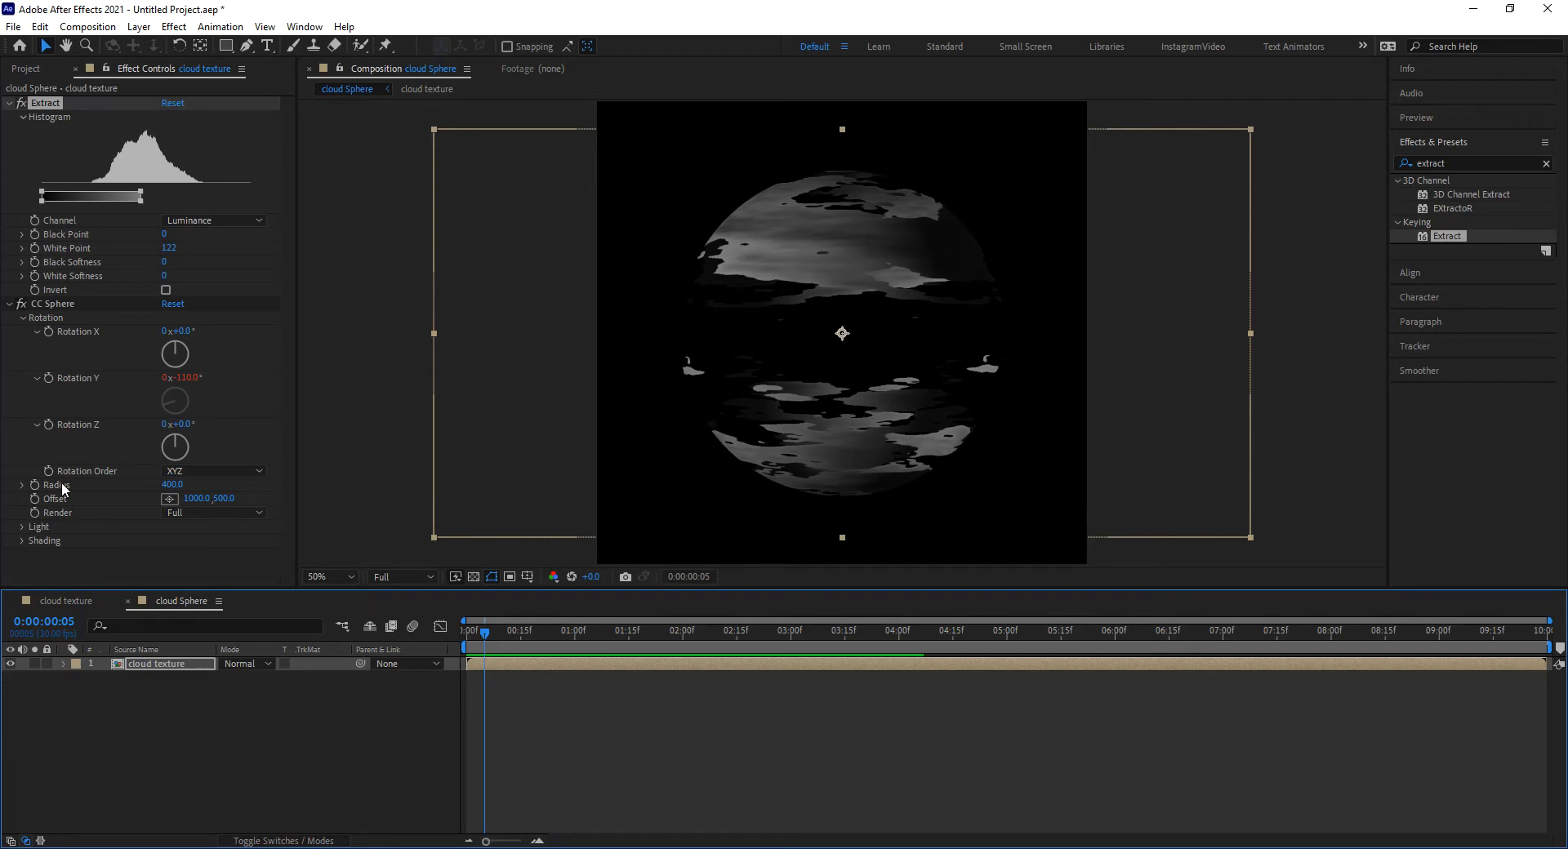
left_click(209, 512)
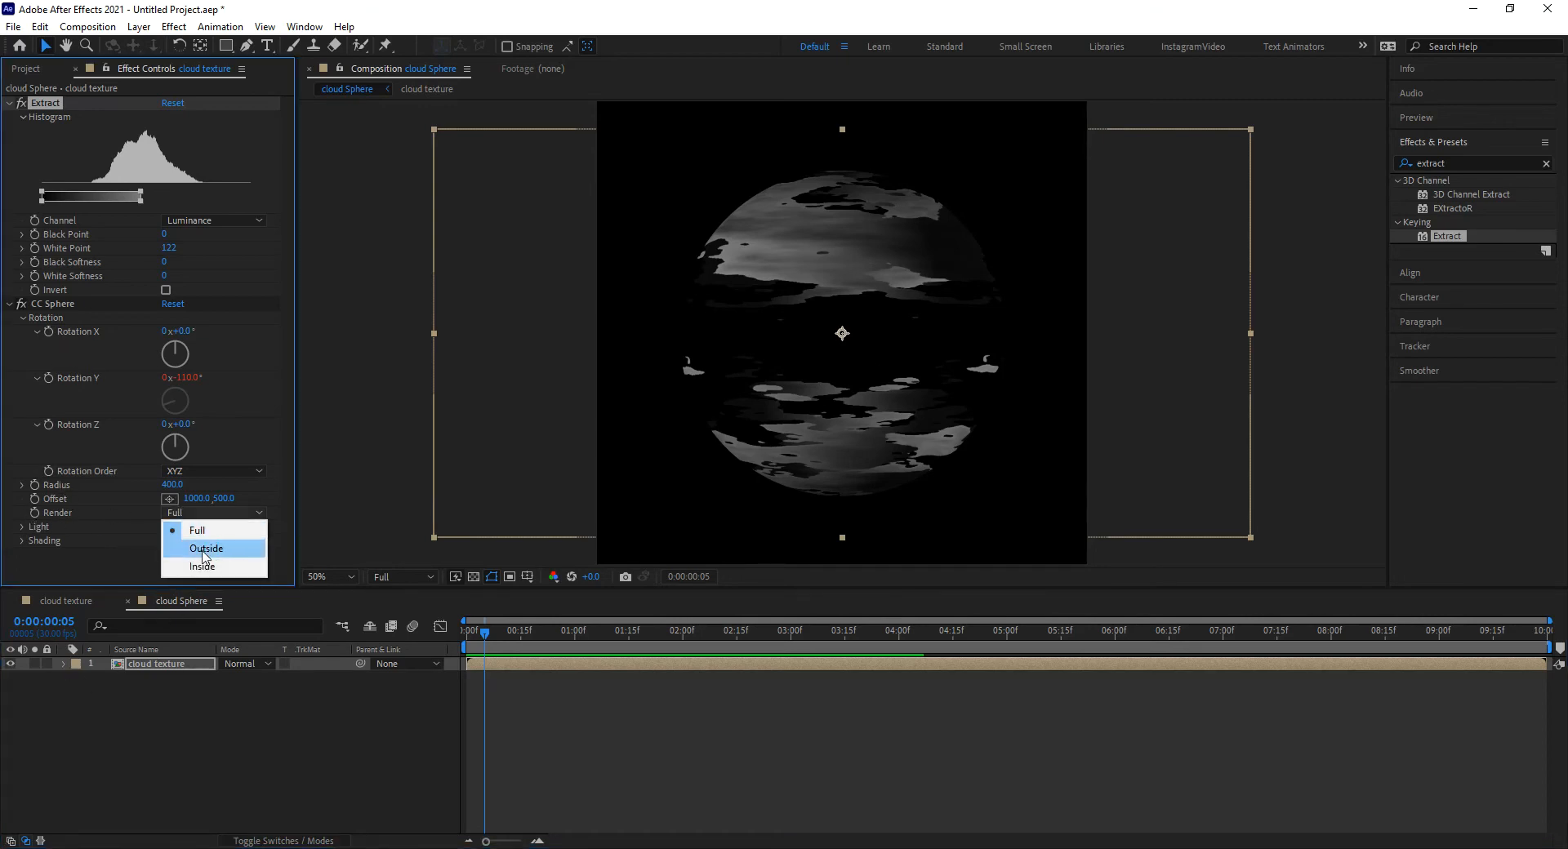
left_click(202, 548)
left_click(203, 513)
left_click(214, 566)
left_click(204, 513)
left_click(200, 531)
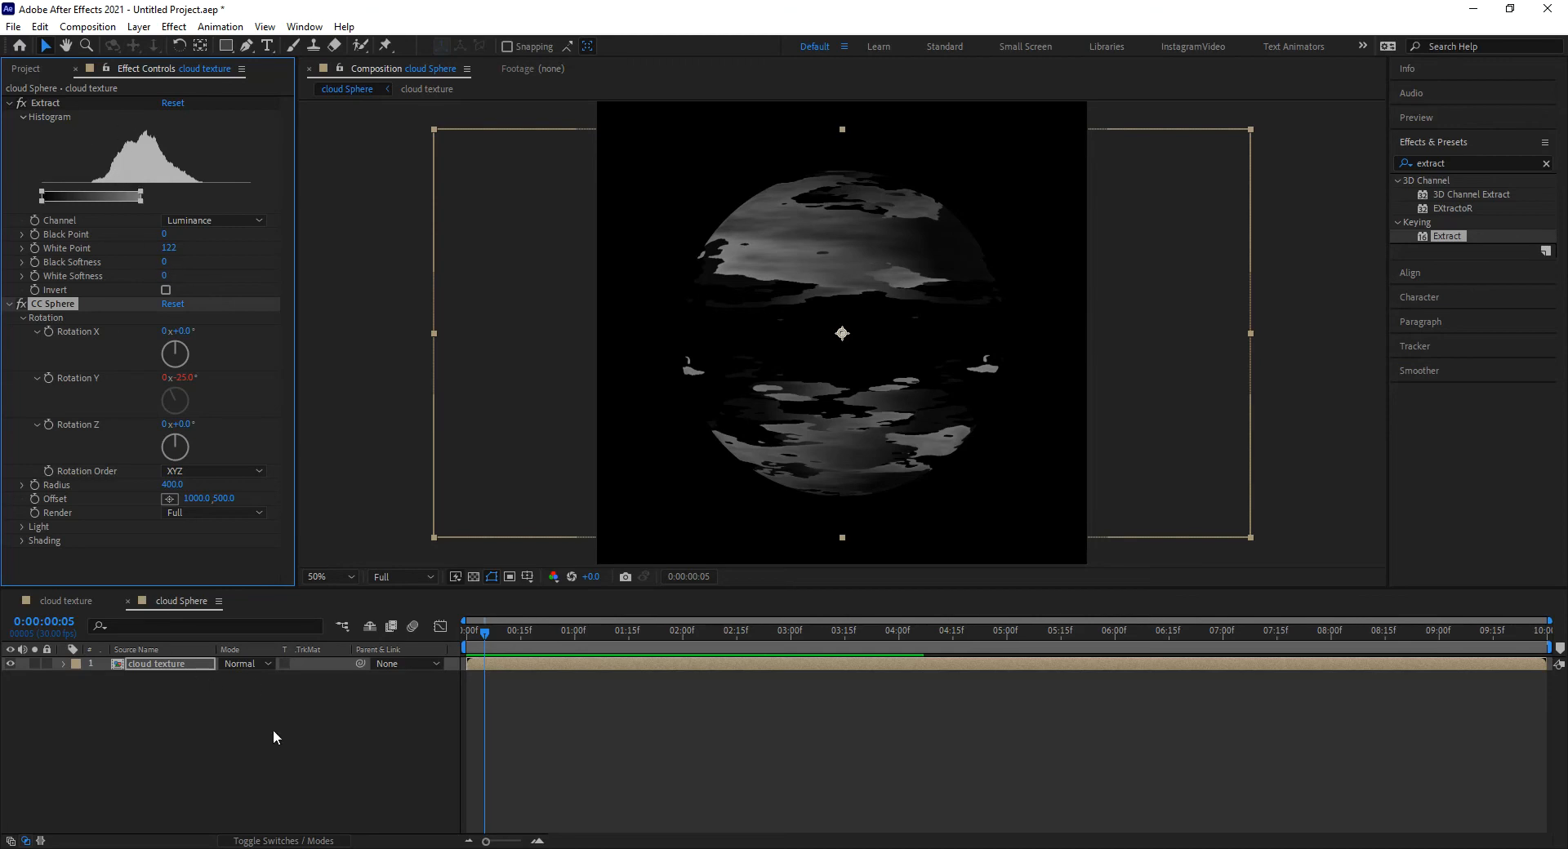
Open Essential Graphics and choose cloud Sphere as its primary composition
left_click(304, 27)
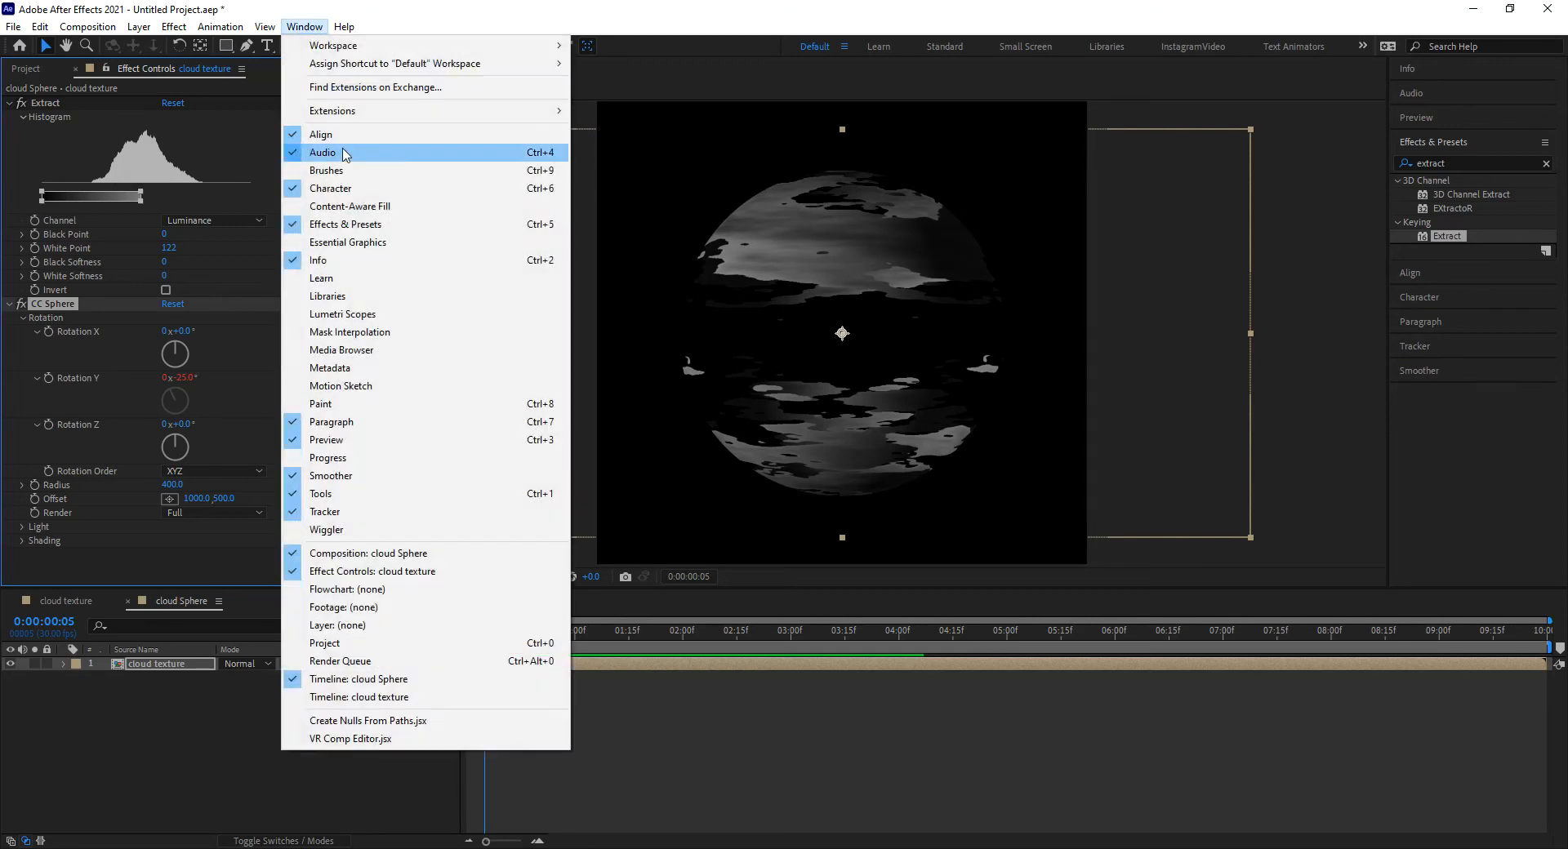
left_click(365, 241)
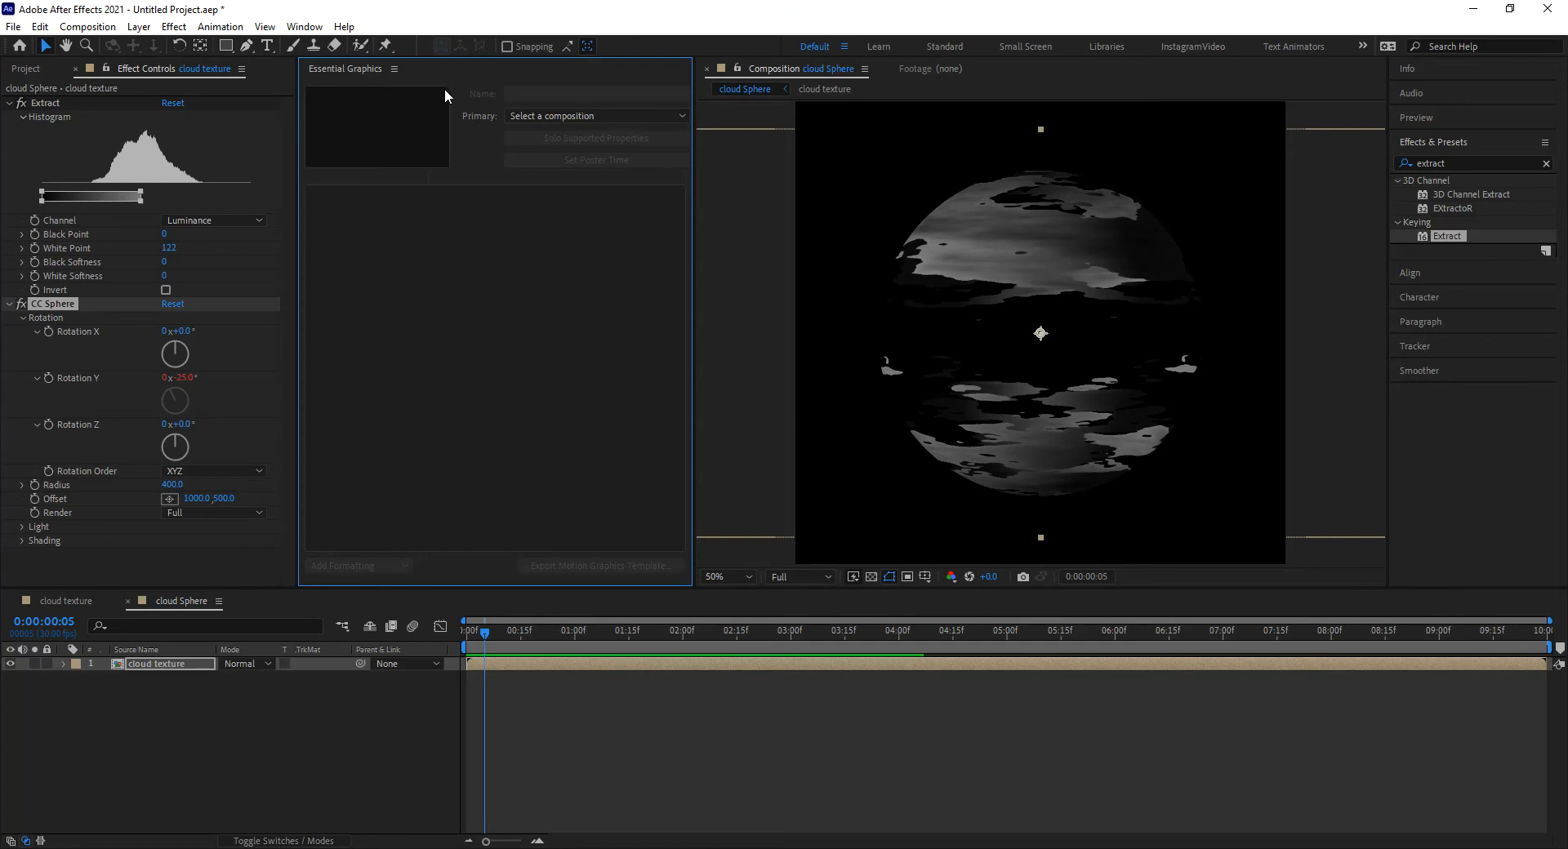
left_click(575, 115)
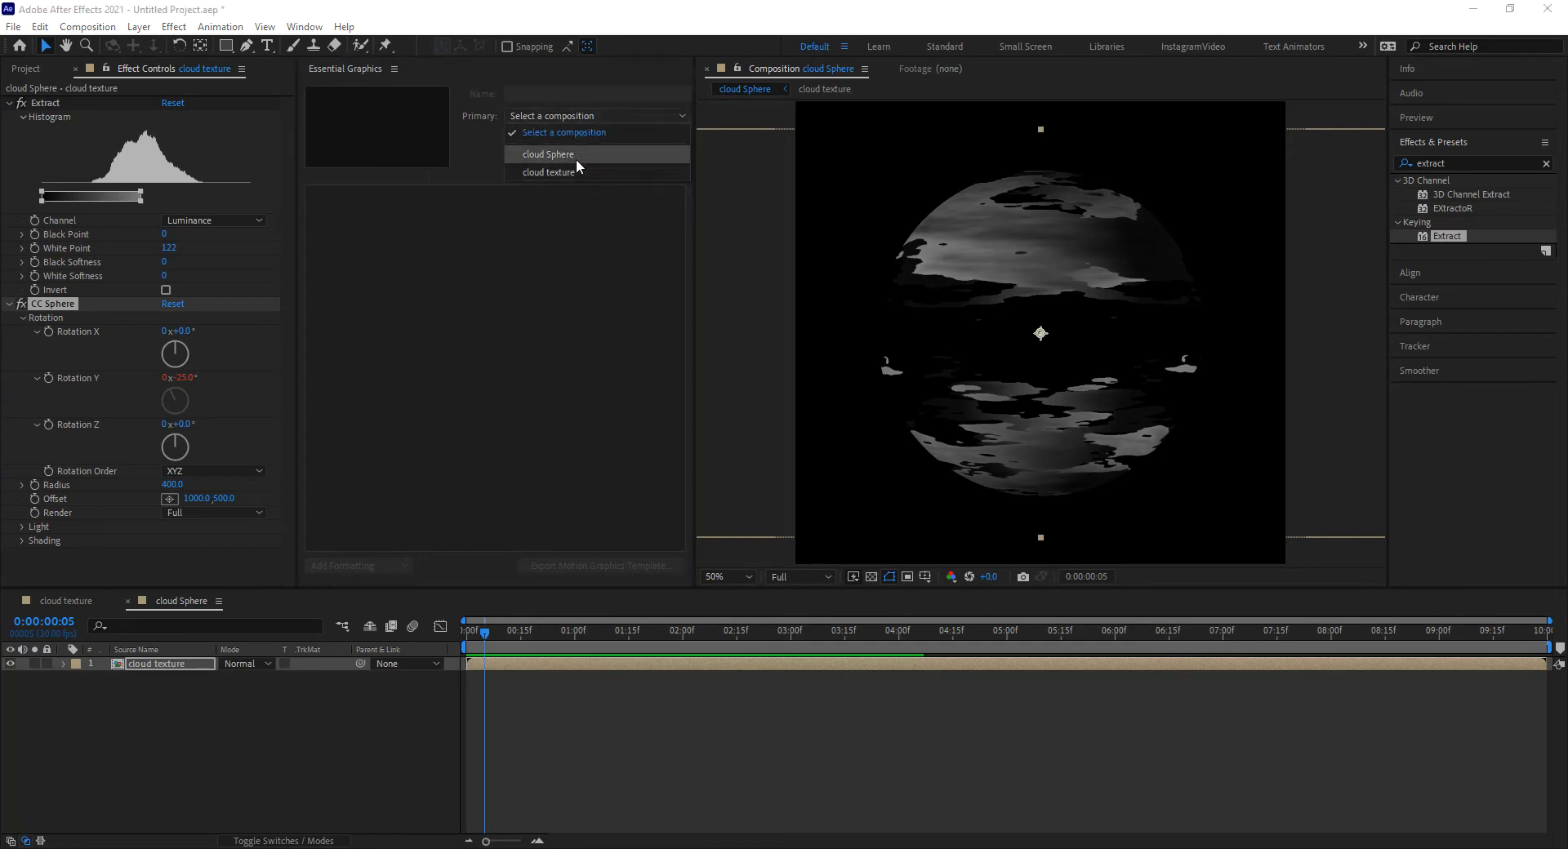
left_click(572, 155)
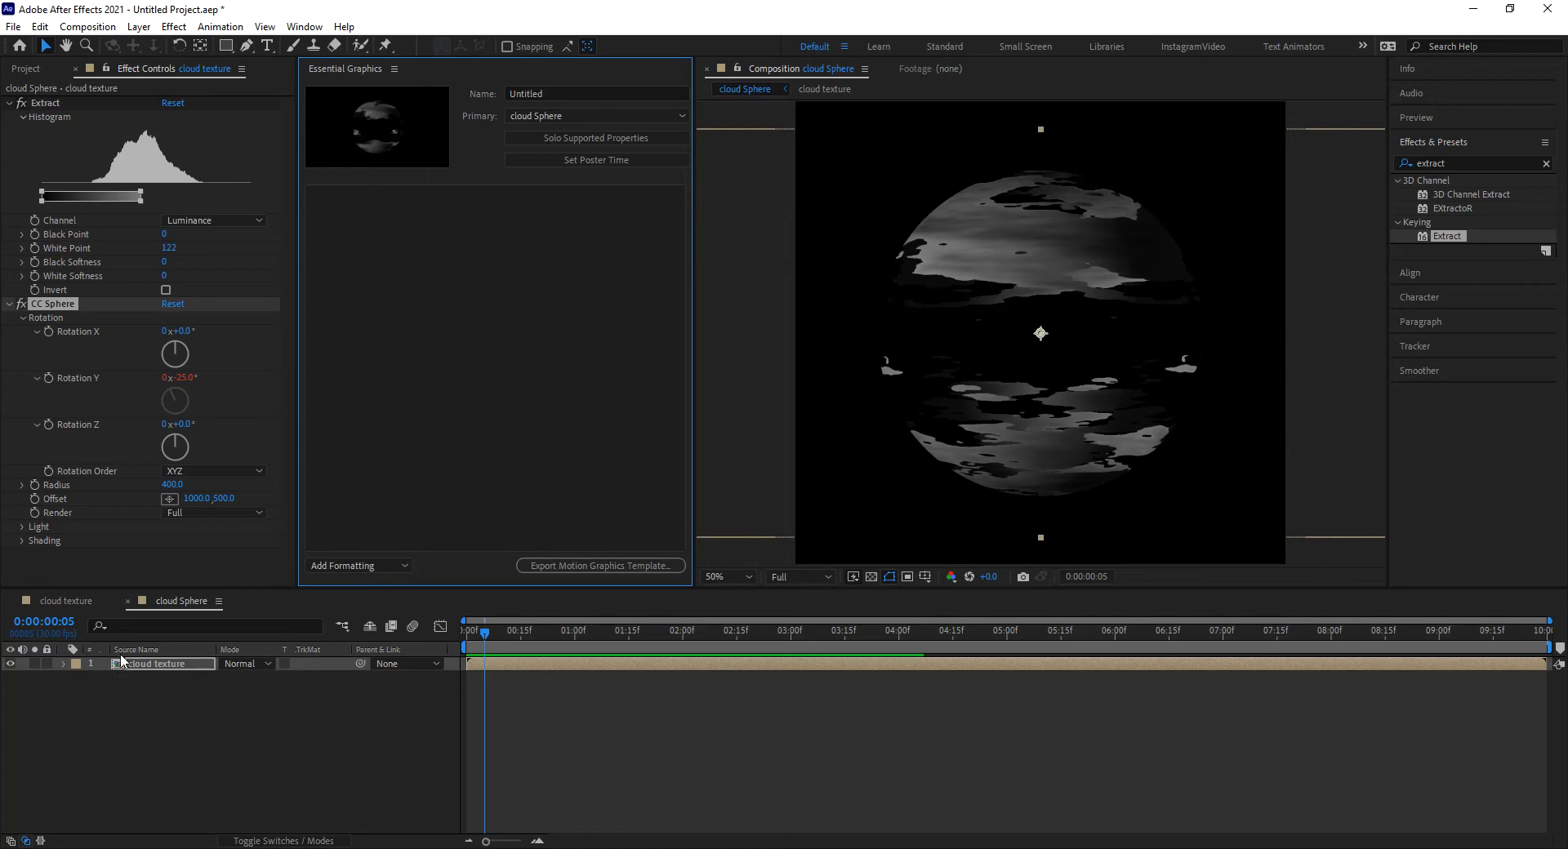
Add CC Sphere's Render option and Extract's White Point from the cloud texture layer to Essential Graphics
left_click(64, 663)
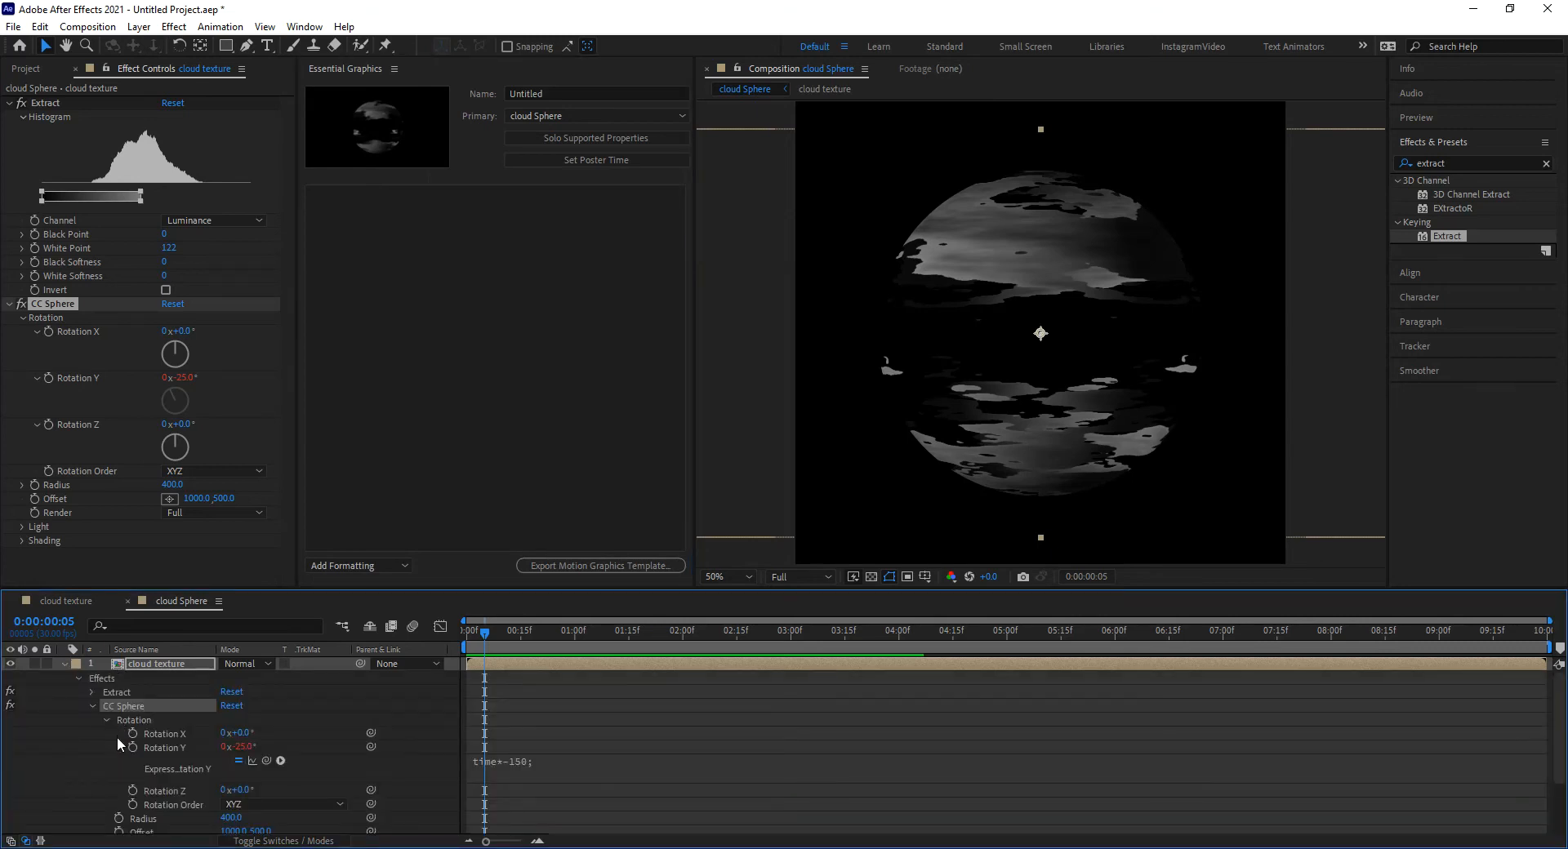
scroll(152, 817, "down", 2)
left_click_drag(144, 771, 454, 333)
scroll(158, 748, "up", 2)
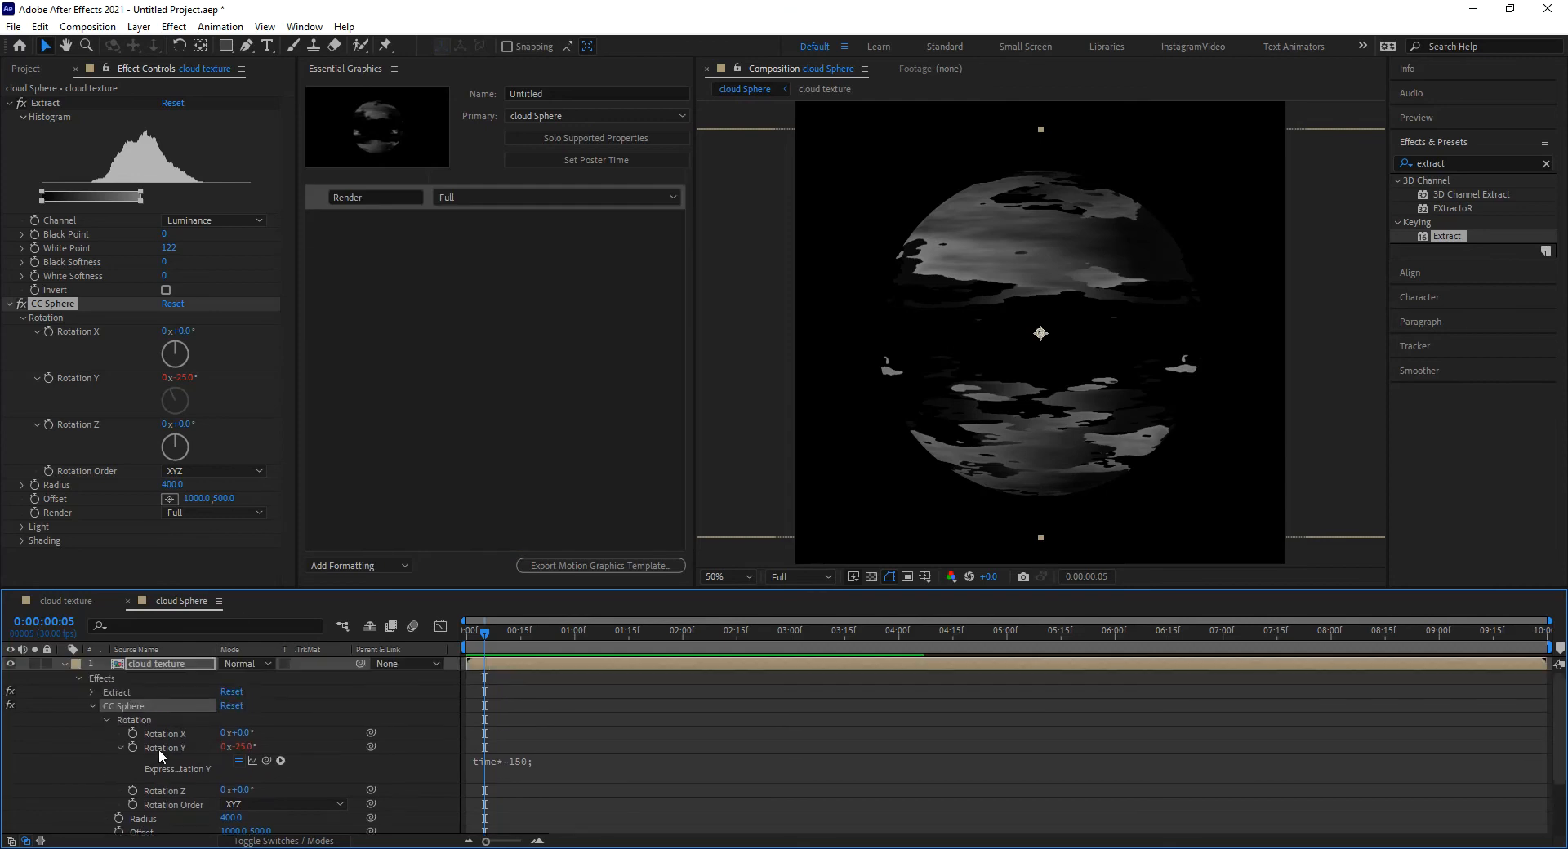
left_click(91, 692)
left_click_drag(159, 735, 453, 366)
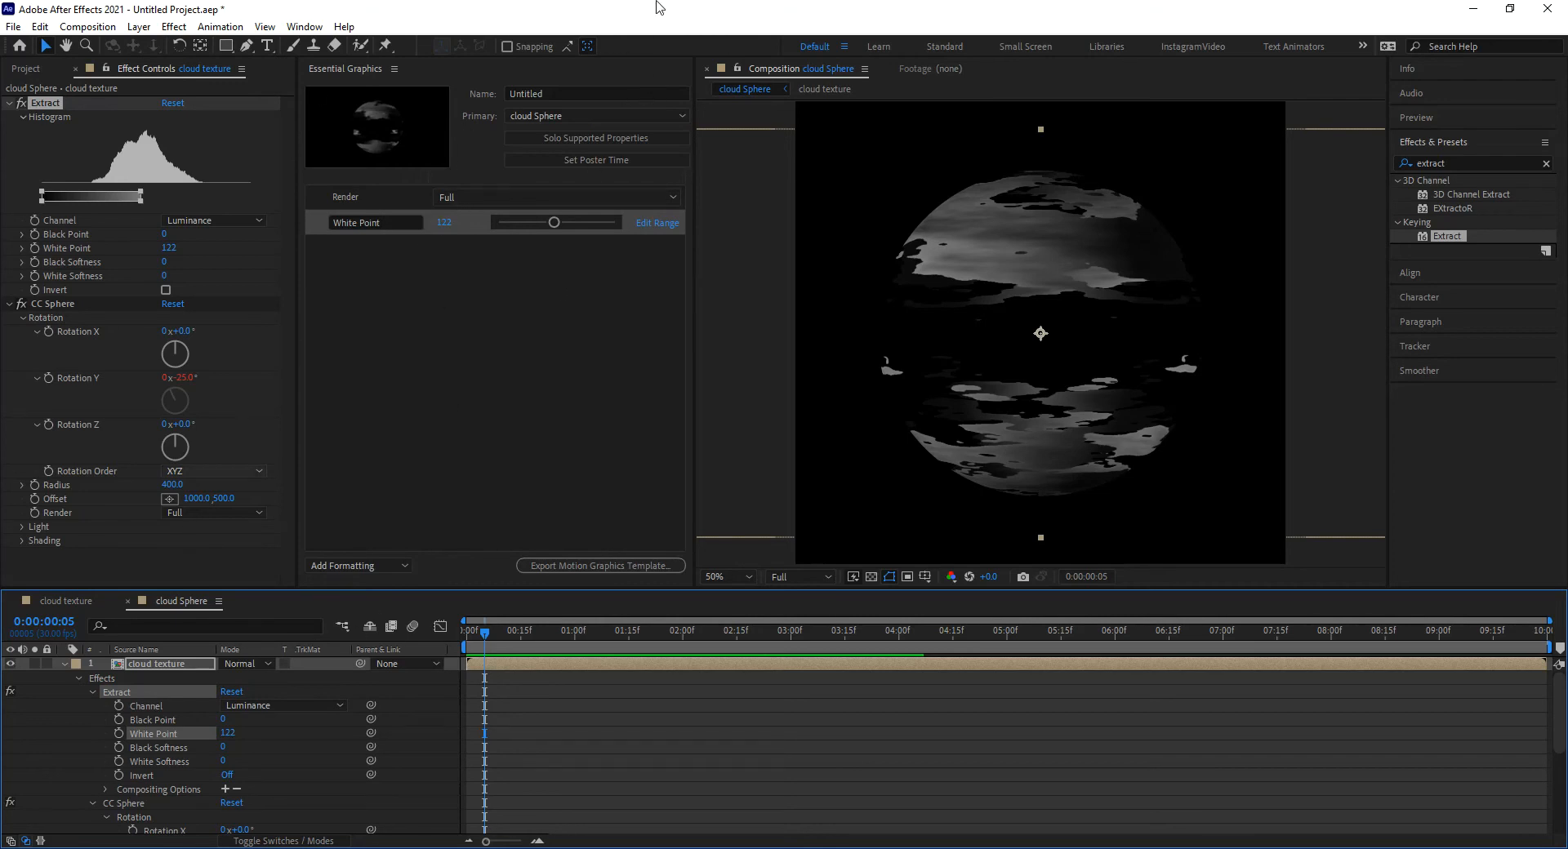
Create a new composition named "cloud Assembly" at 1600 x 1600 px
key("ctrl+n")
type("sphere A")
key("BackSpace")
key("BackSpace")
key("BackSpace")
key("BackSpace")
key("BackSpace")
key("BackSpace")
key("BackSpace")
key("BackSpace")
type("cloud Assembly")
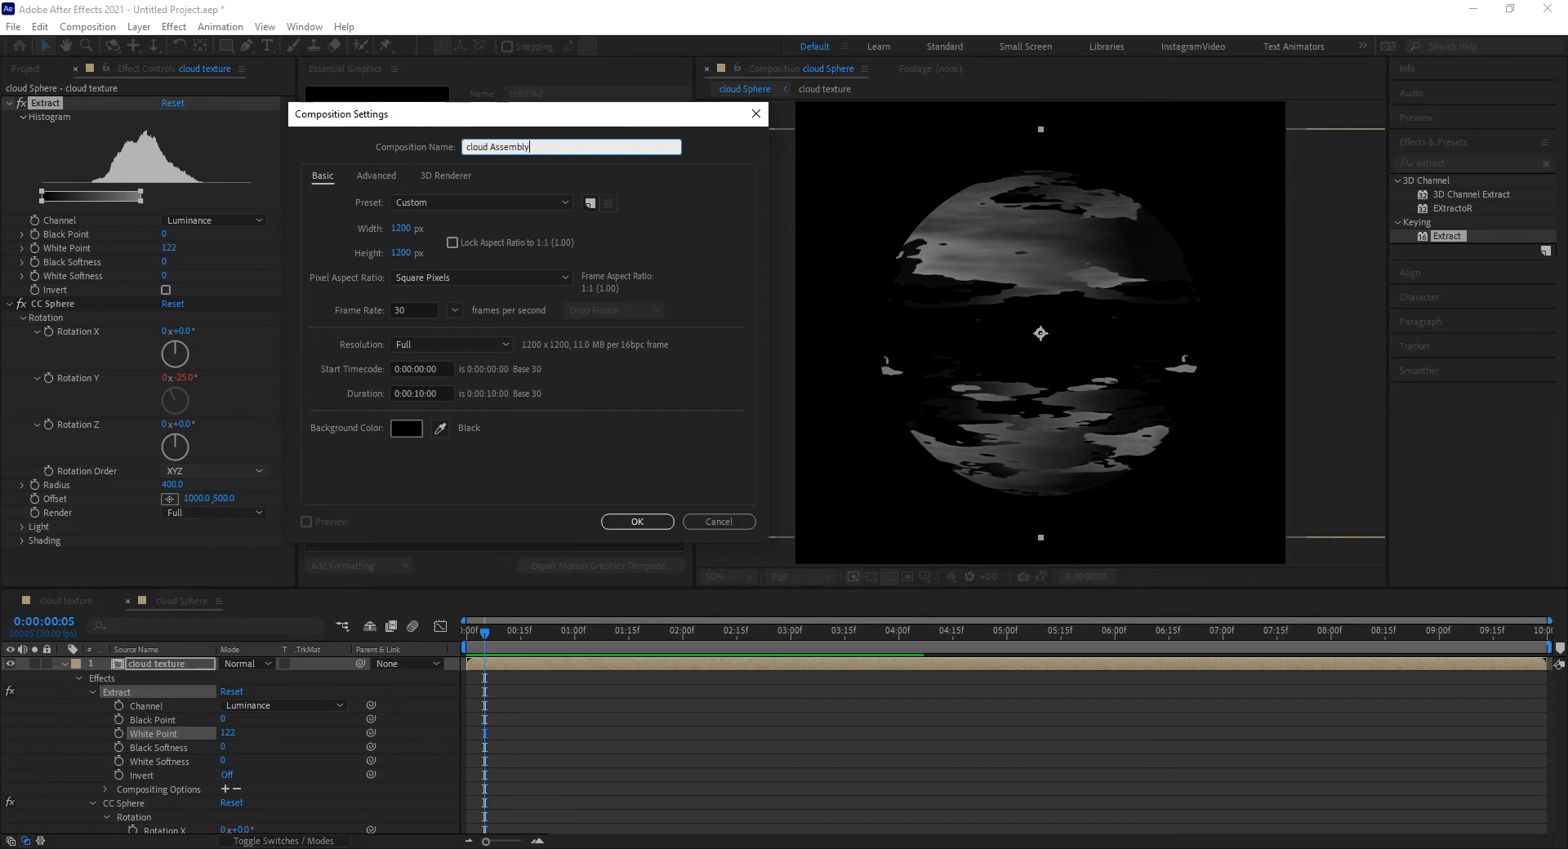
left_click(400, 229)
type("1600")
key("Tab")
type("1600")
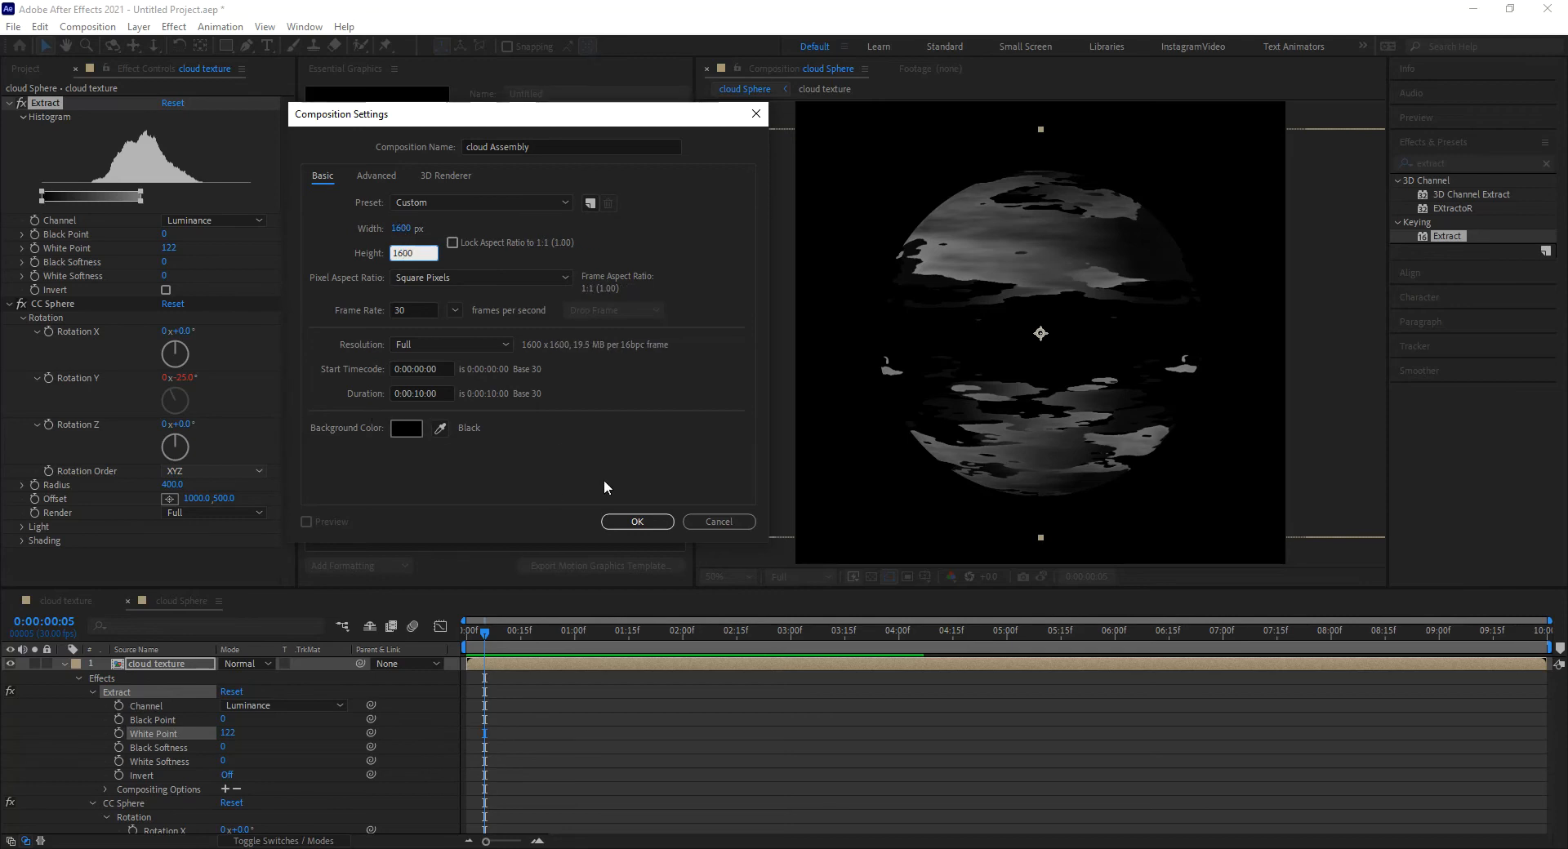
left_click(636, 521)
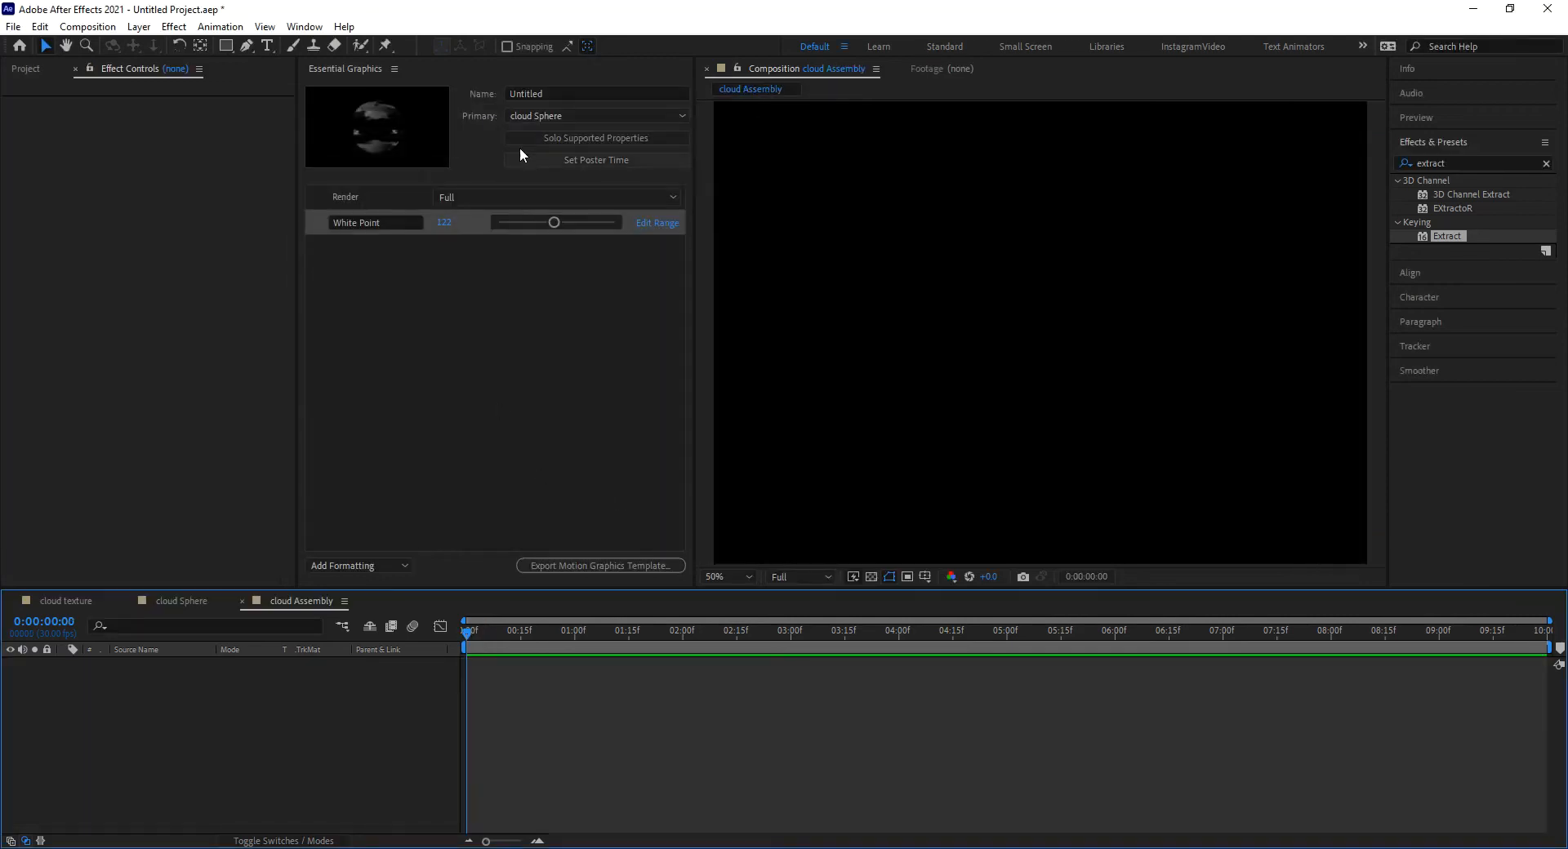
Place the cloud Sphere composition into cloud Assembly as a layer and expand its Essential Properties
left_click(394, 68)
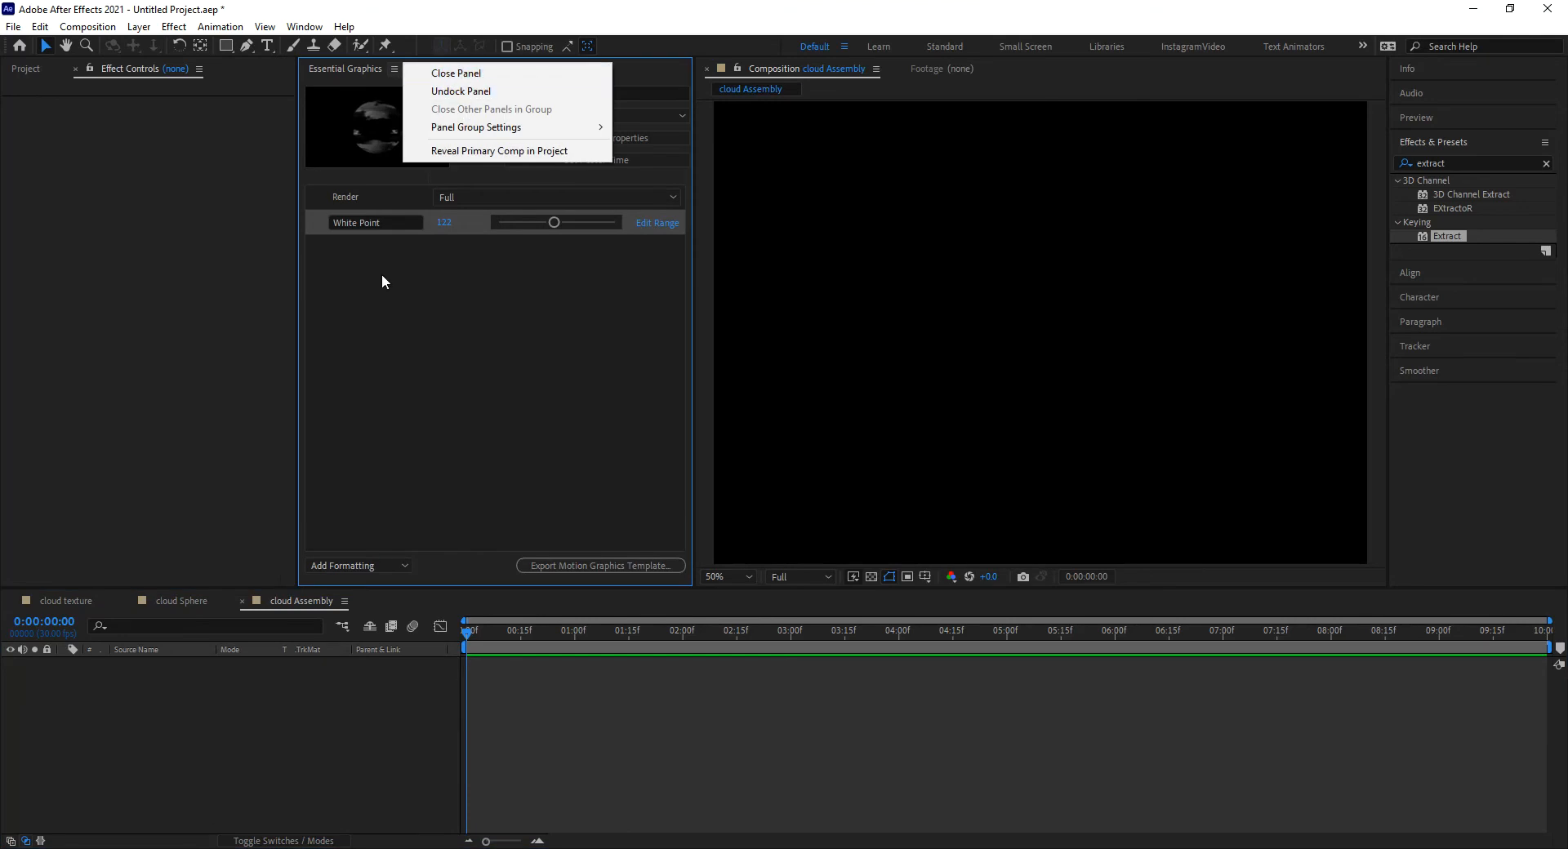
left_click(428, 263)
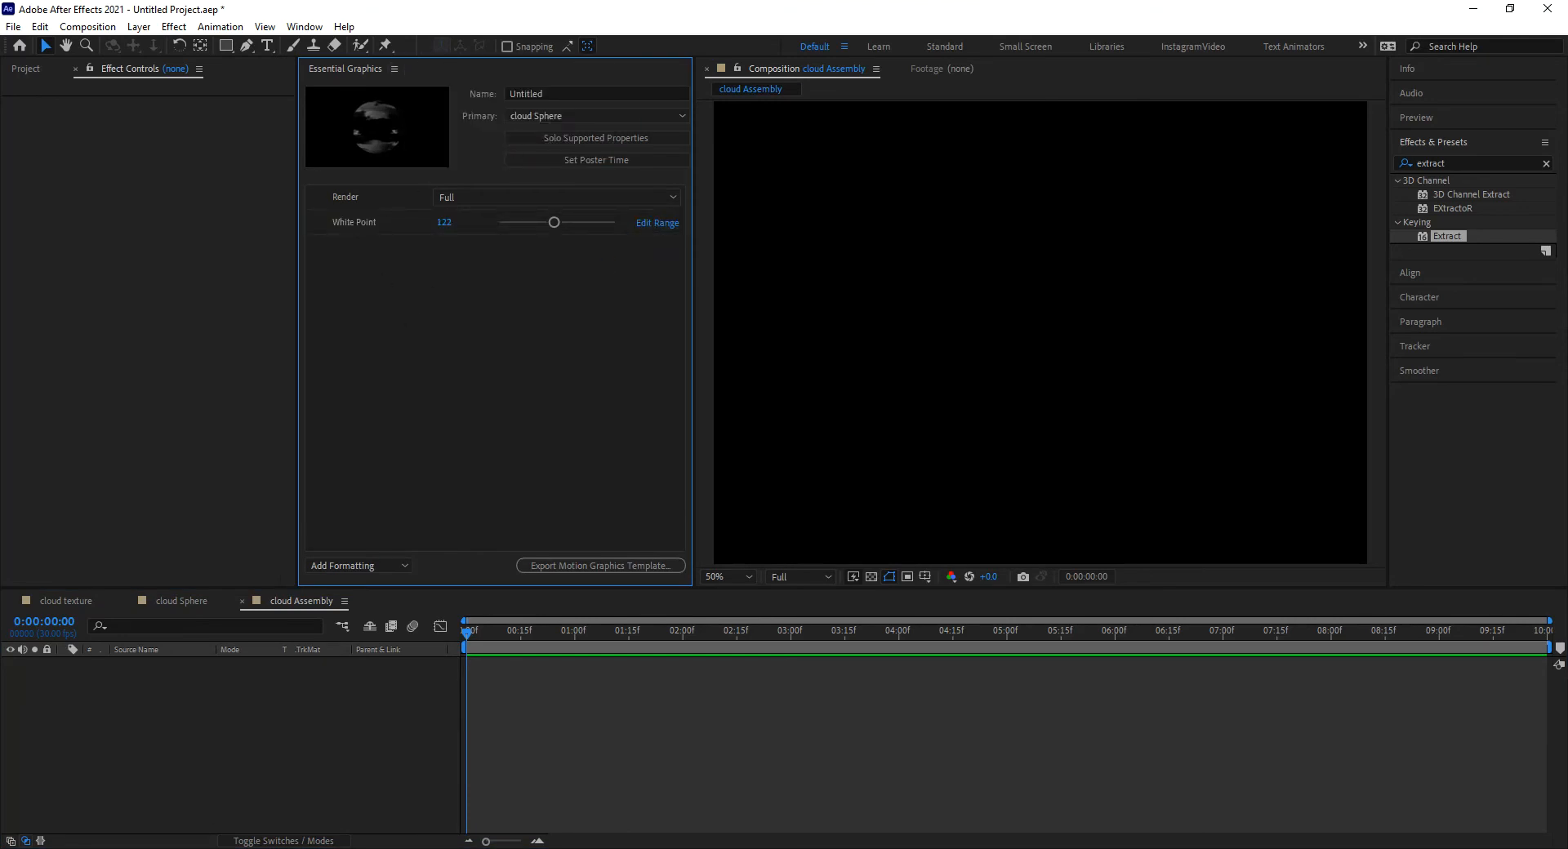
left_click(34, 72)
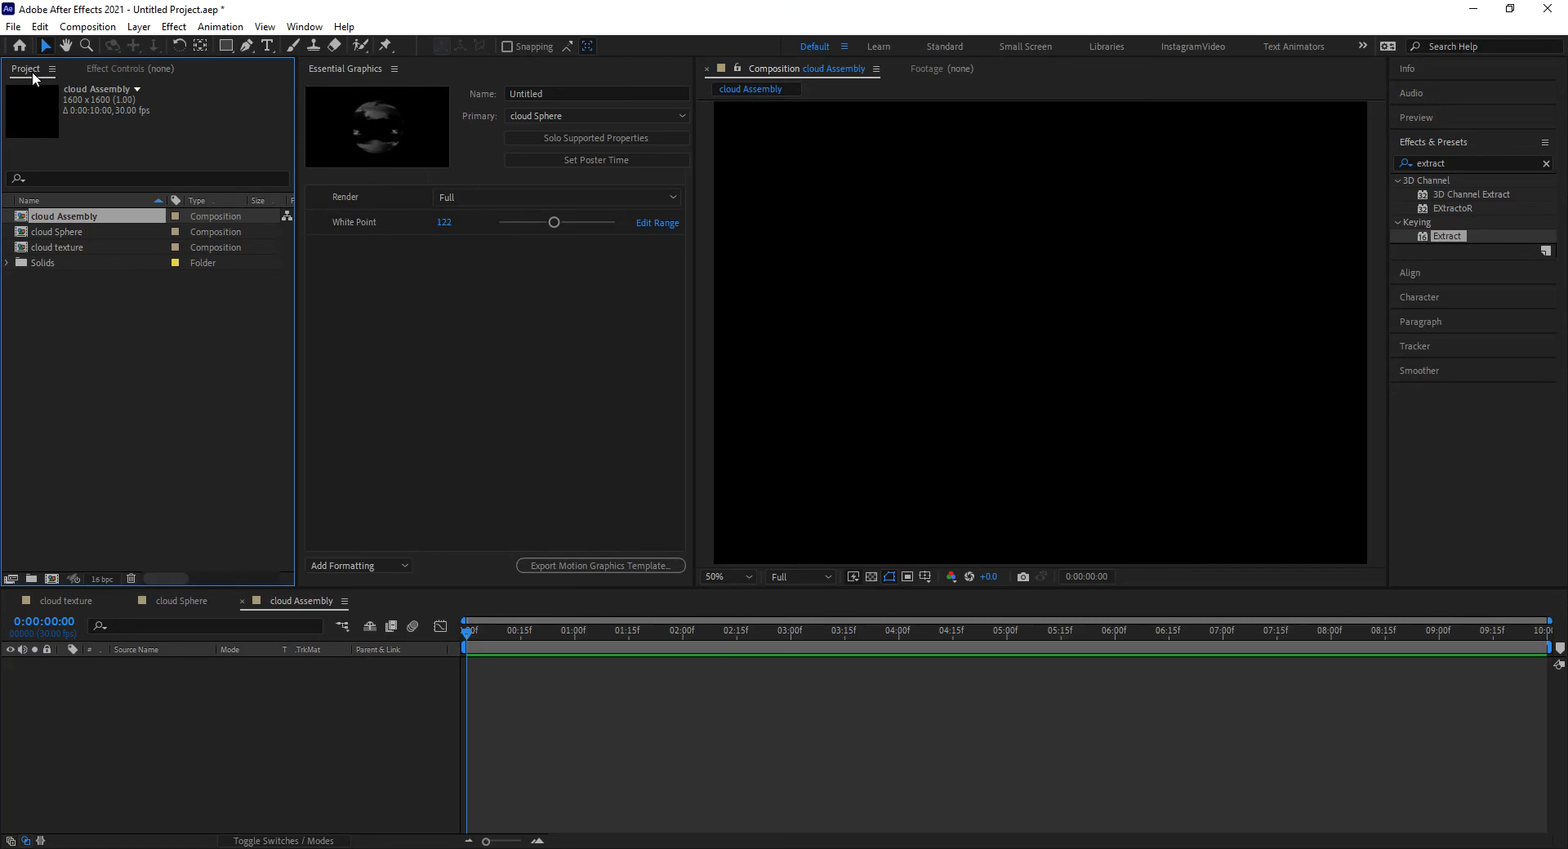
left_click_drag(57, 229, 106, 685)
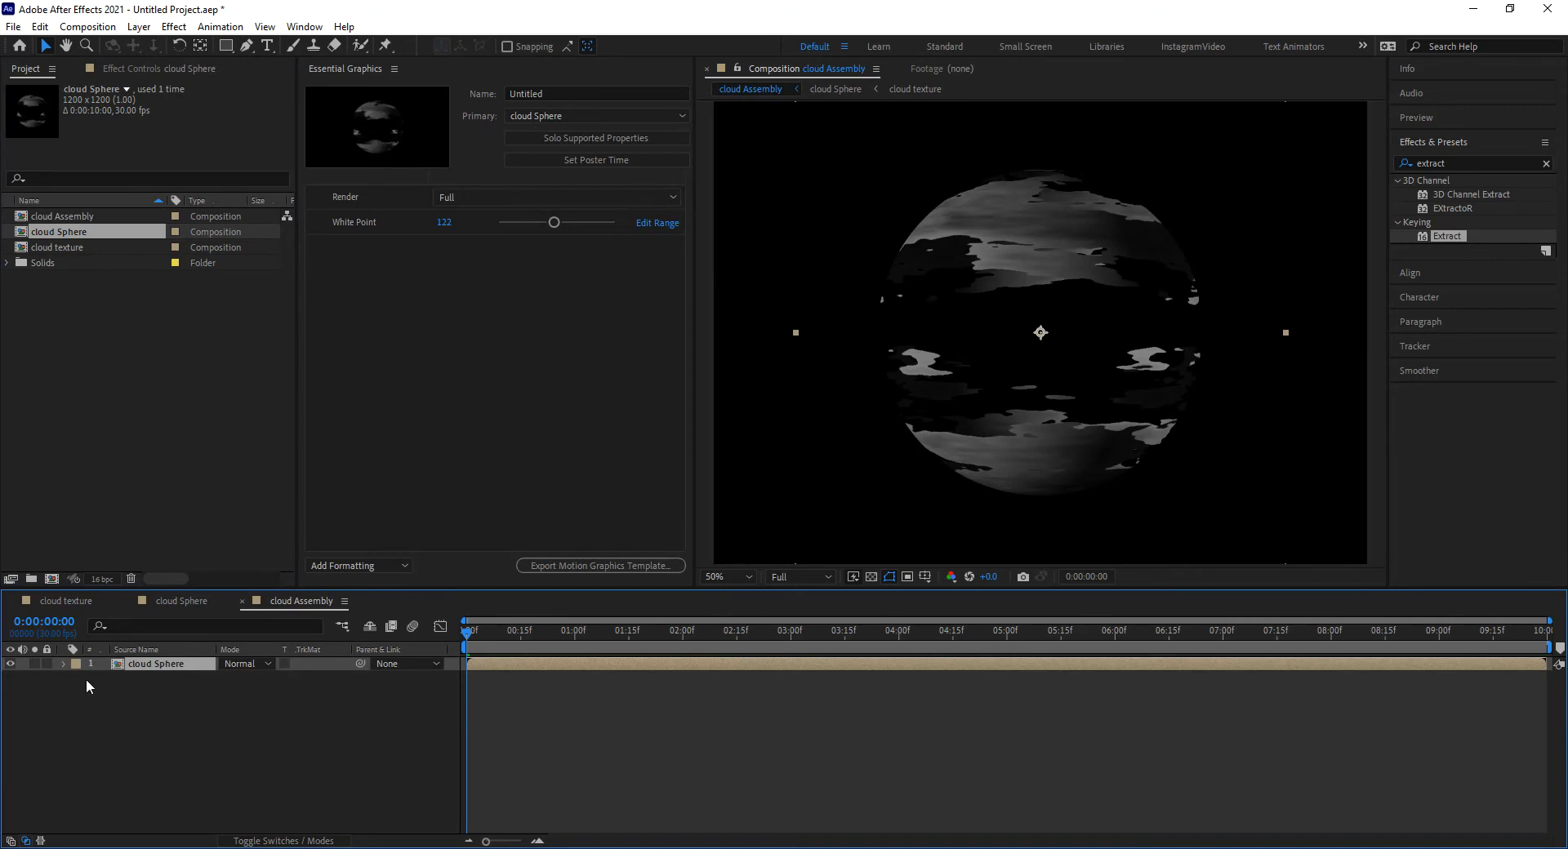
left_click(64, 664)
left_click(476, 315)
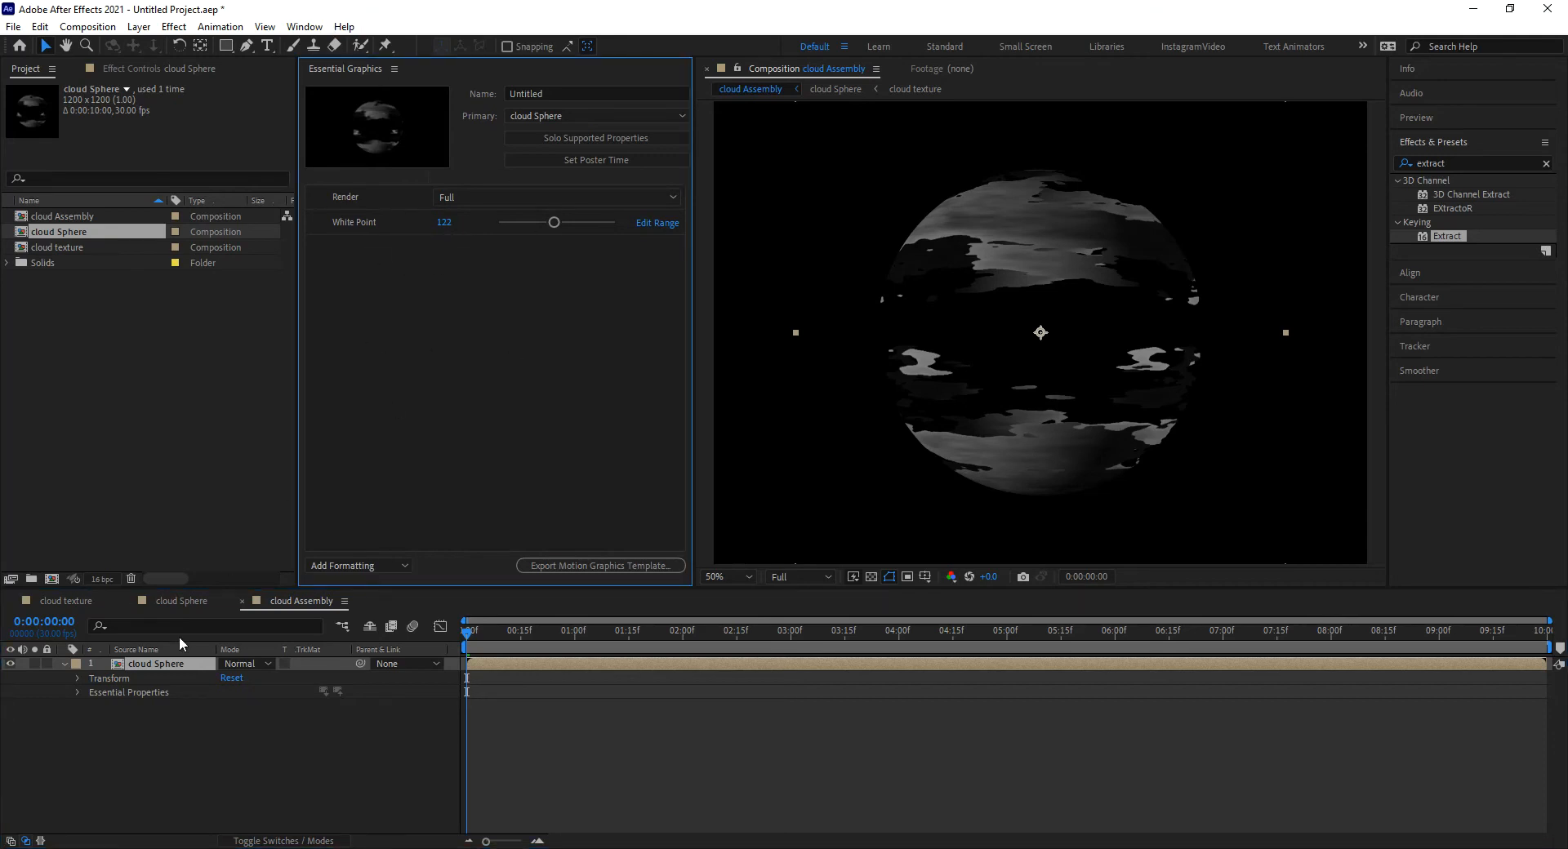
left_click(78, 693)
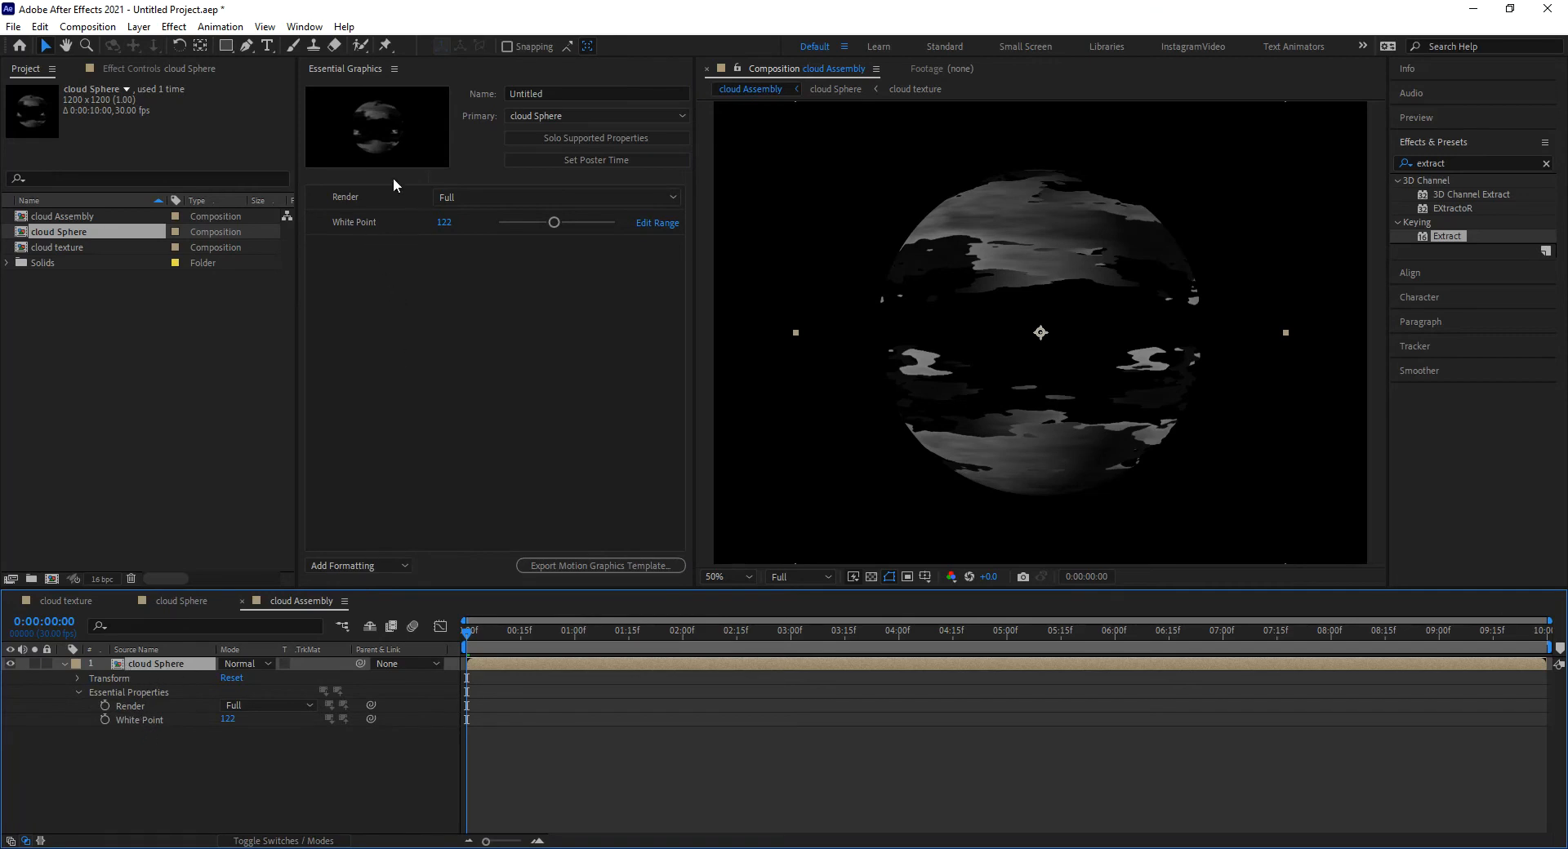
Add Extract's Invert property to cloud Sphere's Essential Graphics, check it in cloud Assembly, and remove it again
left_click(188, 601)
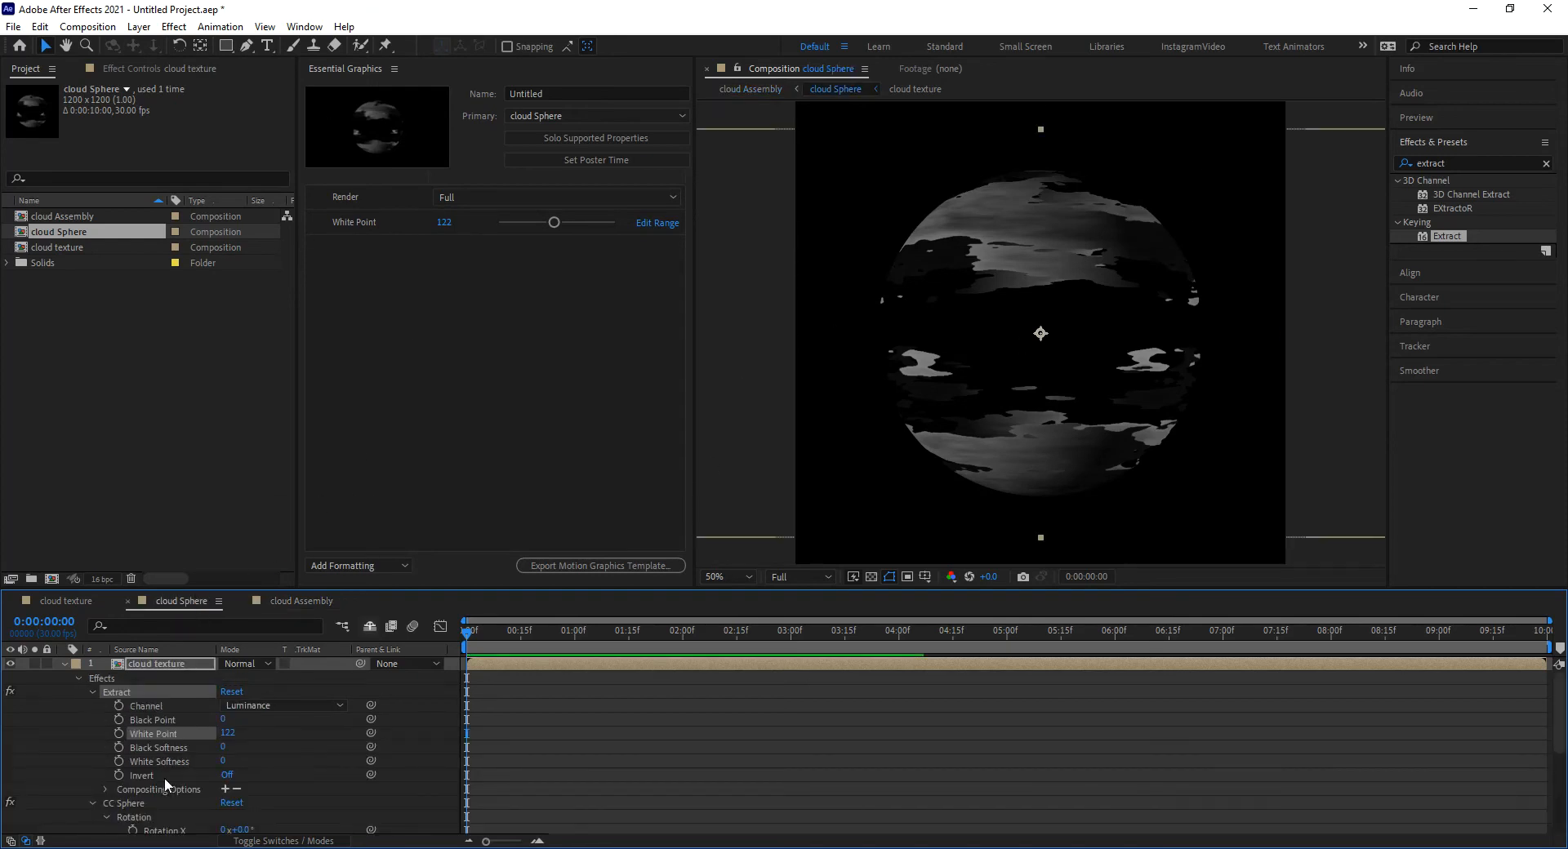
left_click_drag(145, 777, 420, 409)
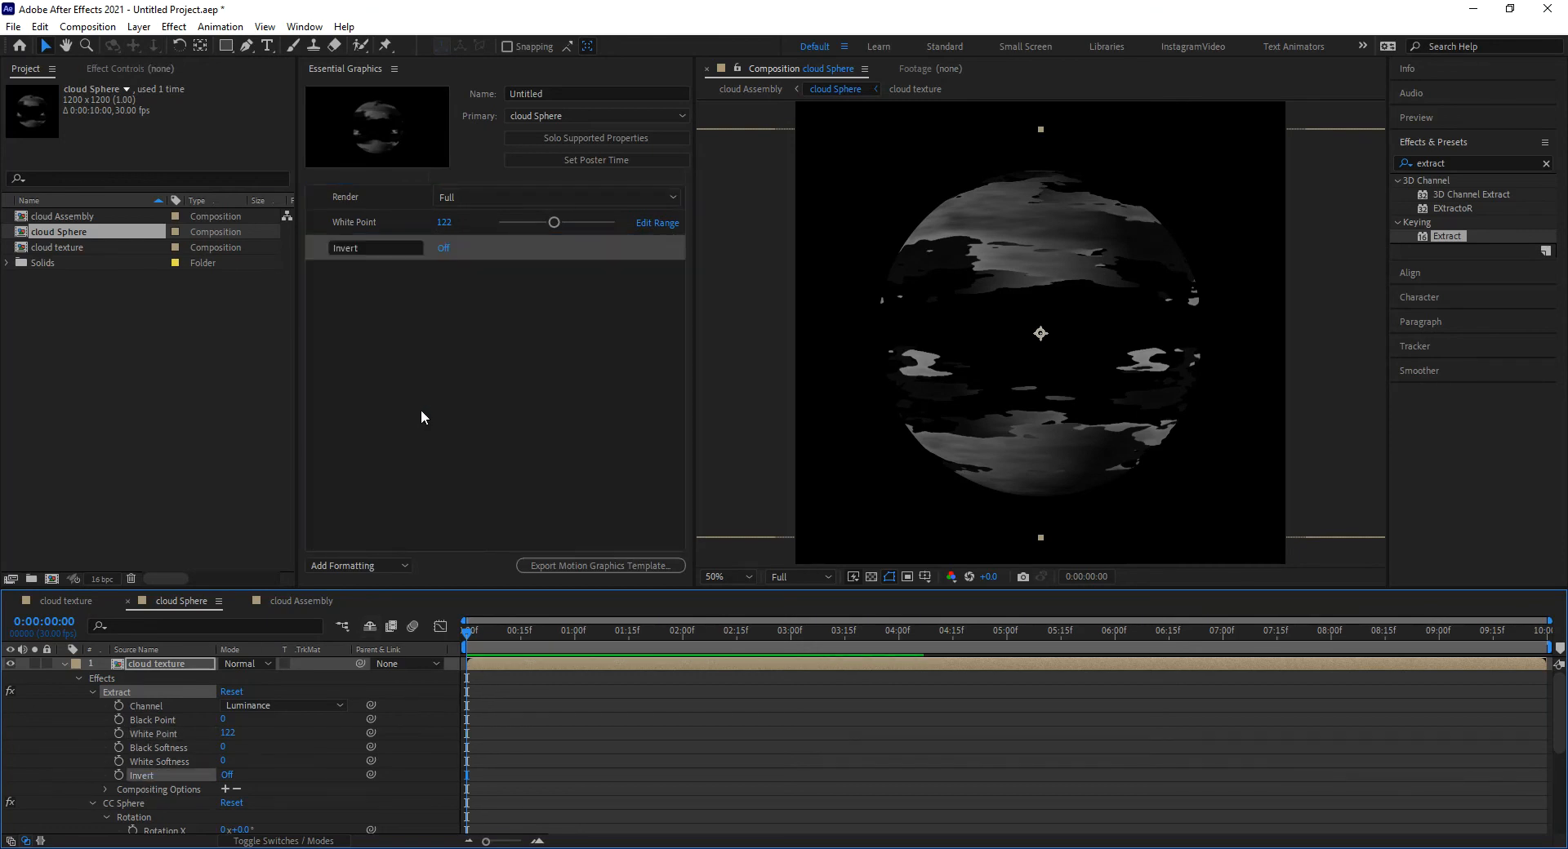
left_click(311, 601)
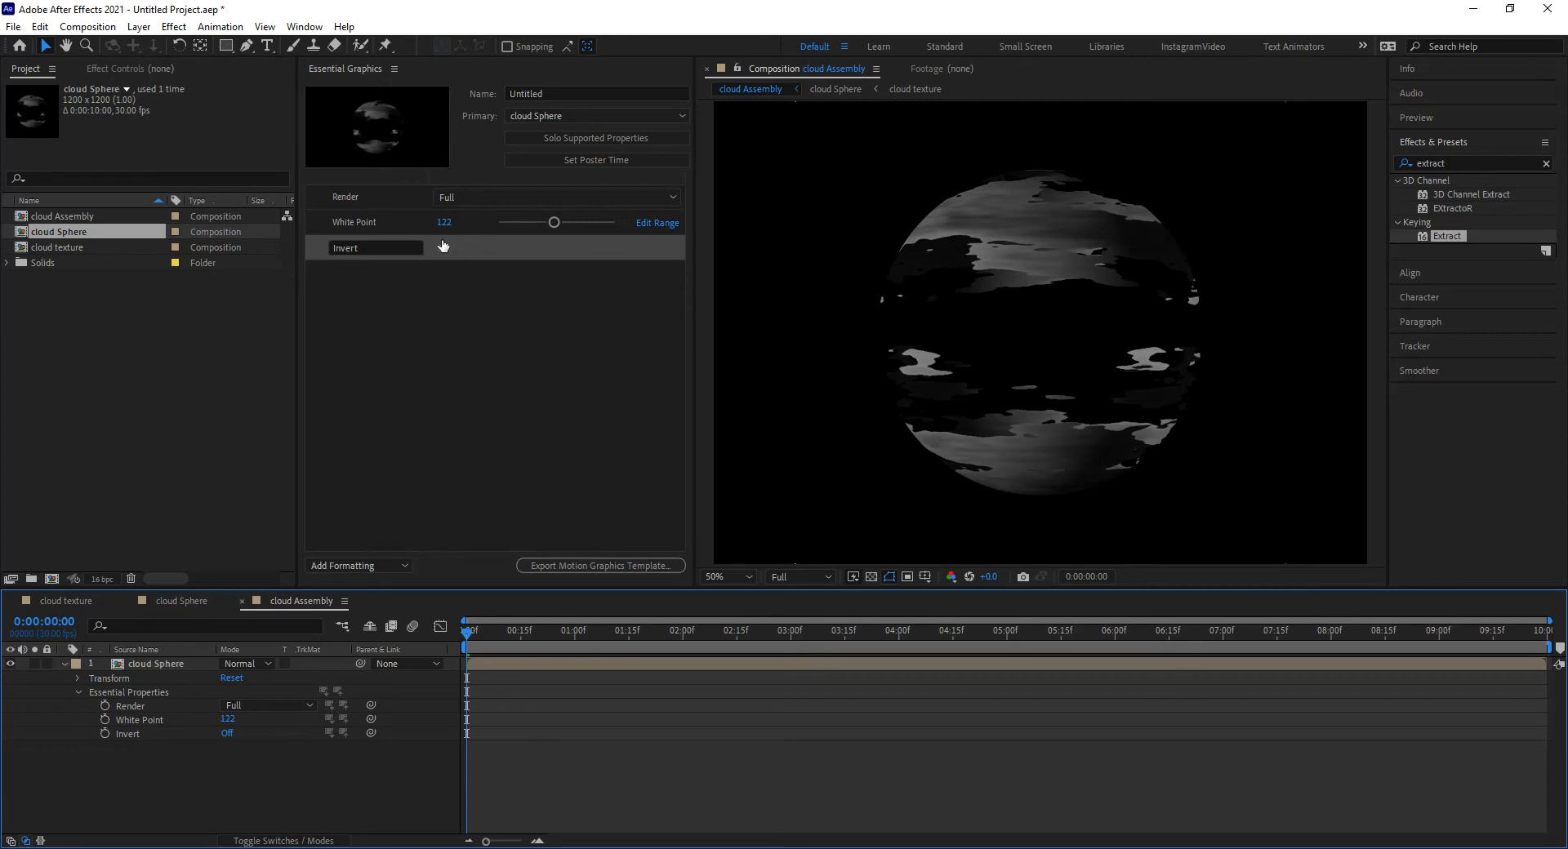
left_click(189, 600)
key("Delete")
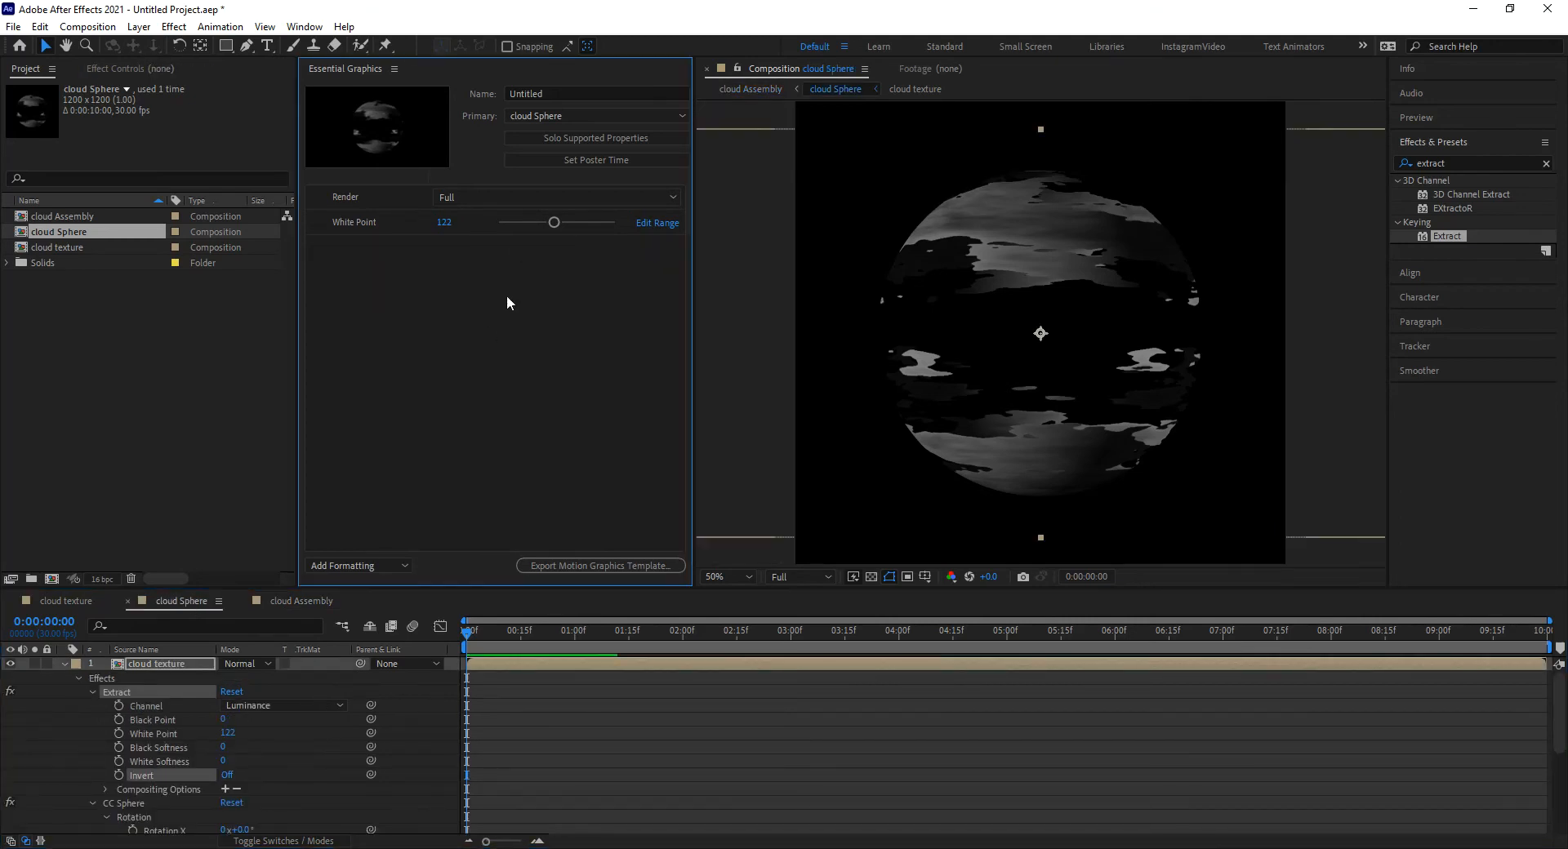
left_click(300, 601)
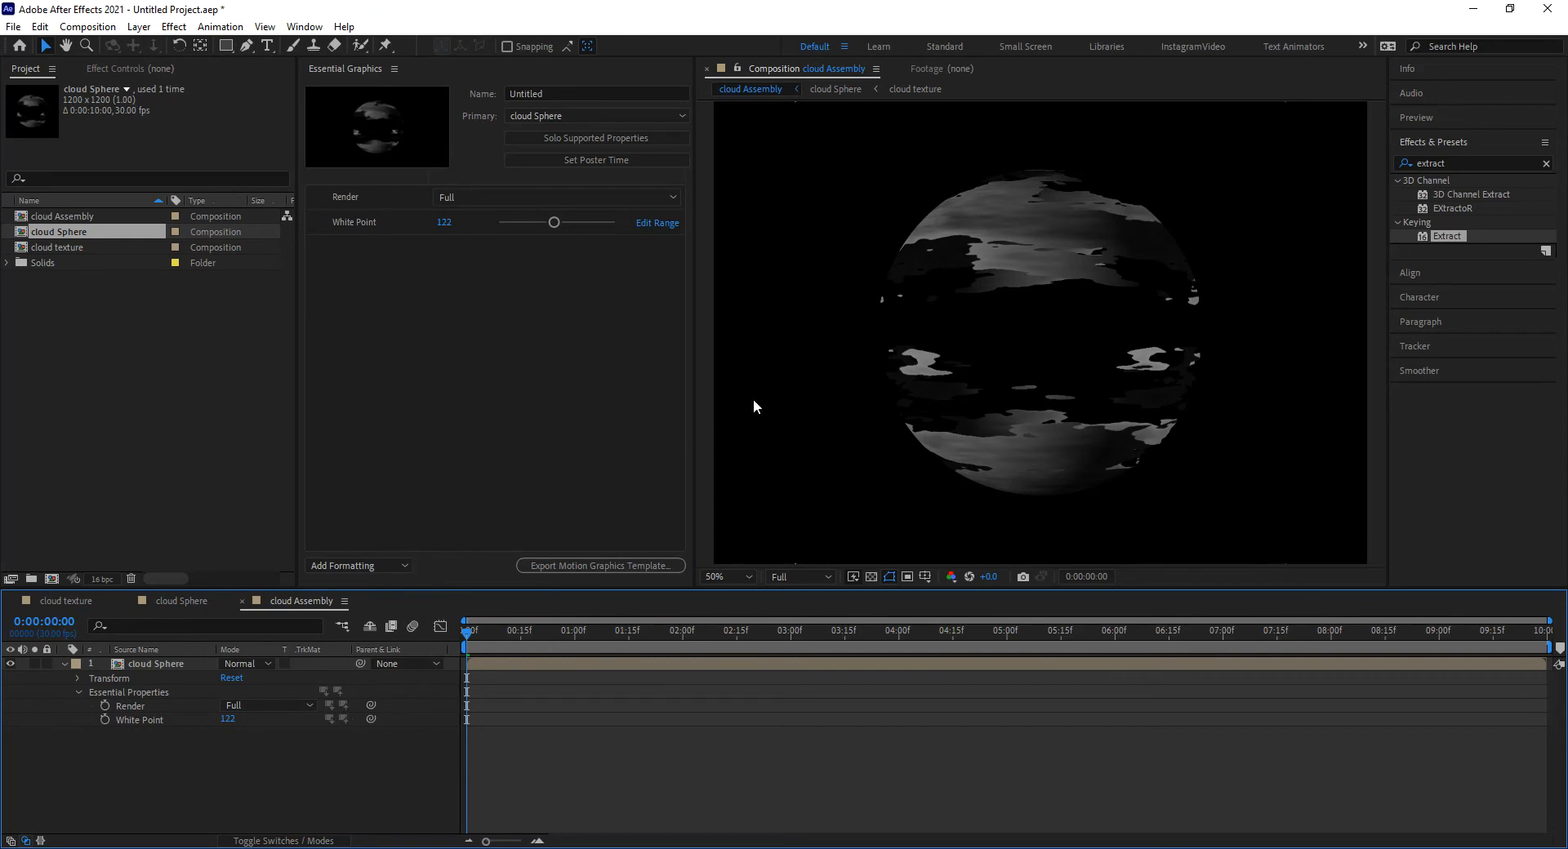
left_click(1016, 247)
left_click_drag(1017, 248, 908, 269)
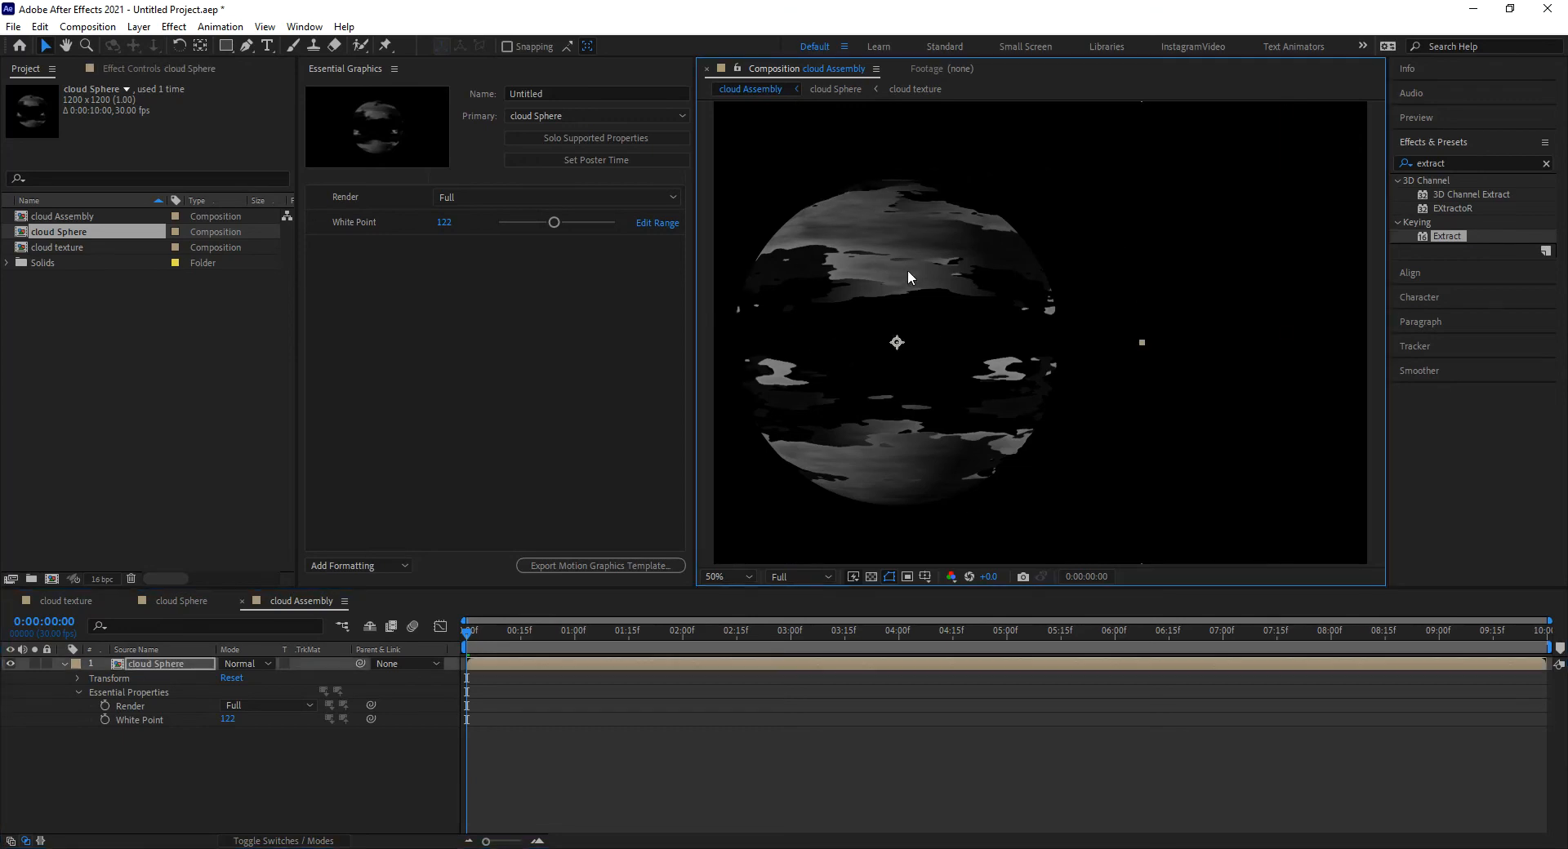
key("ctrl+z")
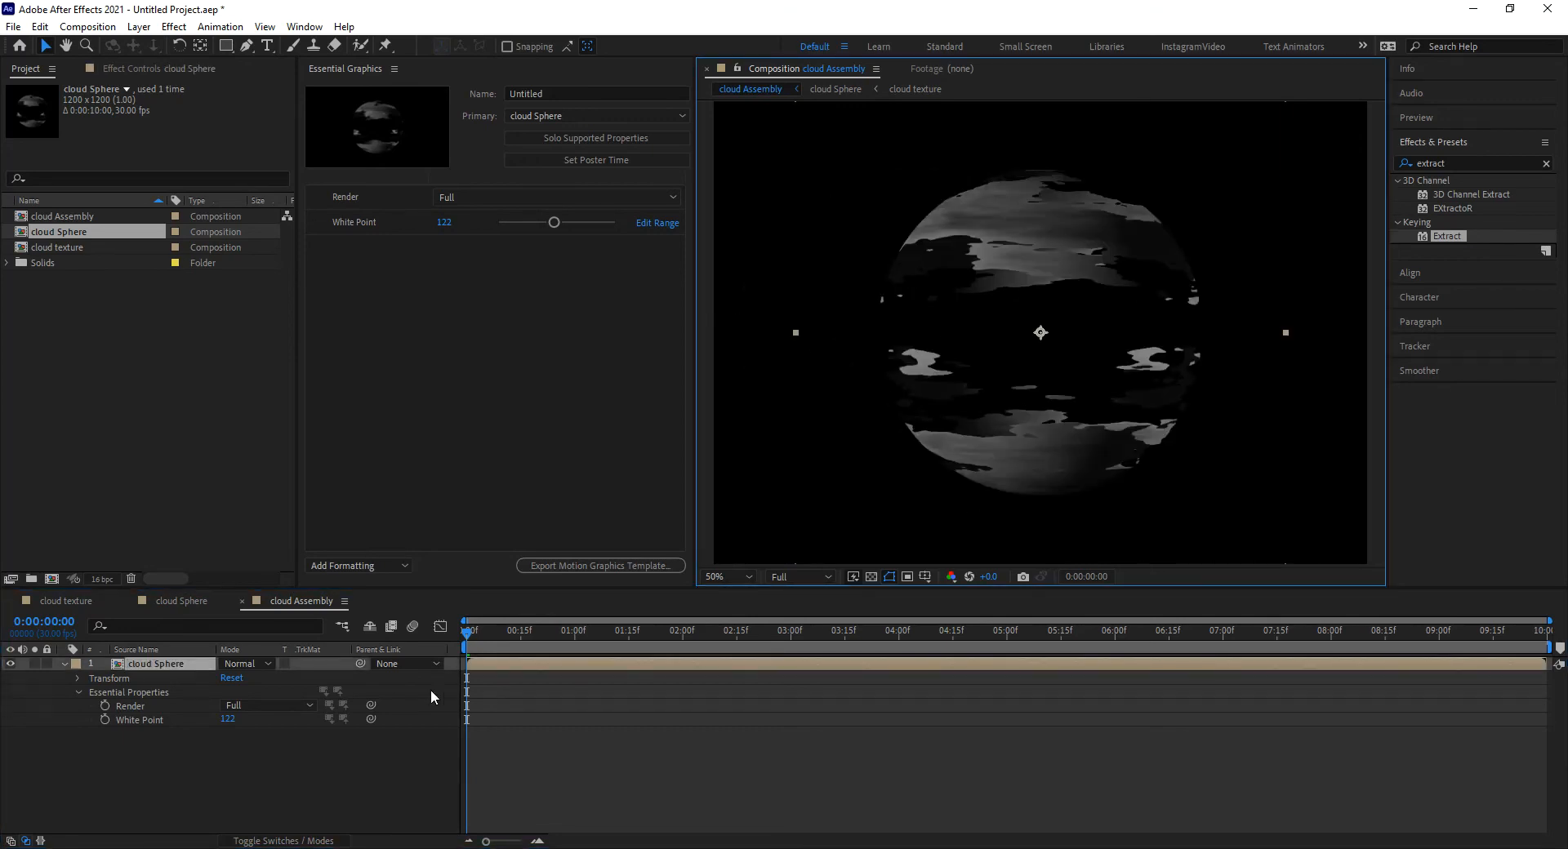
Set the cloud Sphere layer's Render essential property to Outside and close Essential Graphics
left_click(263, 705)
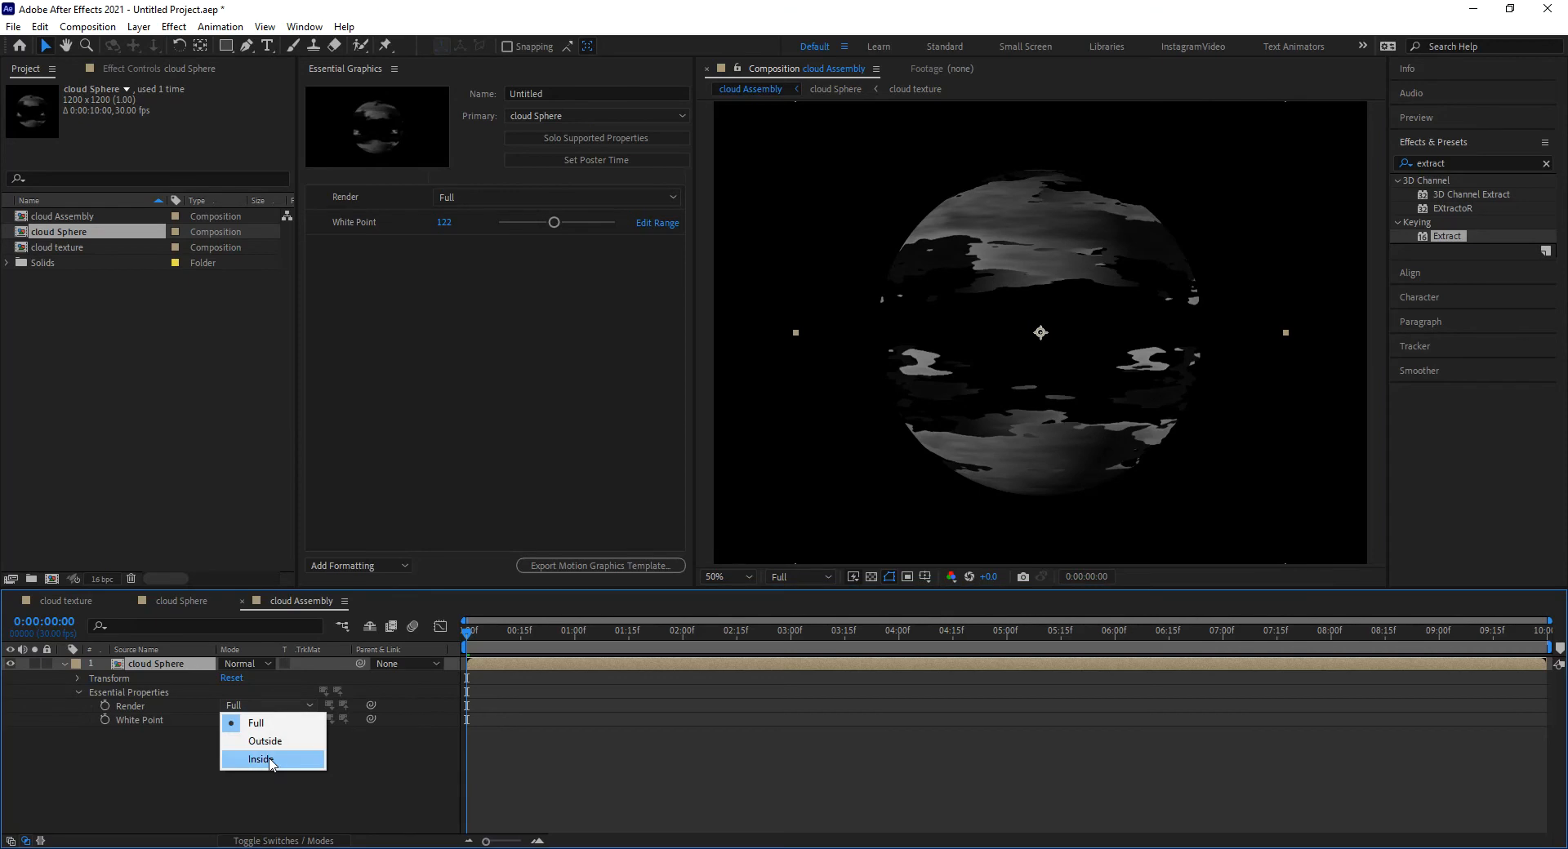
left_click(276, 743)
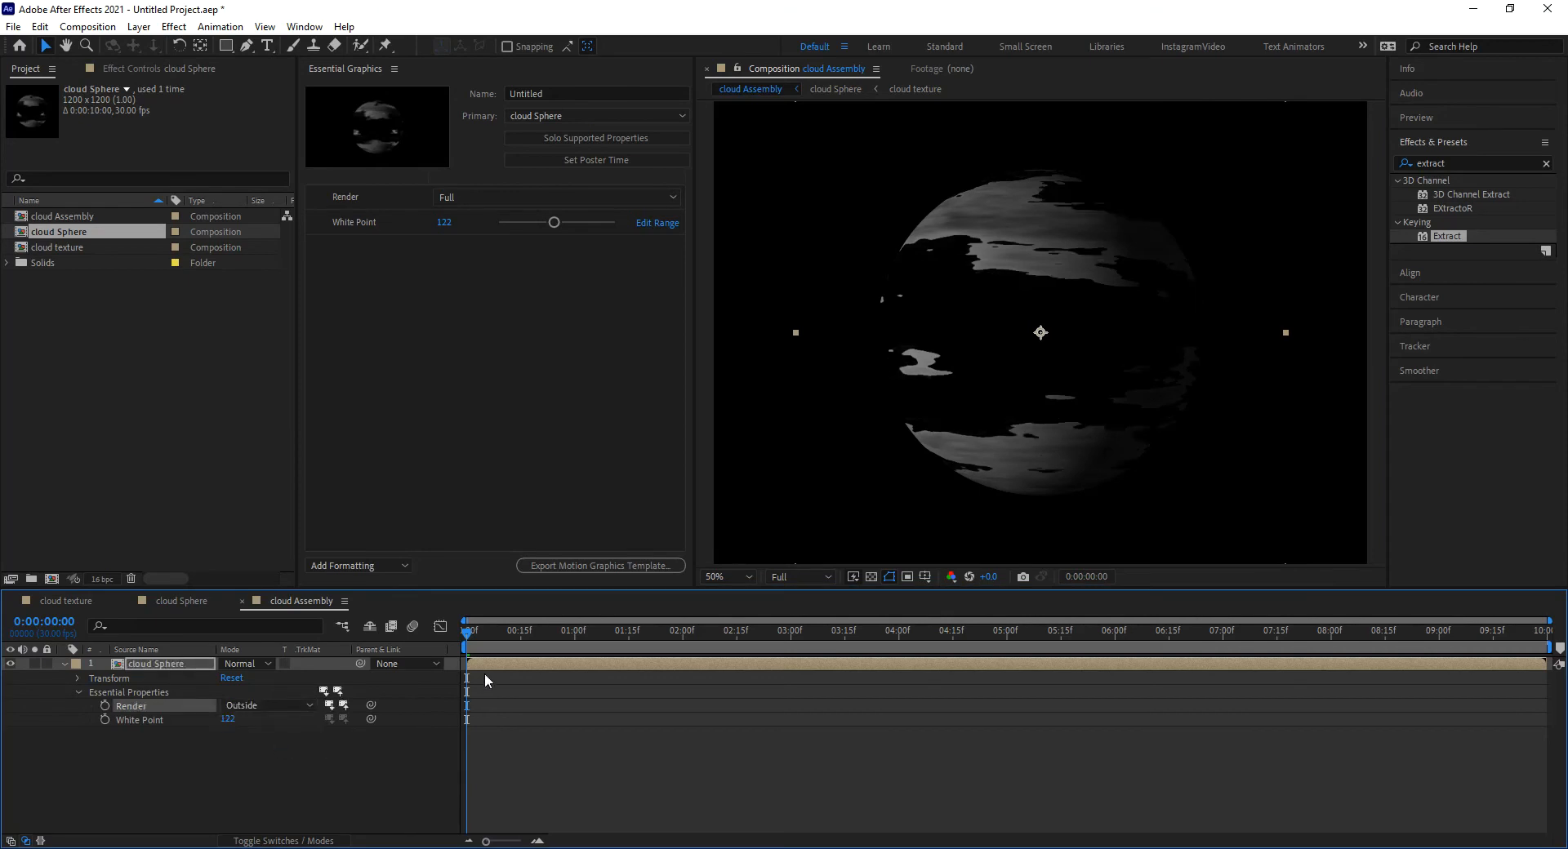
left_click_drag(482, 632, 396, 635)
left_click(394, 71)
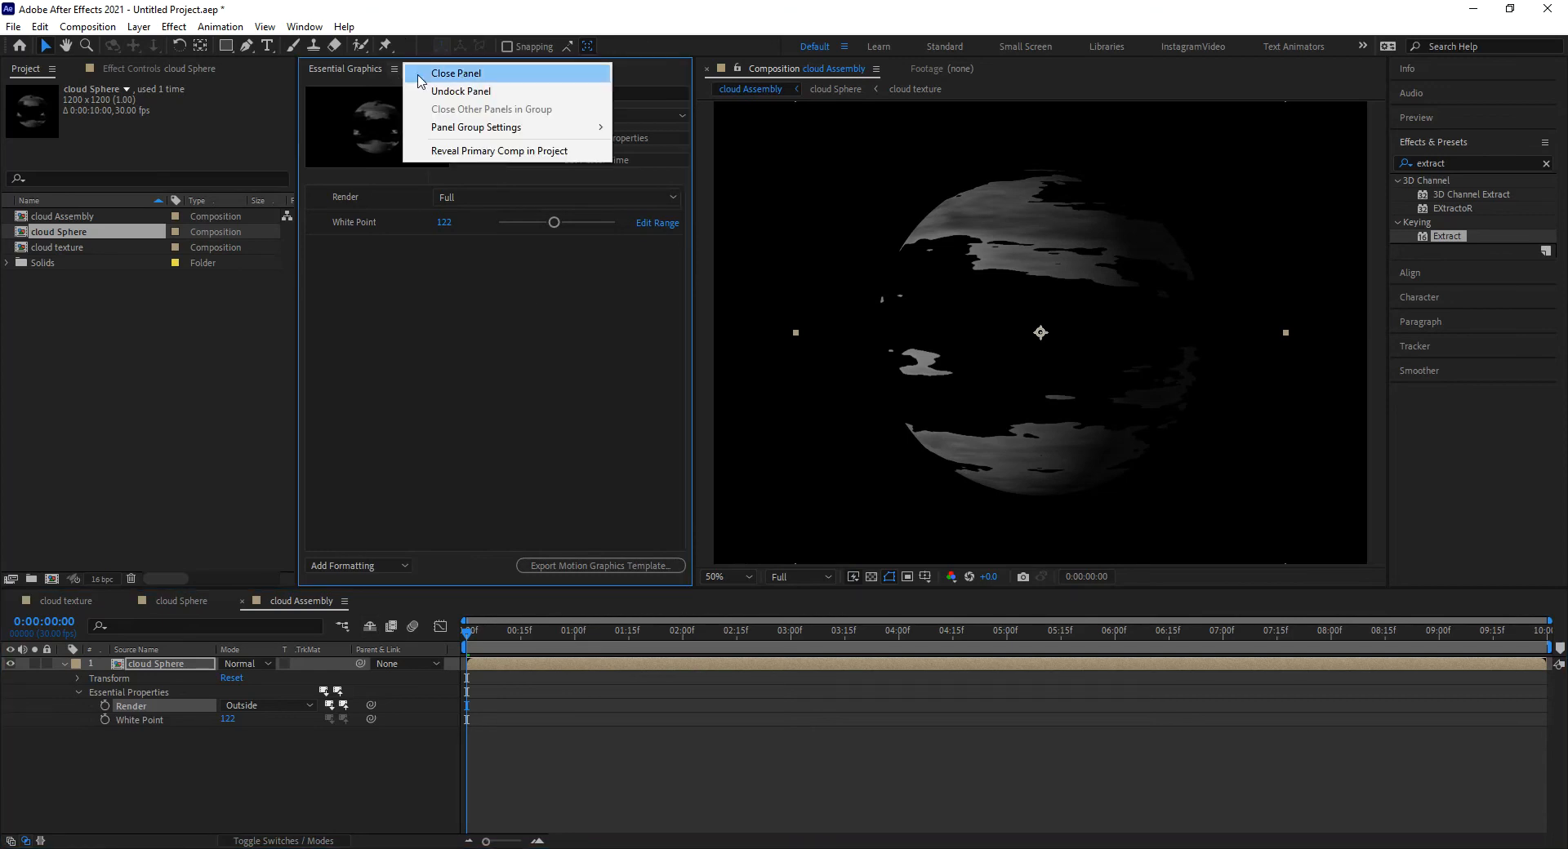
left_click(441, 76)
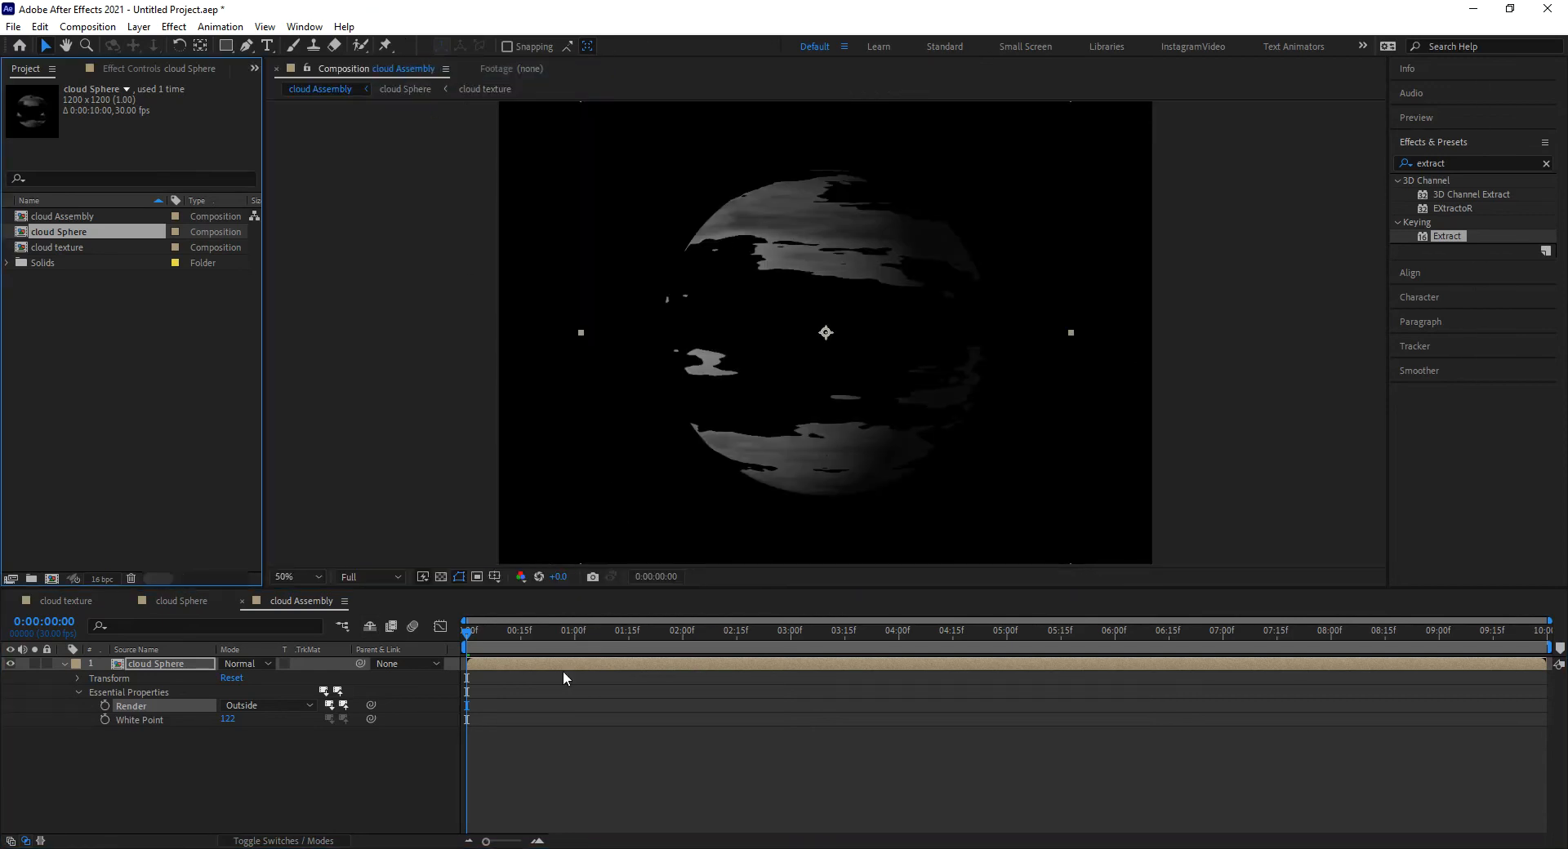
Find CC Radial Fast Blur and apply it to the cloud Sphere layer in cloud Assembly
left_click(144, 668)
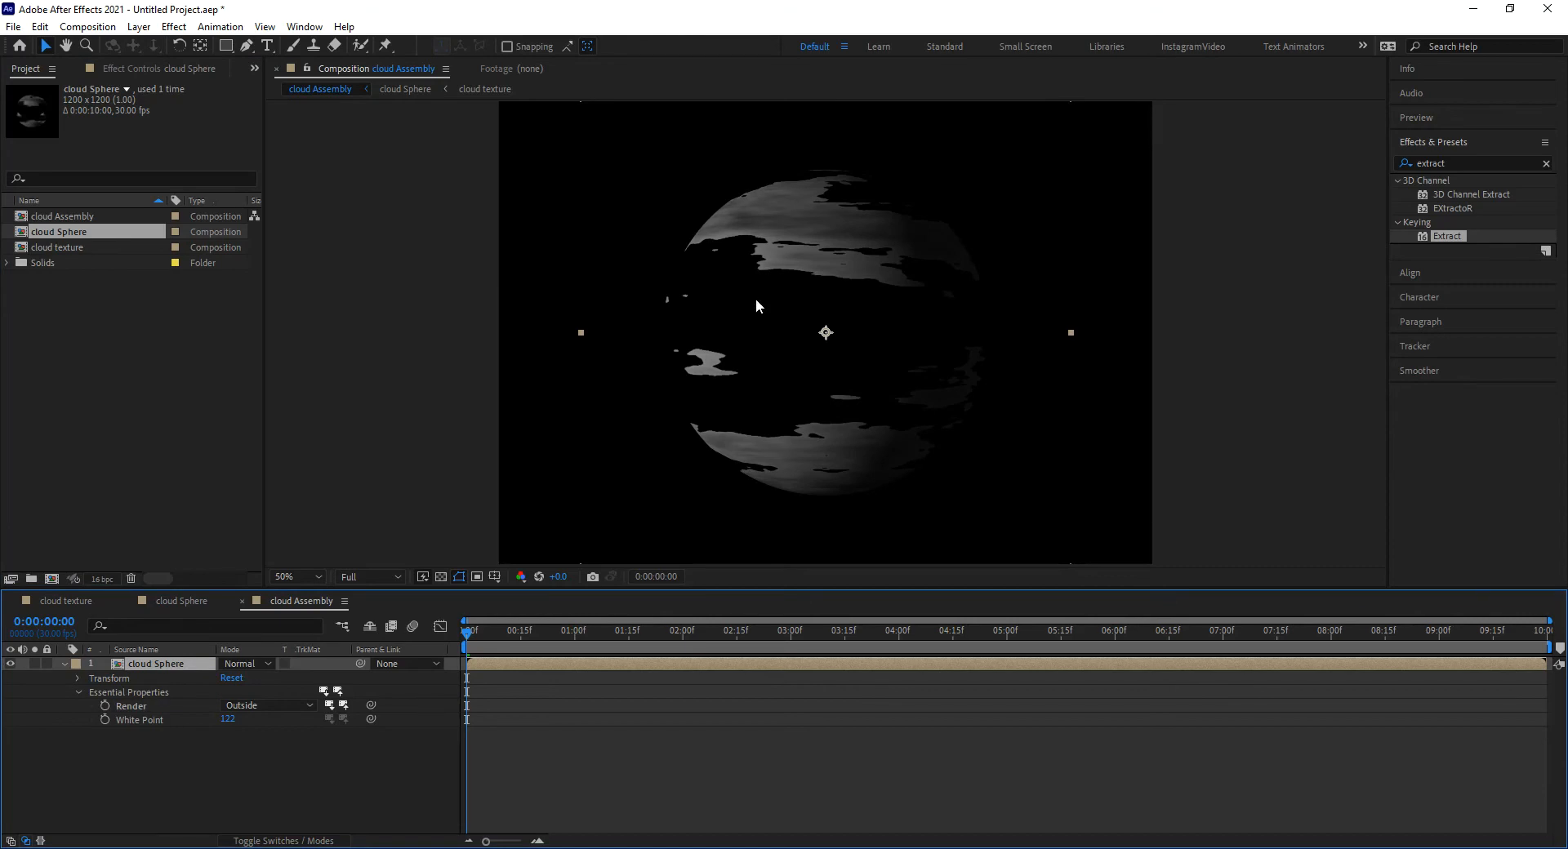
left_click(1445, 164)
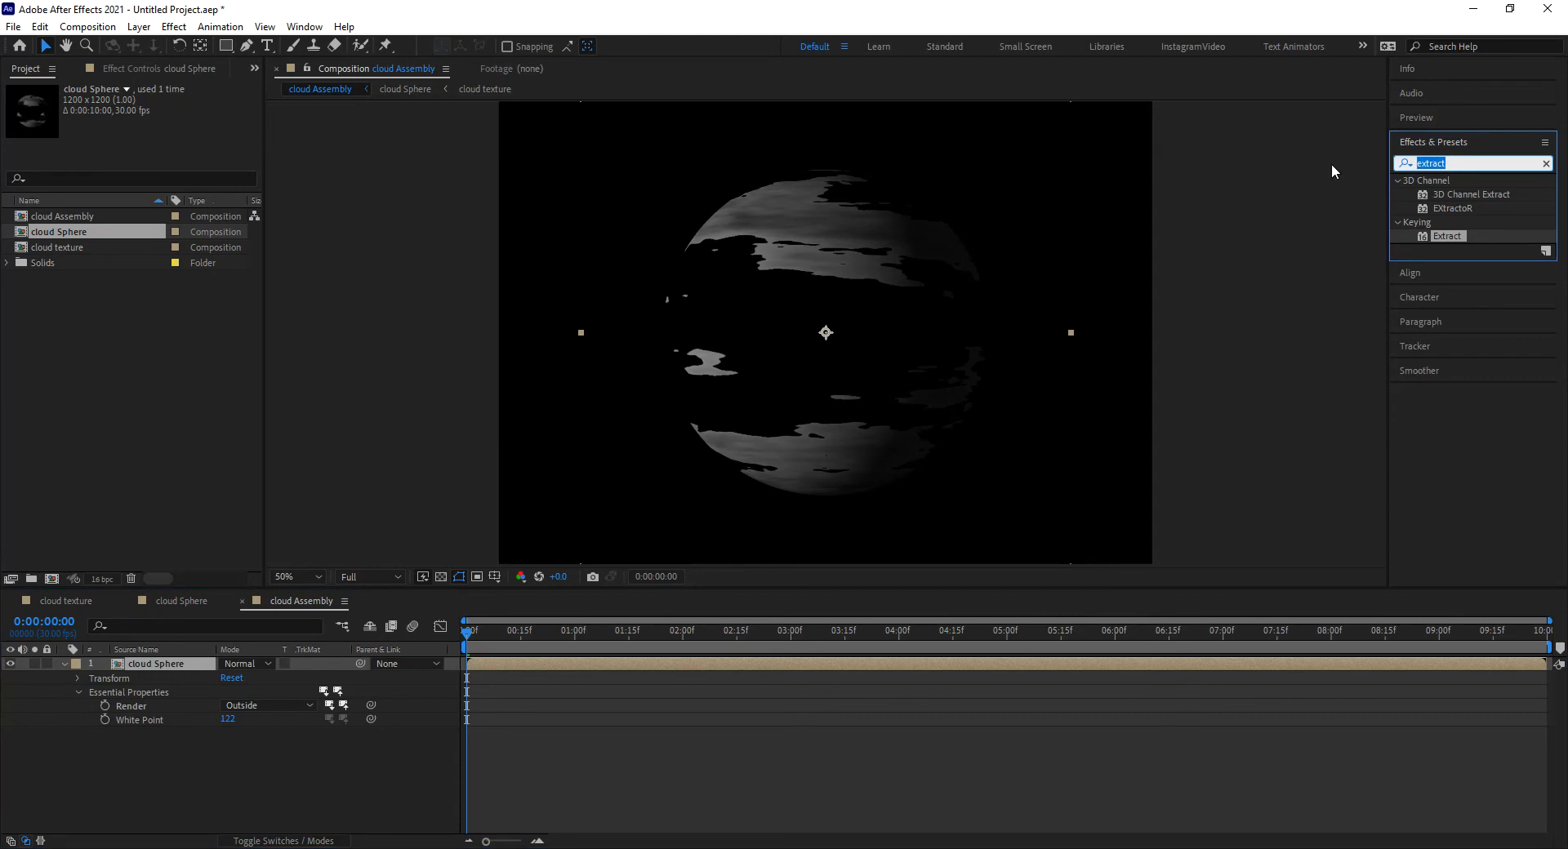
type("cc rad")
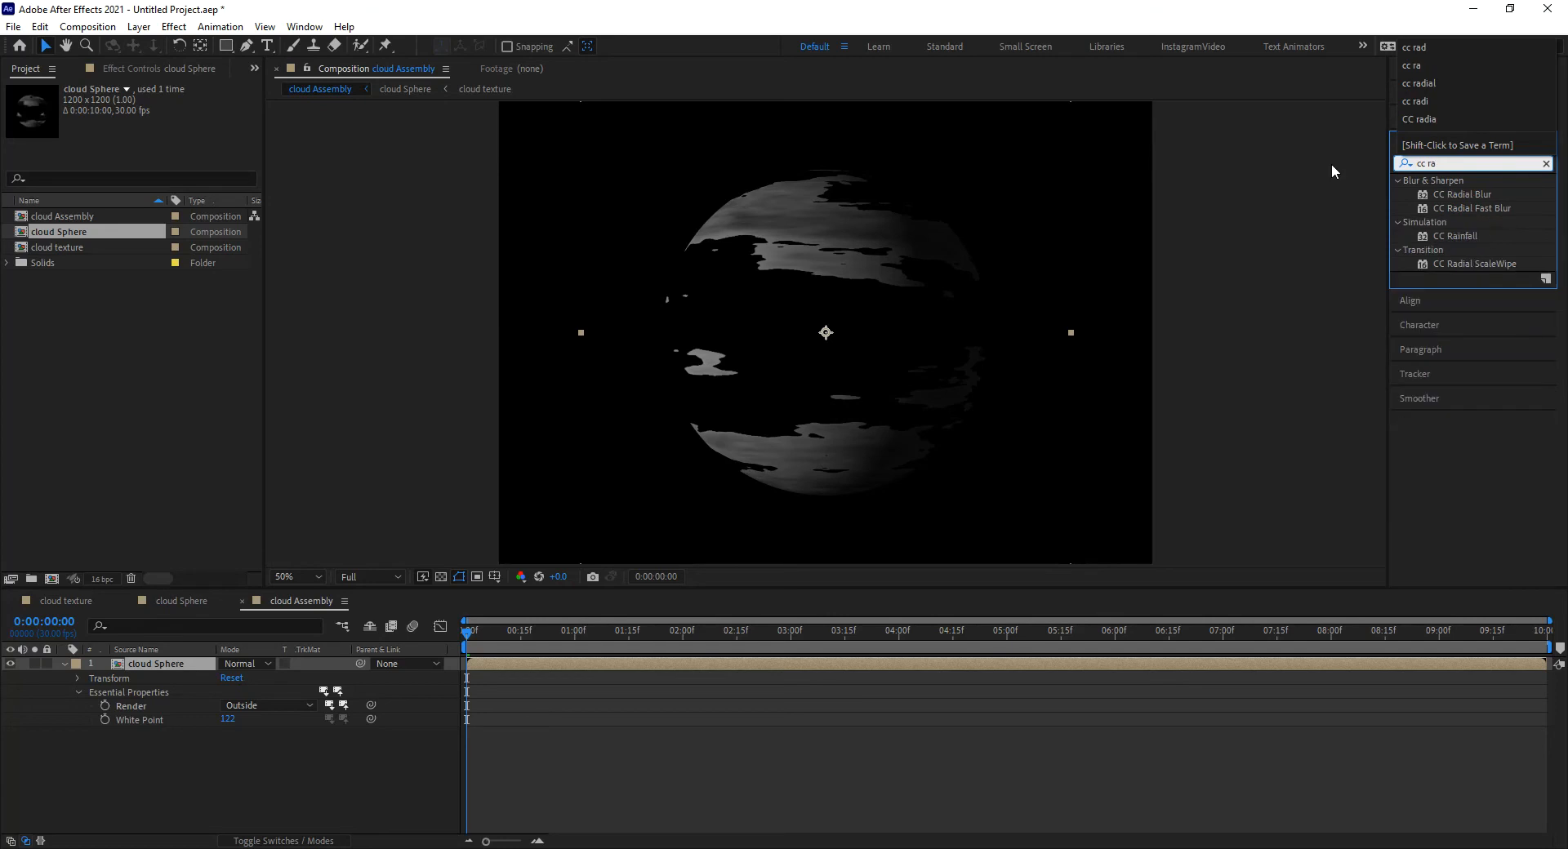
left_click_drag(1494, 210, 193, 669)
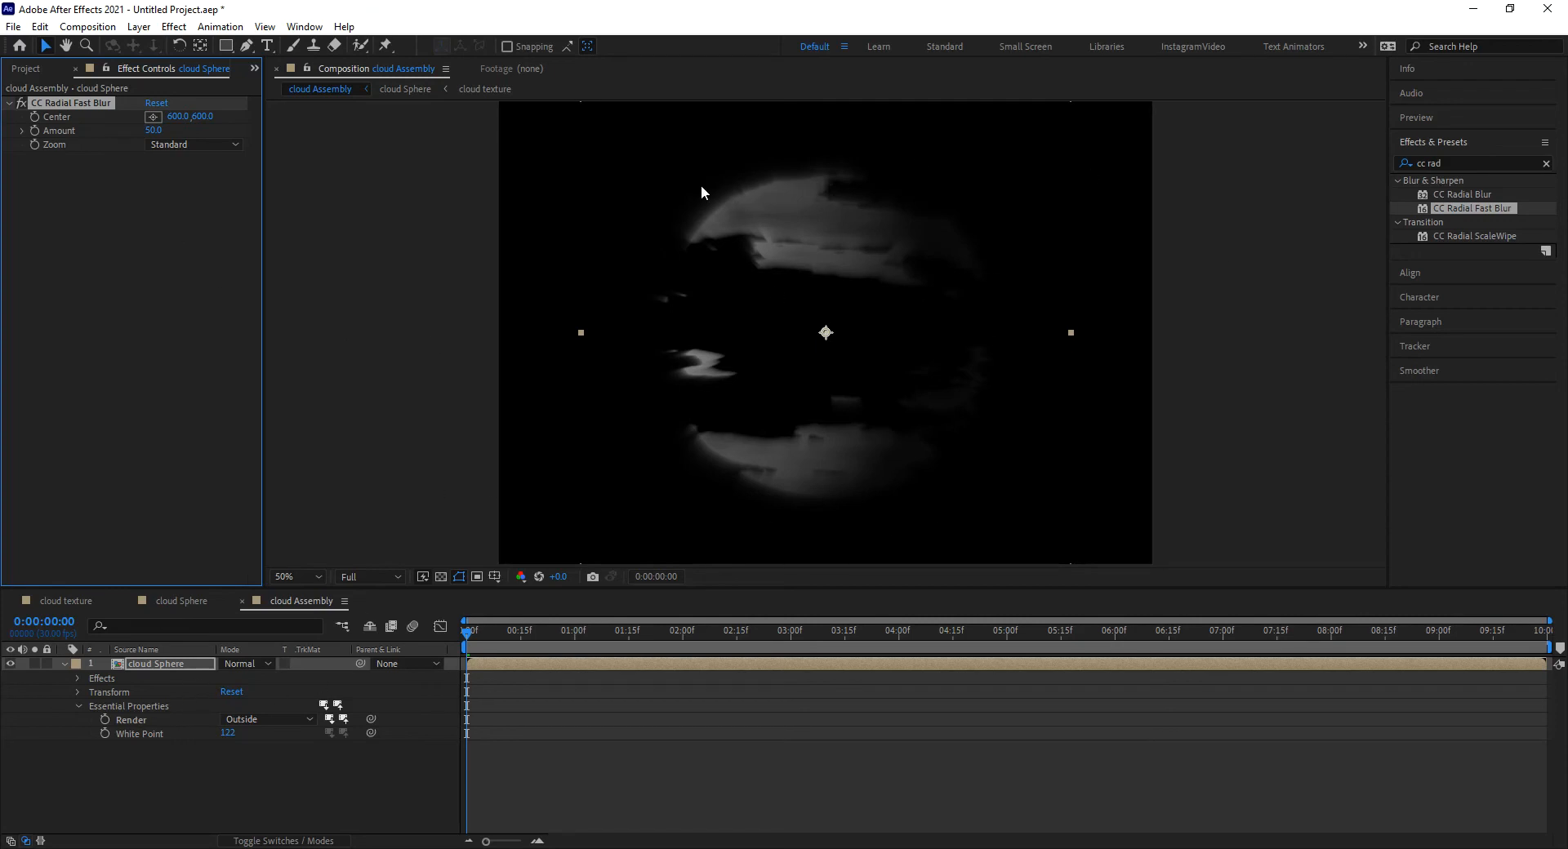
Add Matte Choker after the radial blur with Geometric Softness 1 at 0, Choke 1 at -127 and Gray Level Softness 1 at 0%
key("period")
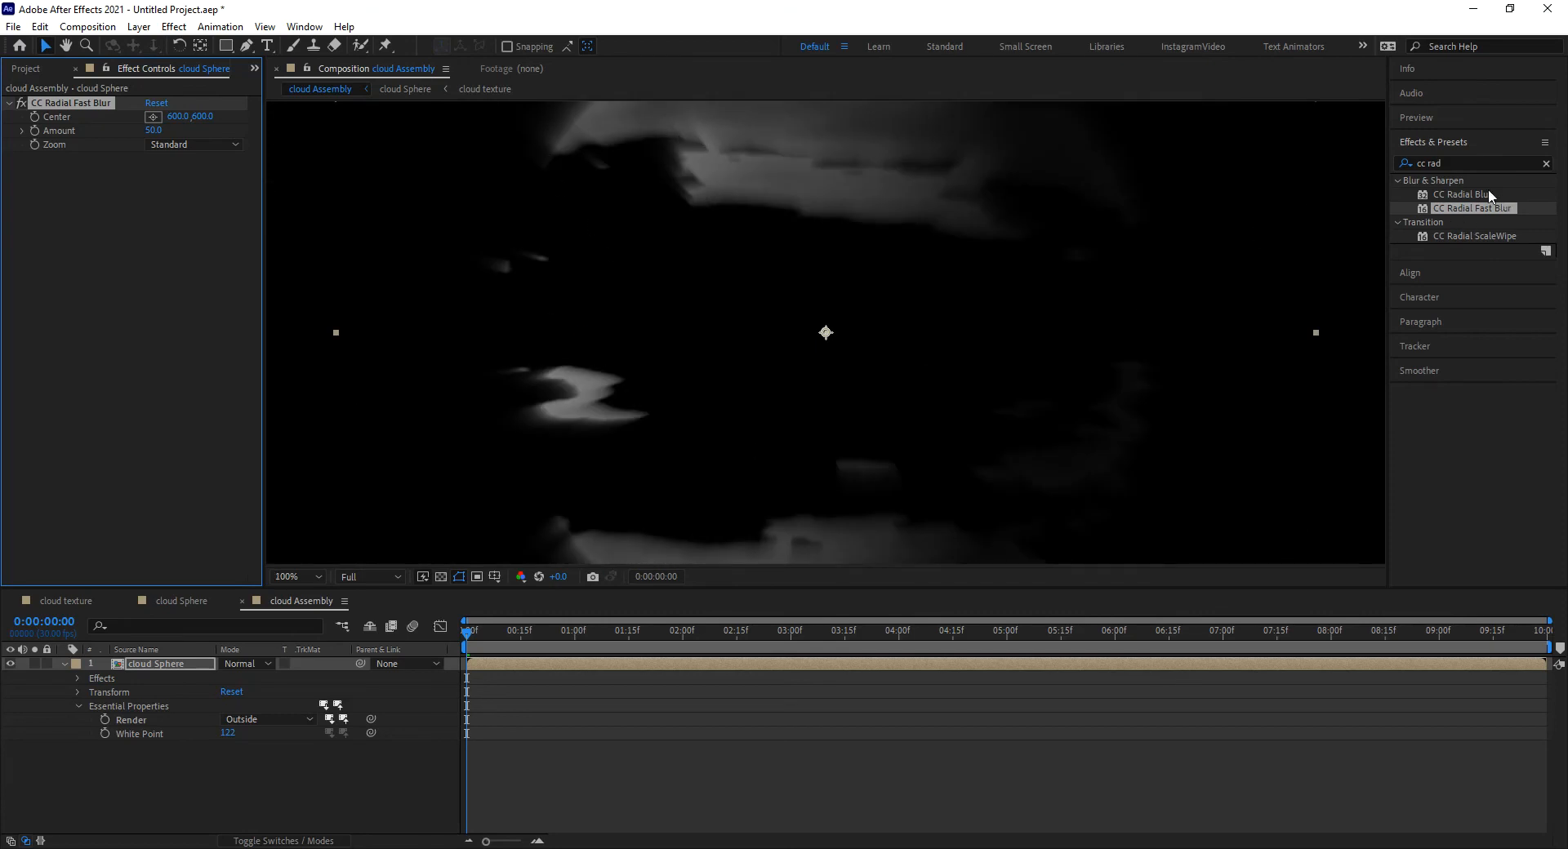
left_click(1470, 164)
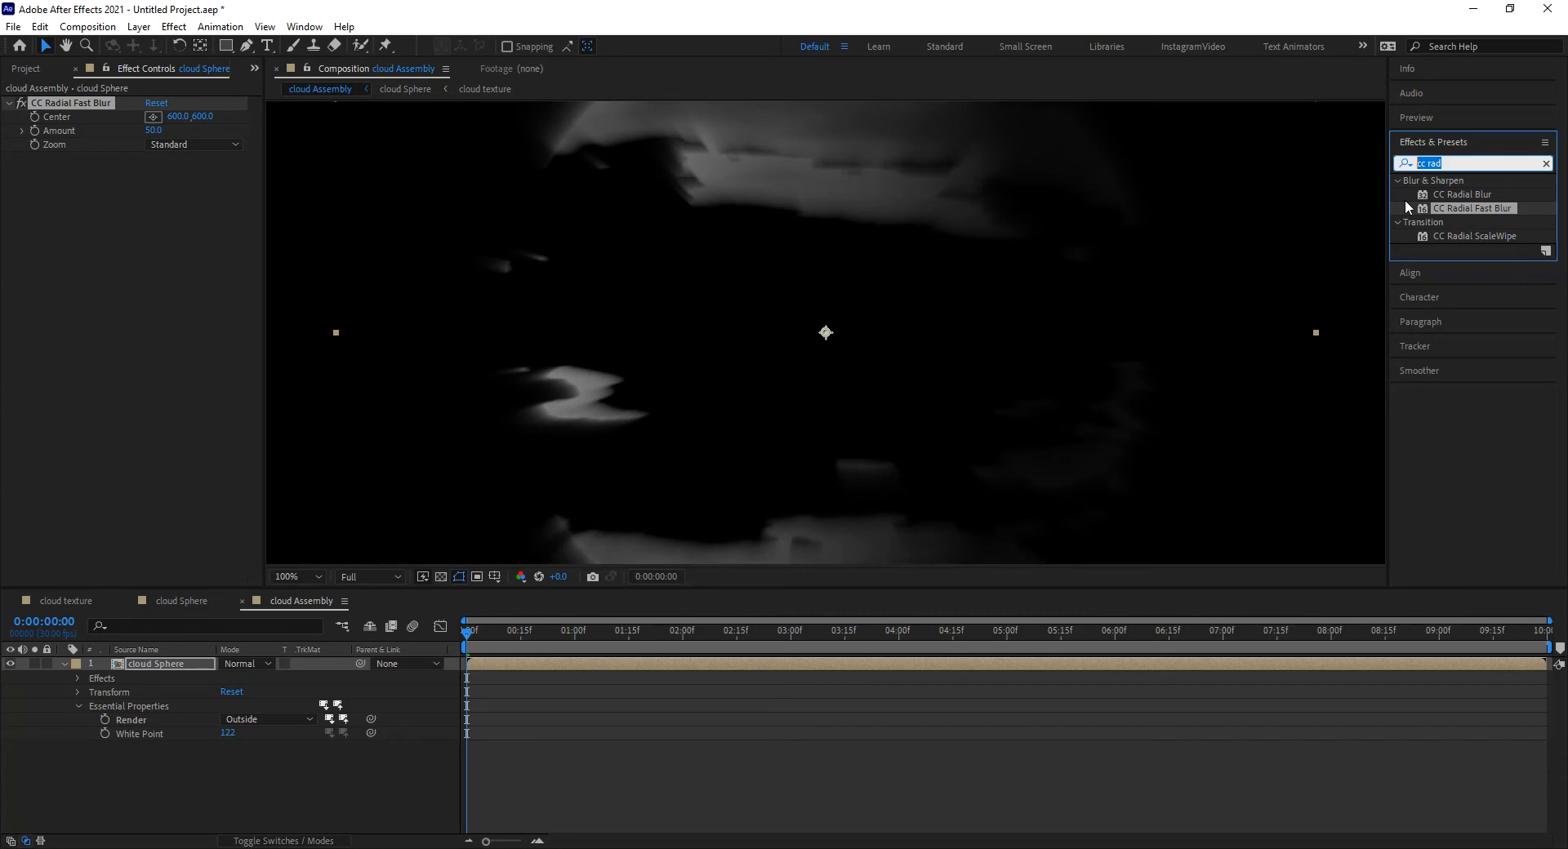
type("matte")
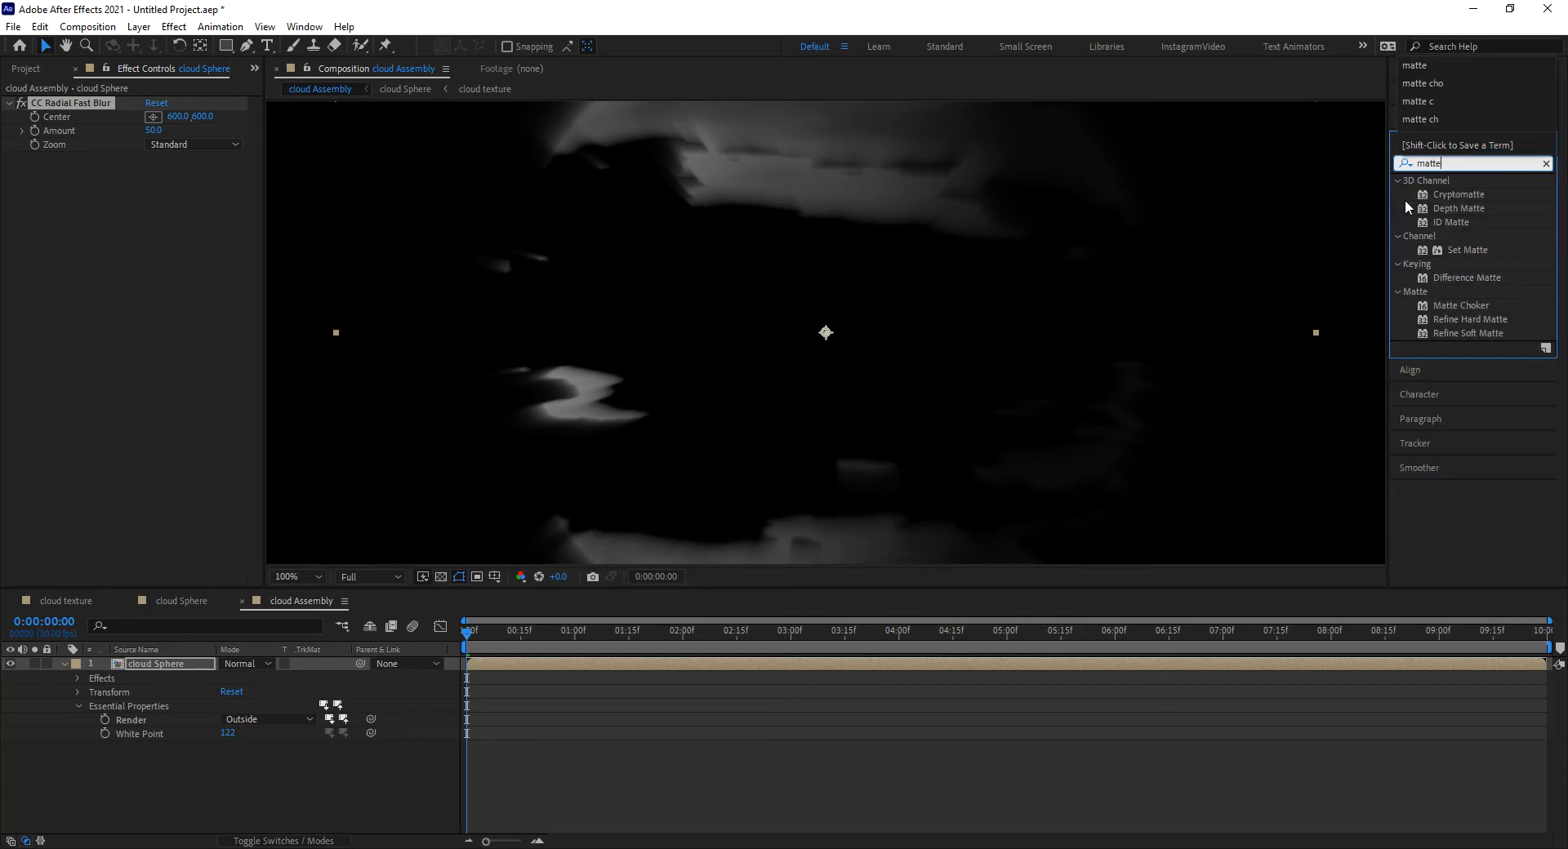
left_click_drag(1448, 305, 53, 299)
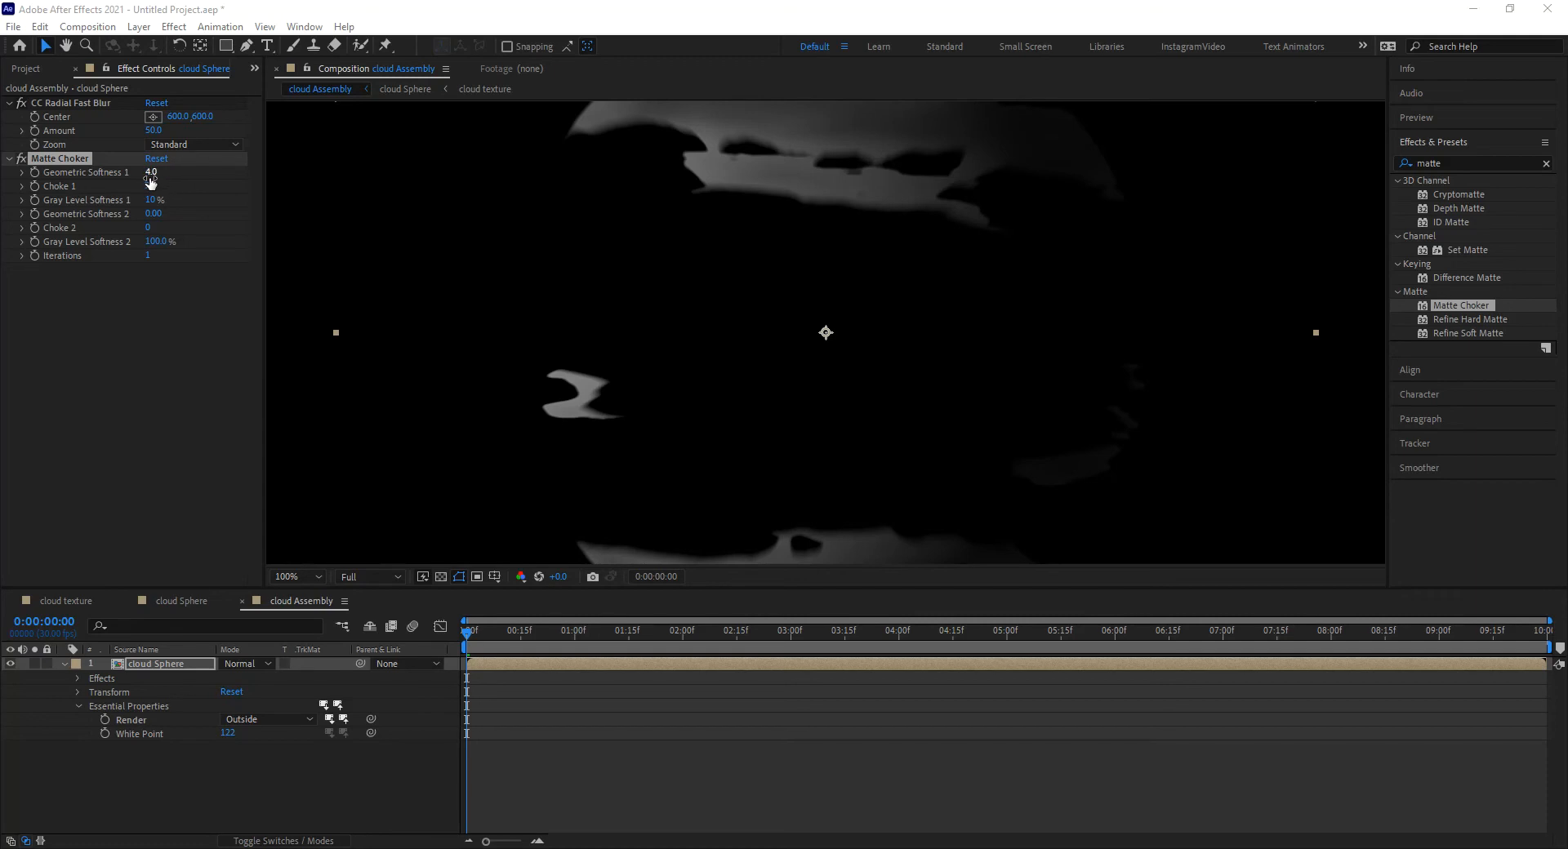
left_click_drag(151, 173, 117, 171)
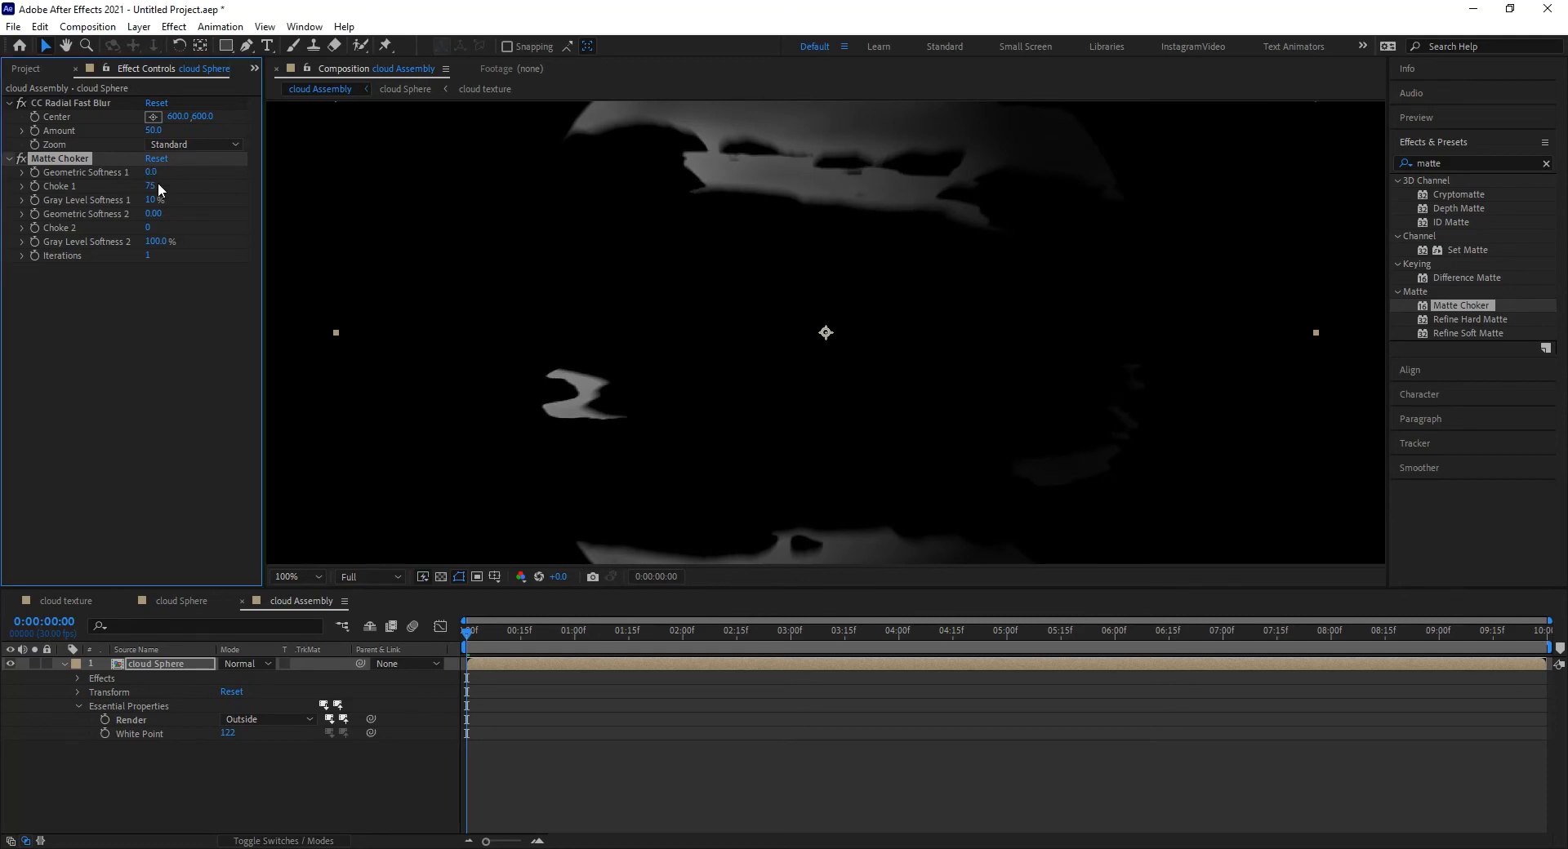
left_click_drag(150, 192, 98, 192)
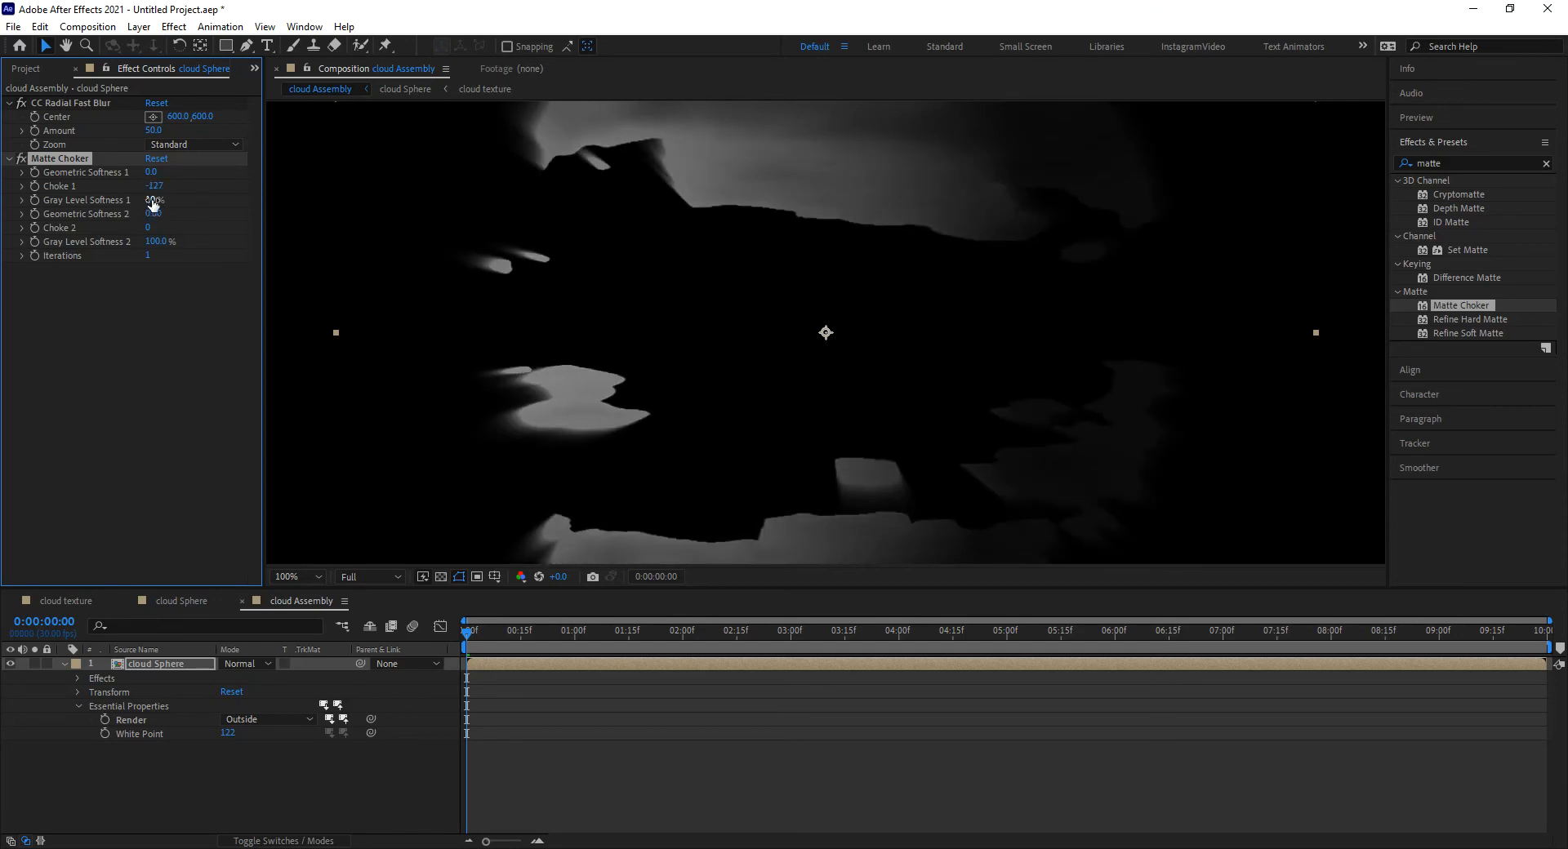
left_click_drag(152, 205, 115, 204)
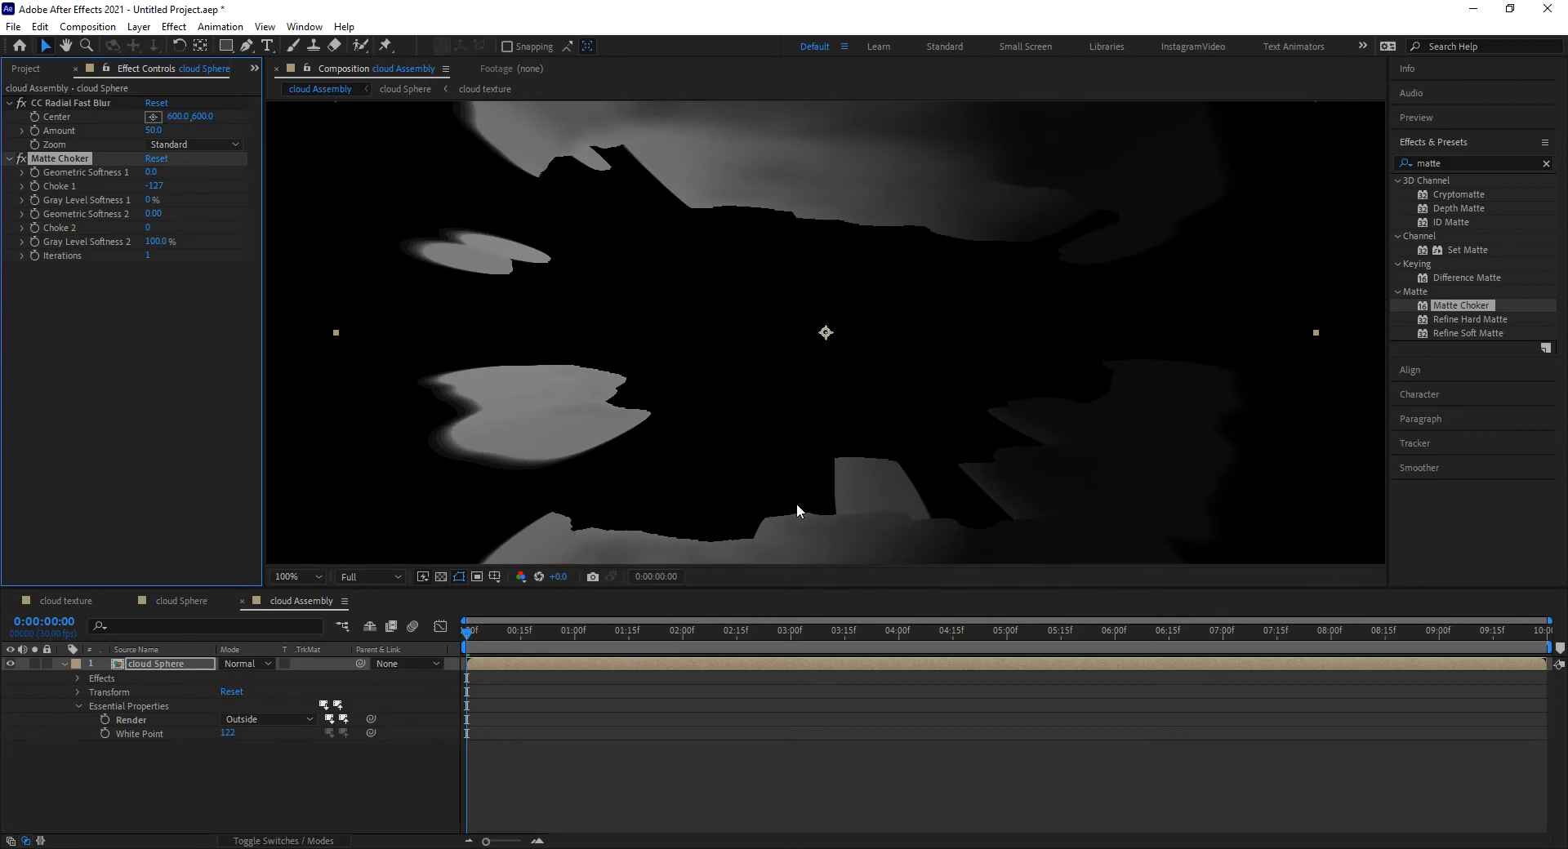
Scrub through the opening of the cloud Assembly timeline and examine the choked cloud shapes at full view and up close
left_click(634, 488)
key("shift+/")
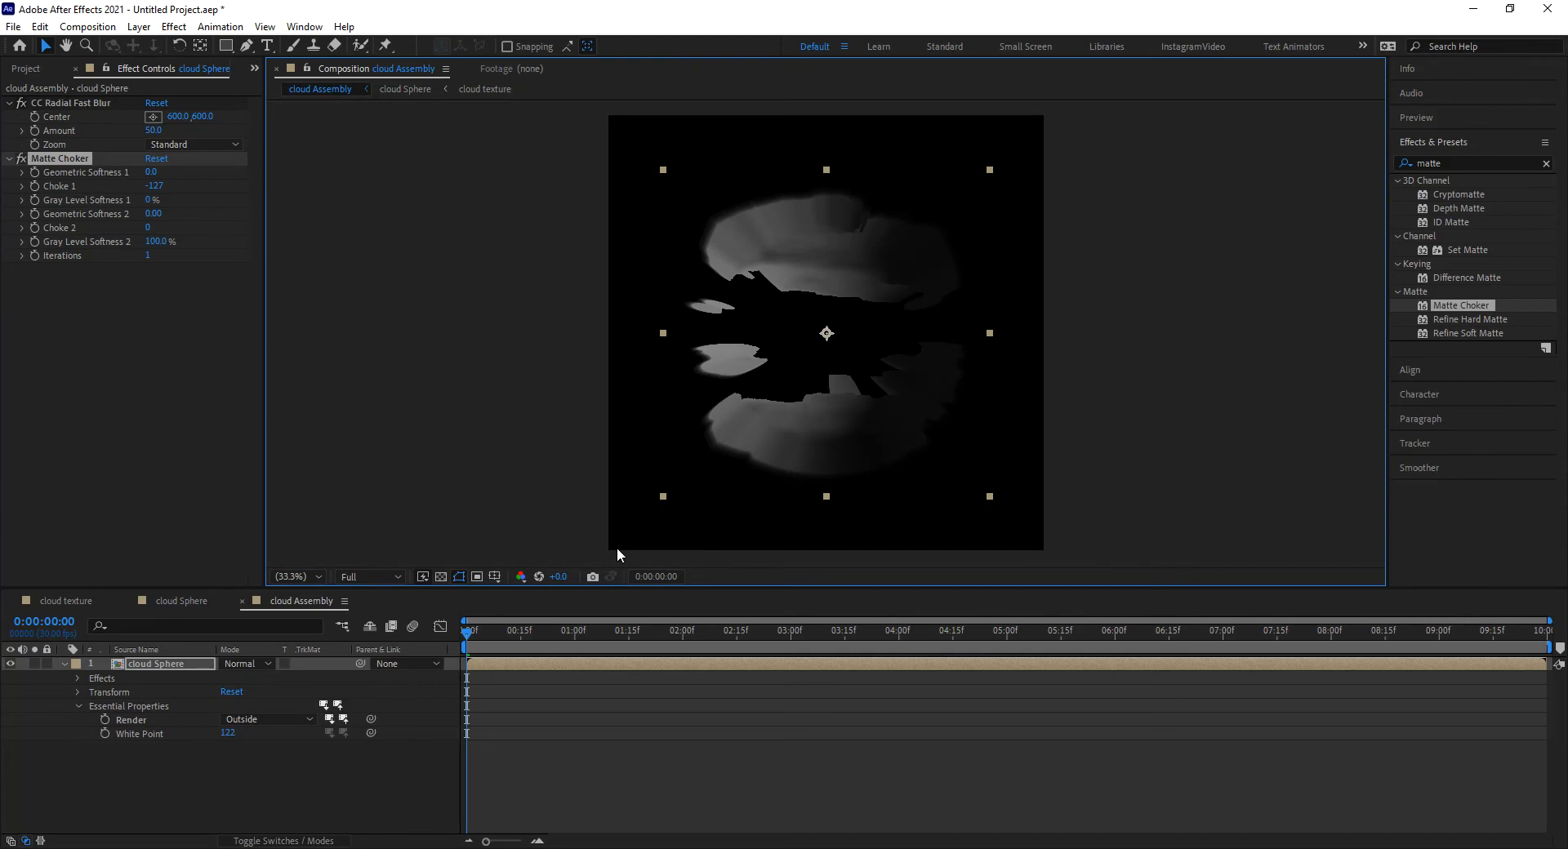
mouse_move(486, 632)
left_mouse_down()
mouse_move(520, 634)
mouse_move(499, 647)
left_mouse_up()
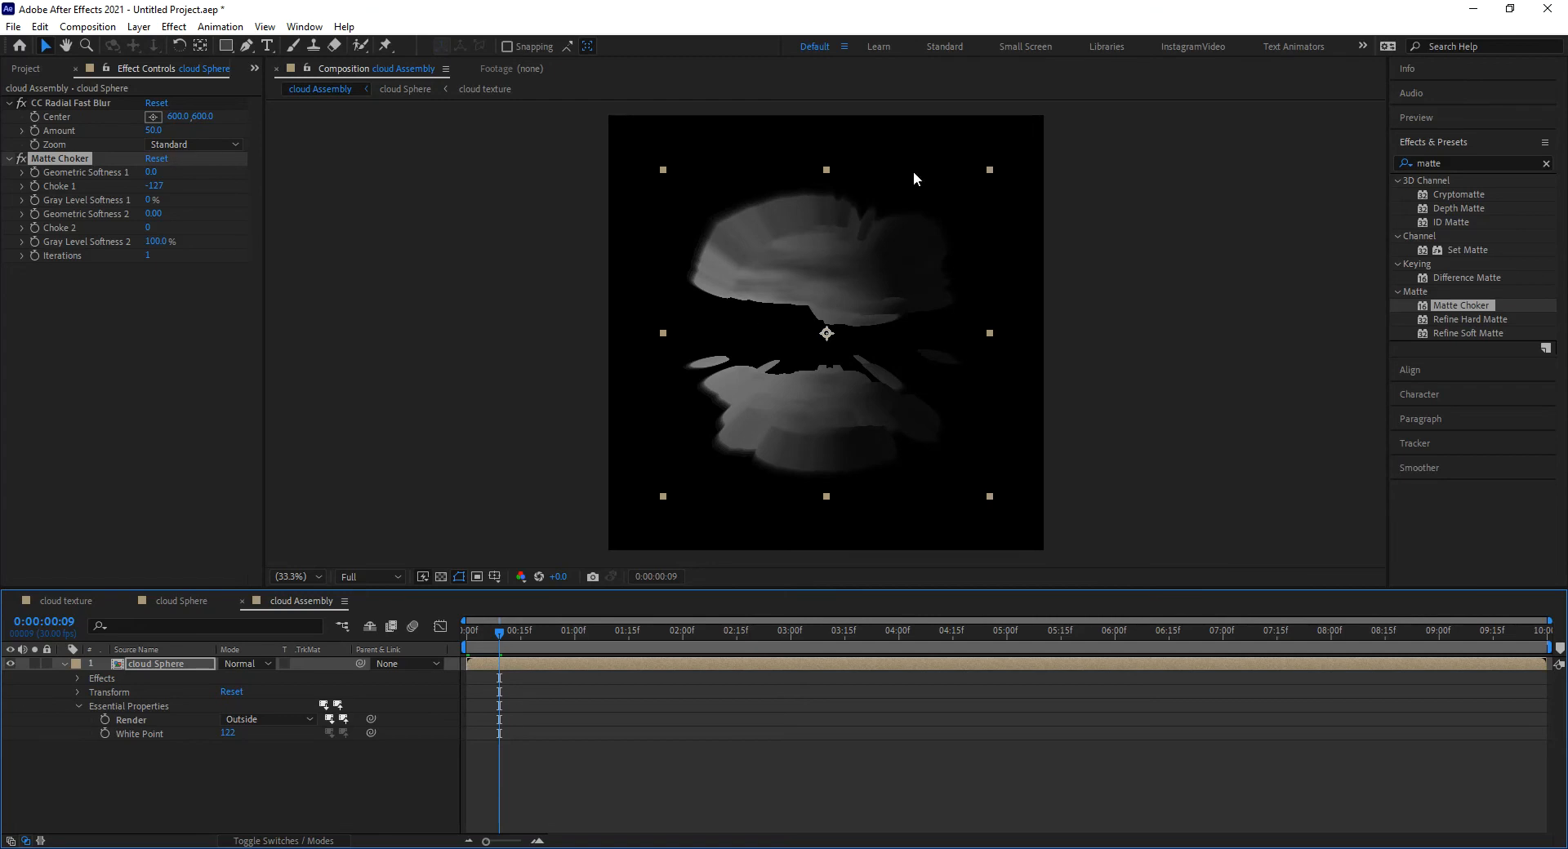
left_click_drag(517, 642, 572, 641)
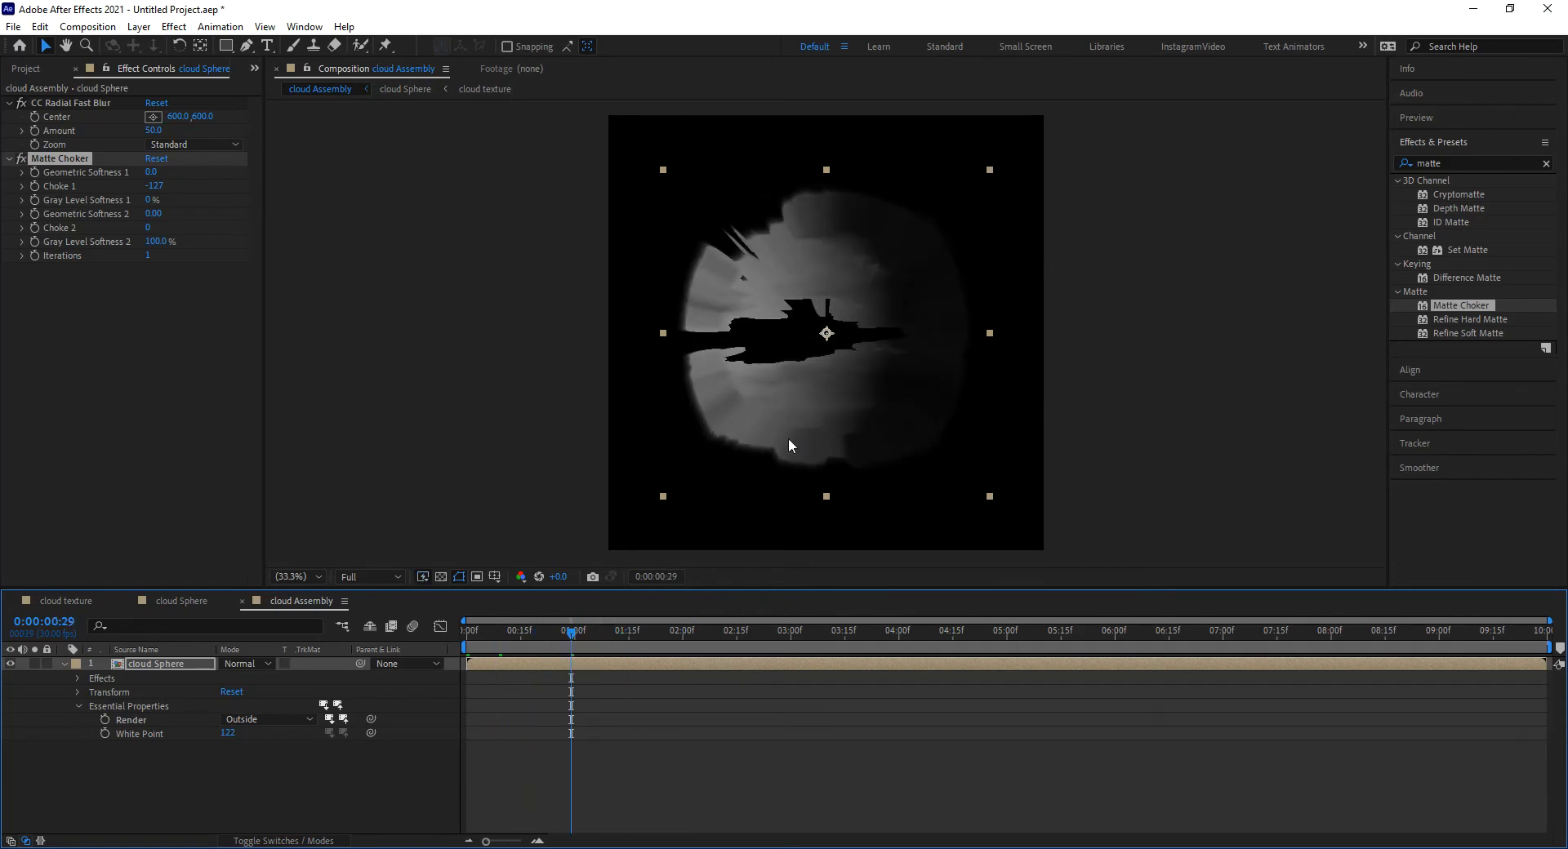
left_click_drag(562, 640, 602, 637)
left_click_drag(663, 634, 485, 635)
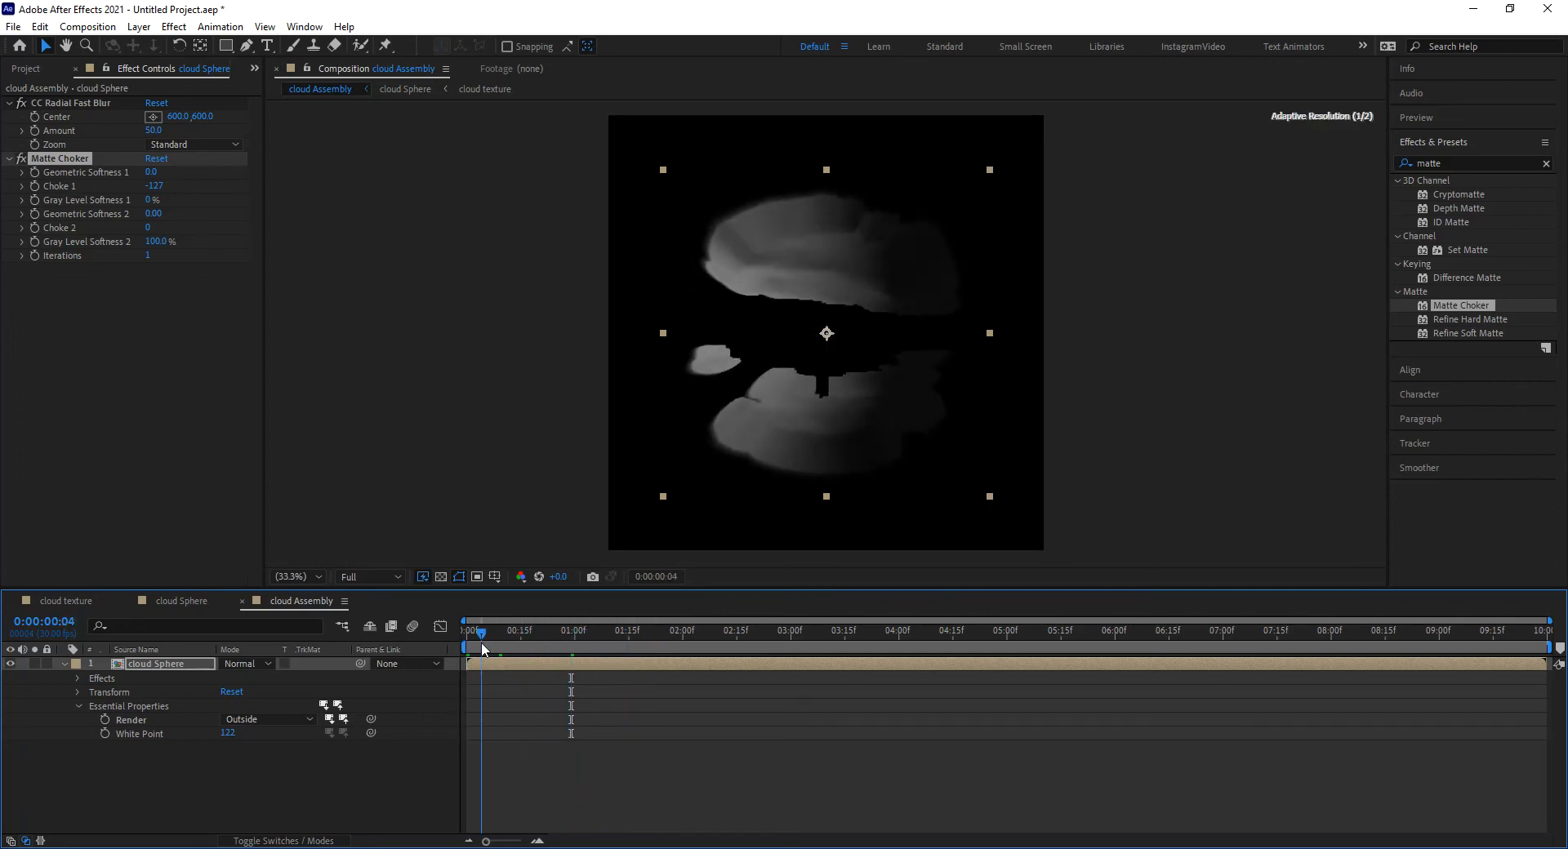
key("period")
key("period")
key("period")
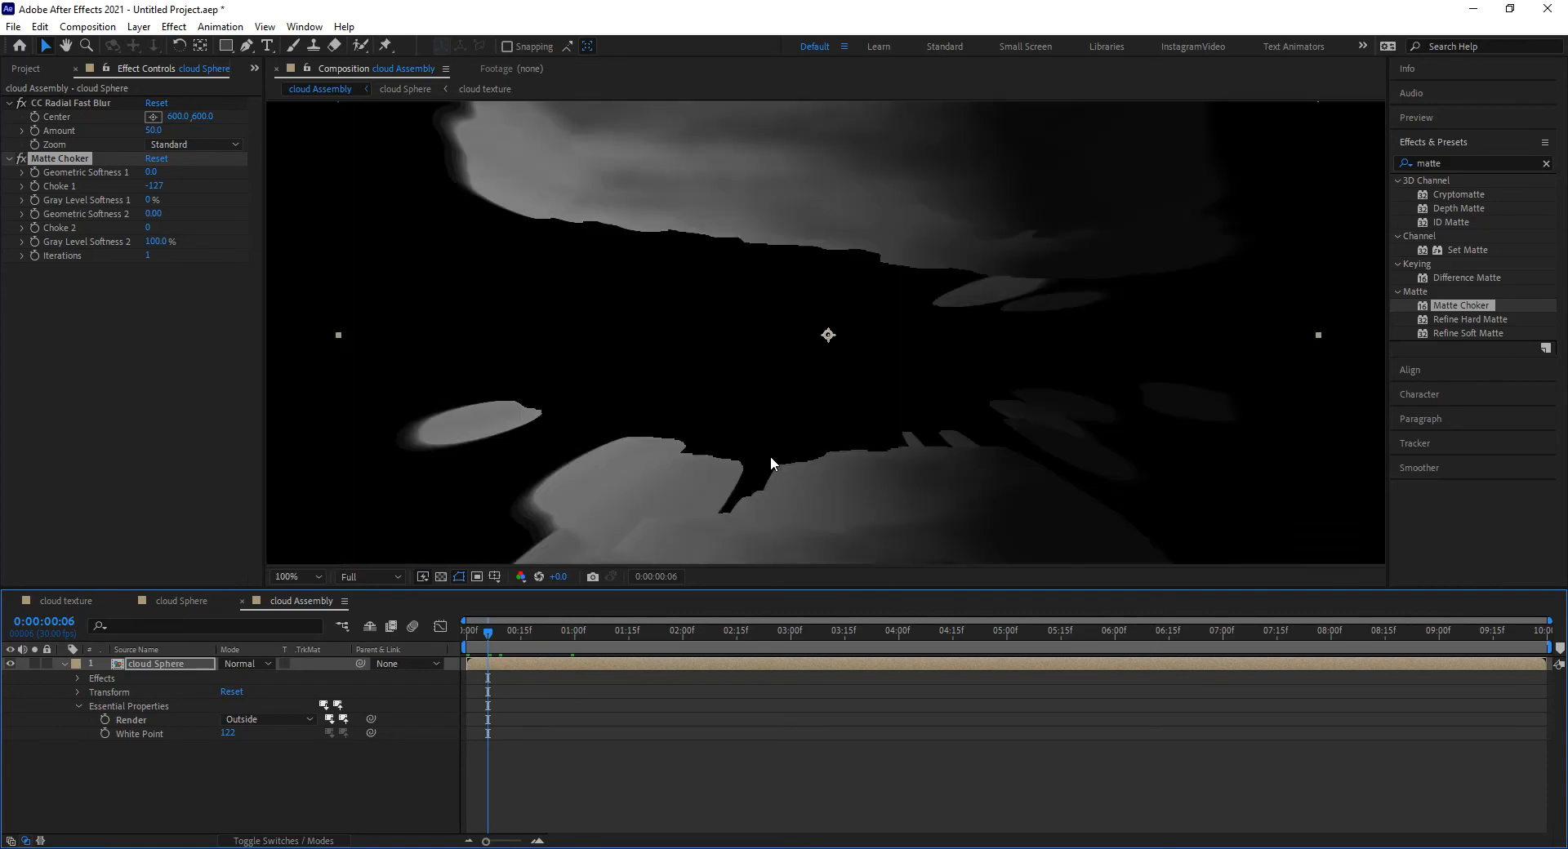
key("comma")
key("comma")
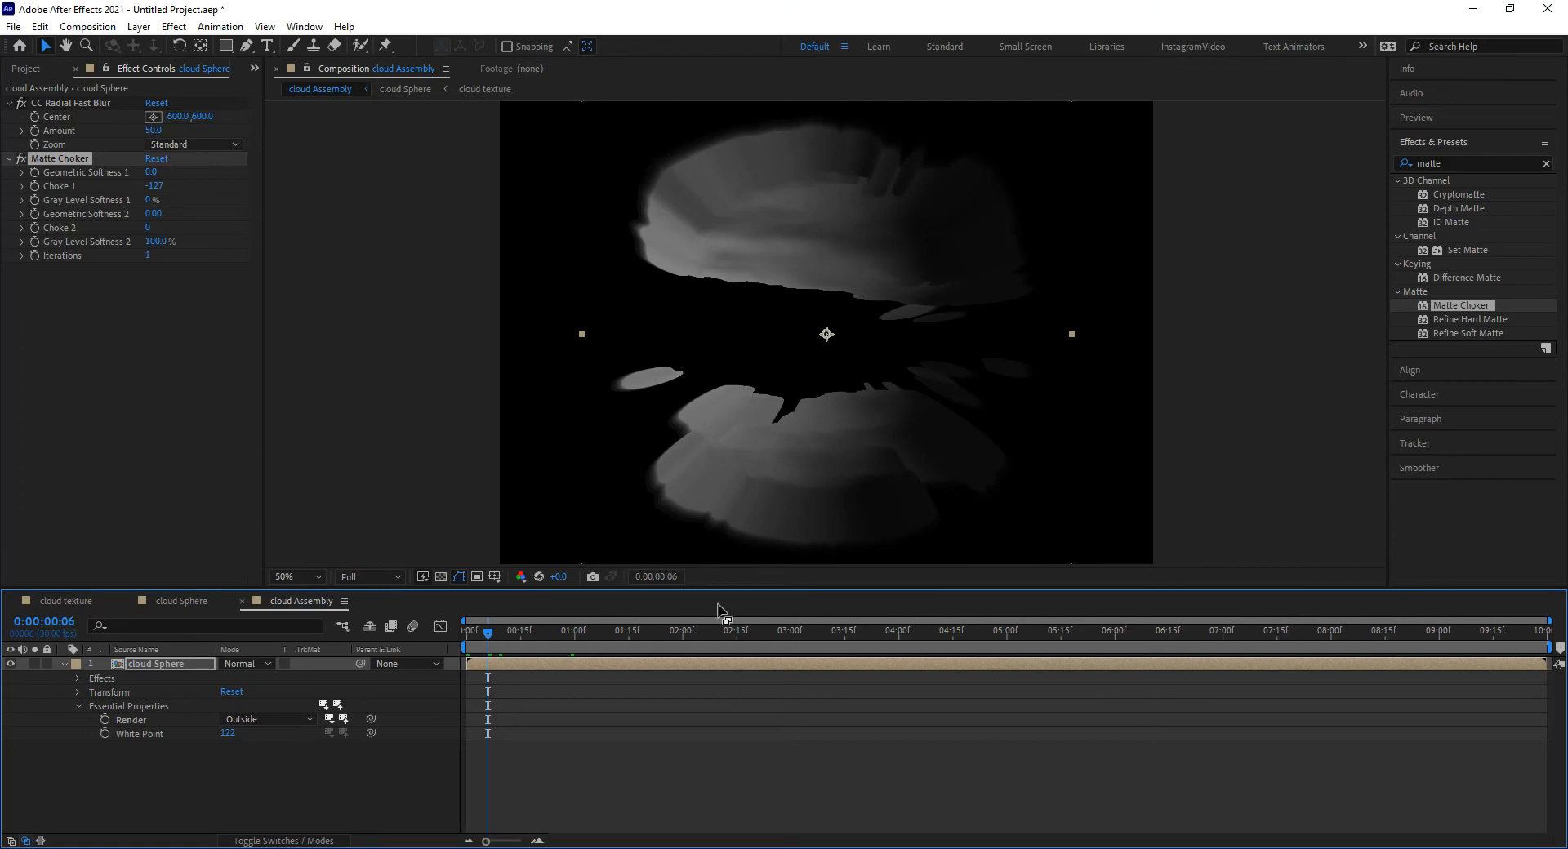
Add a second cloud Sphere layer above the existing one in cloud Assembly and reveal its essential properties
left_click(32, 70)
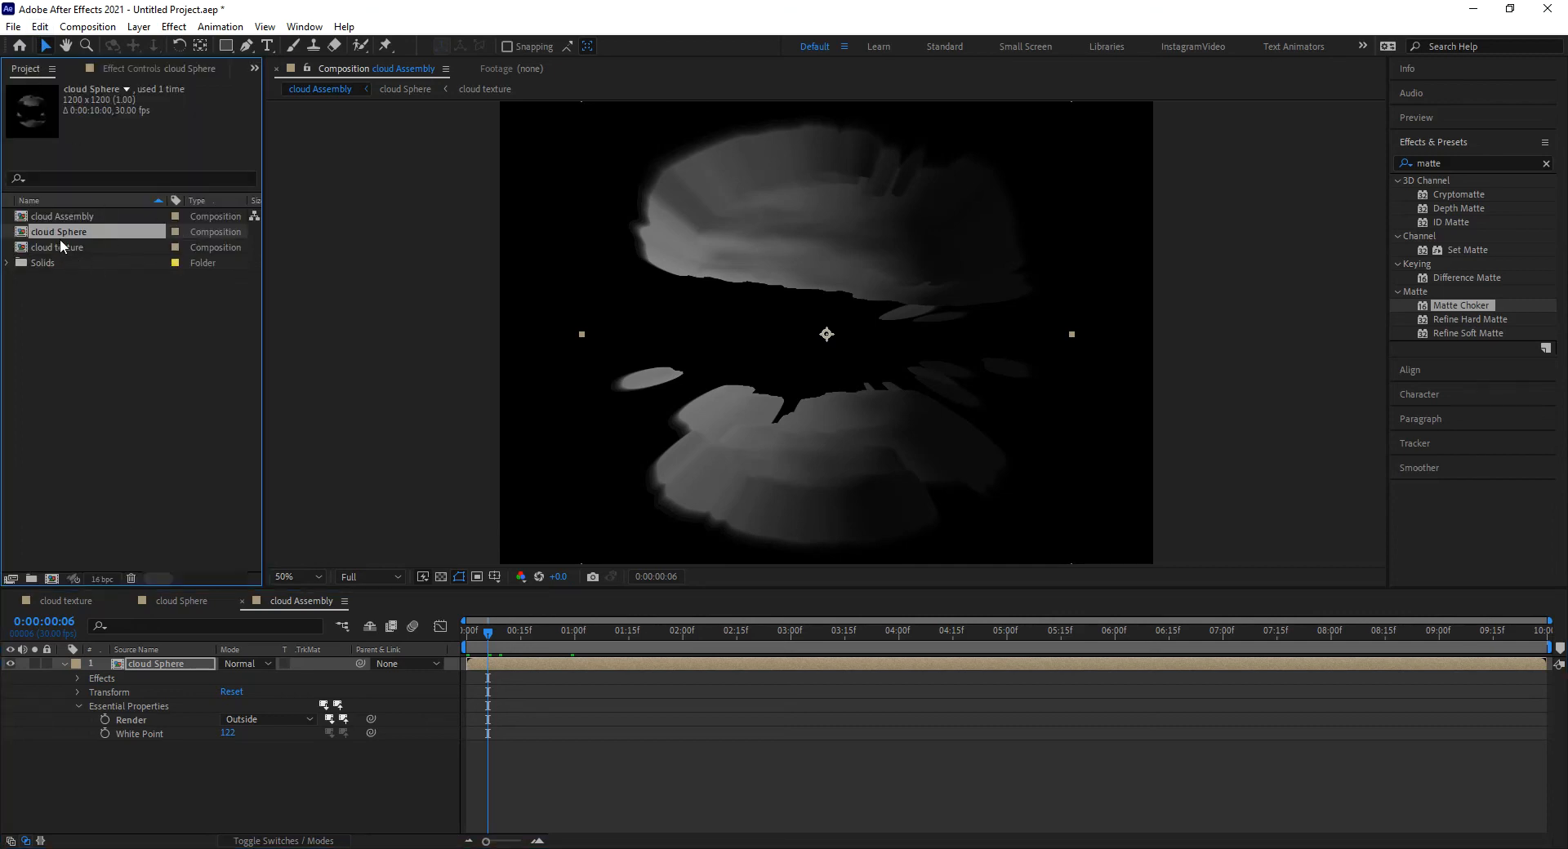
left_click_drag(66, 234, 147, 660)
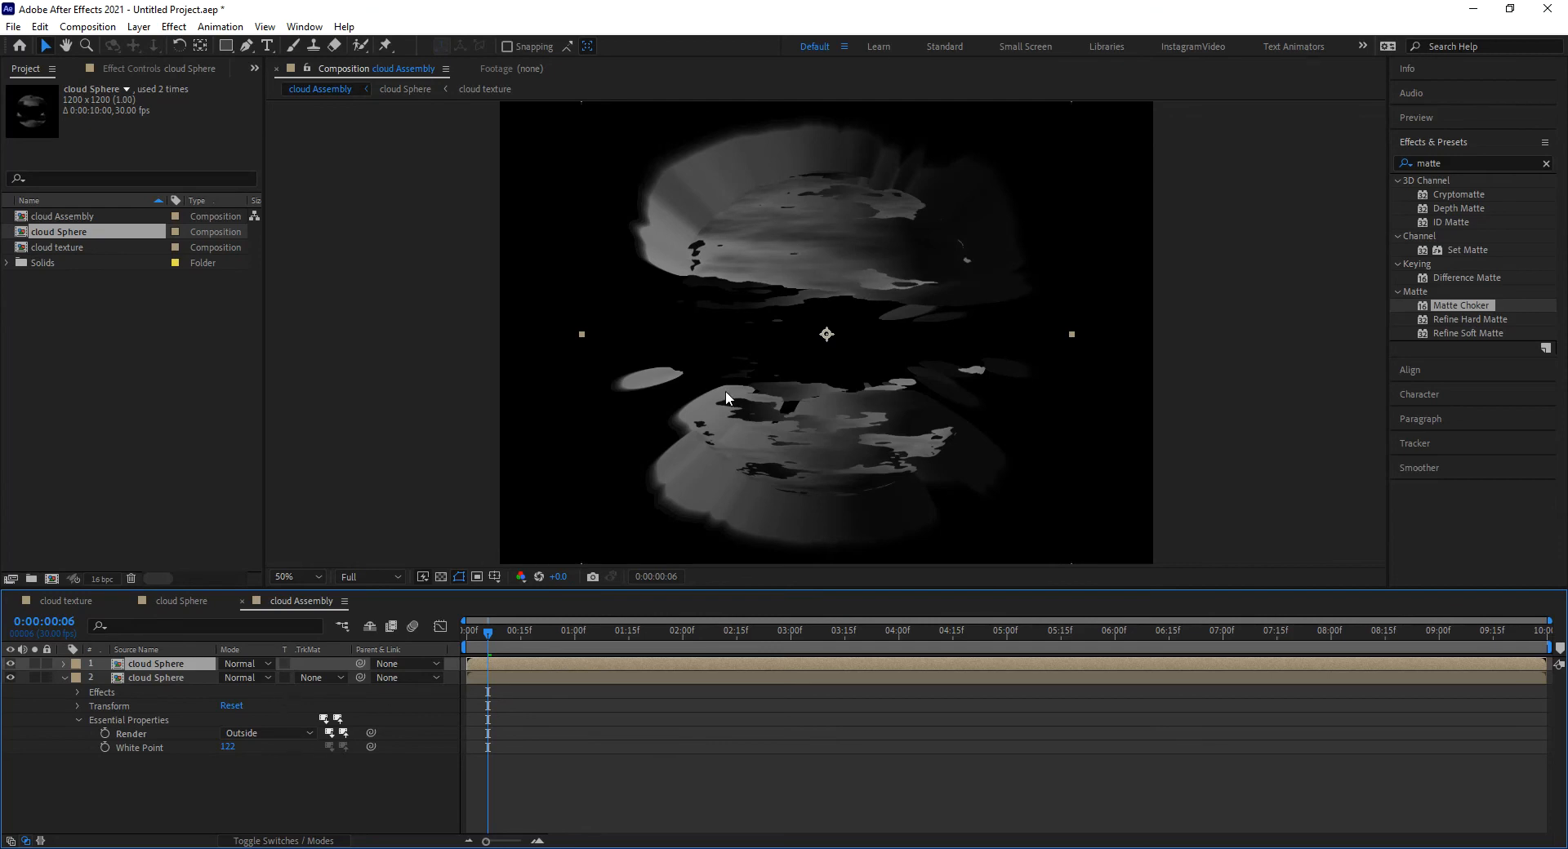
left_click(64, 665)
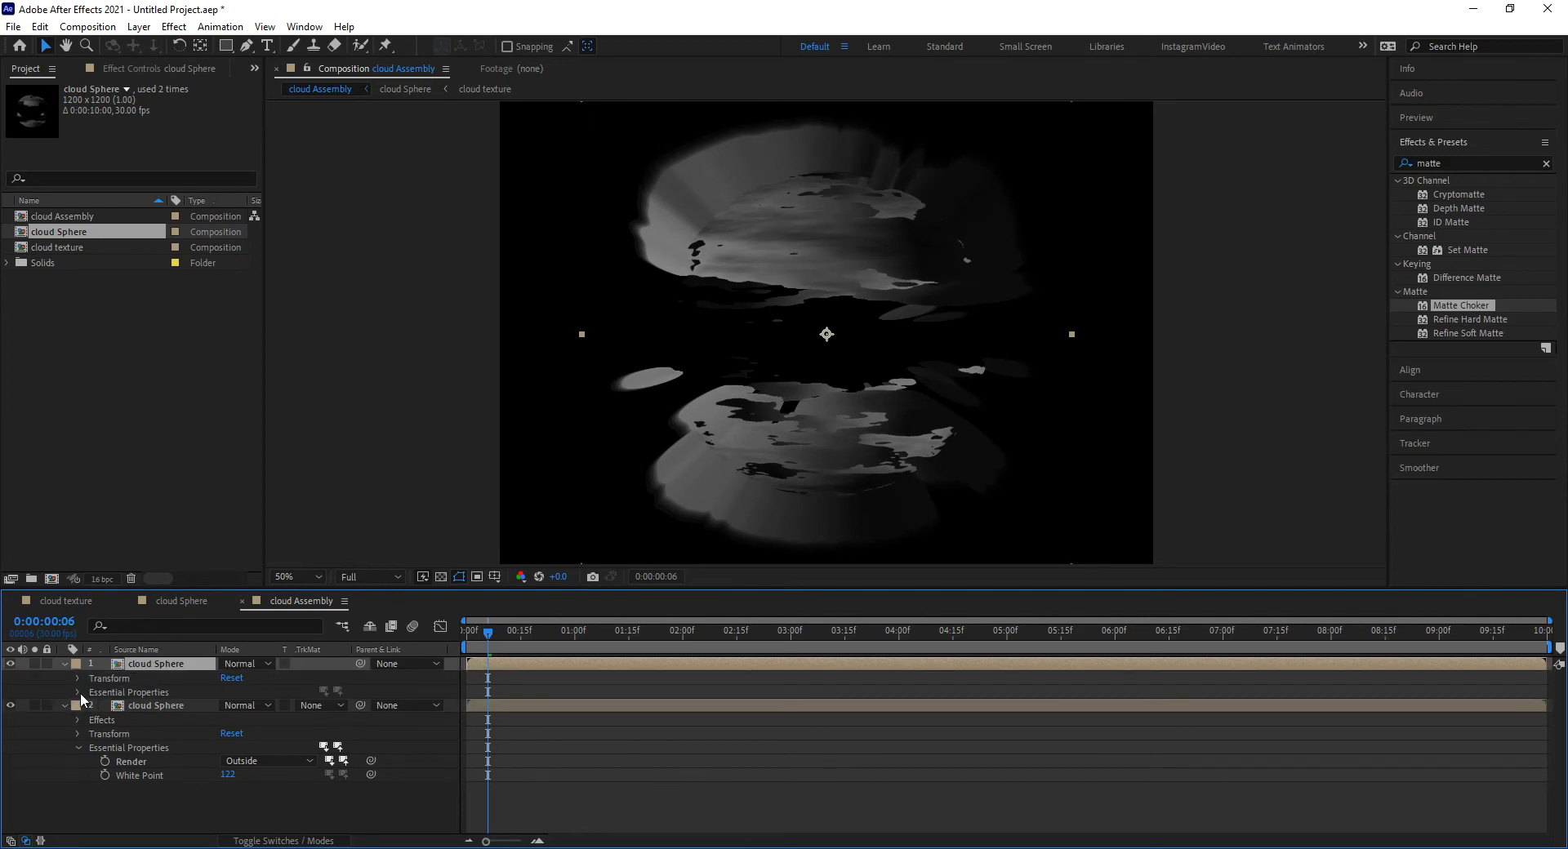
left_click(77, 692)
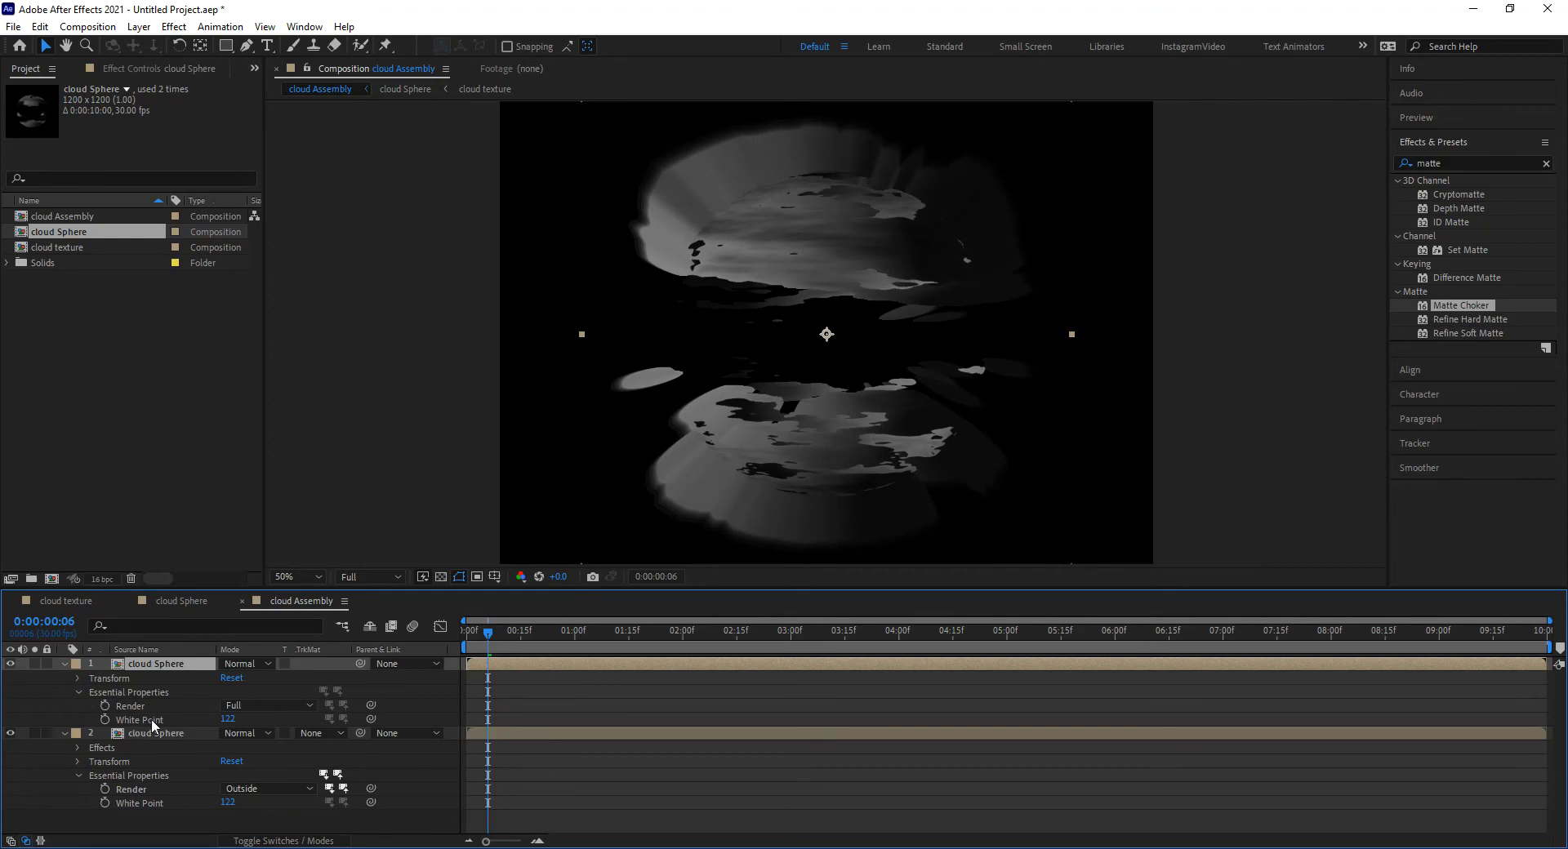
Check the Extract settings in cloud Sphere and set the upper cloud Sphere layer's White Point essential property to 255 in cloud Assembly
left_click(181, 601)
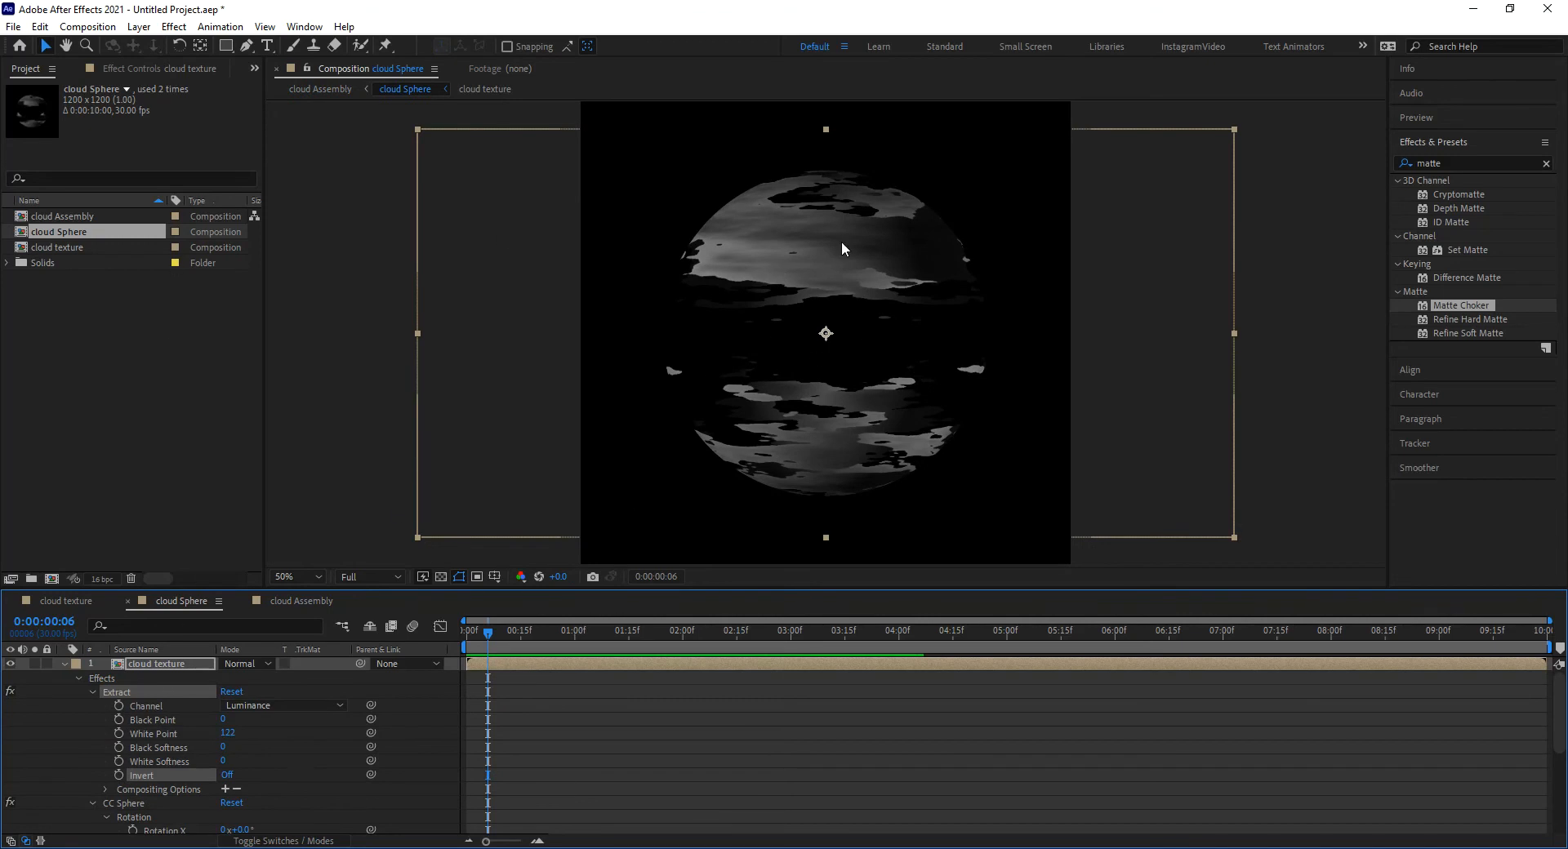
left_click(159, 69)
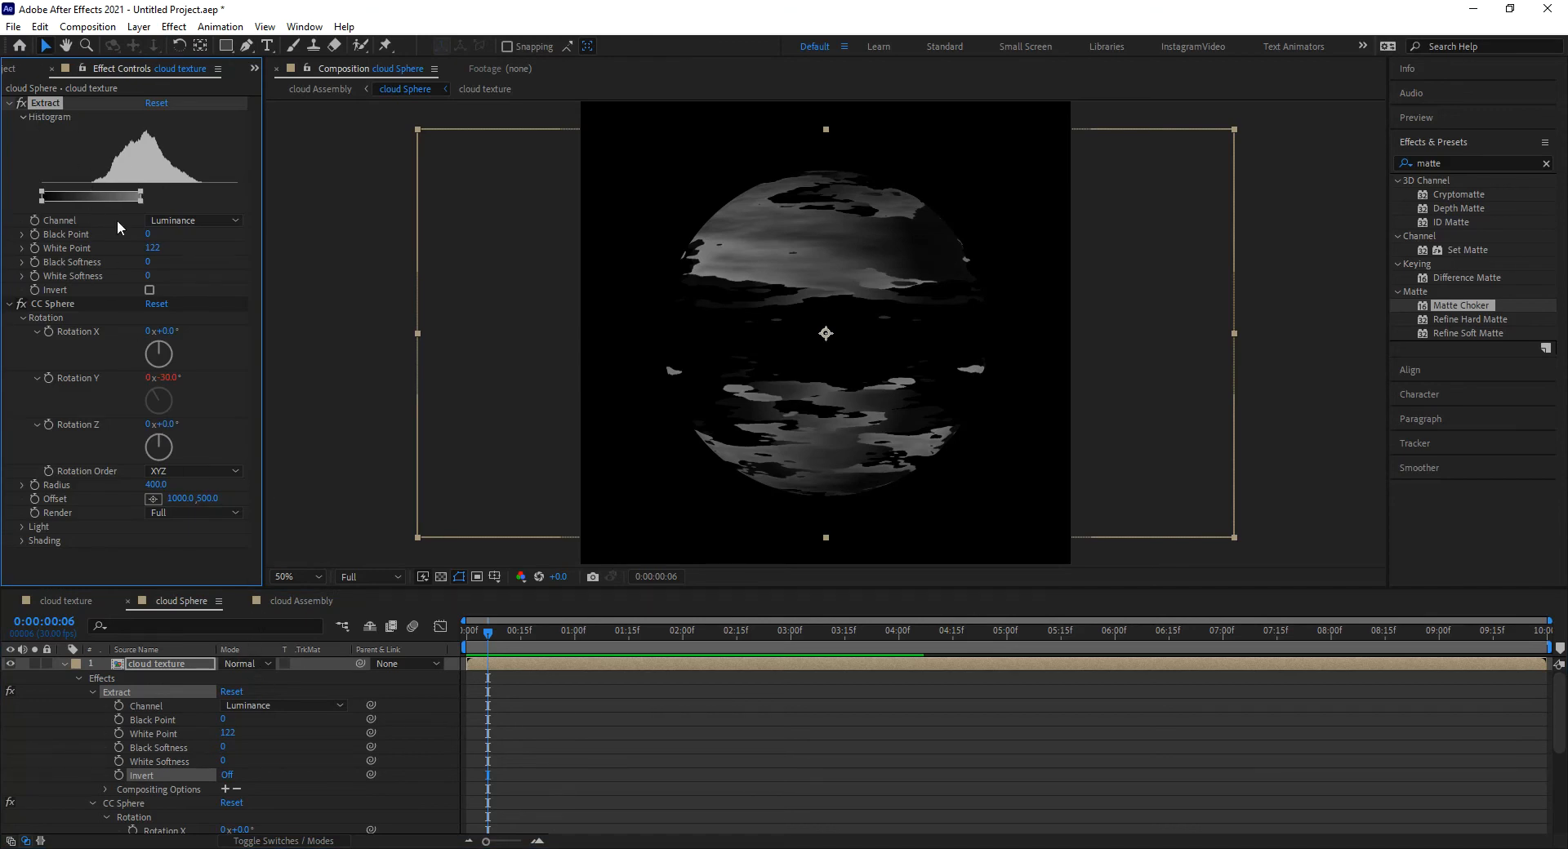
left_click(304, 599)
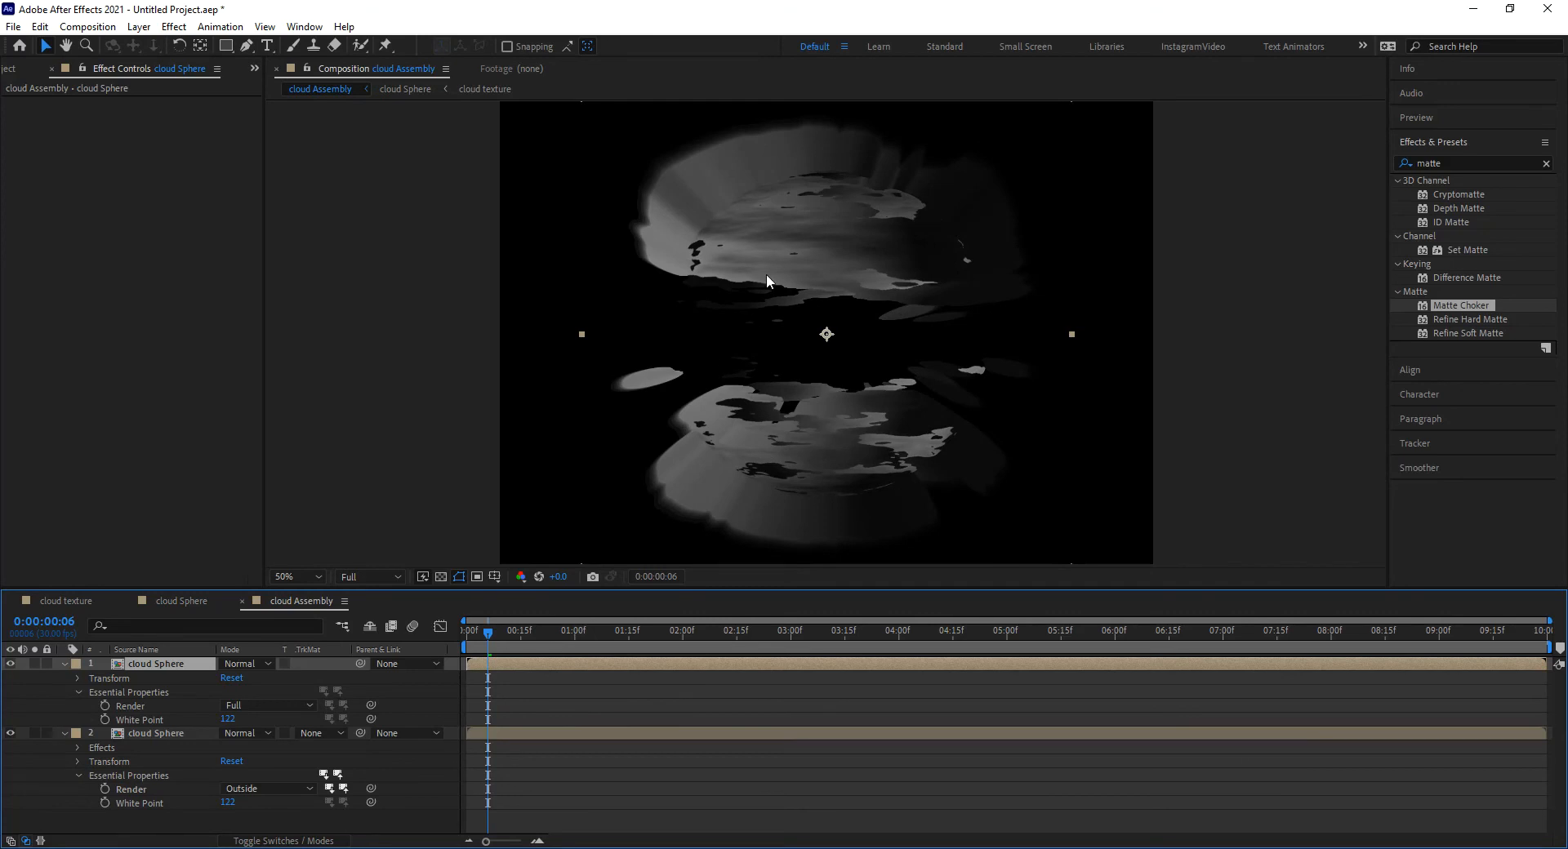
left_click_drag(229, 721, 575, 723)
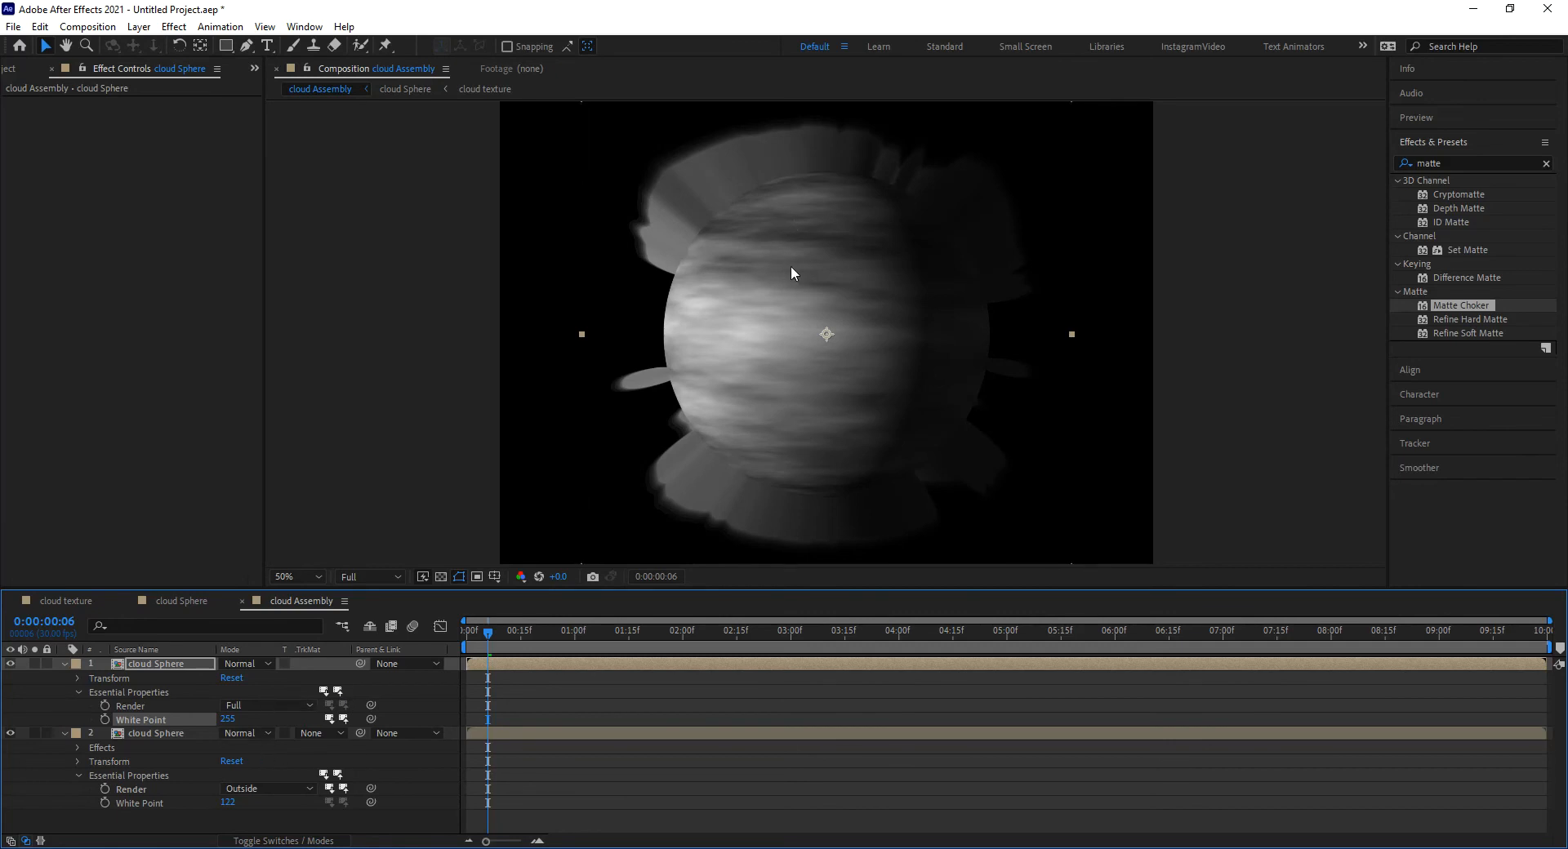
Scale the upper cloud Sphere layer to 141% so it covers the blurred cloud layer beneath
left_click(178, 661)
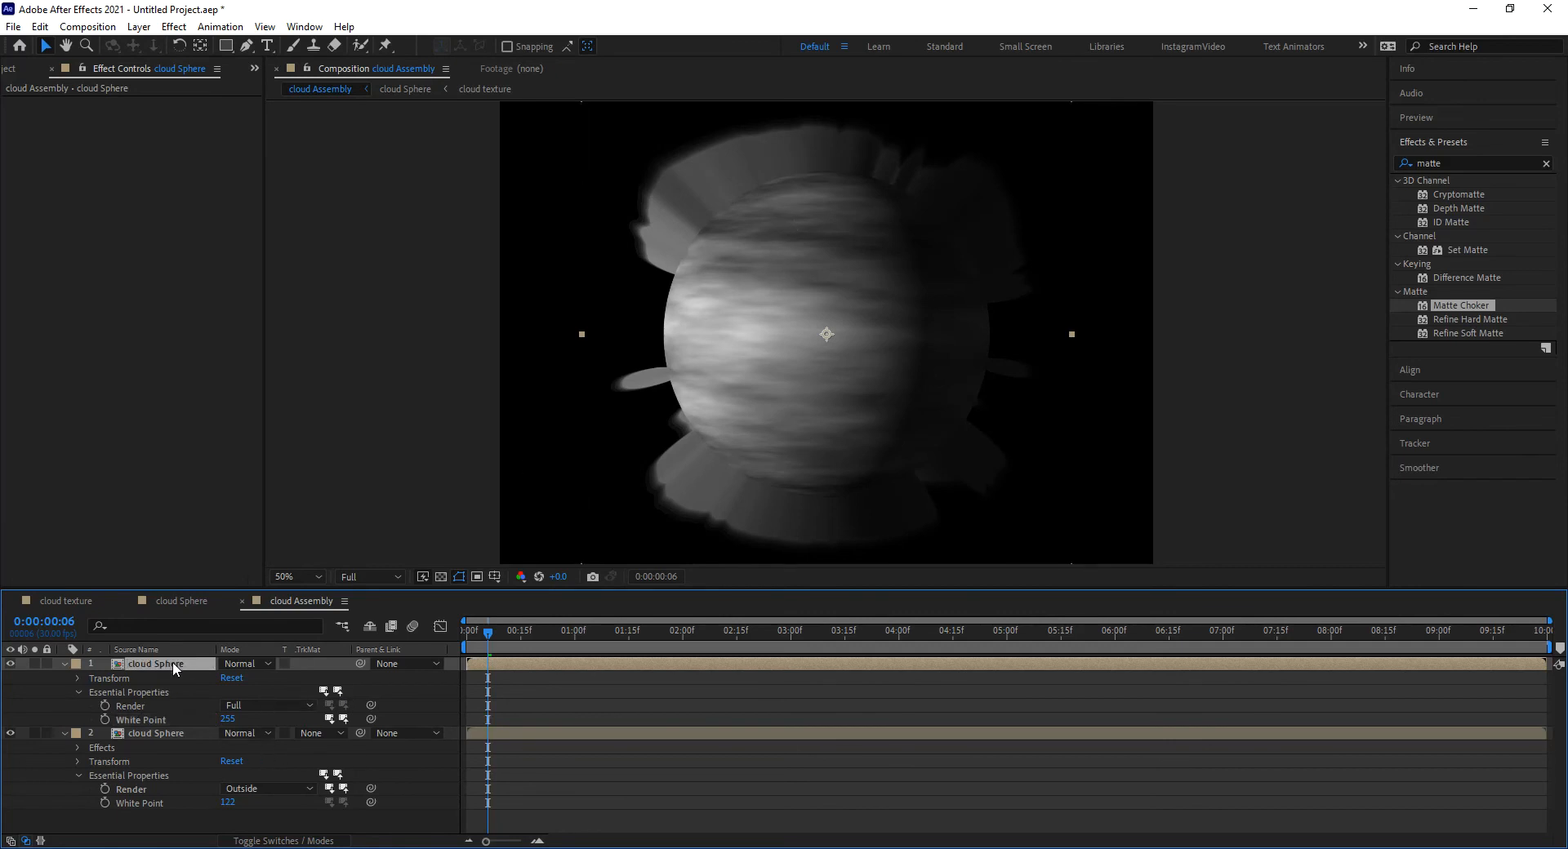
key("s")
left_click_drag(270, 677, 677, 520)
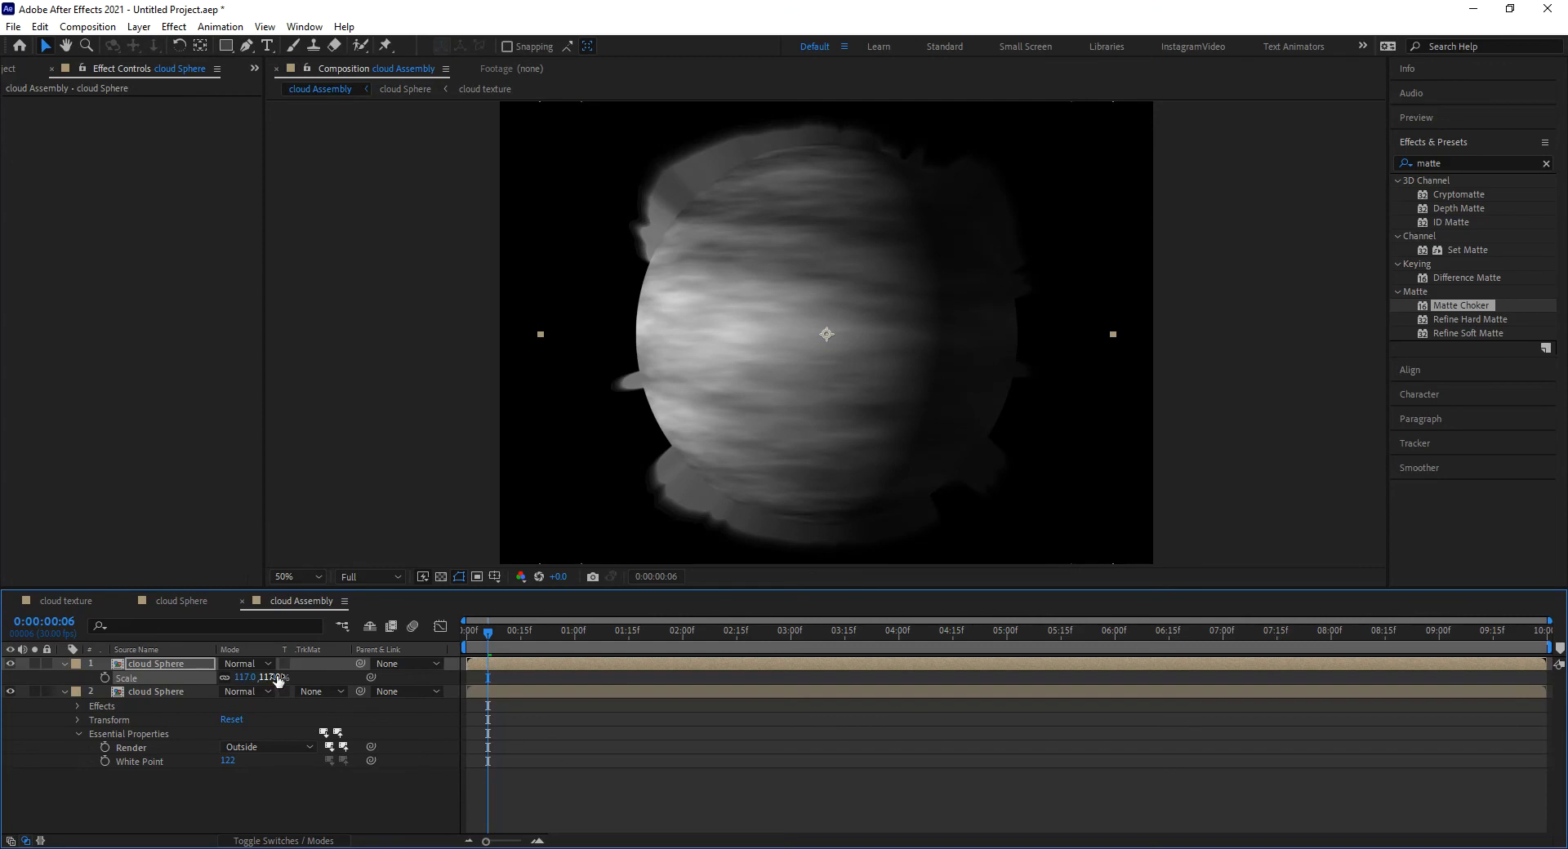
mouse_move(267, 677)
left_mouse_down()
mouse_move(297, 677)
mouse_move(272, 674)
left_mouse_up()
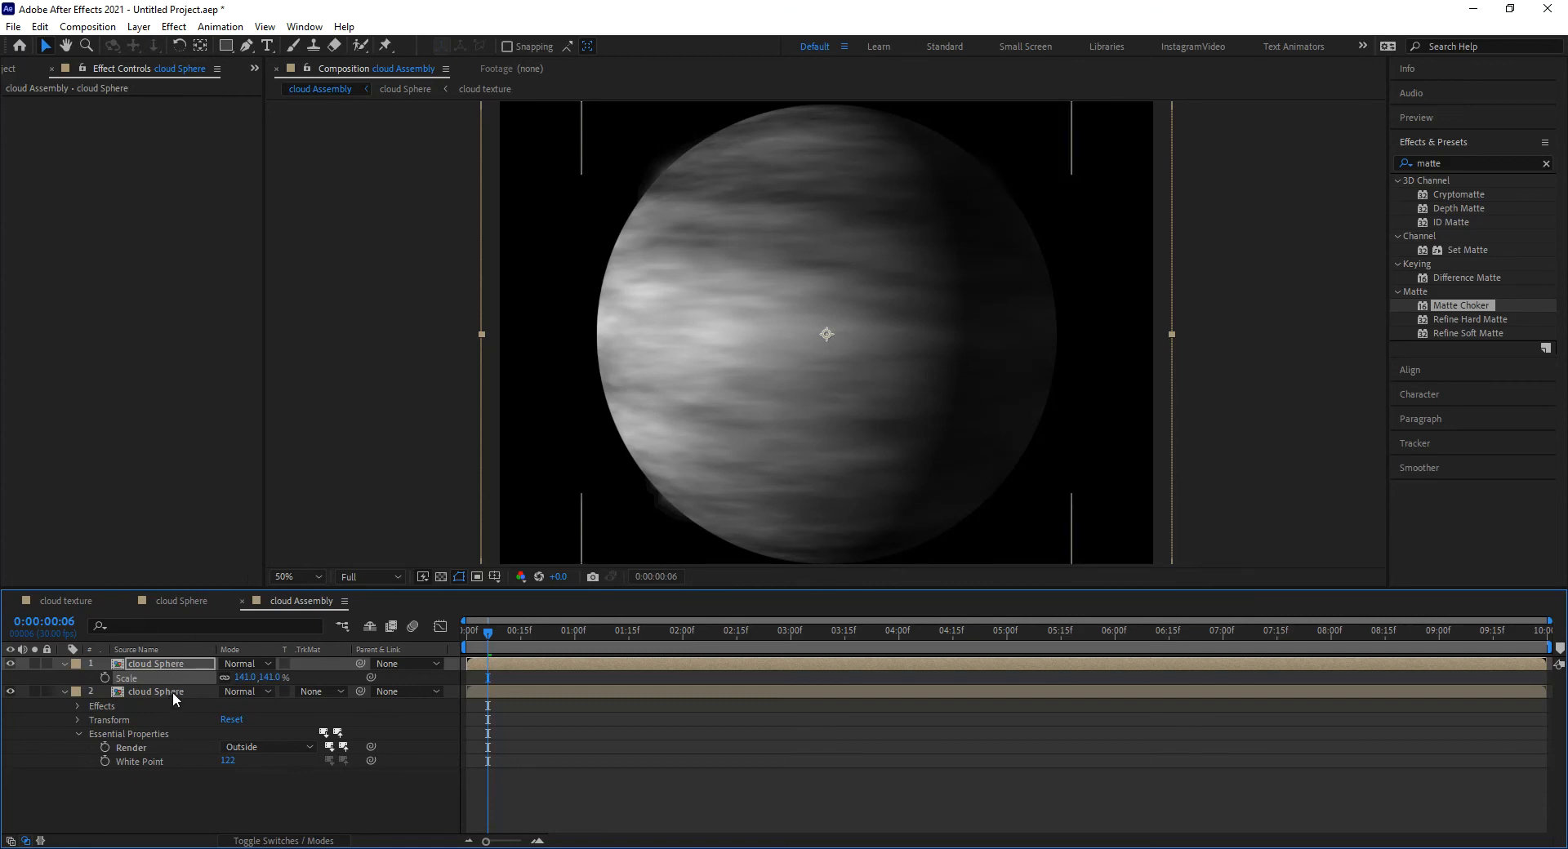
Rename the lower cloud Sphere layer Alpha and the upper one Texture
left_click(173, 693)
key("Return")
type("Alpha")
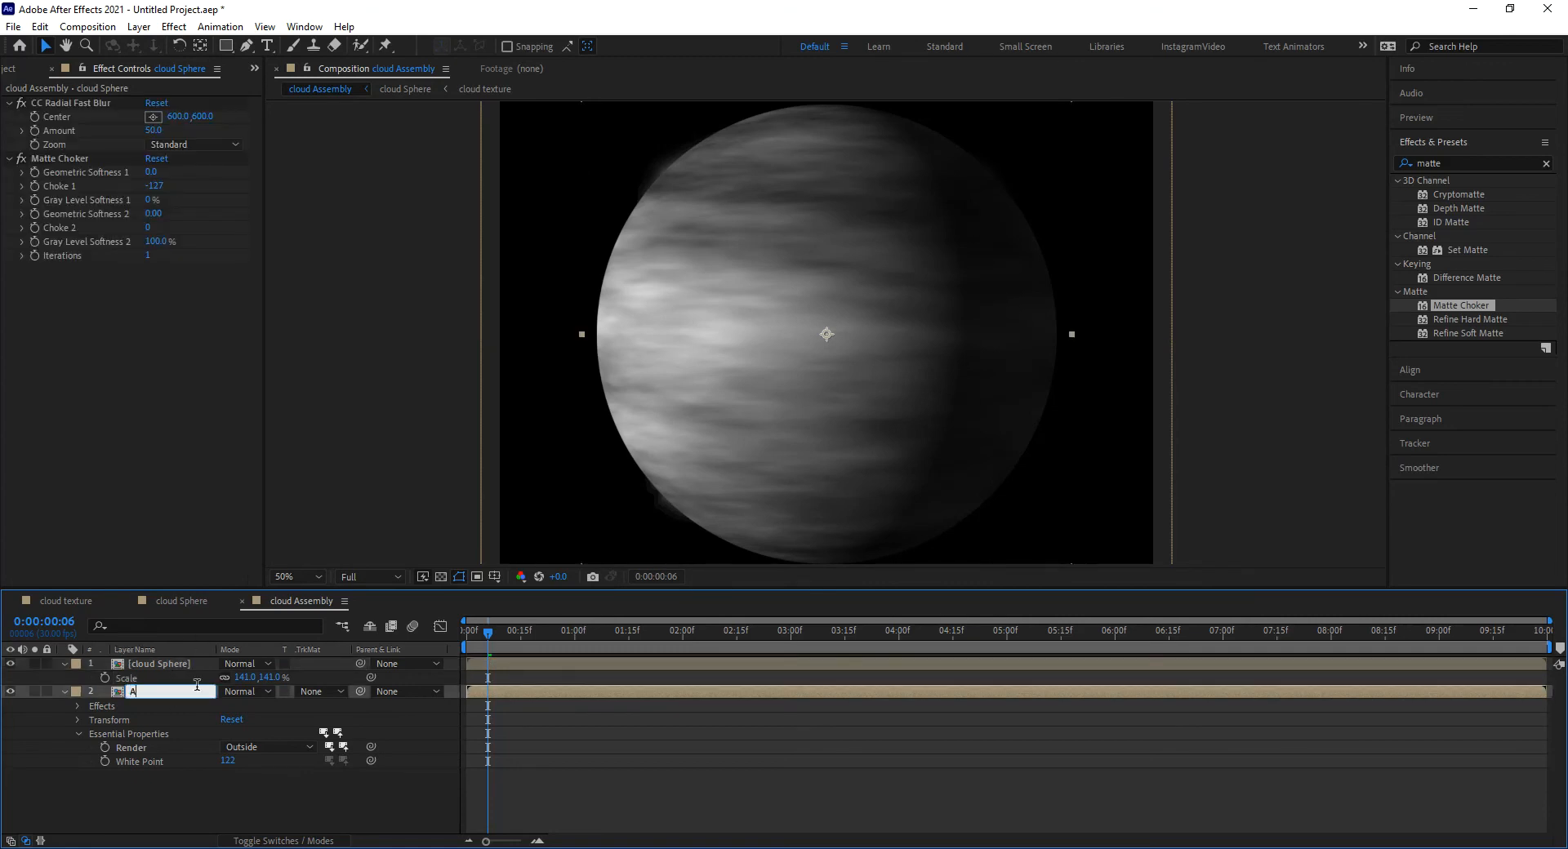
left_click(193, 652)
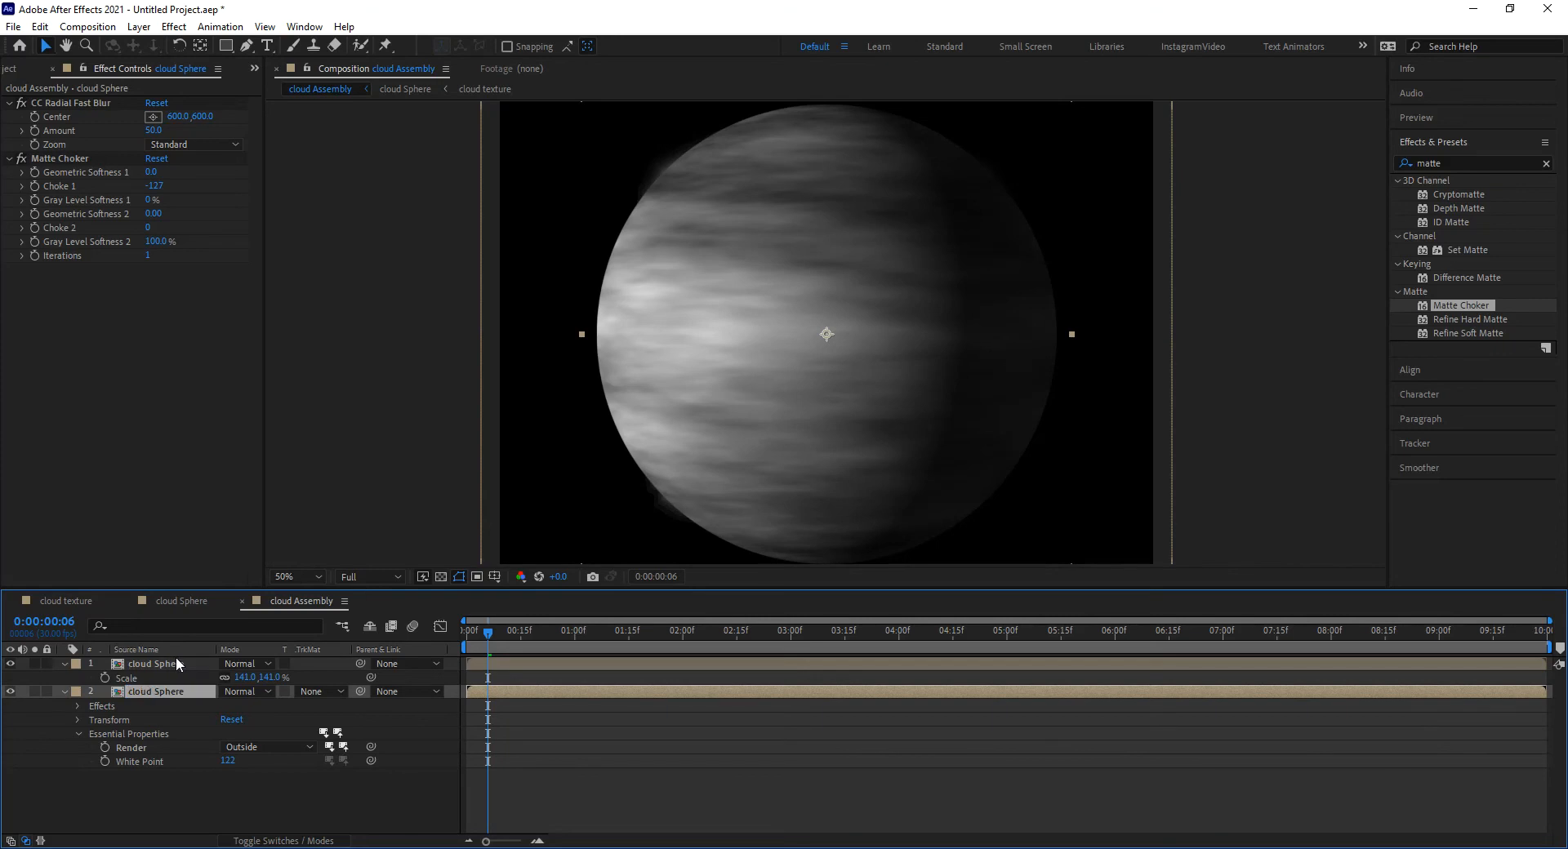
left_click(179, 663)
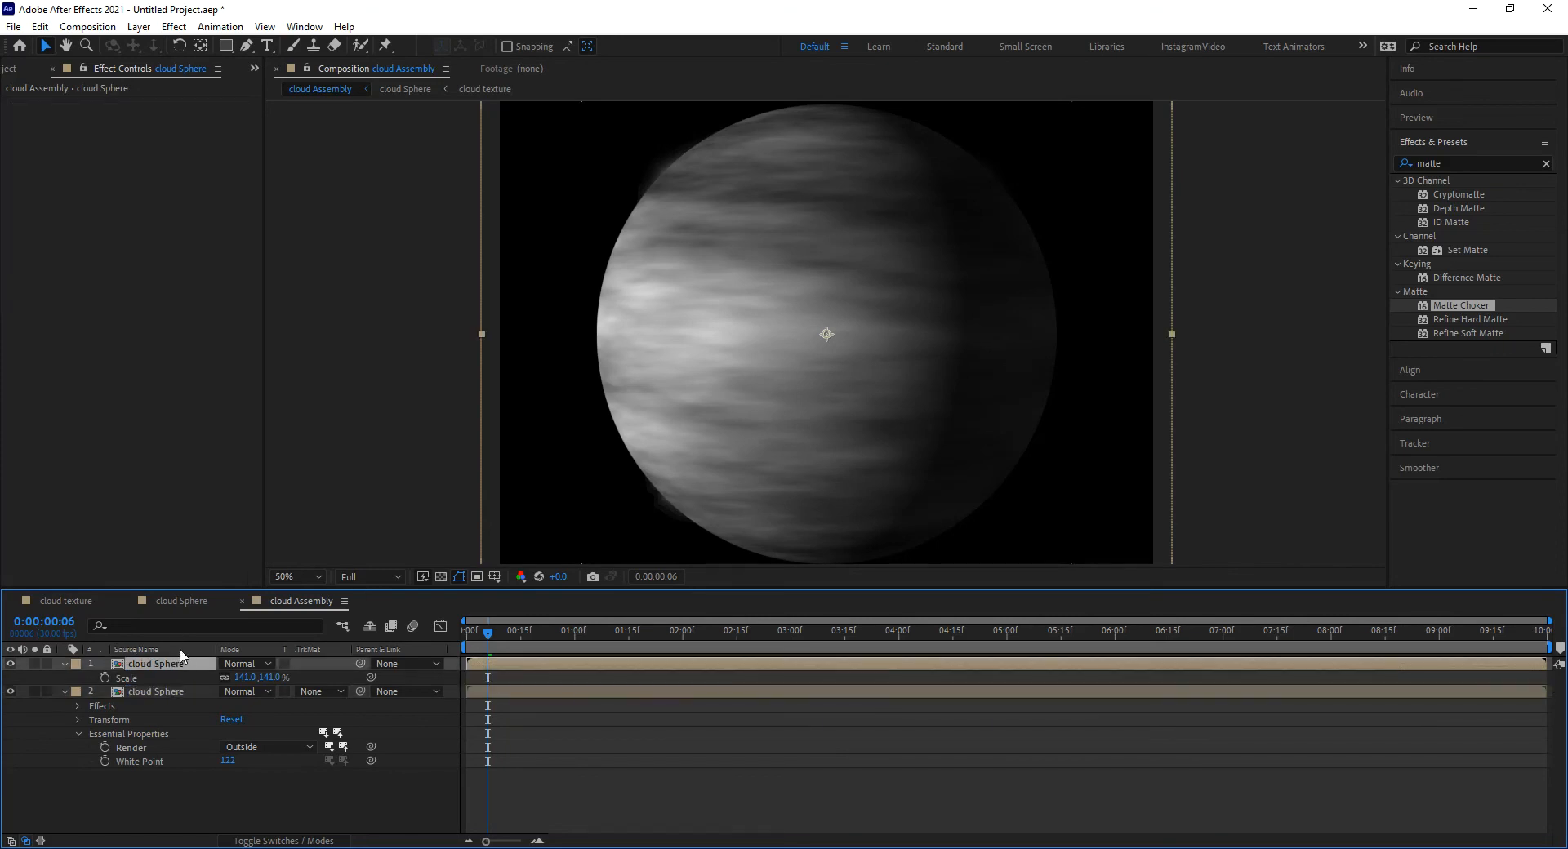
type("Texture")
key("Return")
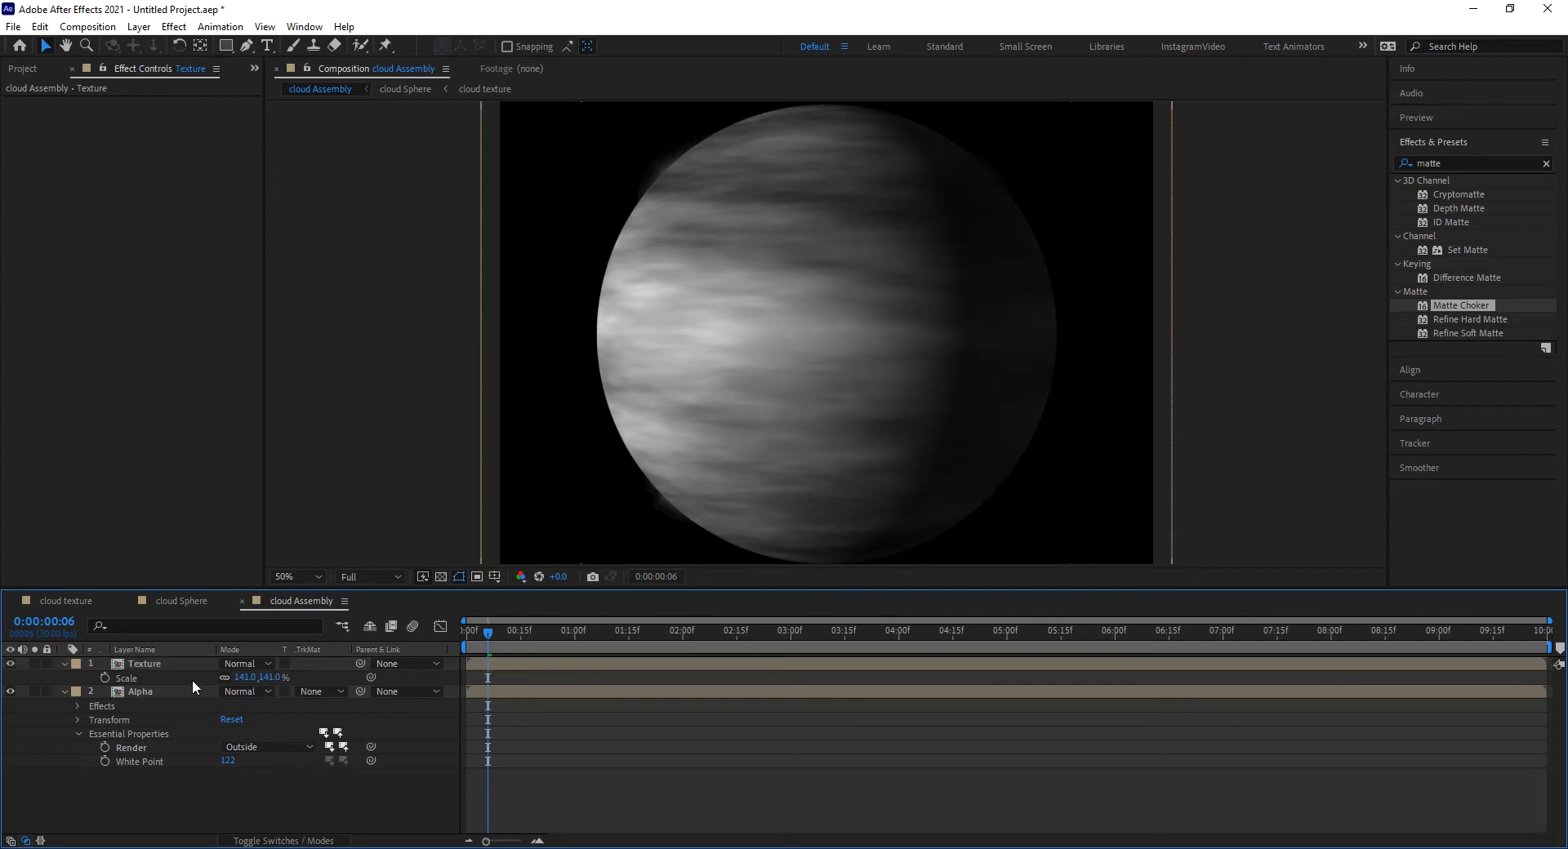
Preserve underlying transparency on the Texture layer, compare it with the layer hidden, and check the clouds over the first second
left_click(285, 663)
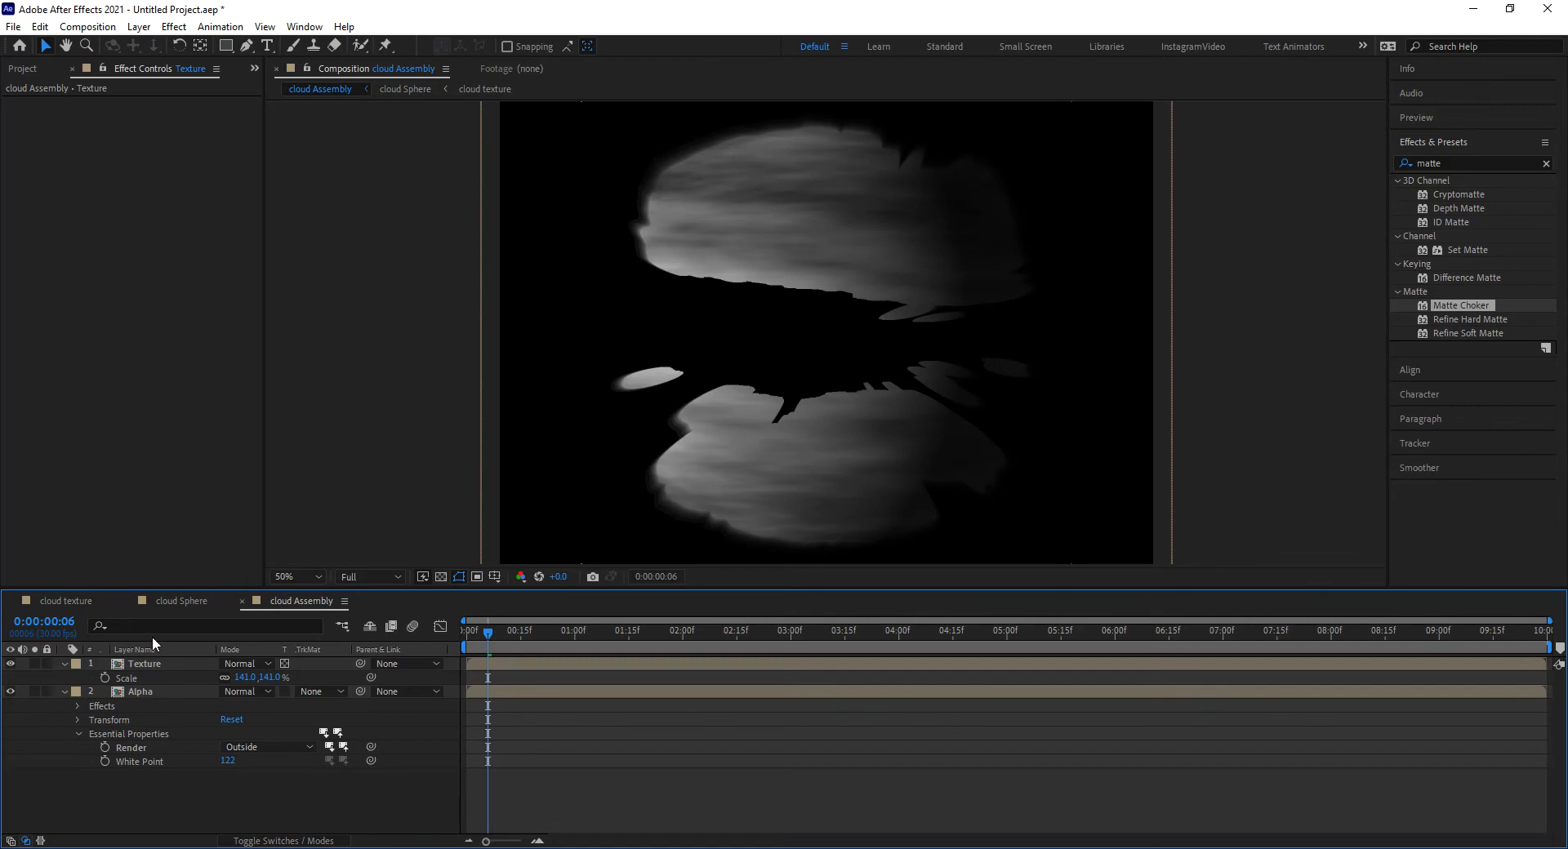
left_click(10, 665)
left_click(10, 664)
left_click(10, 665)
left_click(11, 664)
left_click_drag(509, 625, 574, 633)
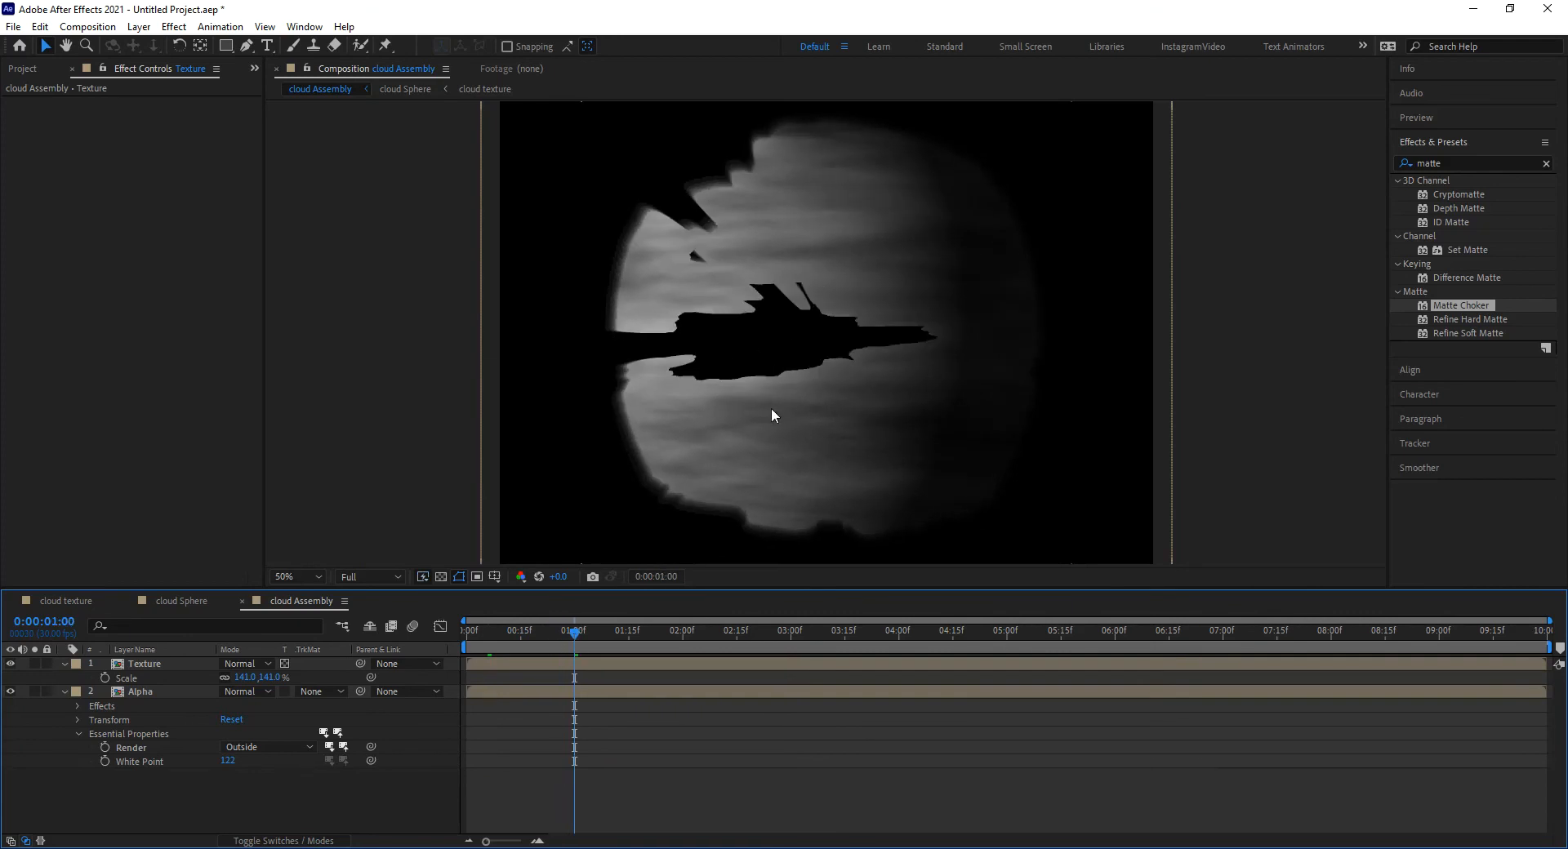
left_click_drag(543, 632, 452, 626)
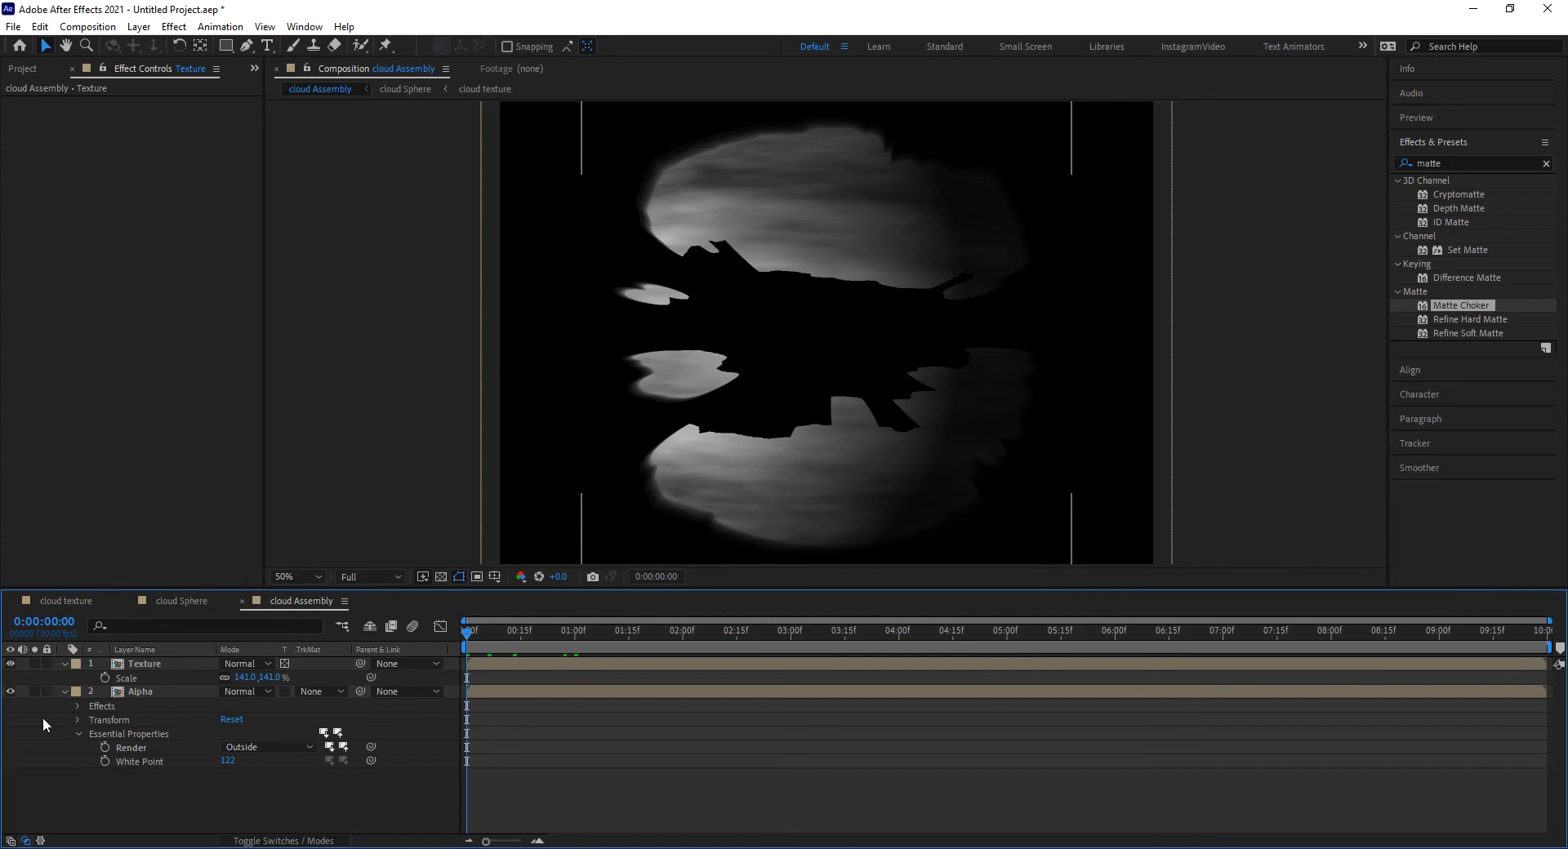
Collapse the Texture and Alpha layers and add a new adjustment layer above them
left_click(65, 692)
left_click(64, 665)
right_click(204, 712)
left_click(211, 727)
key("ctrl+alt+y")
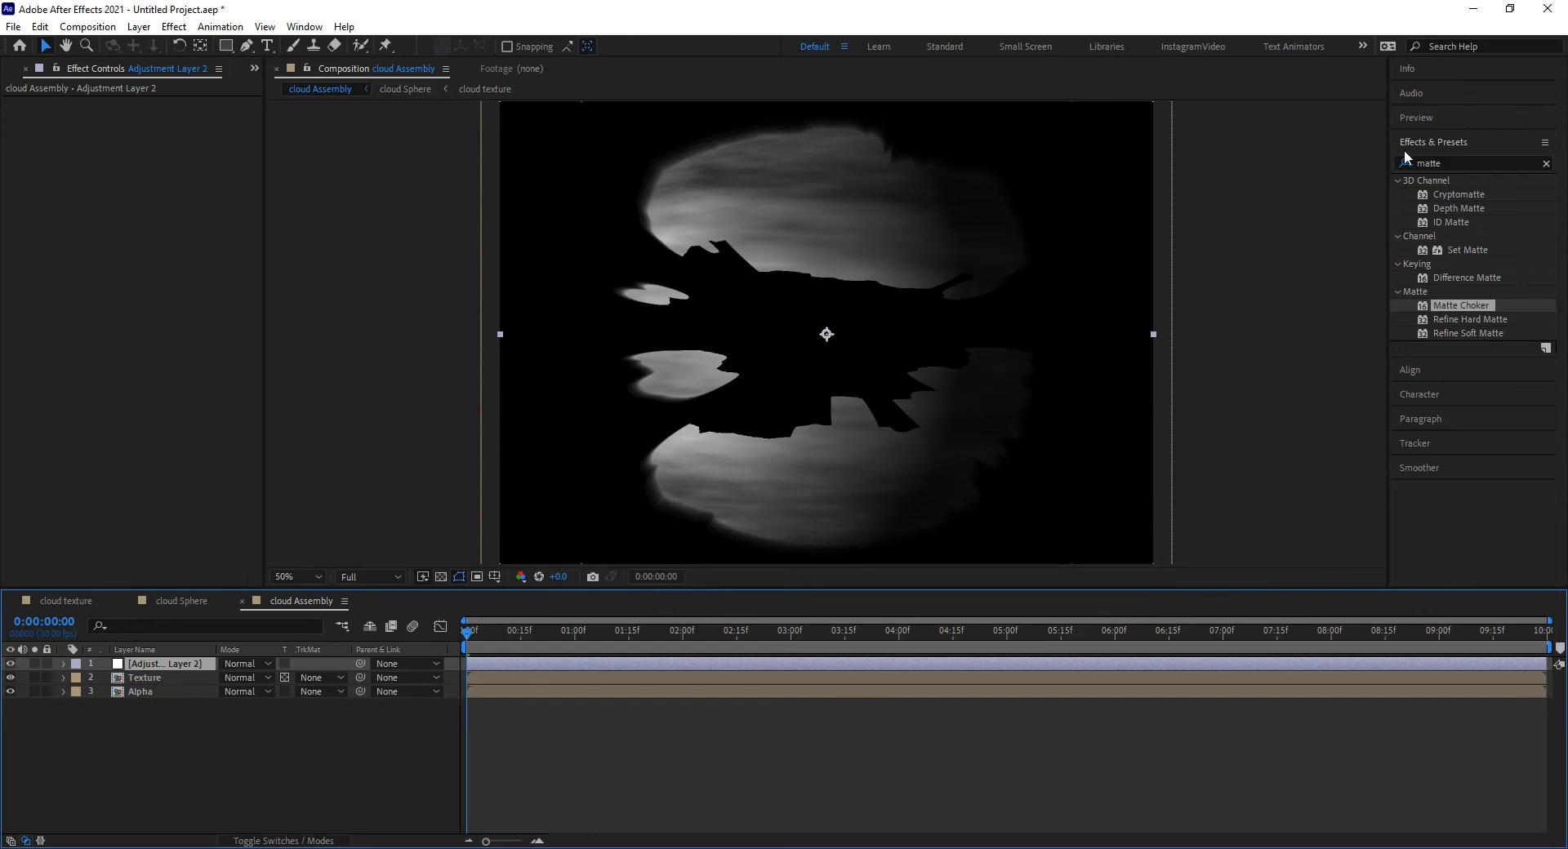
Apply Roughen Edges to the adjustment layer and set its Border to 80
left_click(1435, 161)
double_click(1461, 163)
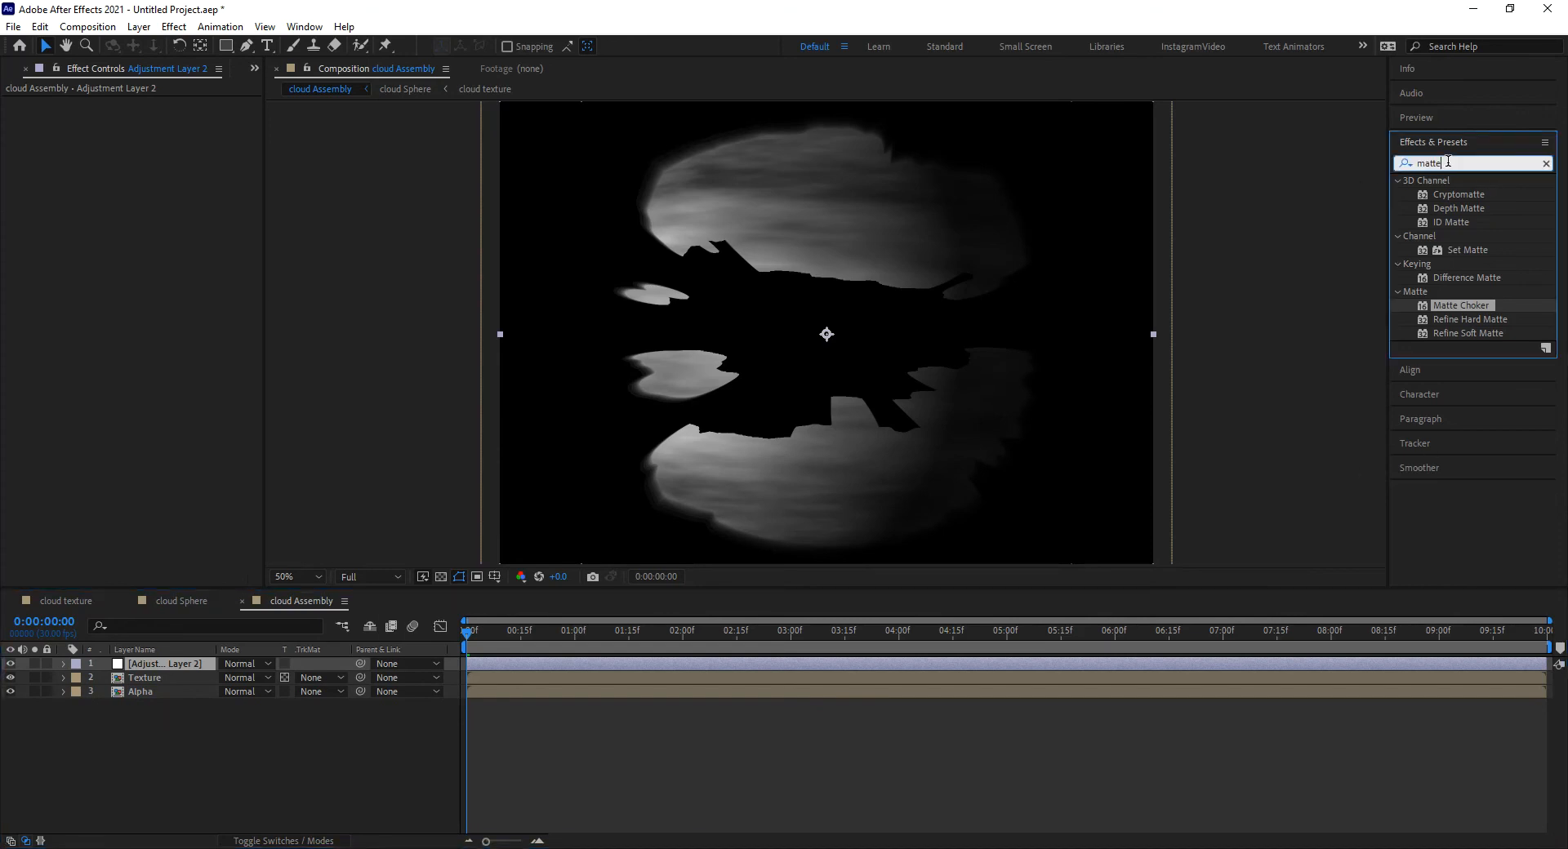
type("roughe")
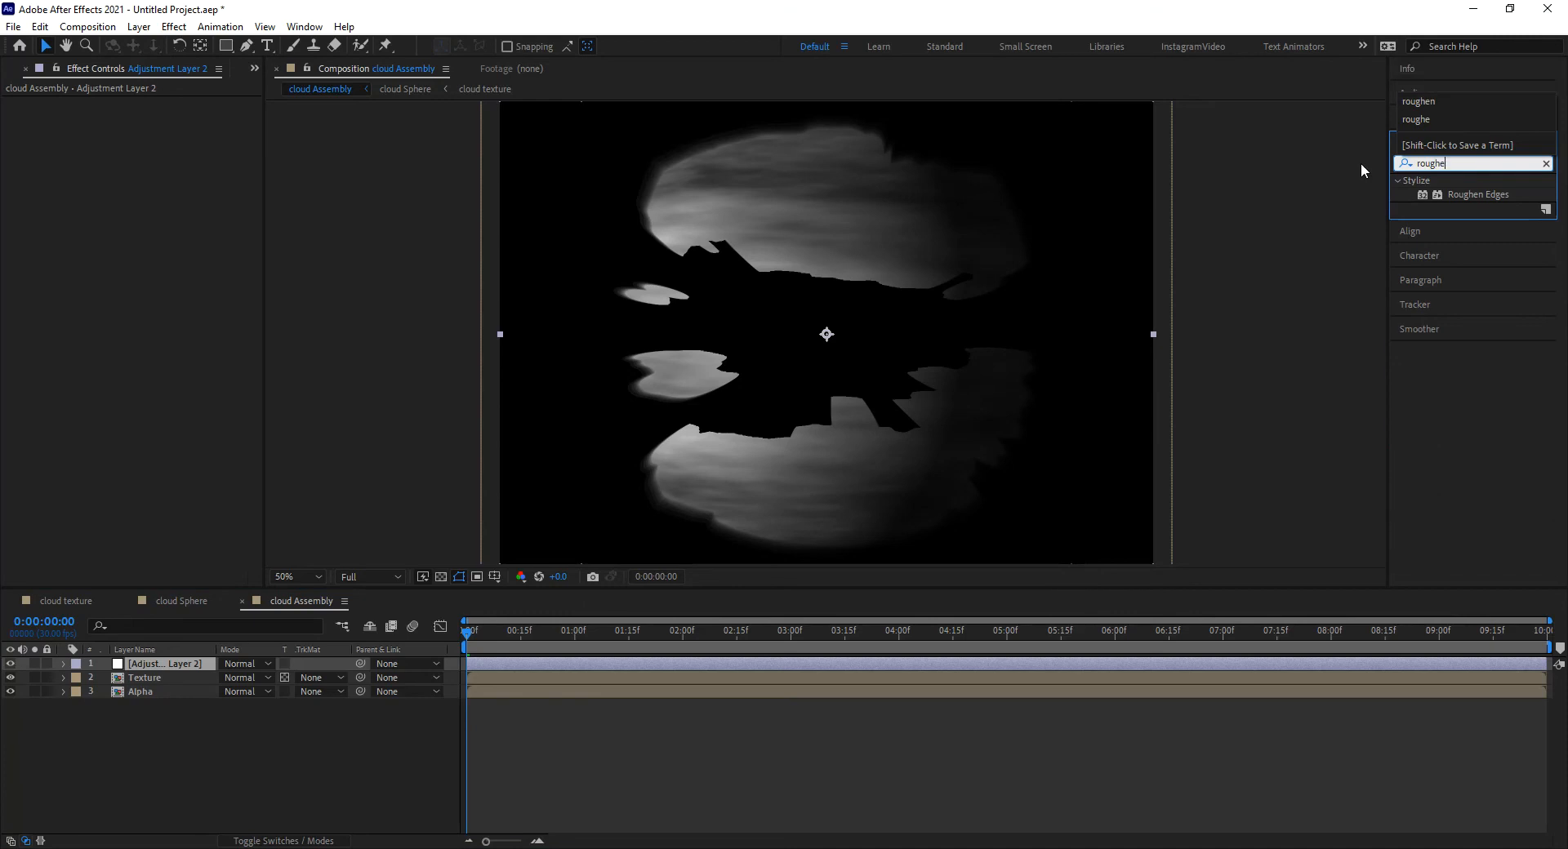
left_click_drag(1458, 198, 200, 663)
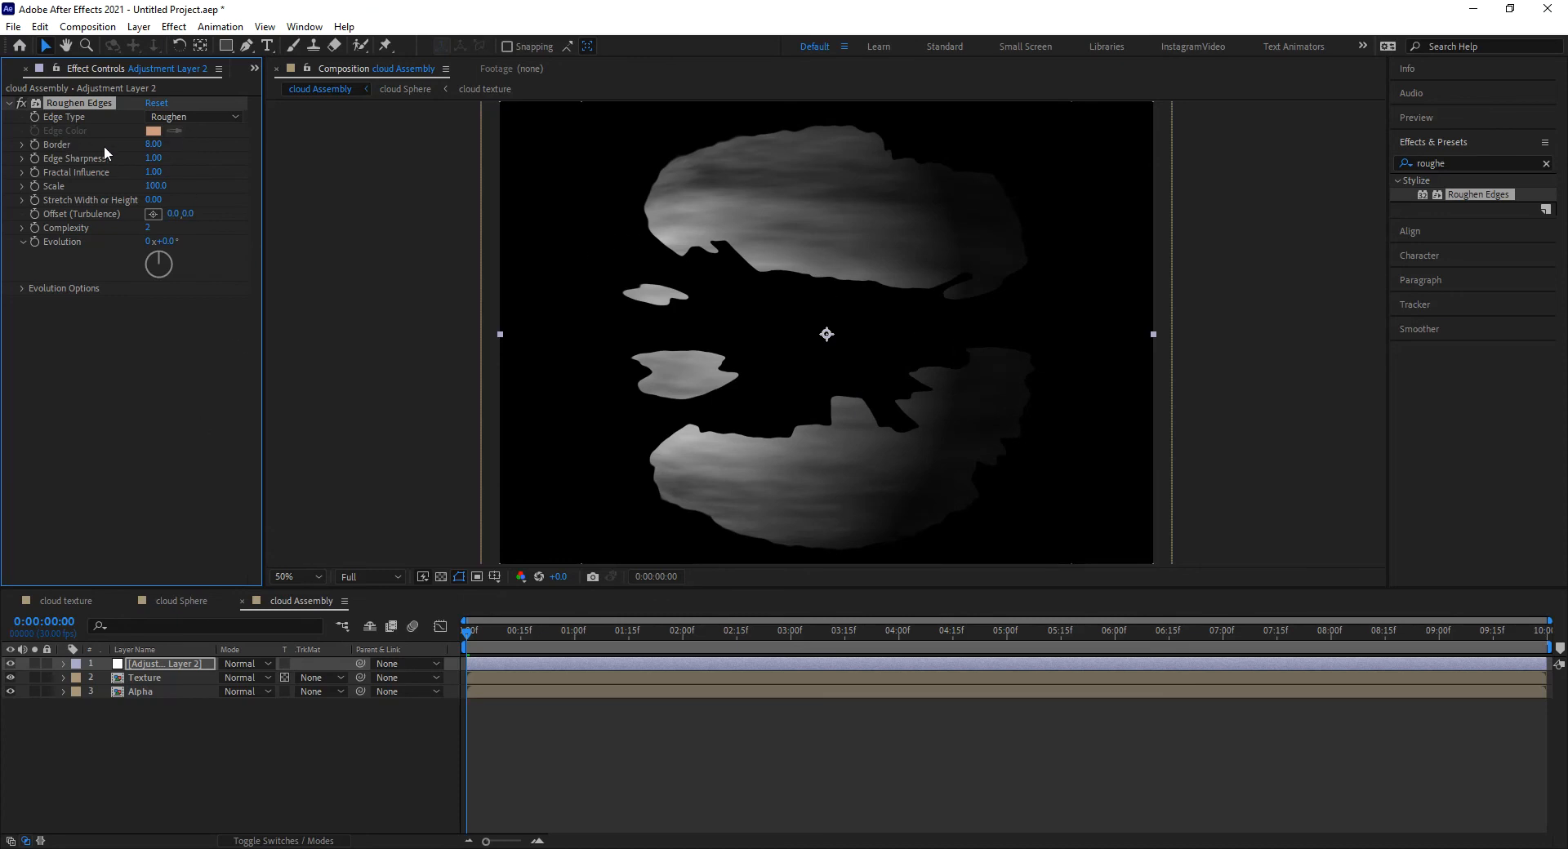
left_click(151, 145)
type("80")
key("Return")
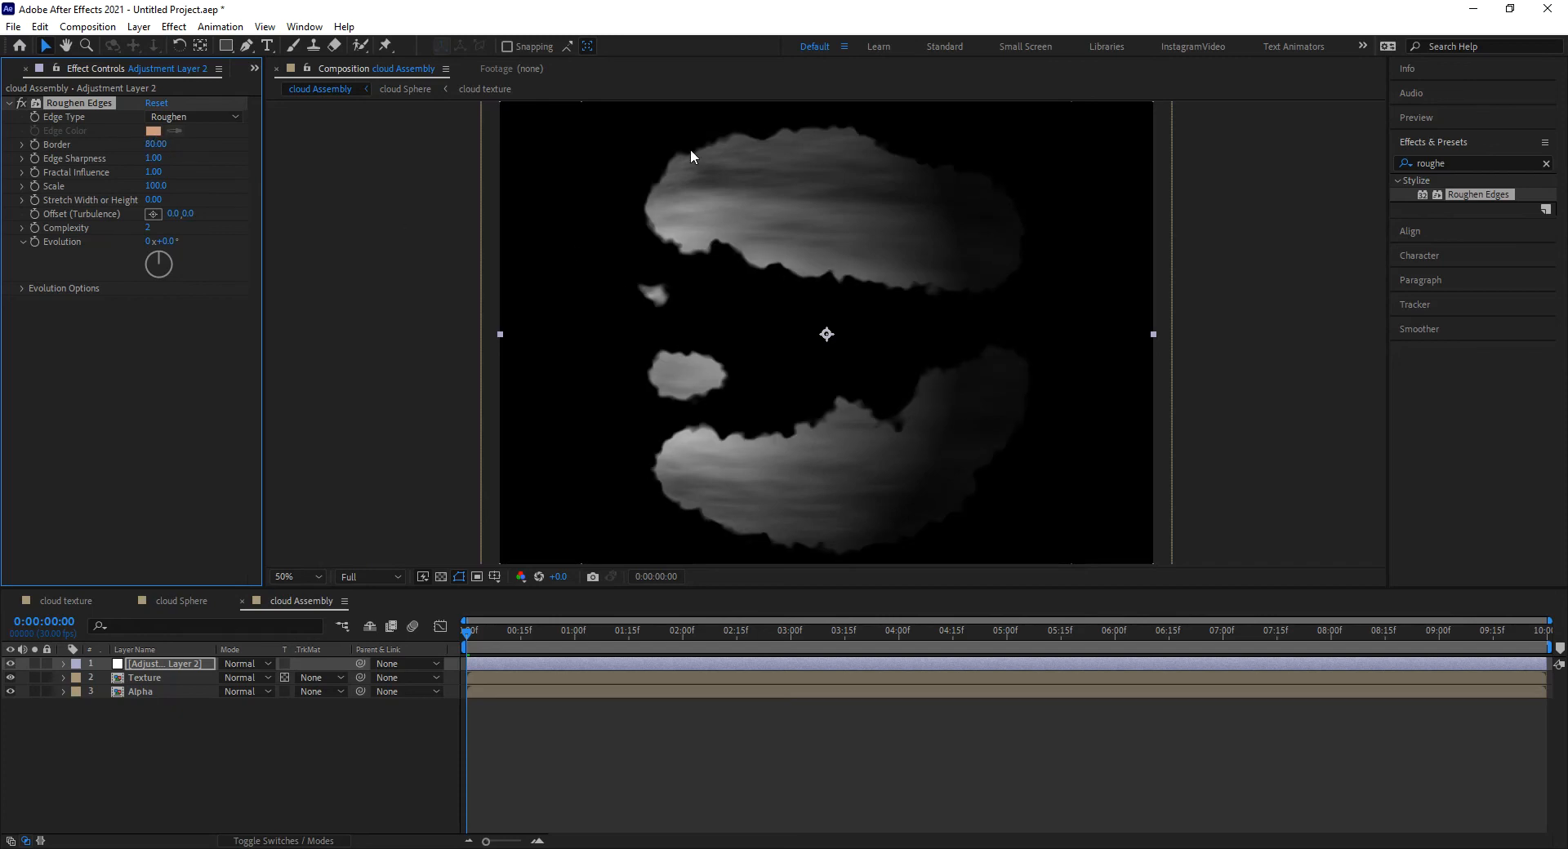
left_click_drag(949, 169, 969, 193)
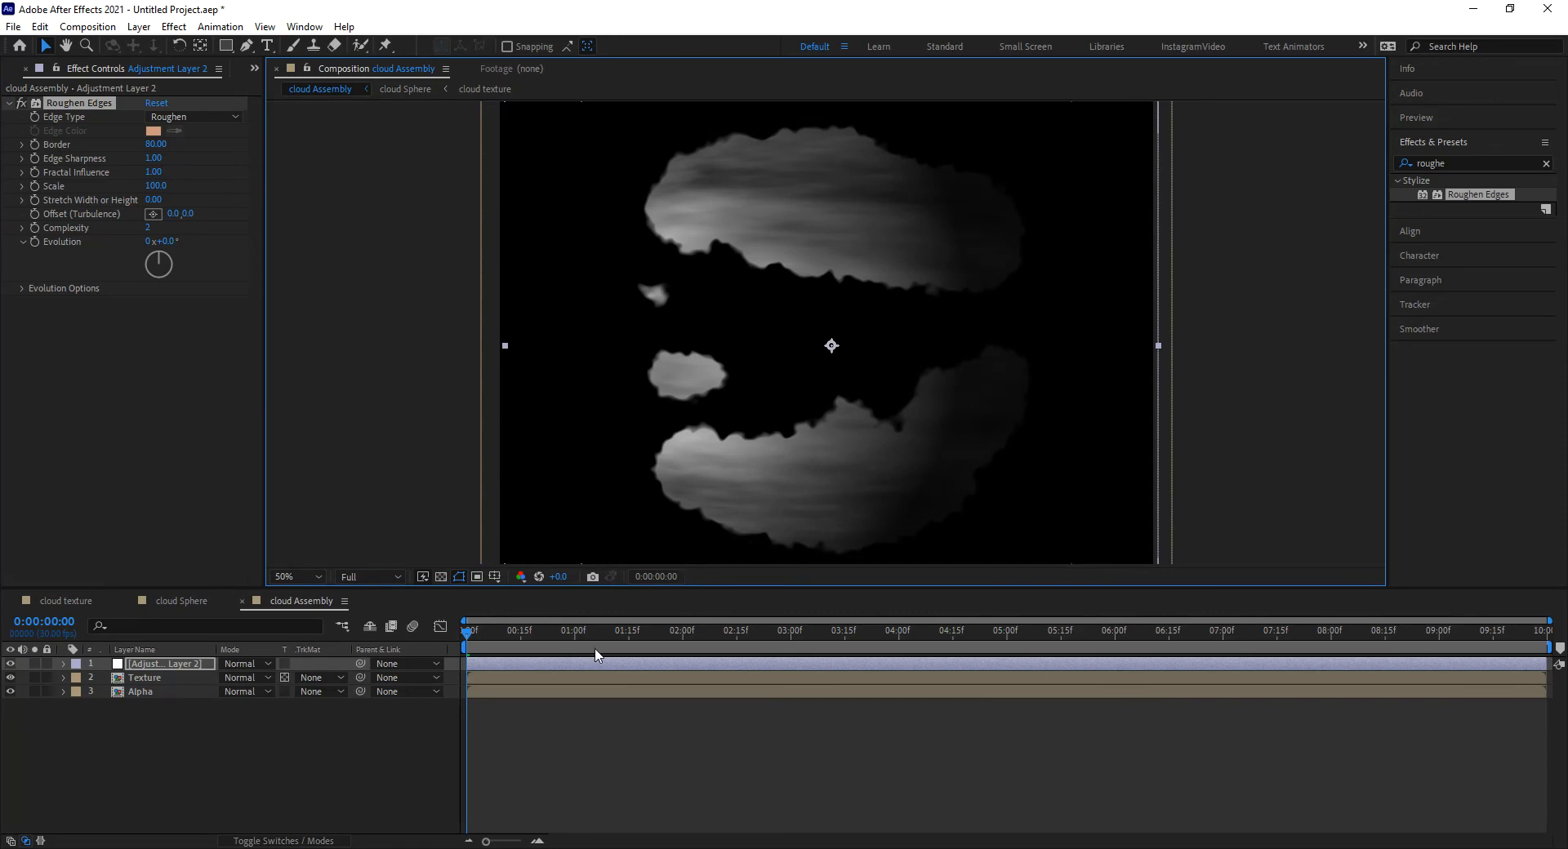
key("ctrl+z")
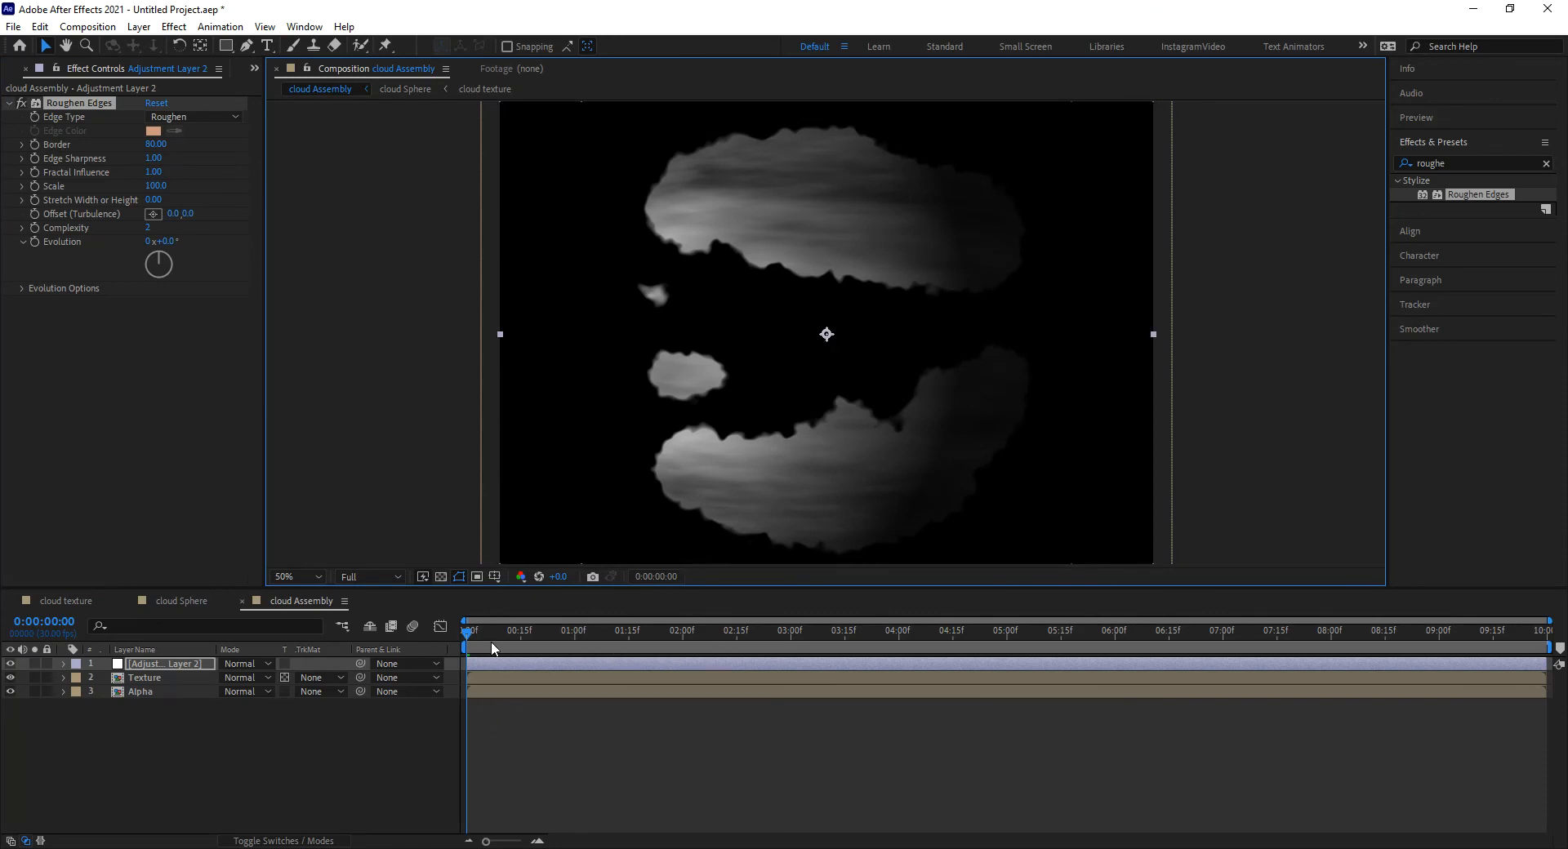
Go to 0:00:00:07 and lower the Roughen Edges Edge Sharpness to 0.08
mouse_move(487, 638)
left_mouse_down()
mouse_move(516, 639)
mouse_move(491, 634)
left_mouse_up()
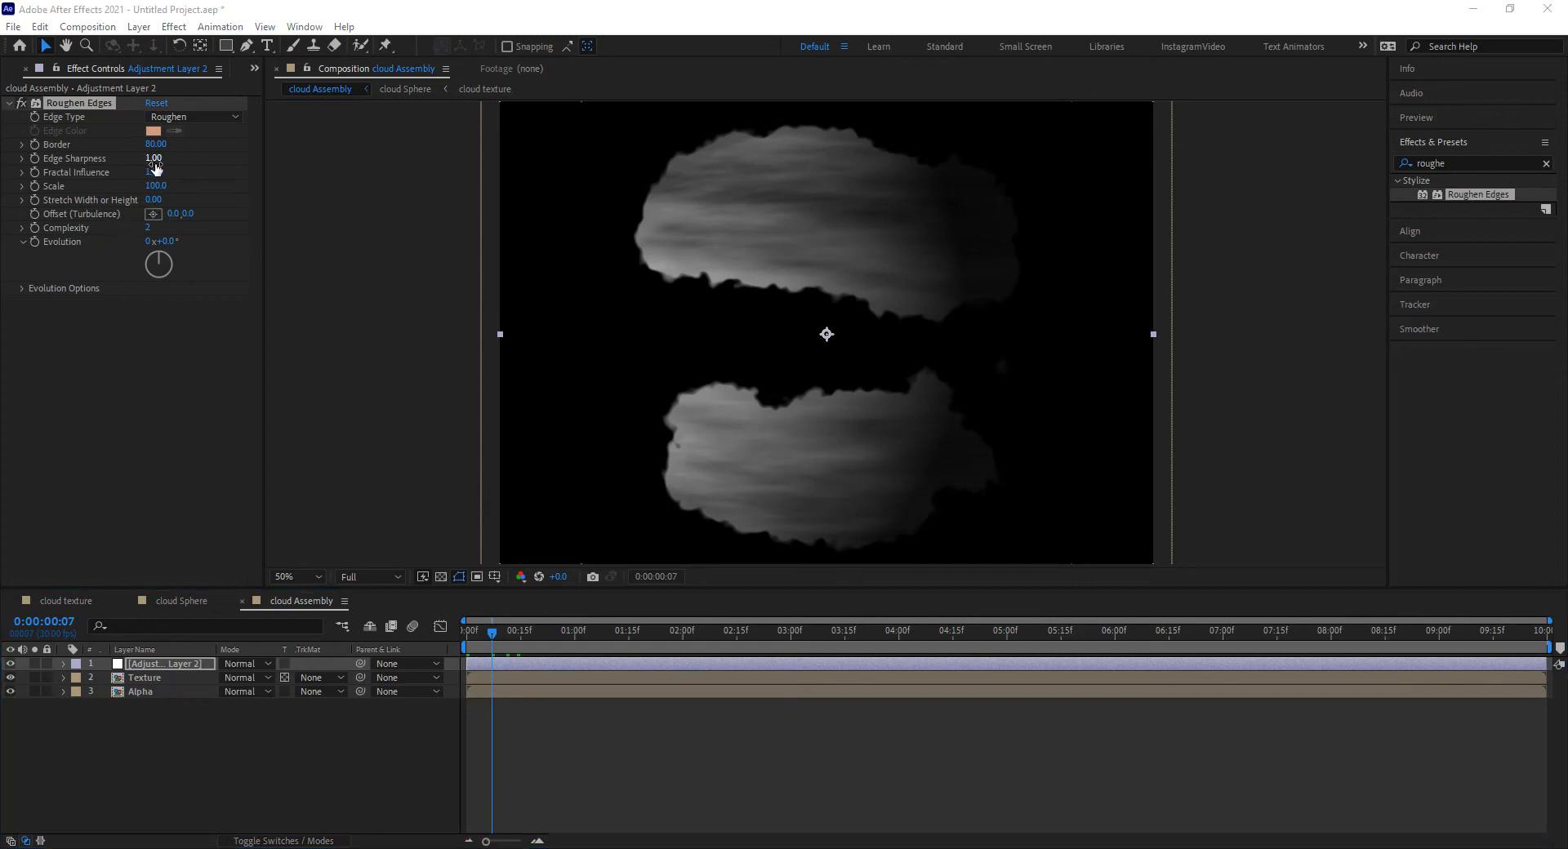
left_click_drag(155, 165, 103, 163)
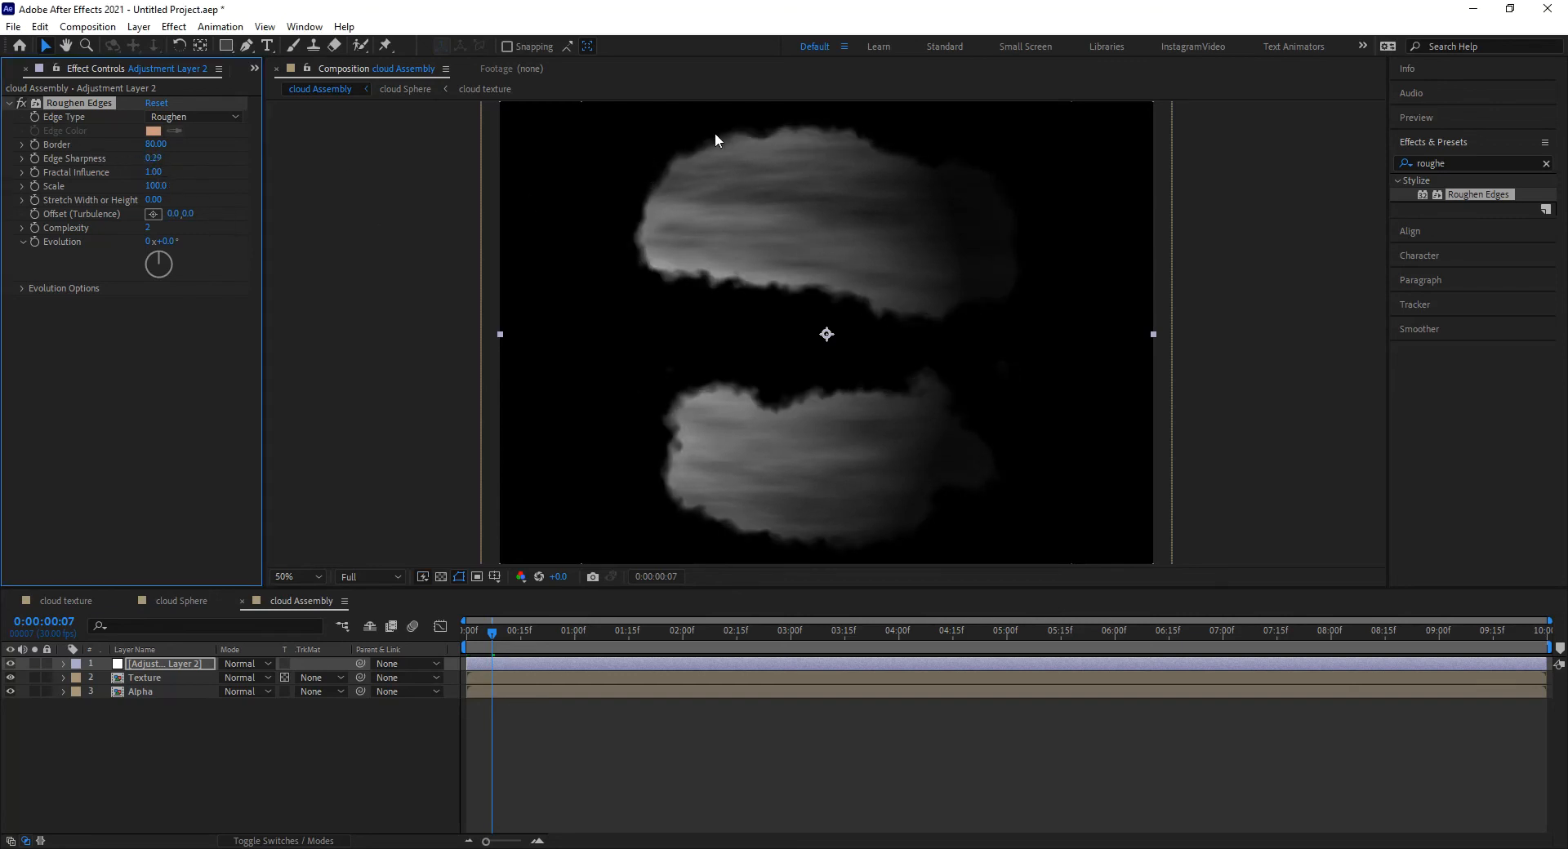
left_click_drag(152, 159, 131, 162)
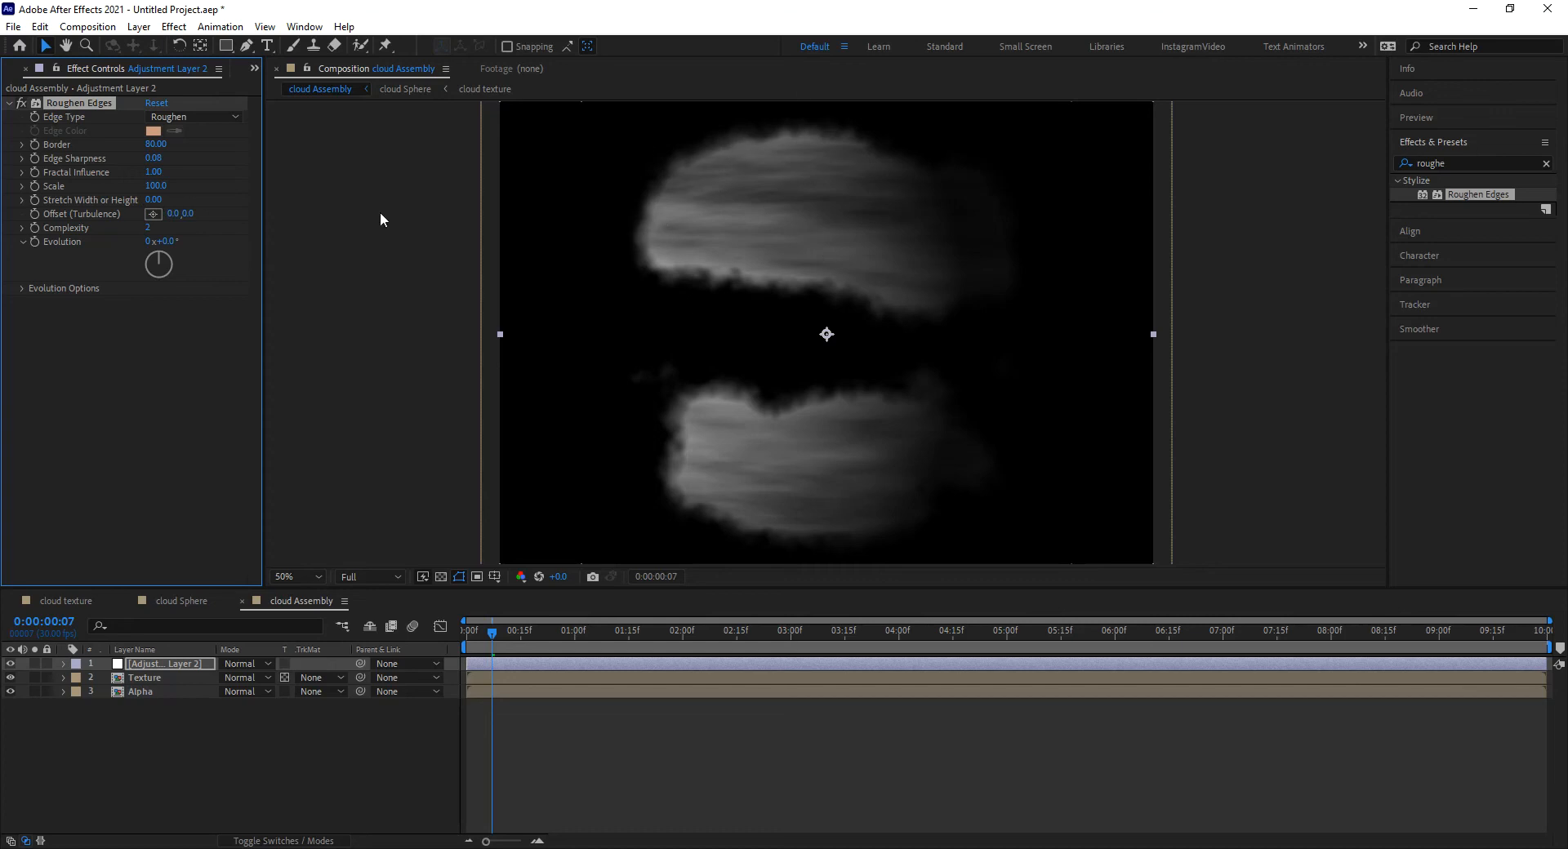
Set the Roughen Edges Stretch Width or Height to 0.9
left_click_drag(154, 200, 168, 203)
left_click(153, 201)
type("0.9")
key("Return")
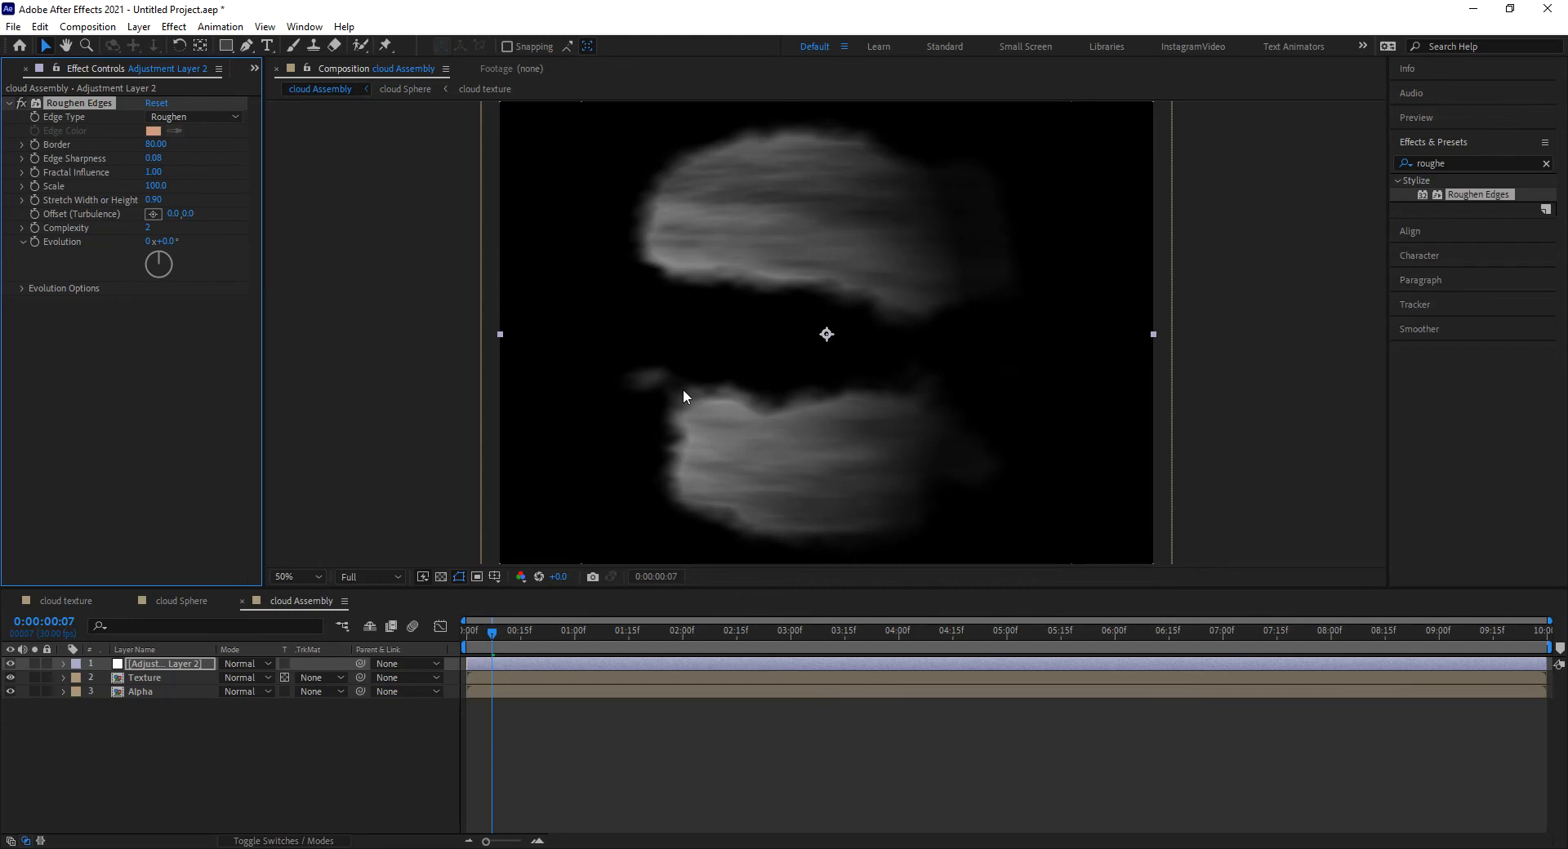
Inspect the cloud edges up close and set the Roughen Edges Complexity to 5
scroll(681, 391, "up", 1)
scroll(645, 411, "down", 1)
scroll(645, 410, "up", 2)
scroll(645, 410, "down", 1)
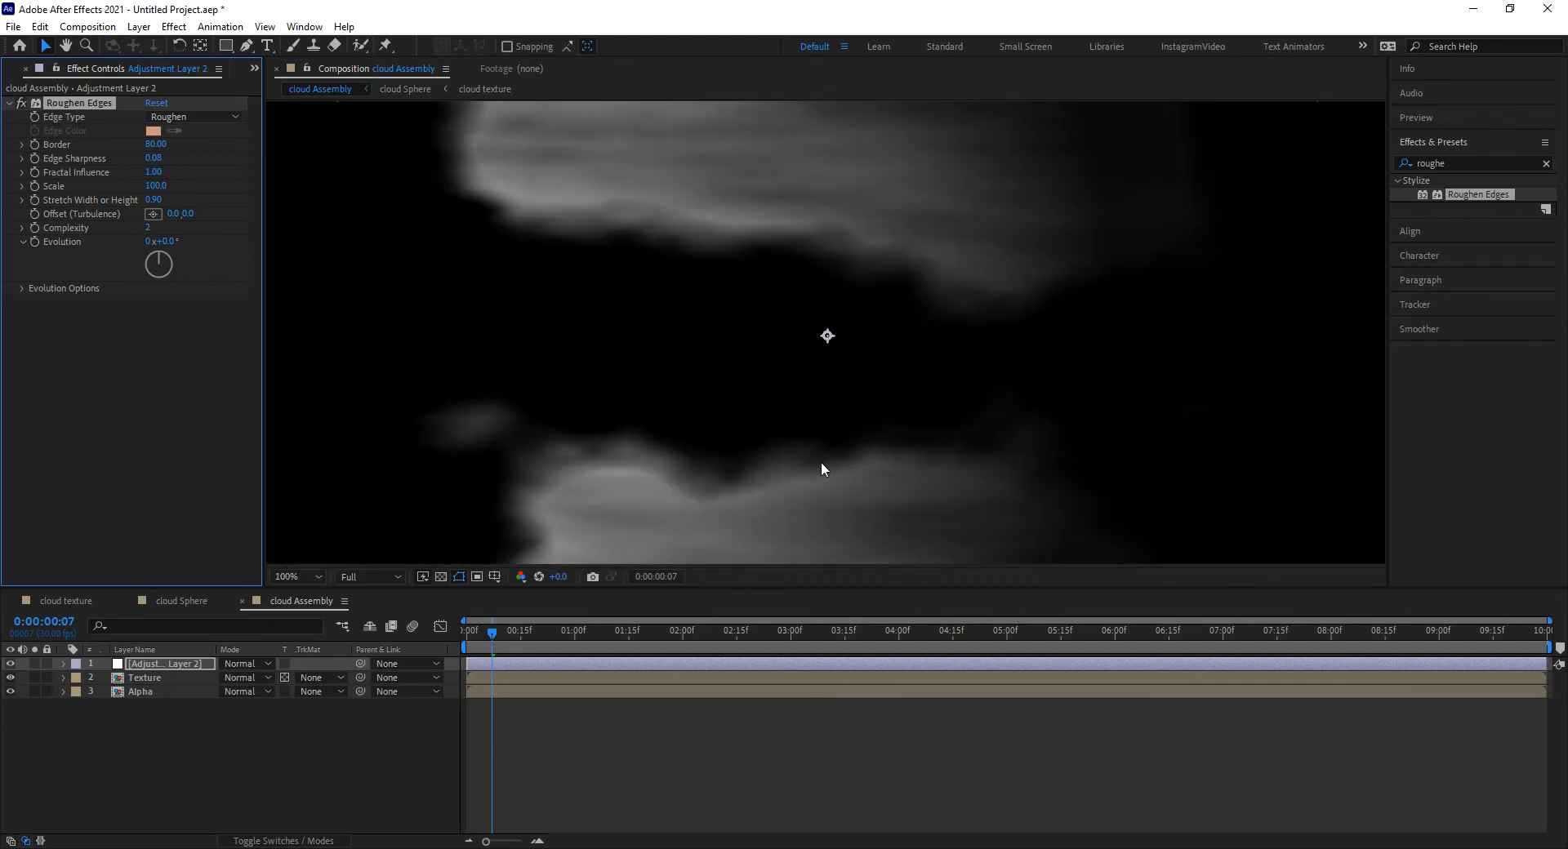
left_click(149, 227)
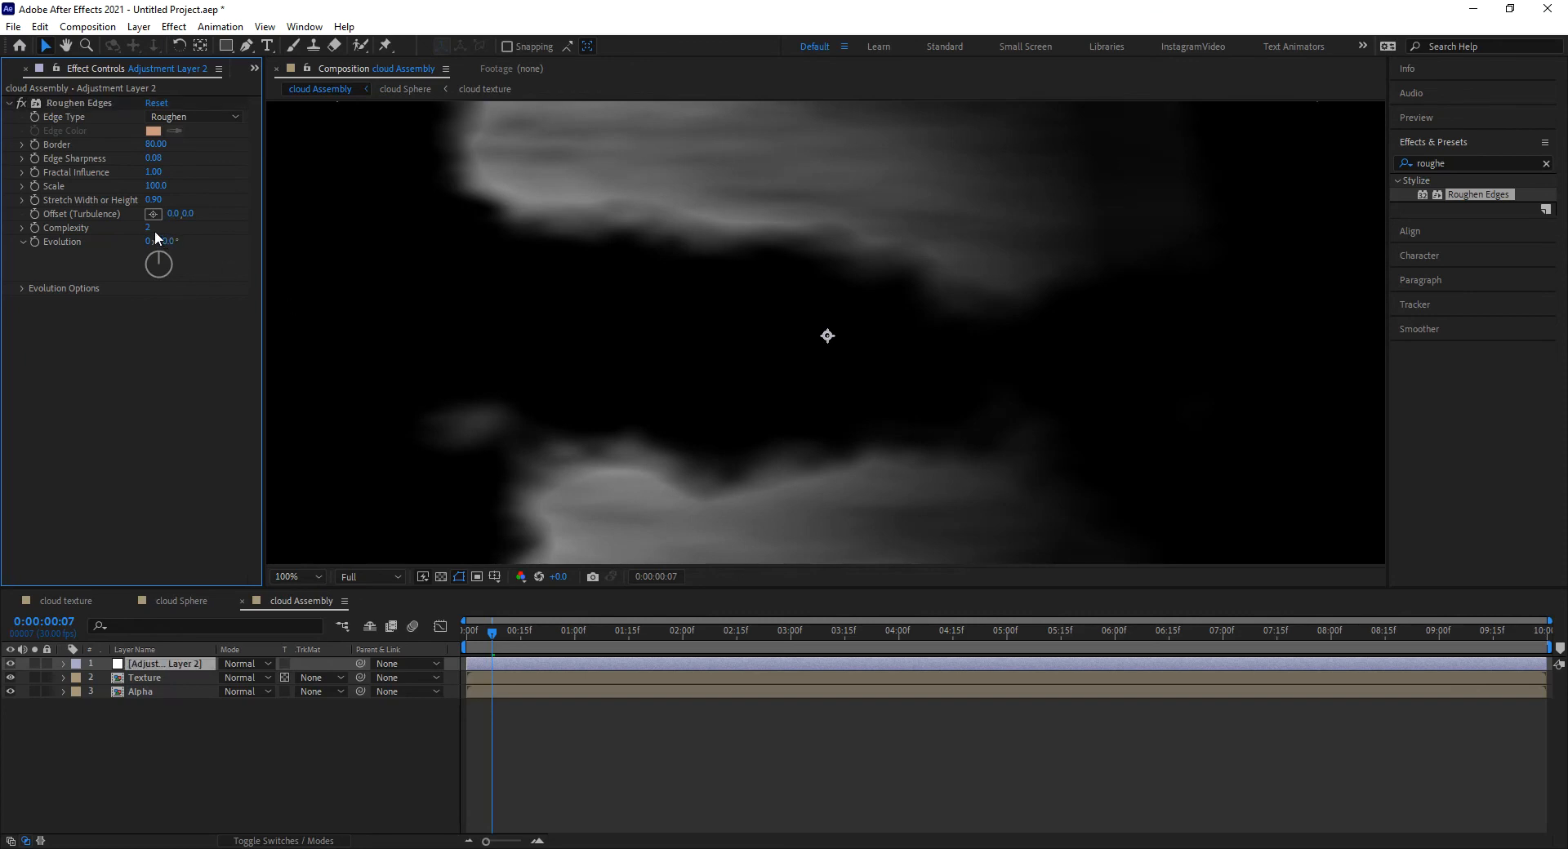
type("5")
key("Return")
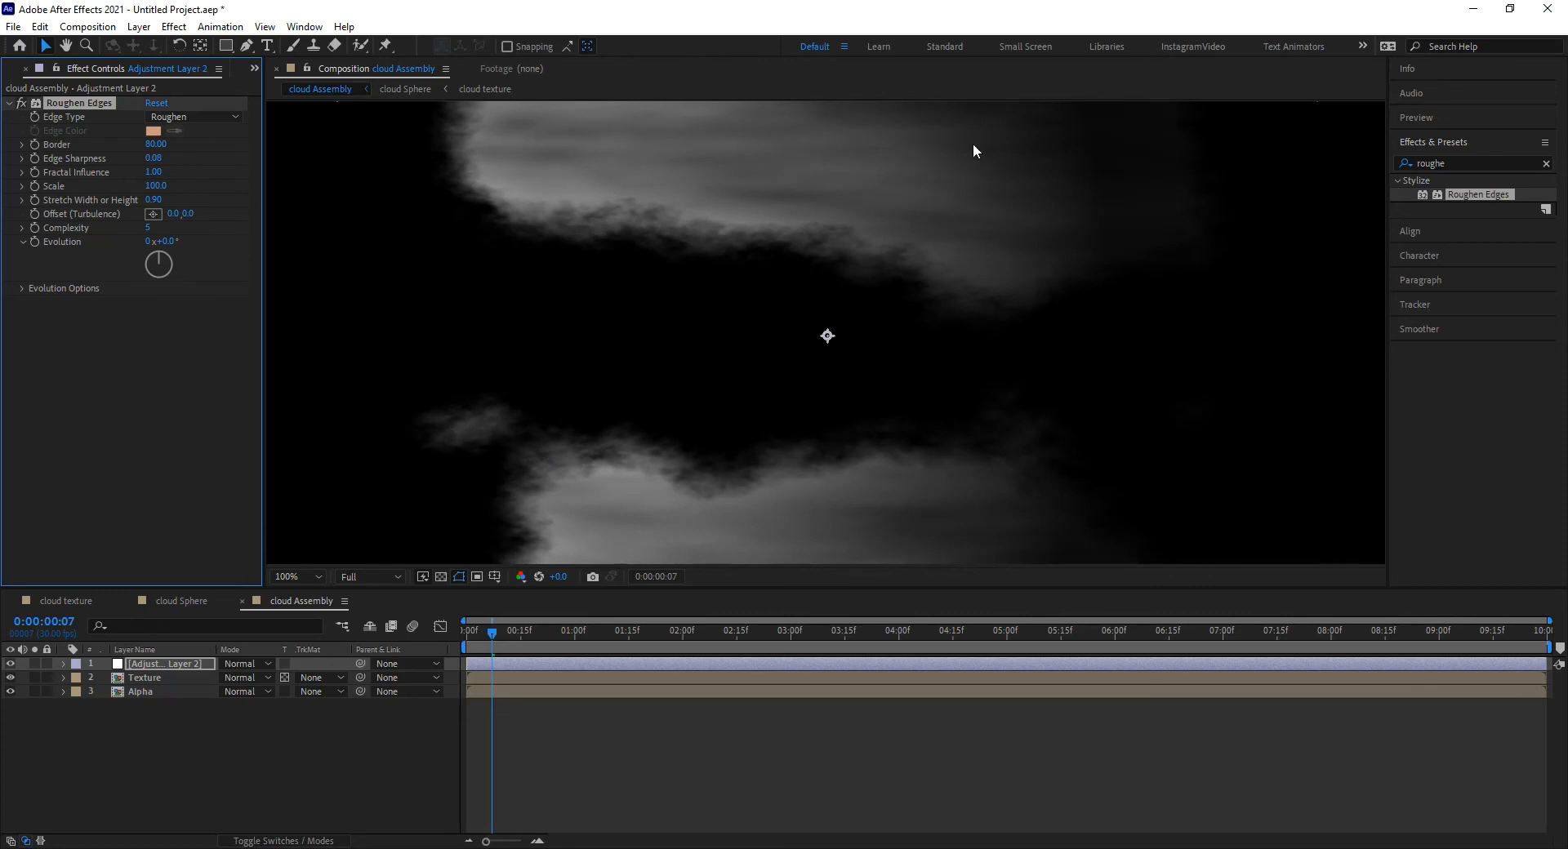
Preview the roughened cloud animation at full view and move the playhead to 0:00:00:15
key("comma")
key("space")
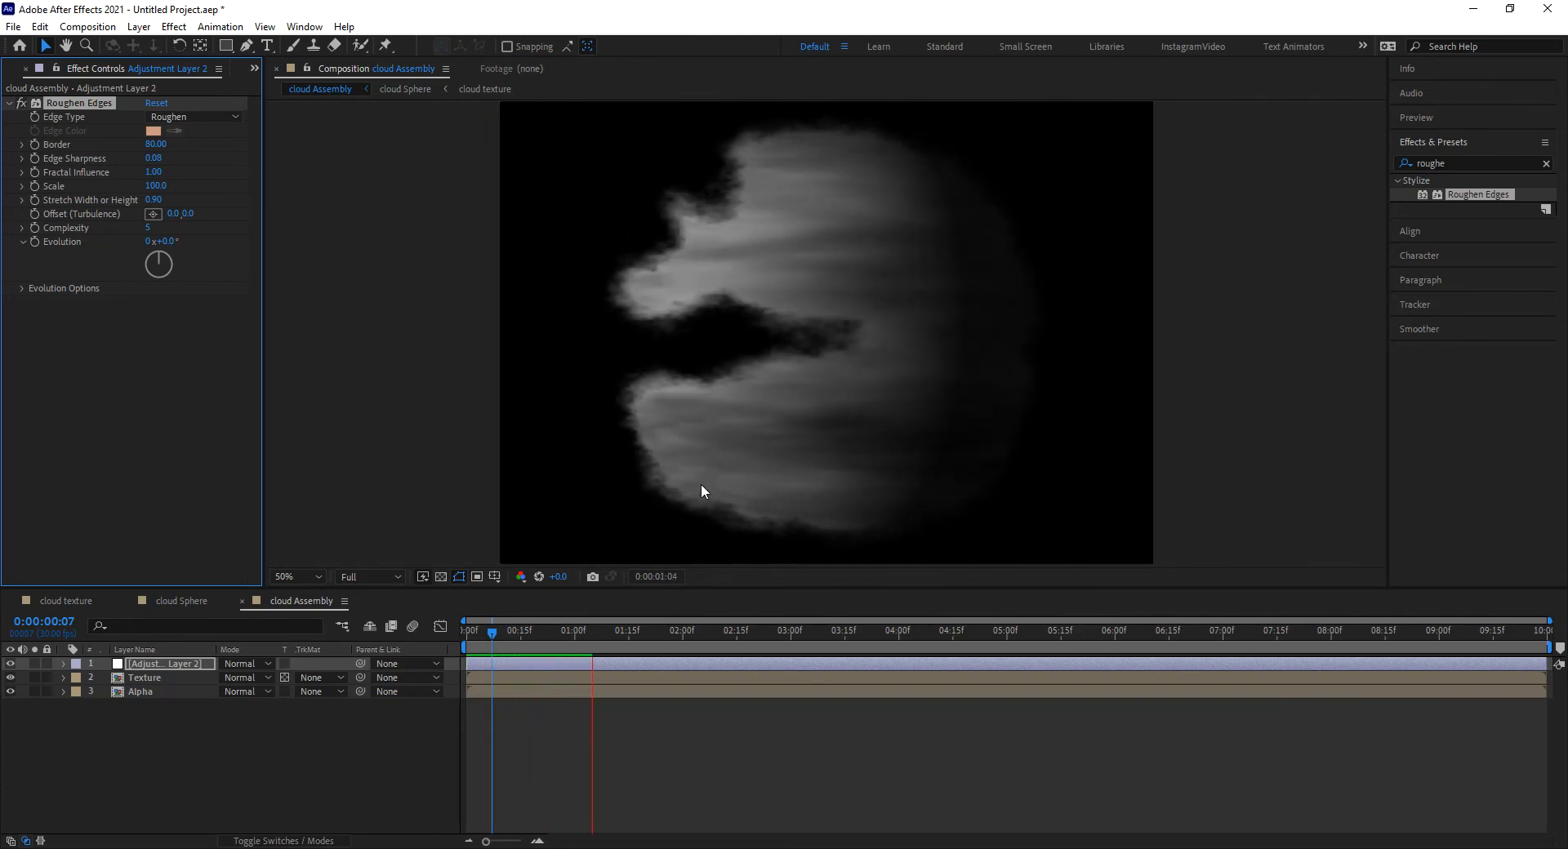
key("space")
left_click_drag(490, 625, 520, 634)
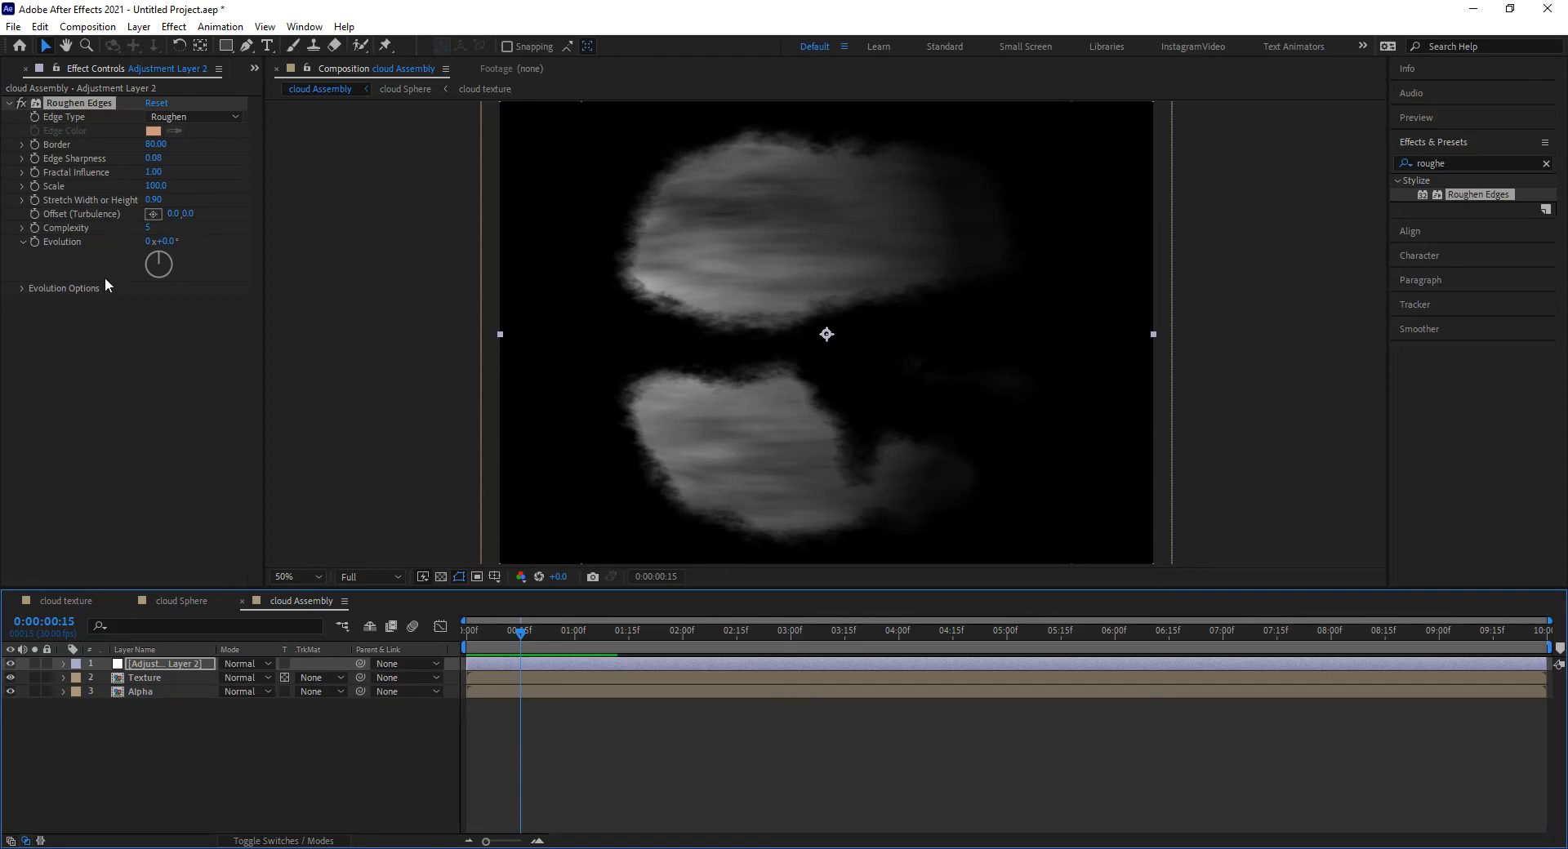
Add the expression [time*-1000, time*-400]; to the Roughen Edges Offset (Turbulence) of the adjustment layer
left_click(34, 214, "alt")
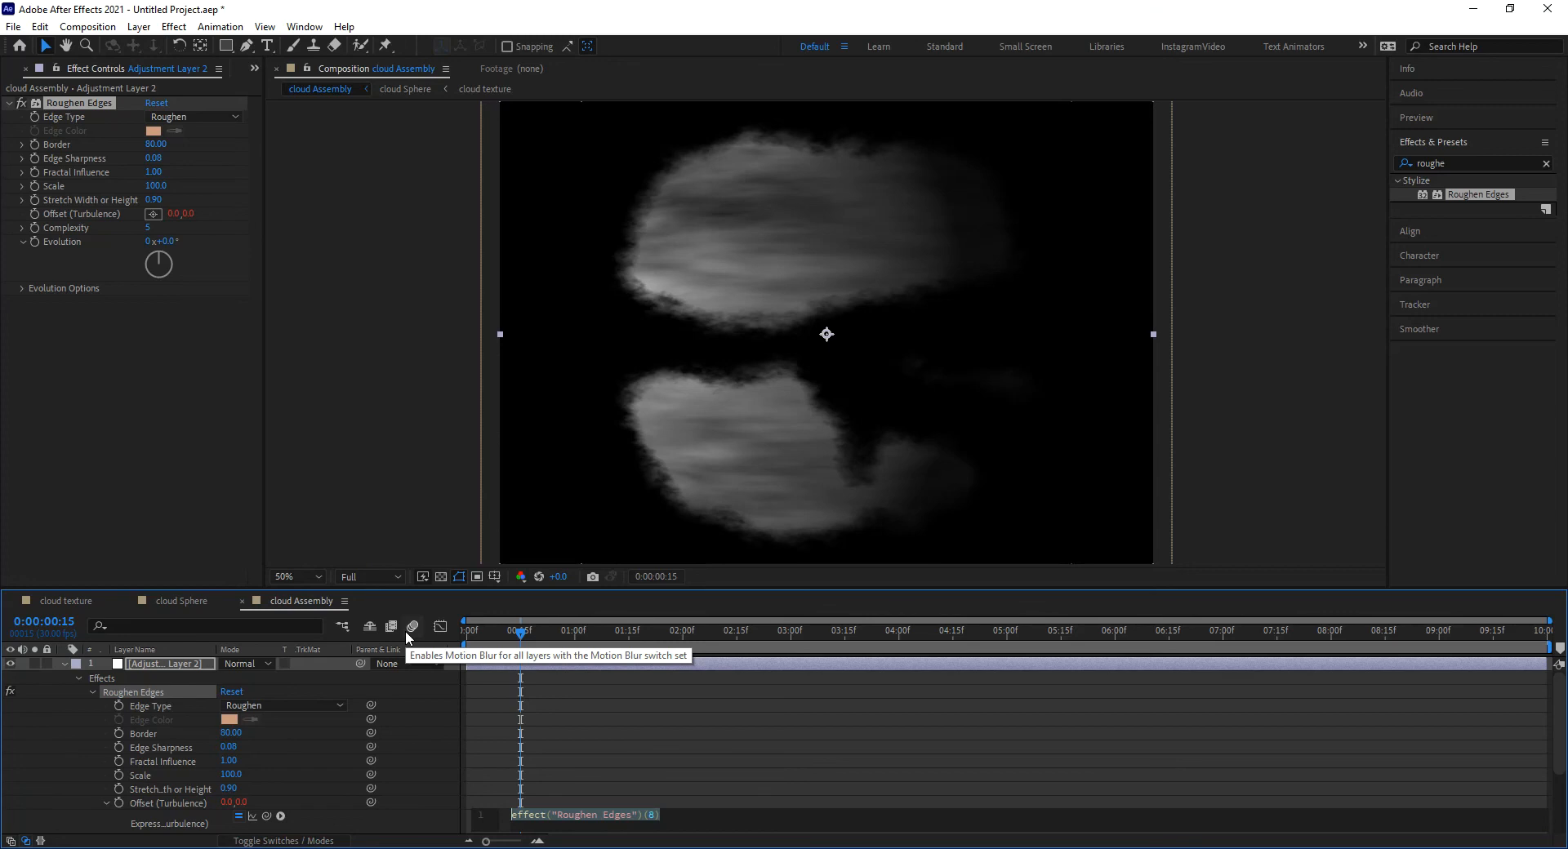
key("BackSpace")
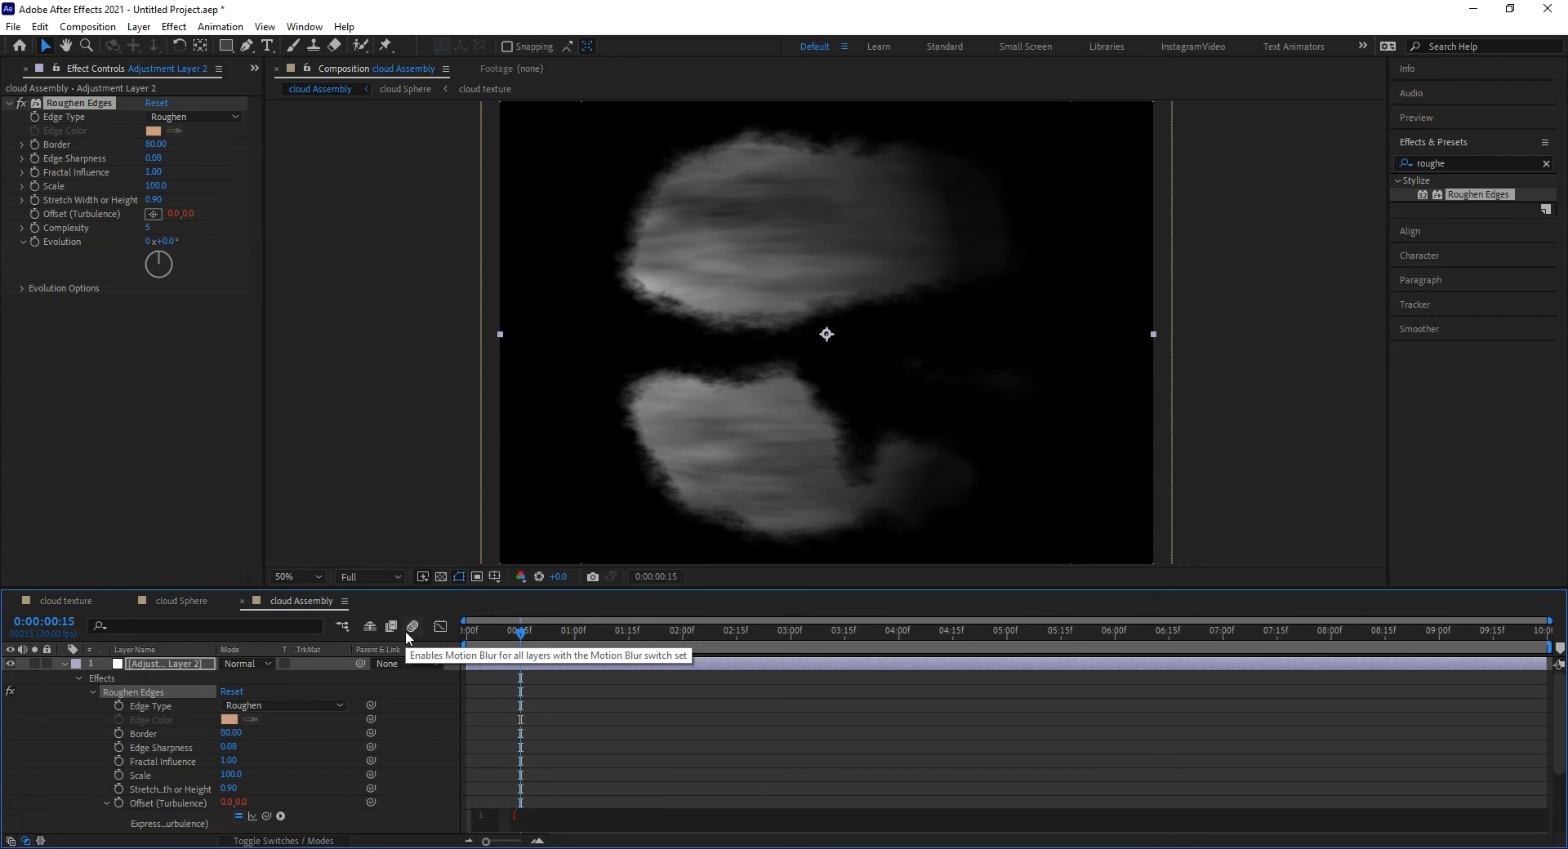
type("[tim")
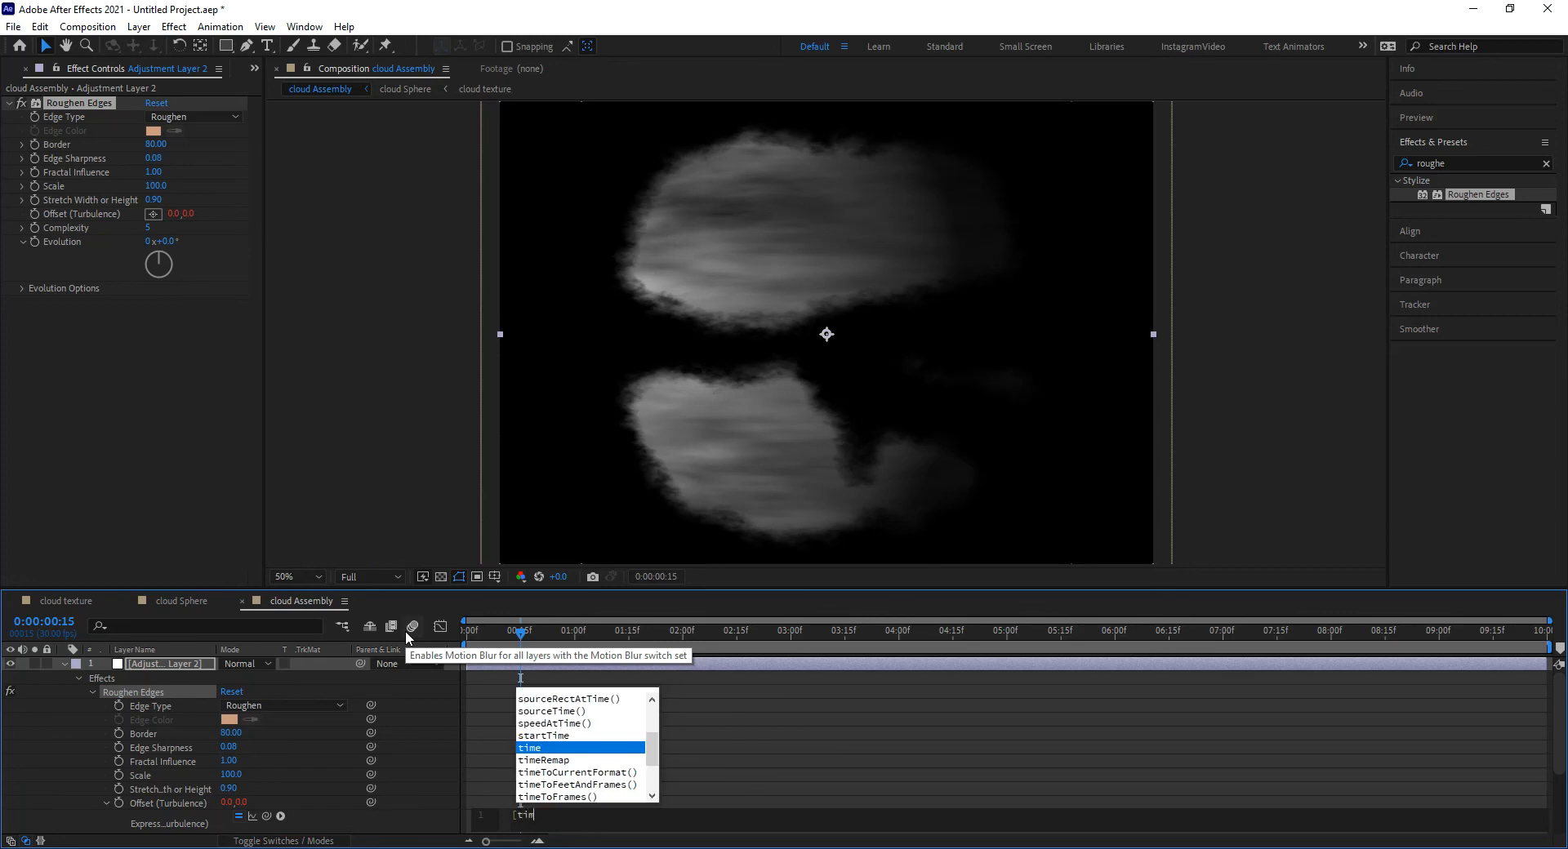
type("e*")
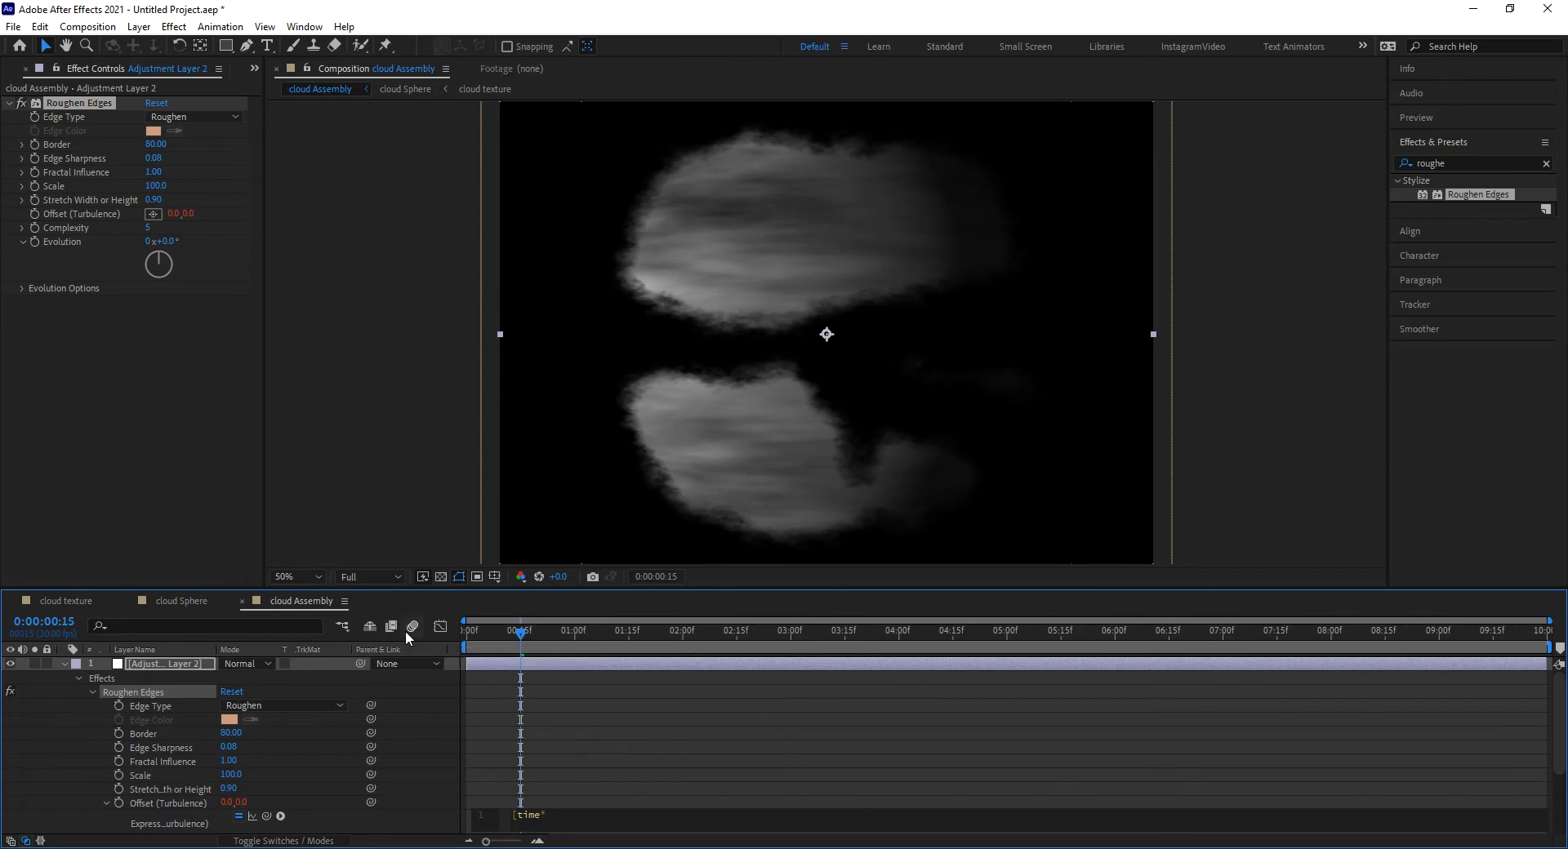
type("-1000, time*-400")
Preview the drifting cloud edges from the first frame, then collapse the adjustment layer's properties
left_click_drag(520, 633, 429, 637)
key("space")
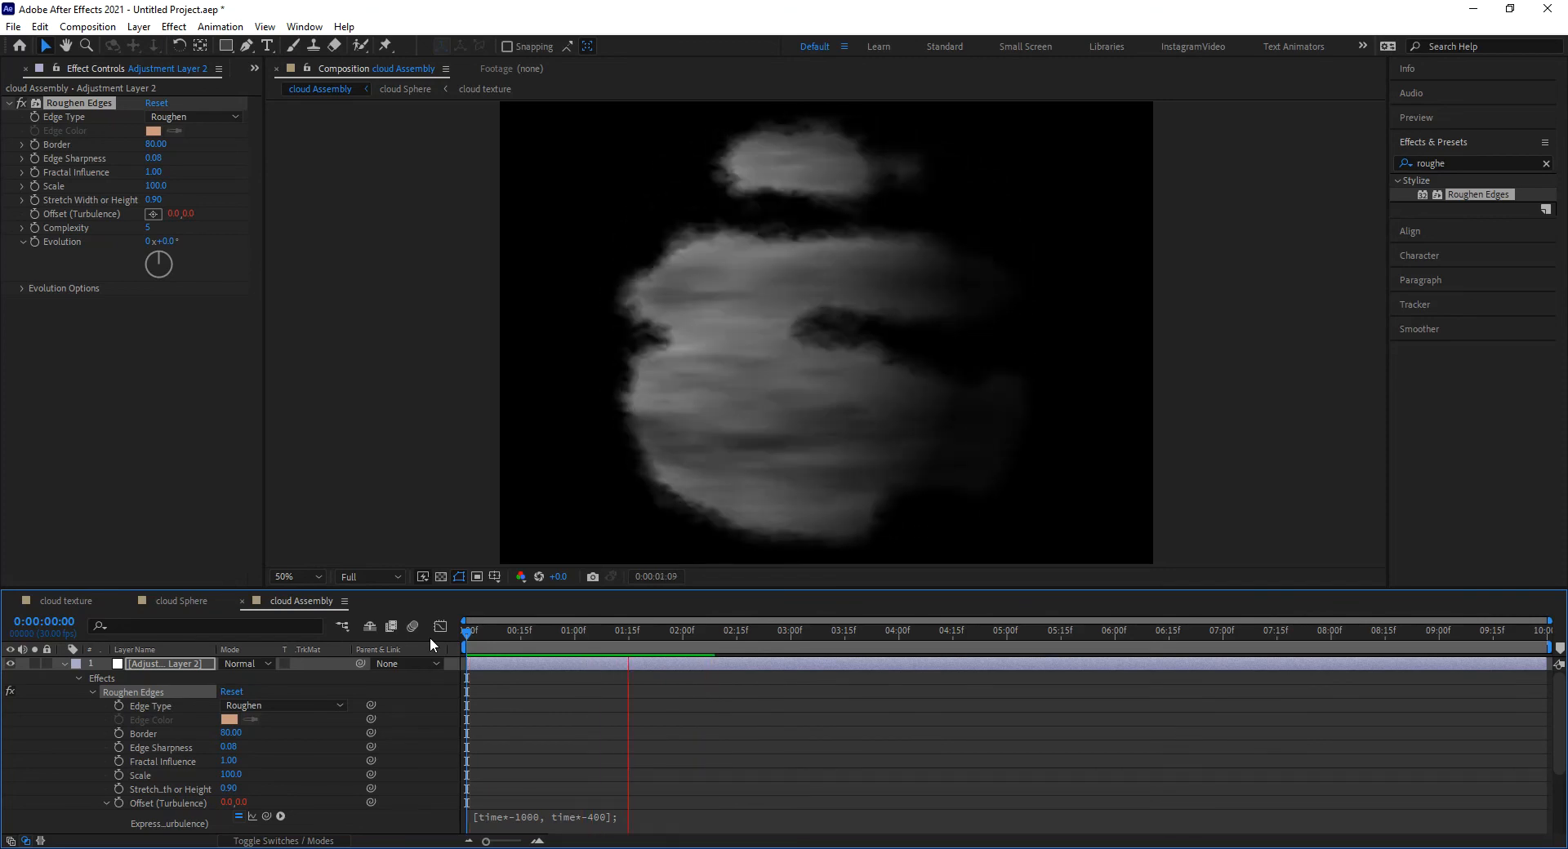
key("space")
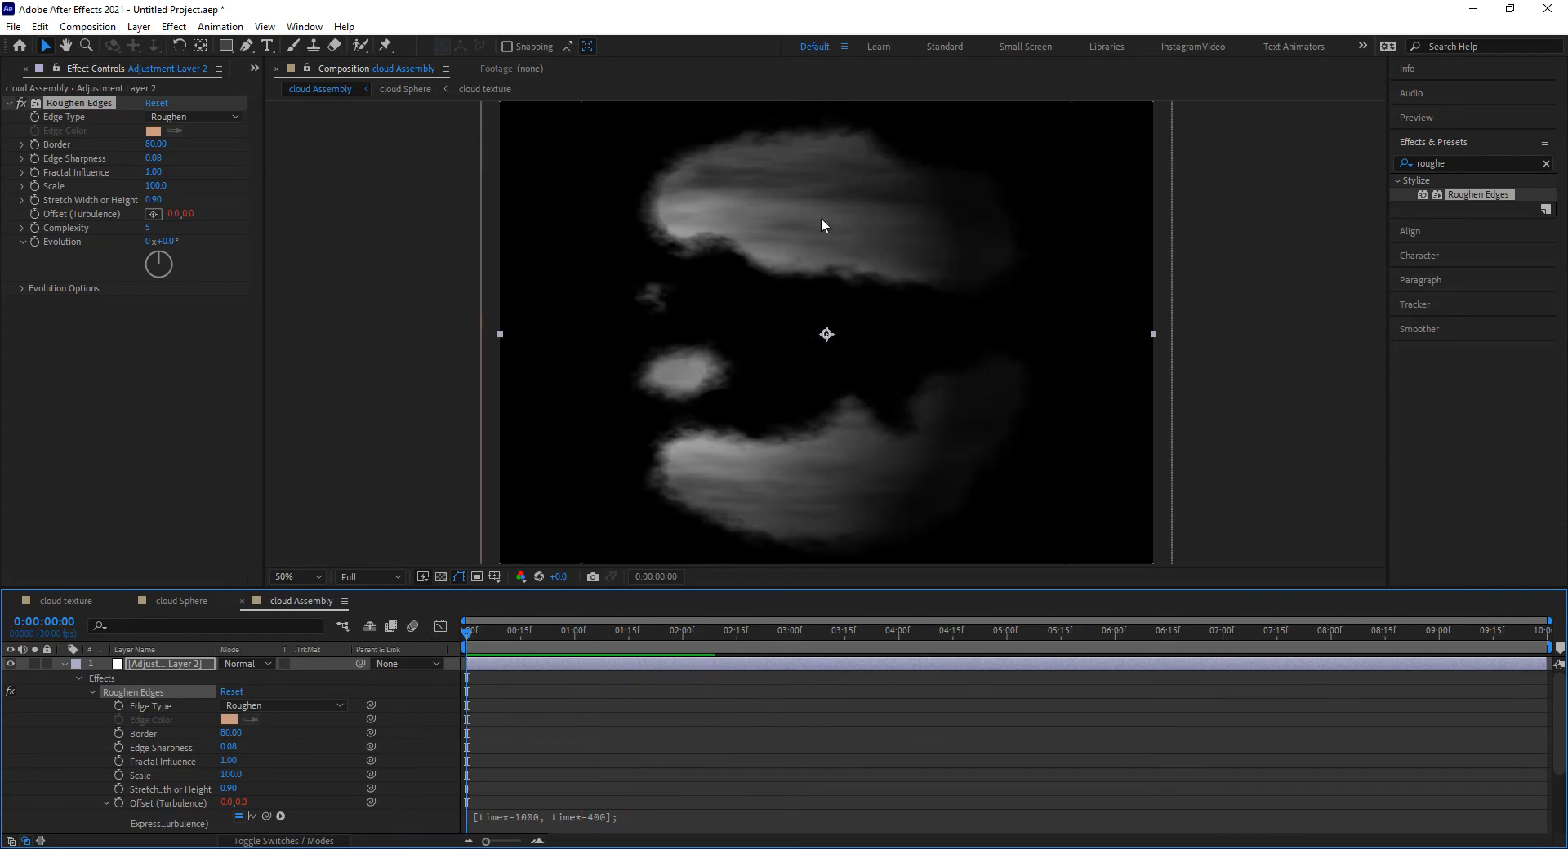
key("space")
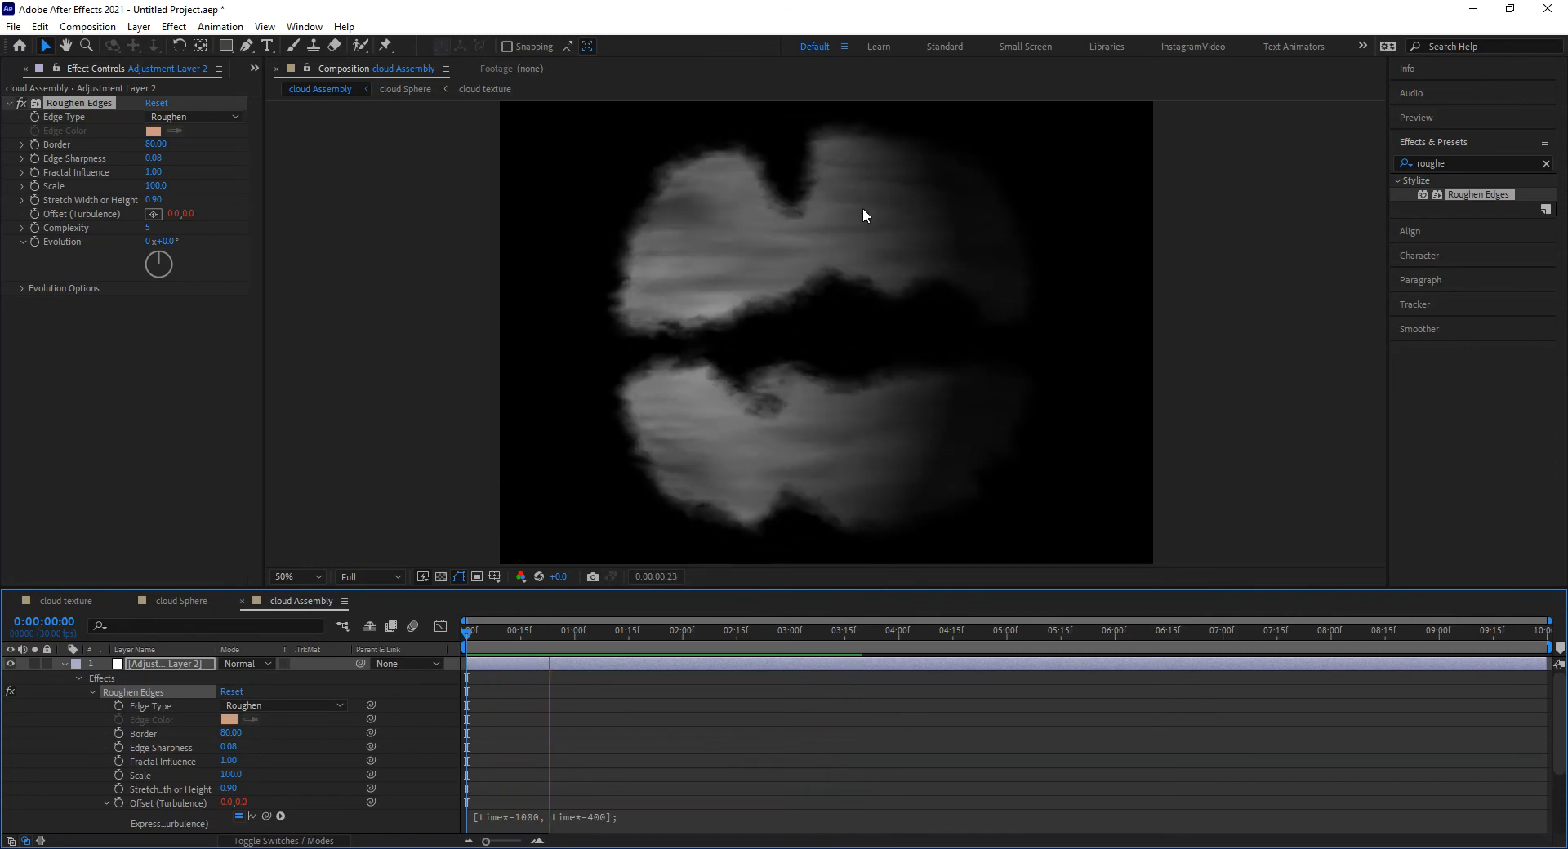
key("space")
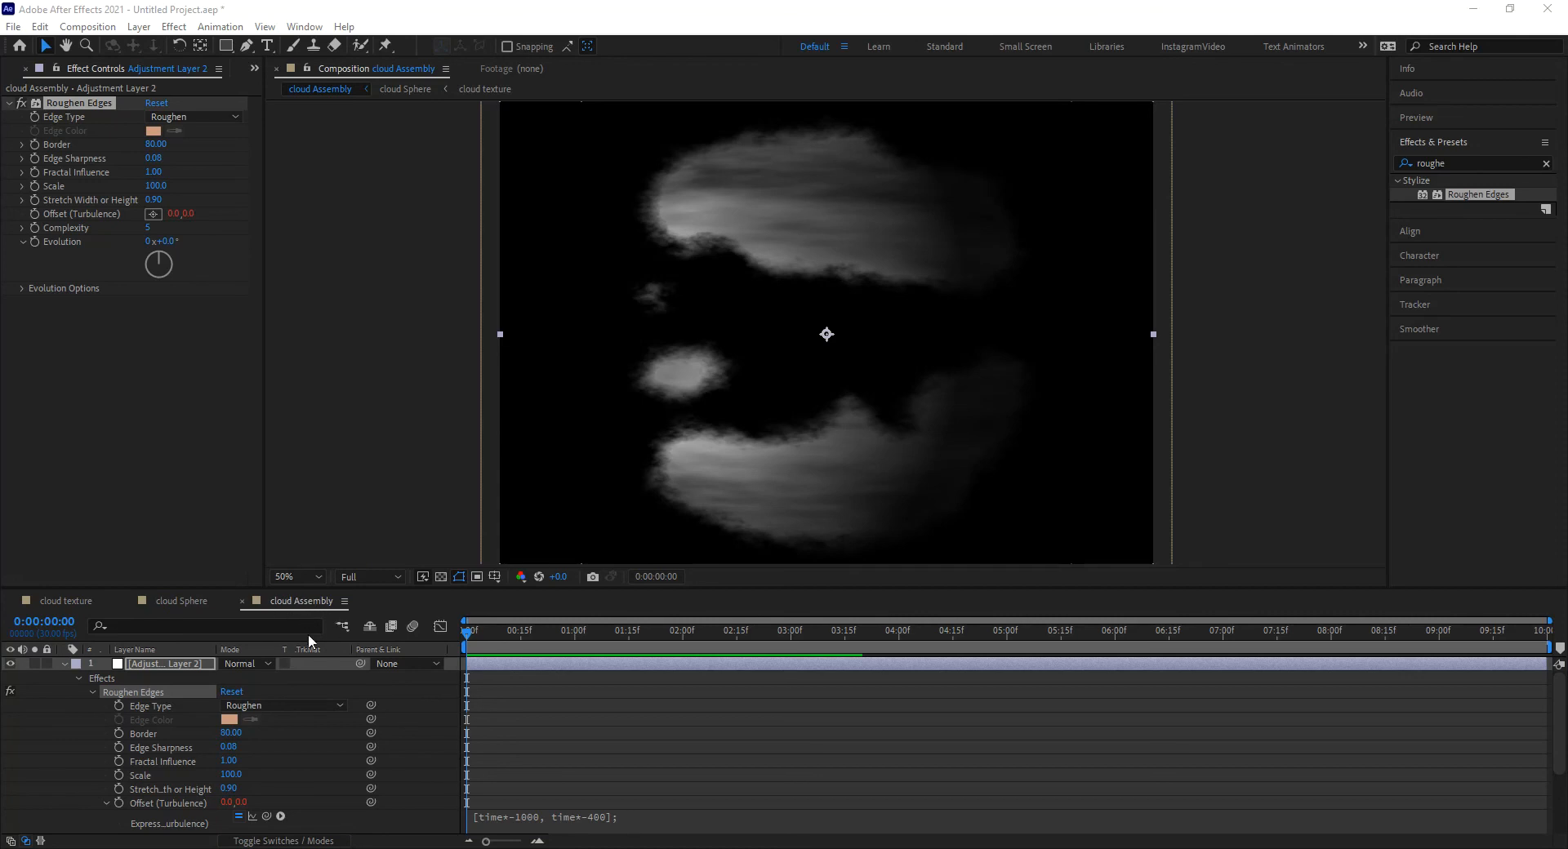
left_click(66, 660)
left_click(66, 661)
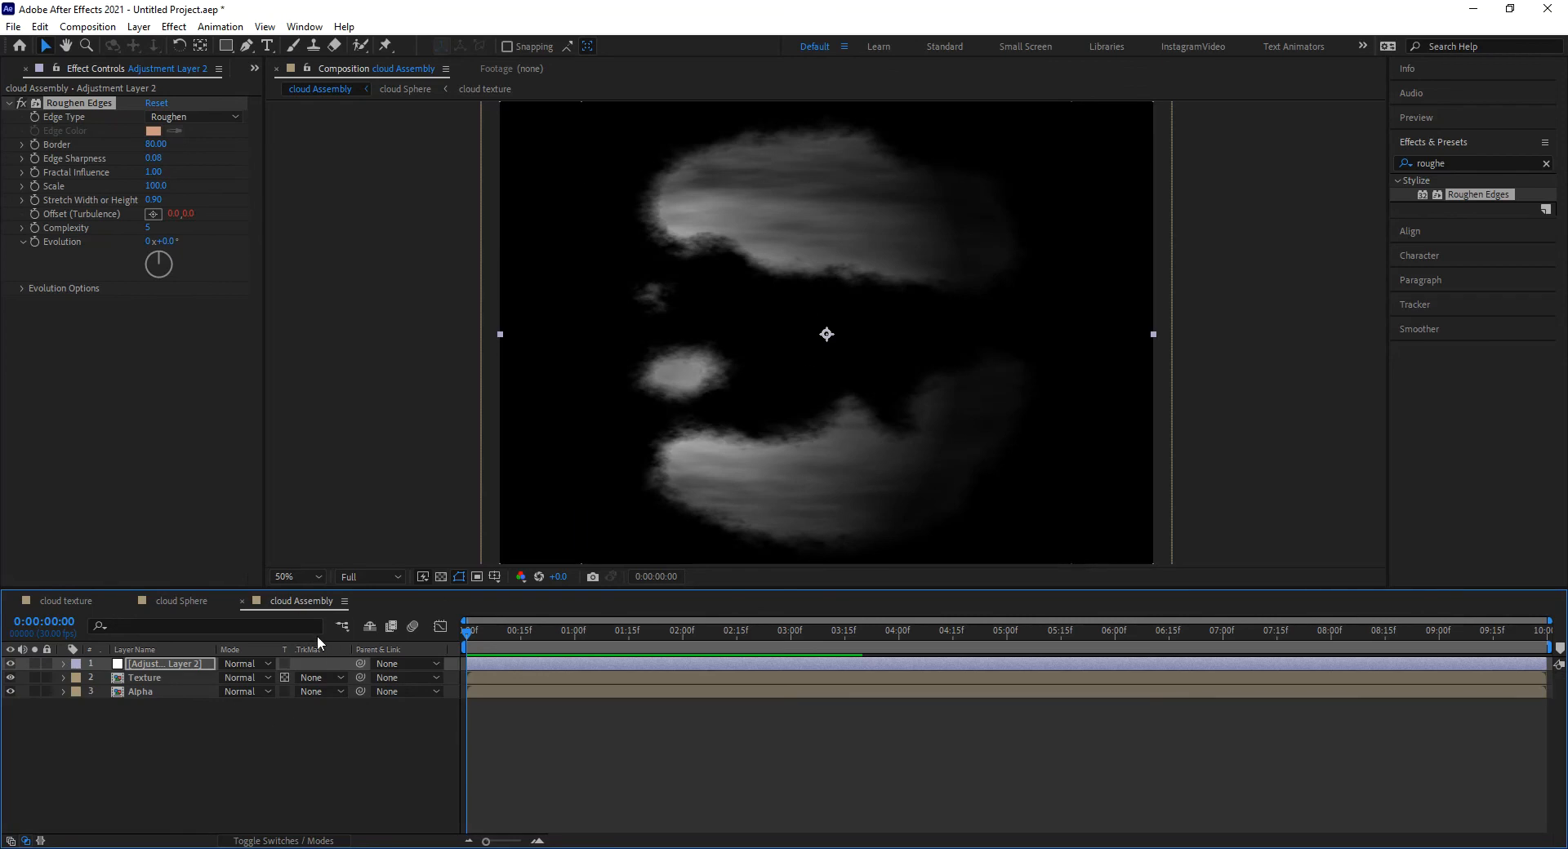
Rename the "cloud Assembly" composition to "cloud Front" in the project
left_click(255, 67)
left_click(291, 98)
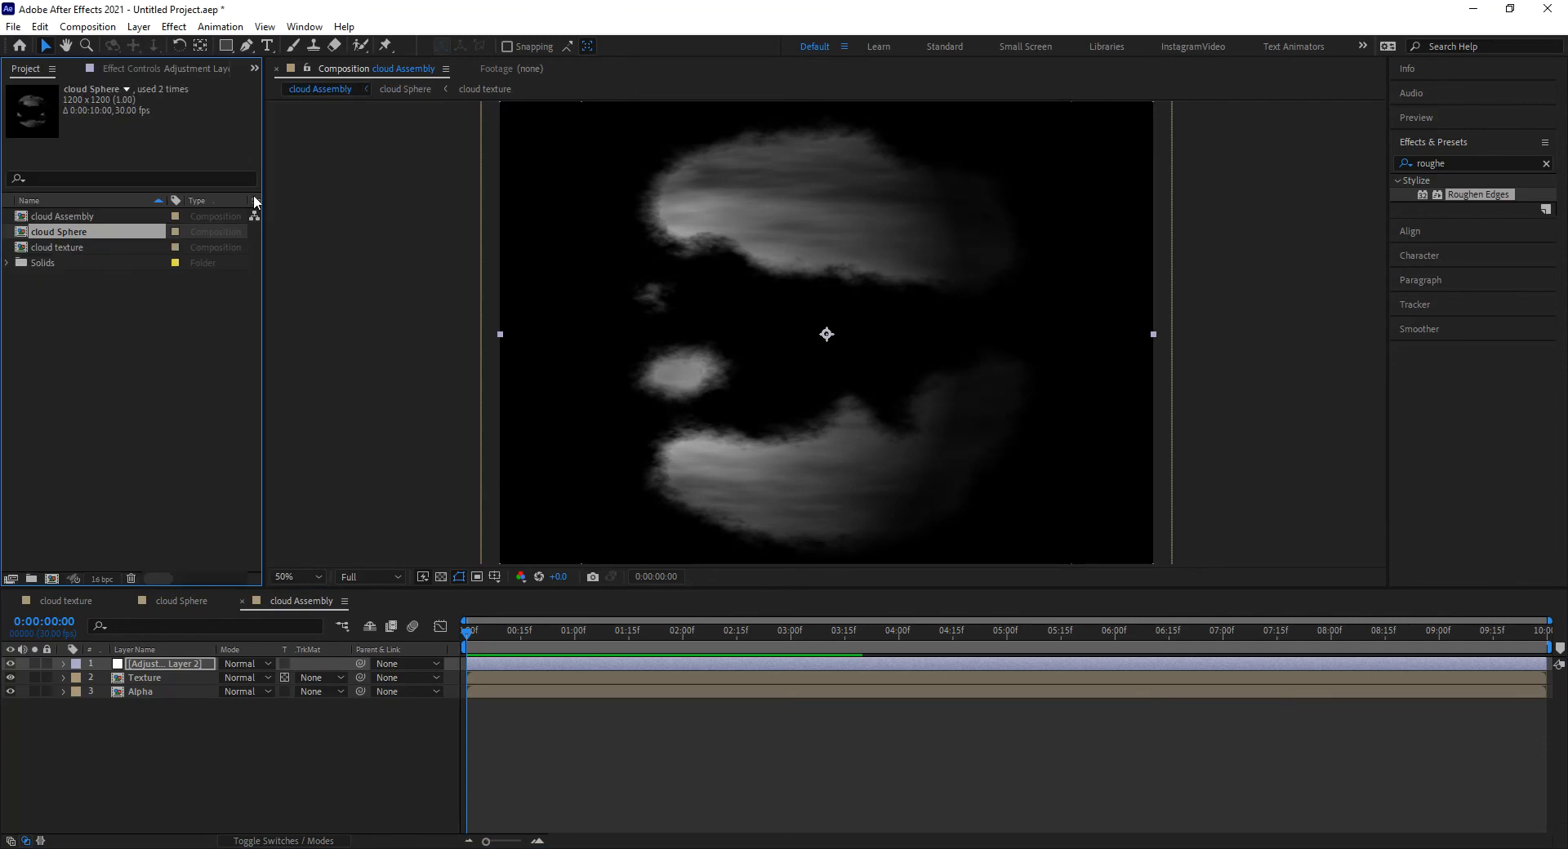
left_click(96, 220)
key("Return")
left_click(97, 218)
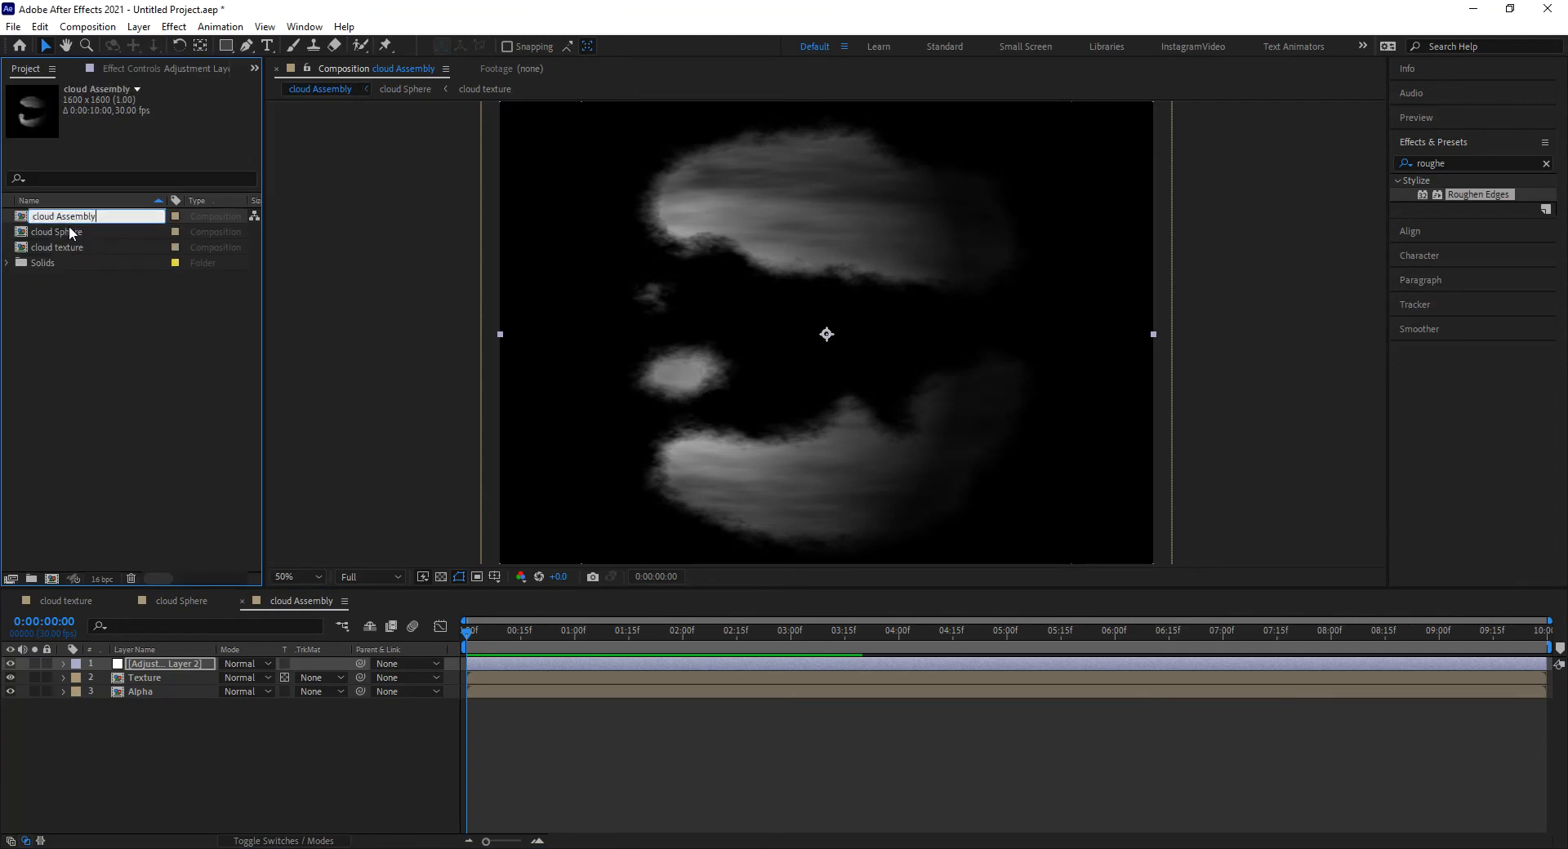
double_click(59, 213)
key("BackSpace")
type("For")
type("ont")
key("Return")
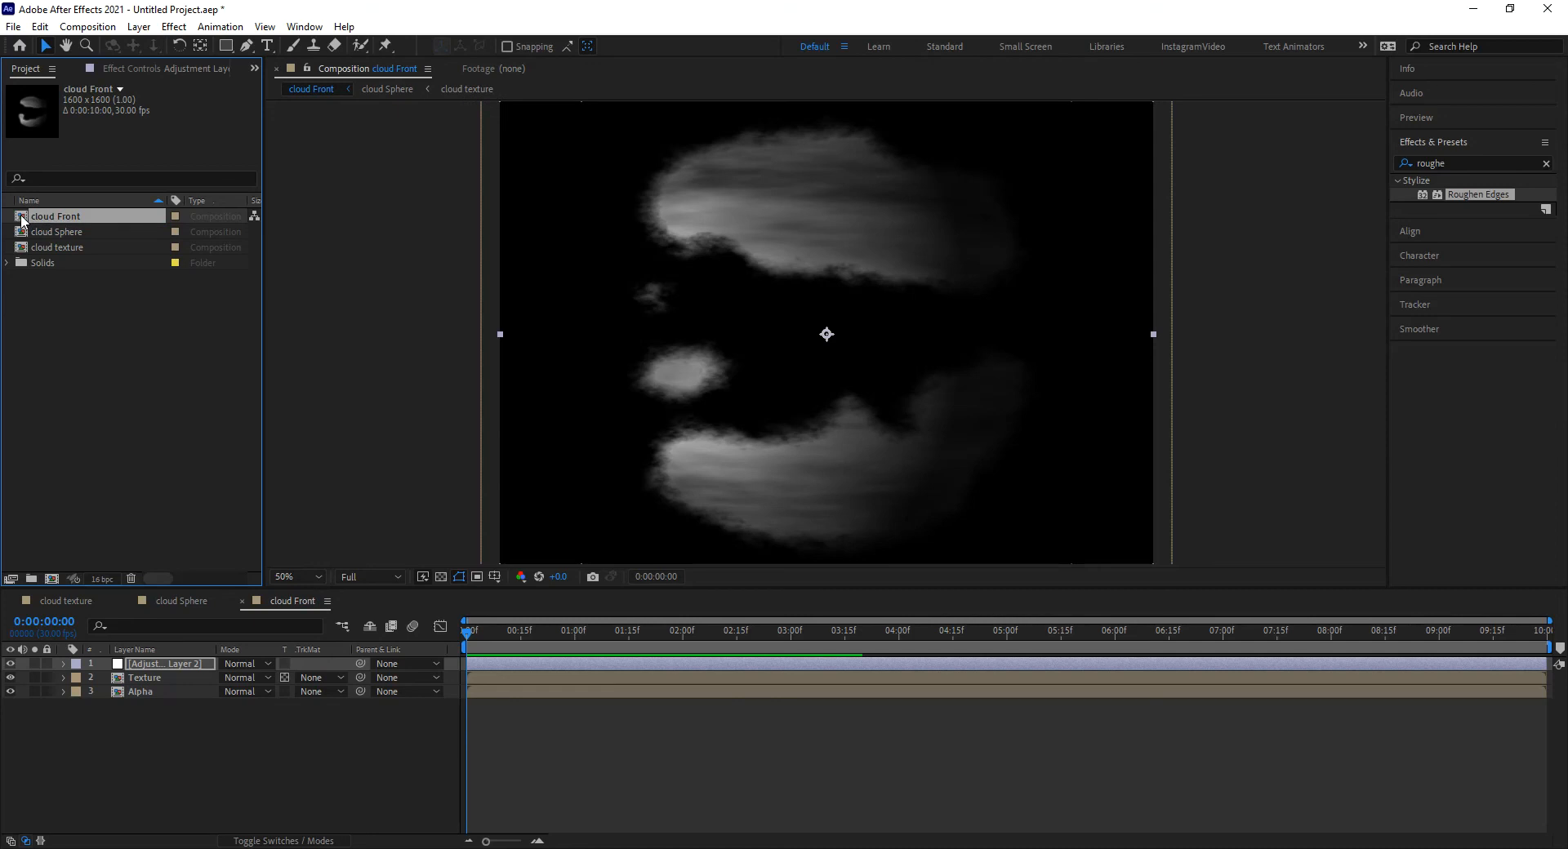
Duplicate the "cloud Front" composition and name the copy "cloud Back"
key("ctrl+d")
key("Return")
left_click_drag(56, 232, 157, 238)
type("Back")
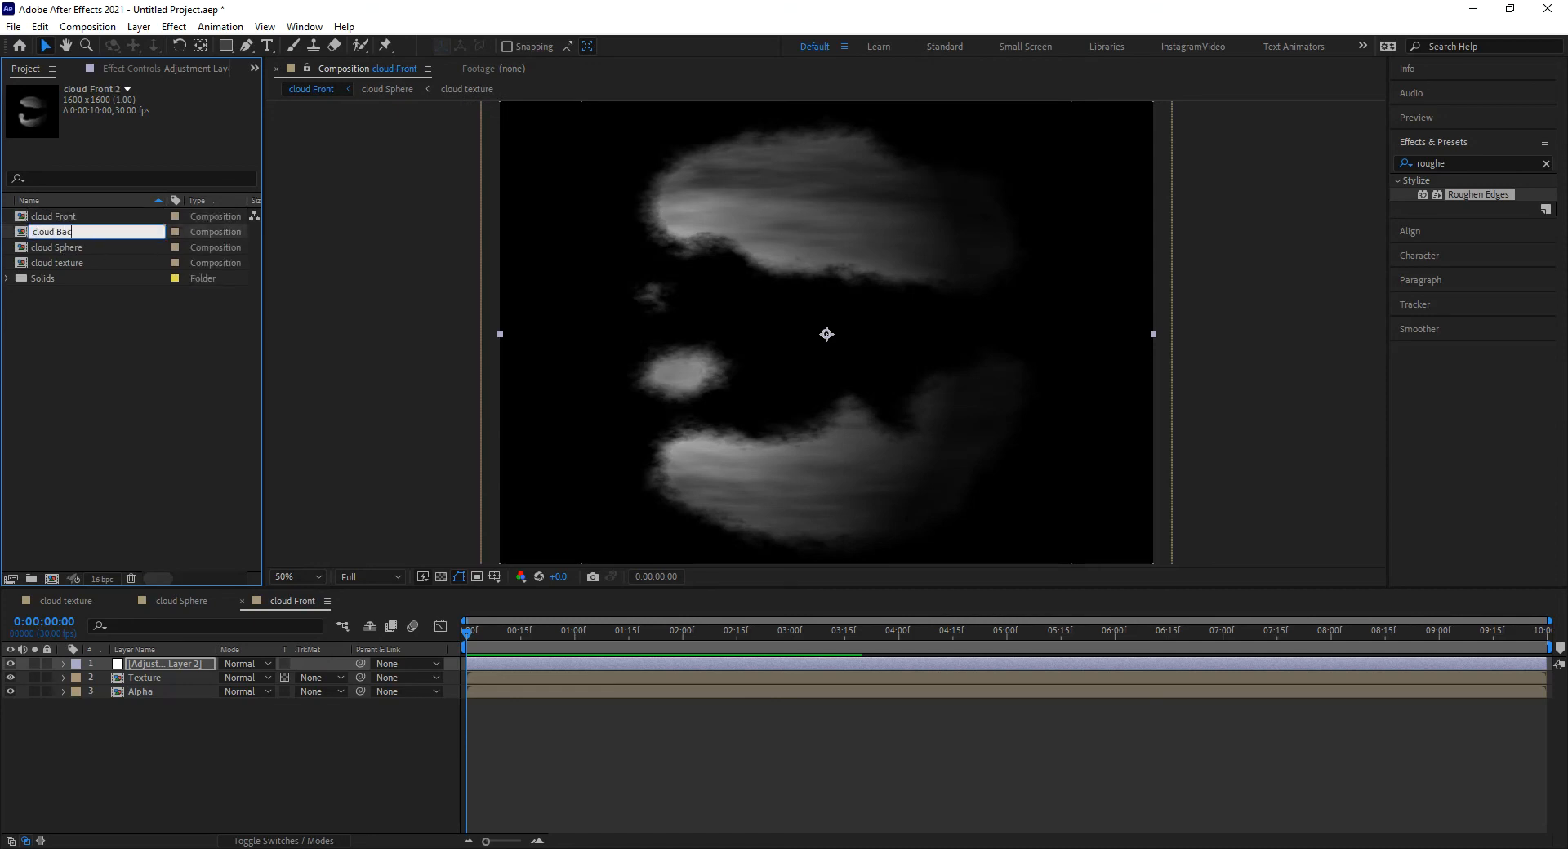
key("Return")
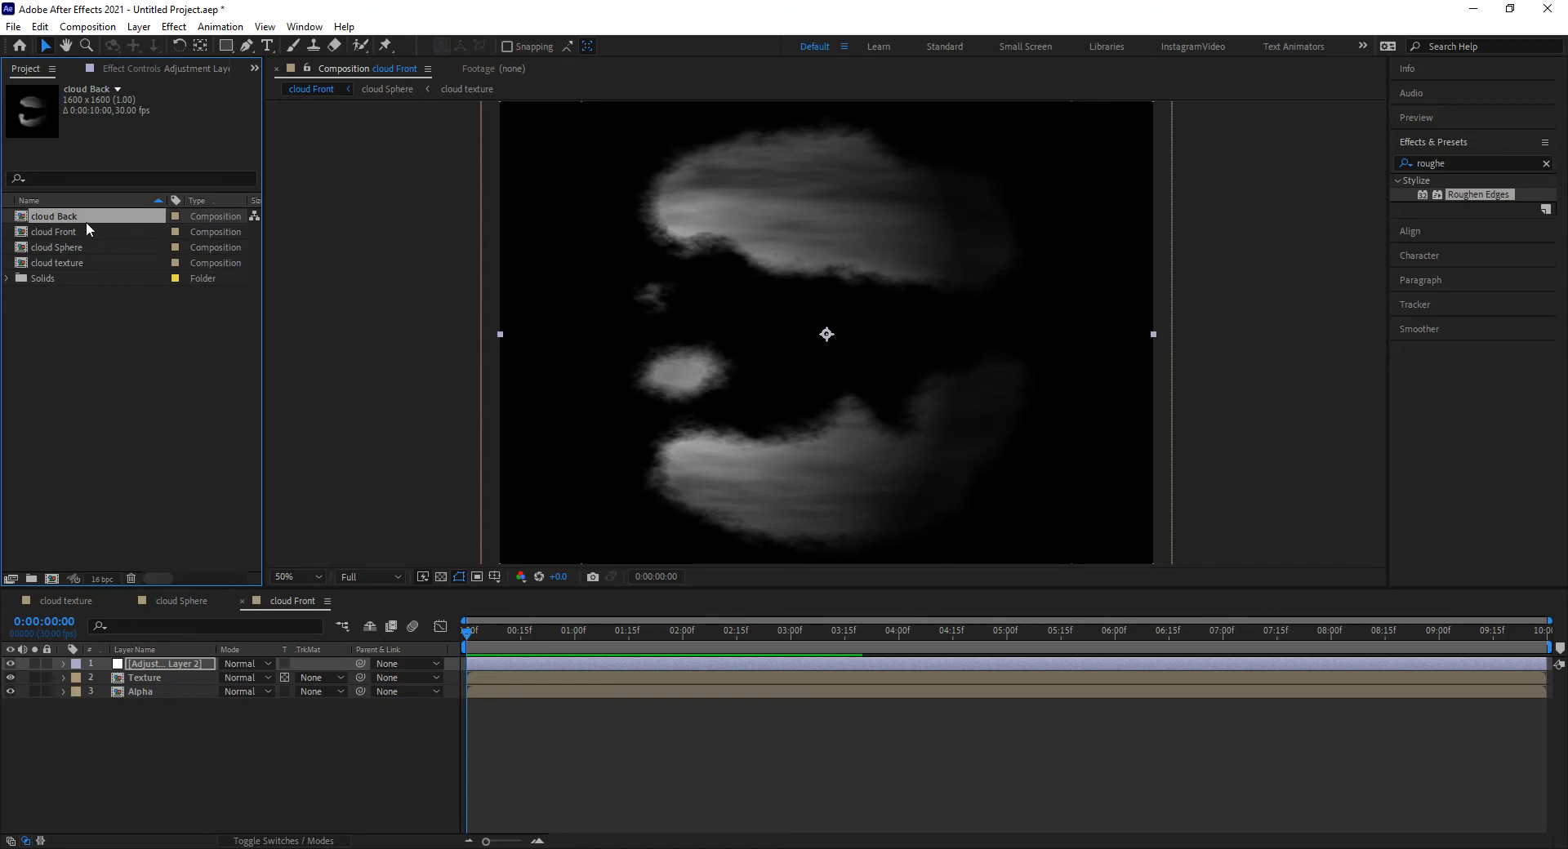
Open the "cloud Back" composition and set the Render property of both the Texture and Alpha layers to Inside
double_click(22, 221)
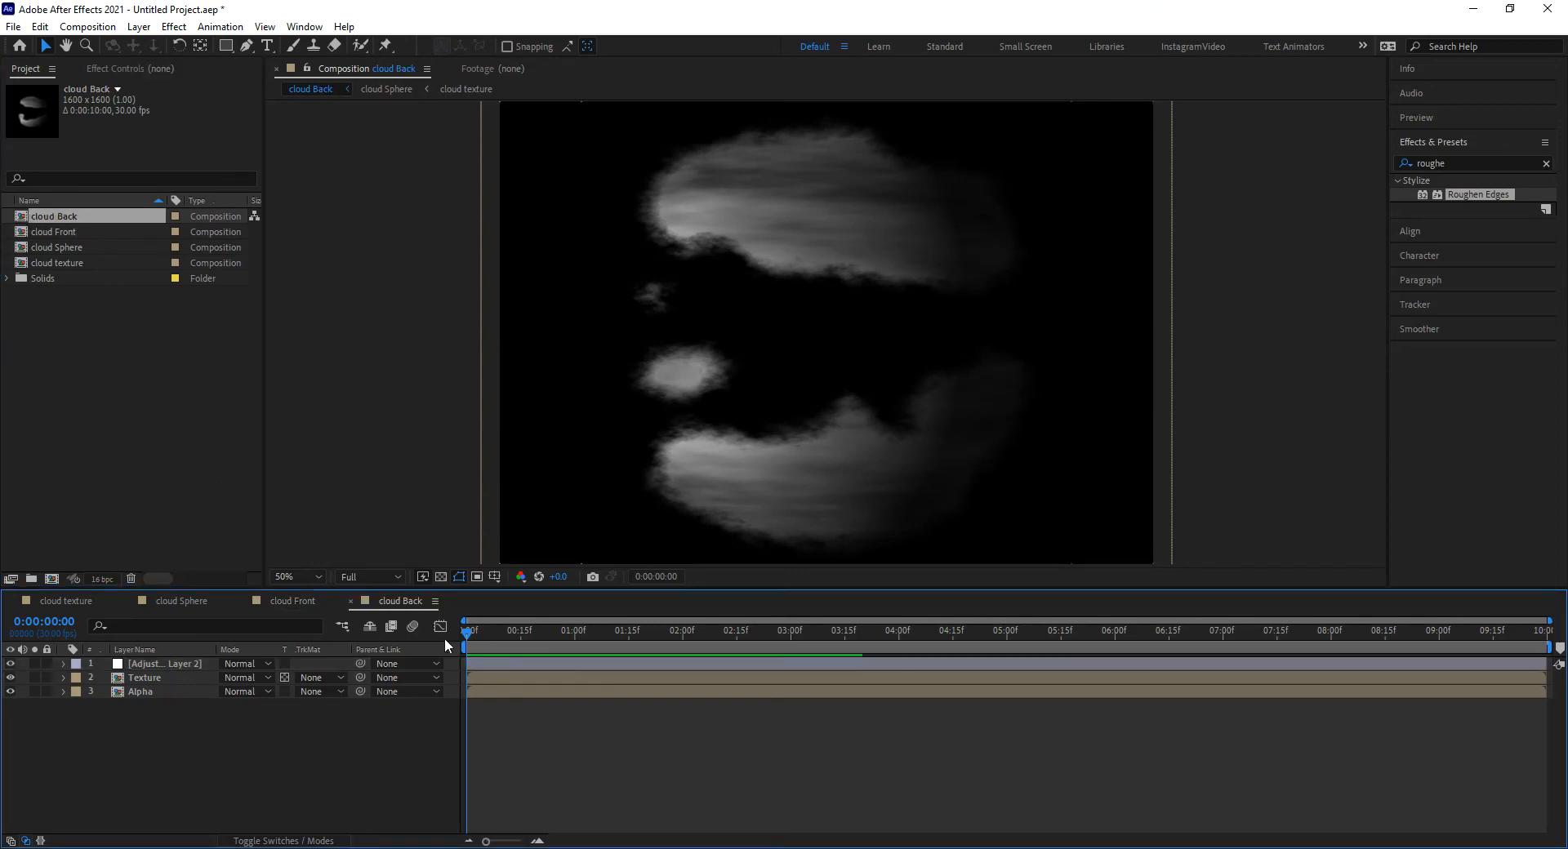
left_click(147, 679)
left_click(150, 692, "shift")
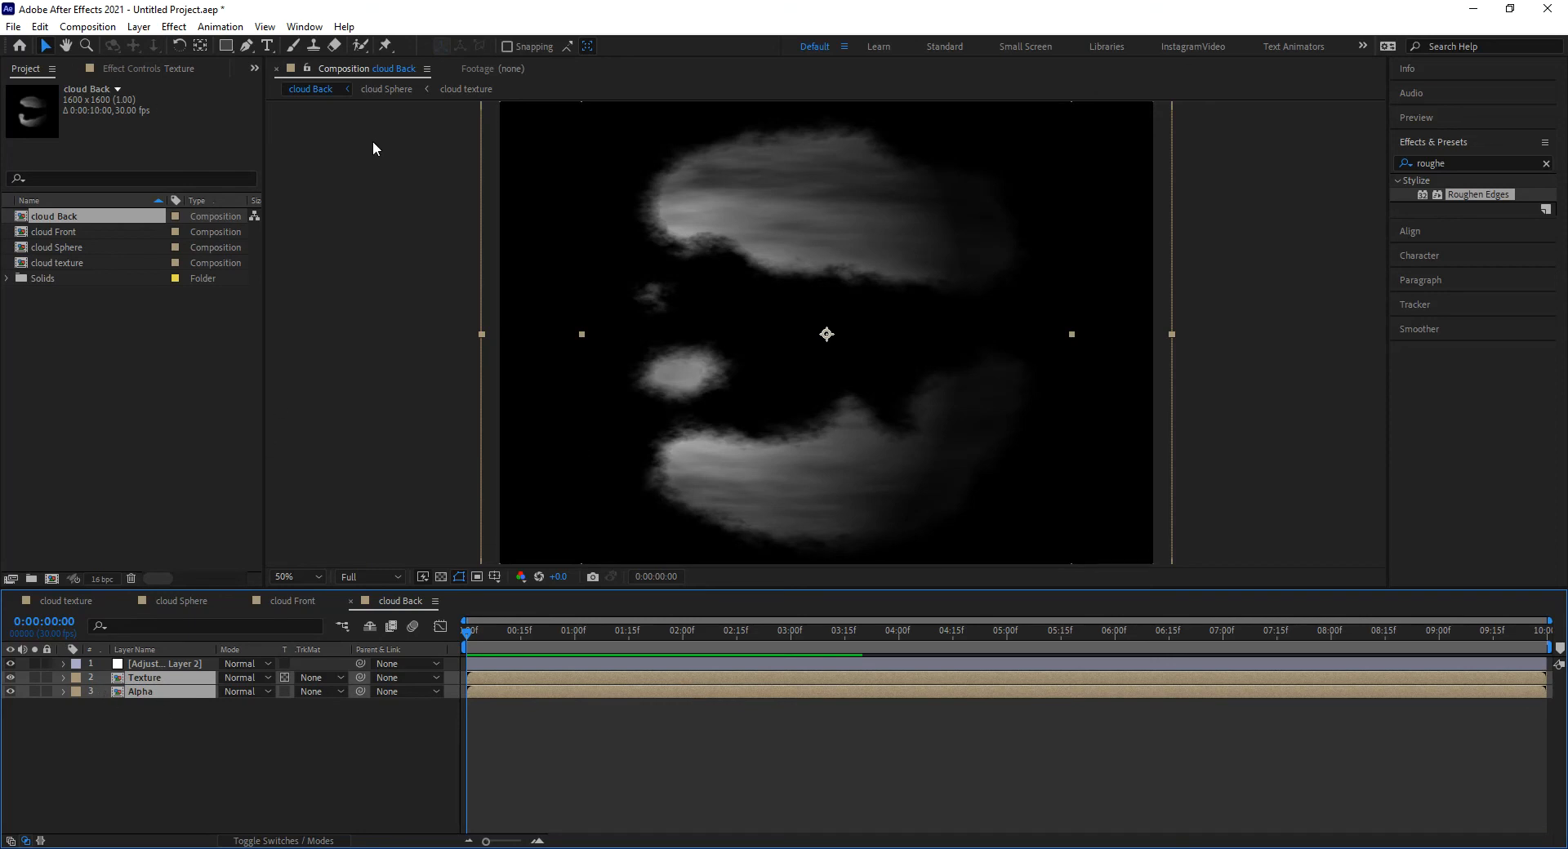
left_click(63, 678)
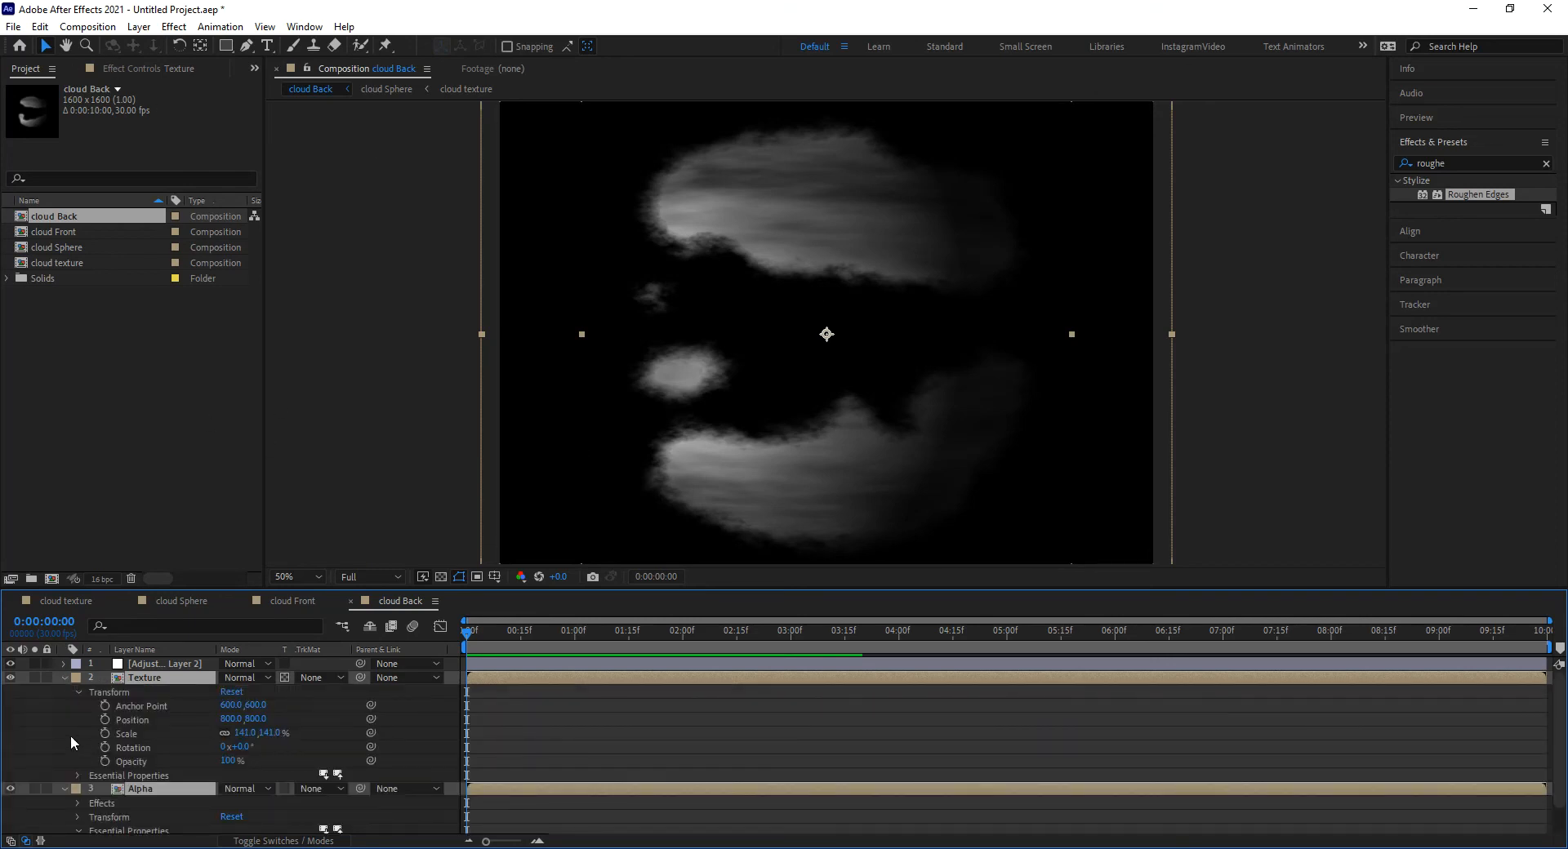
left_click(78, 691)
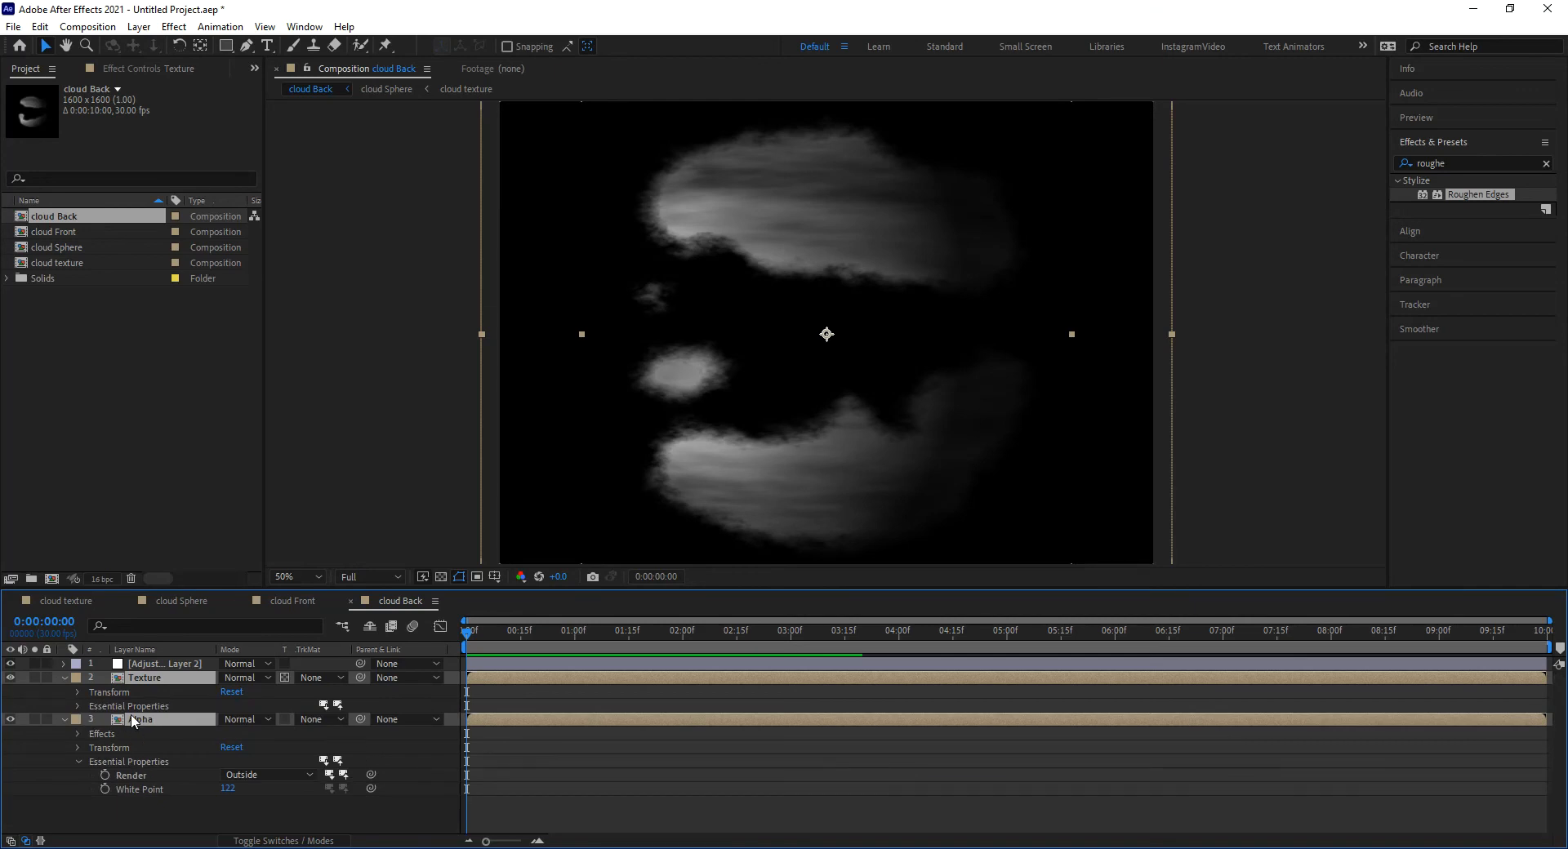
left_click(77, 707)
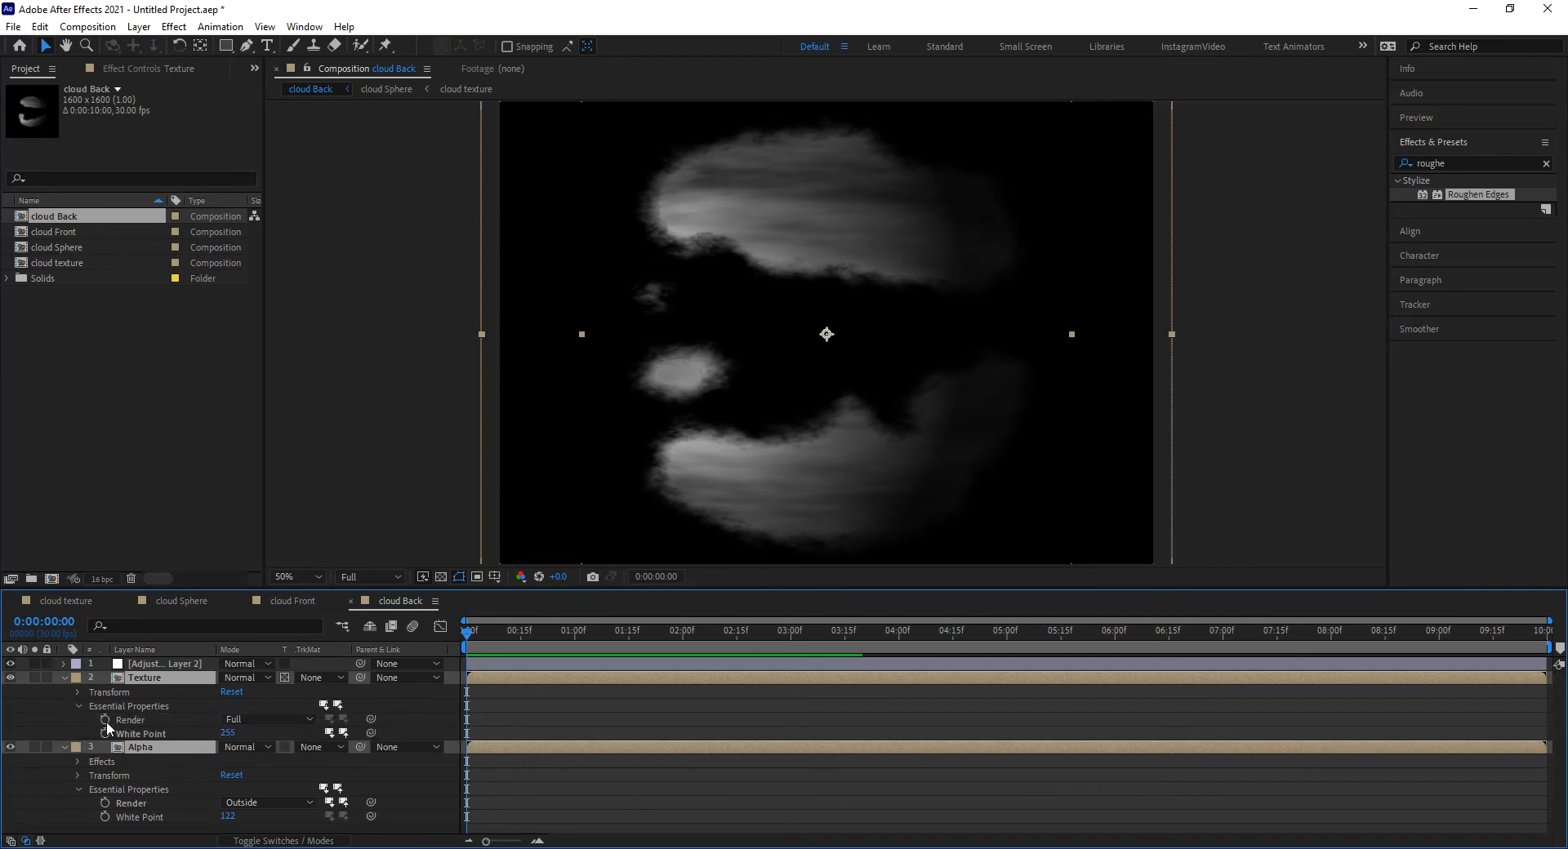
left_click(262, 720)
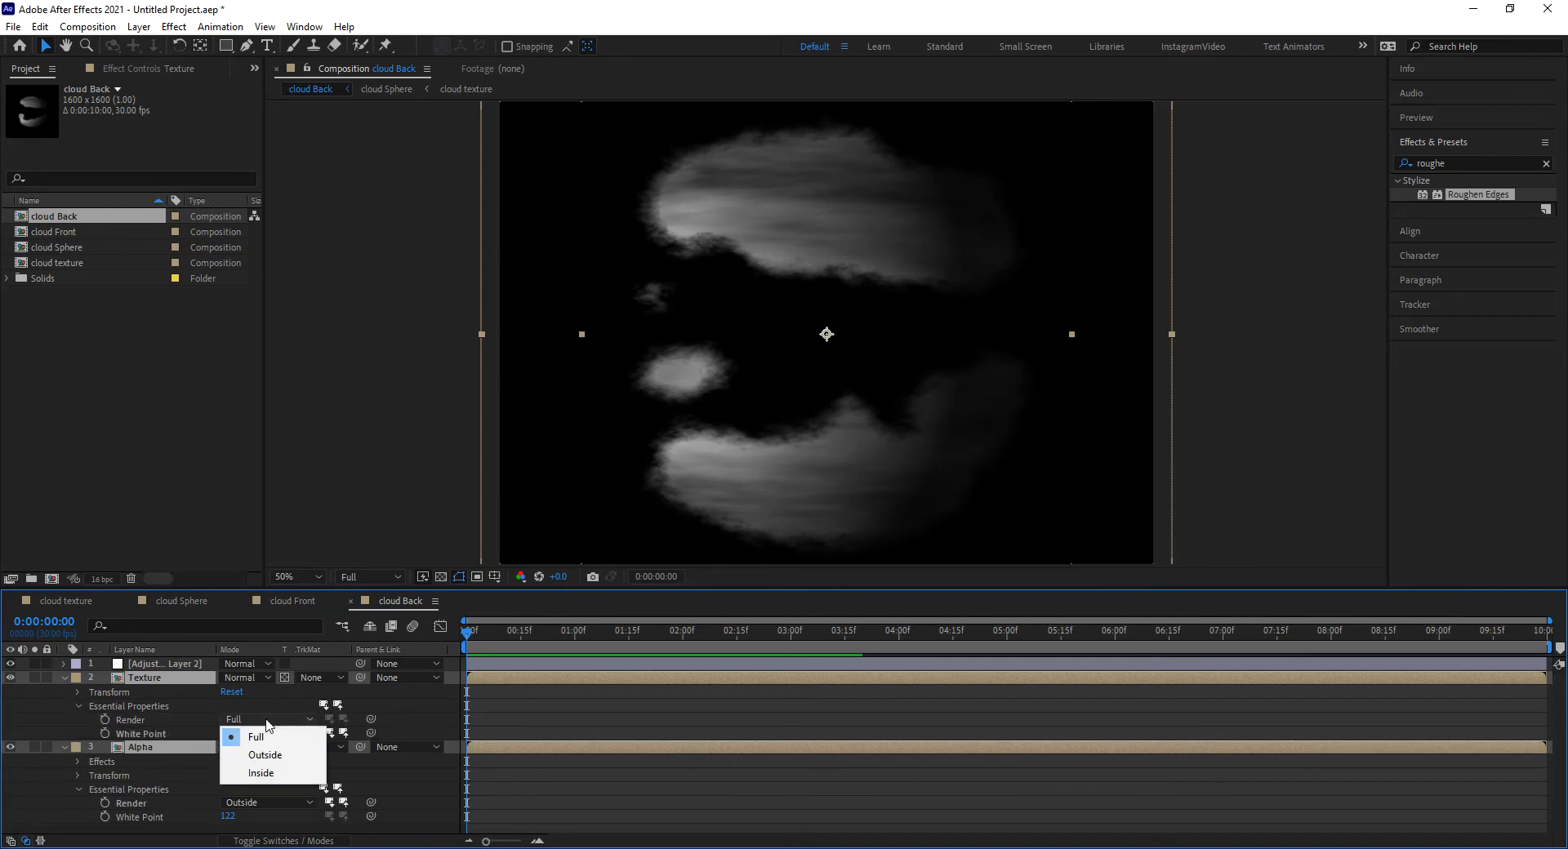
left_click(272, 773)
left_click(245, 803)
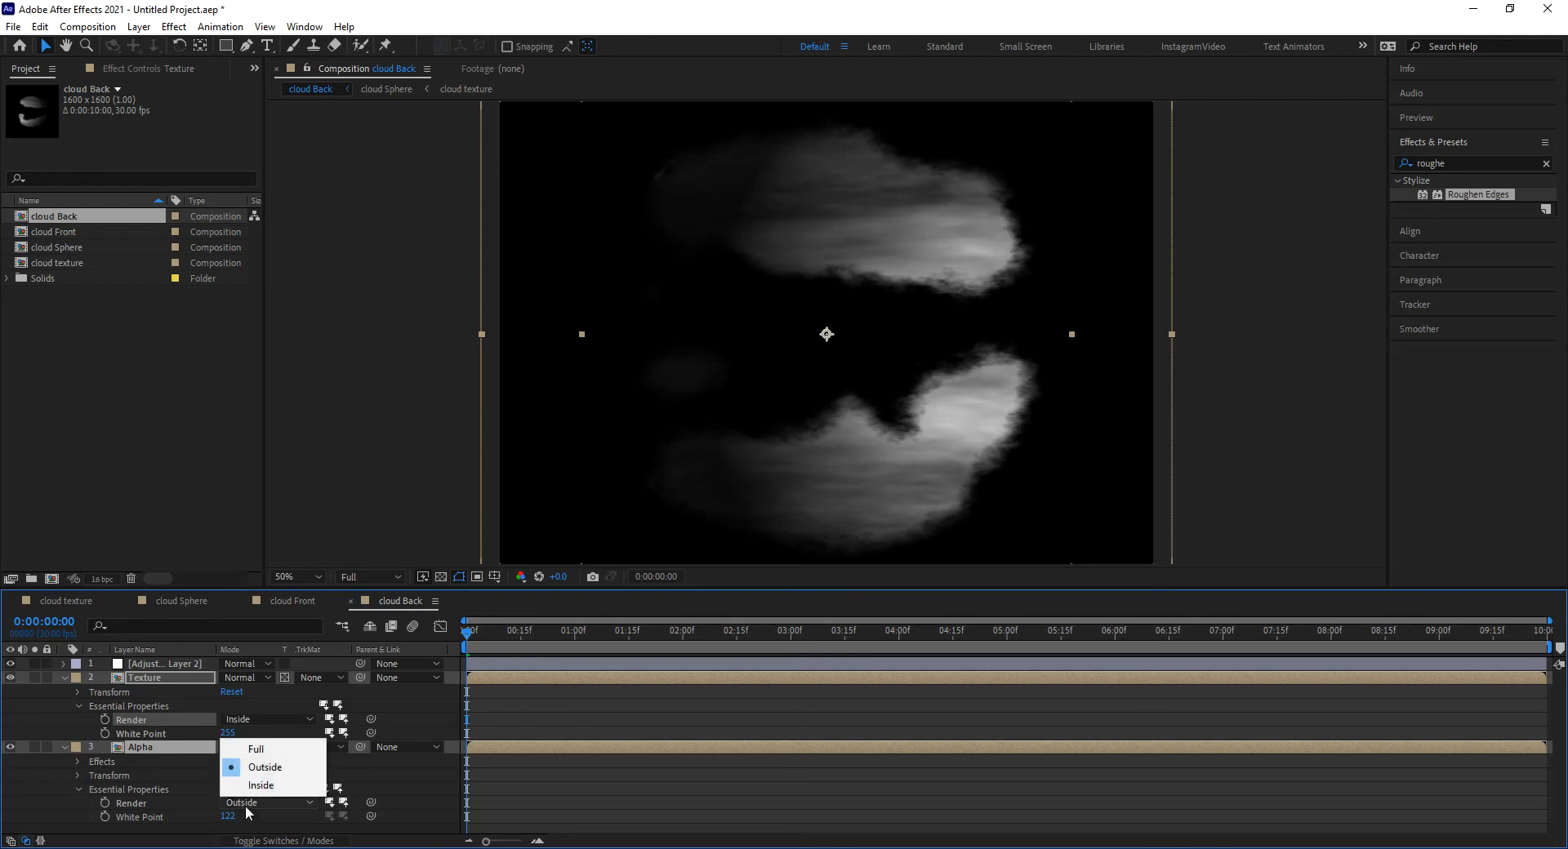
left_click(262, 785)
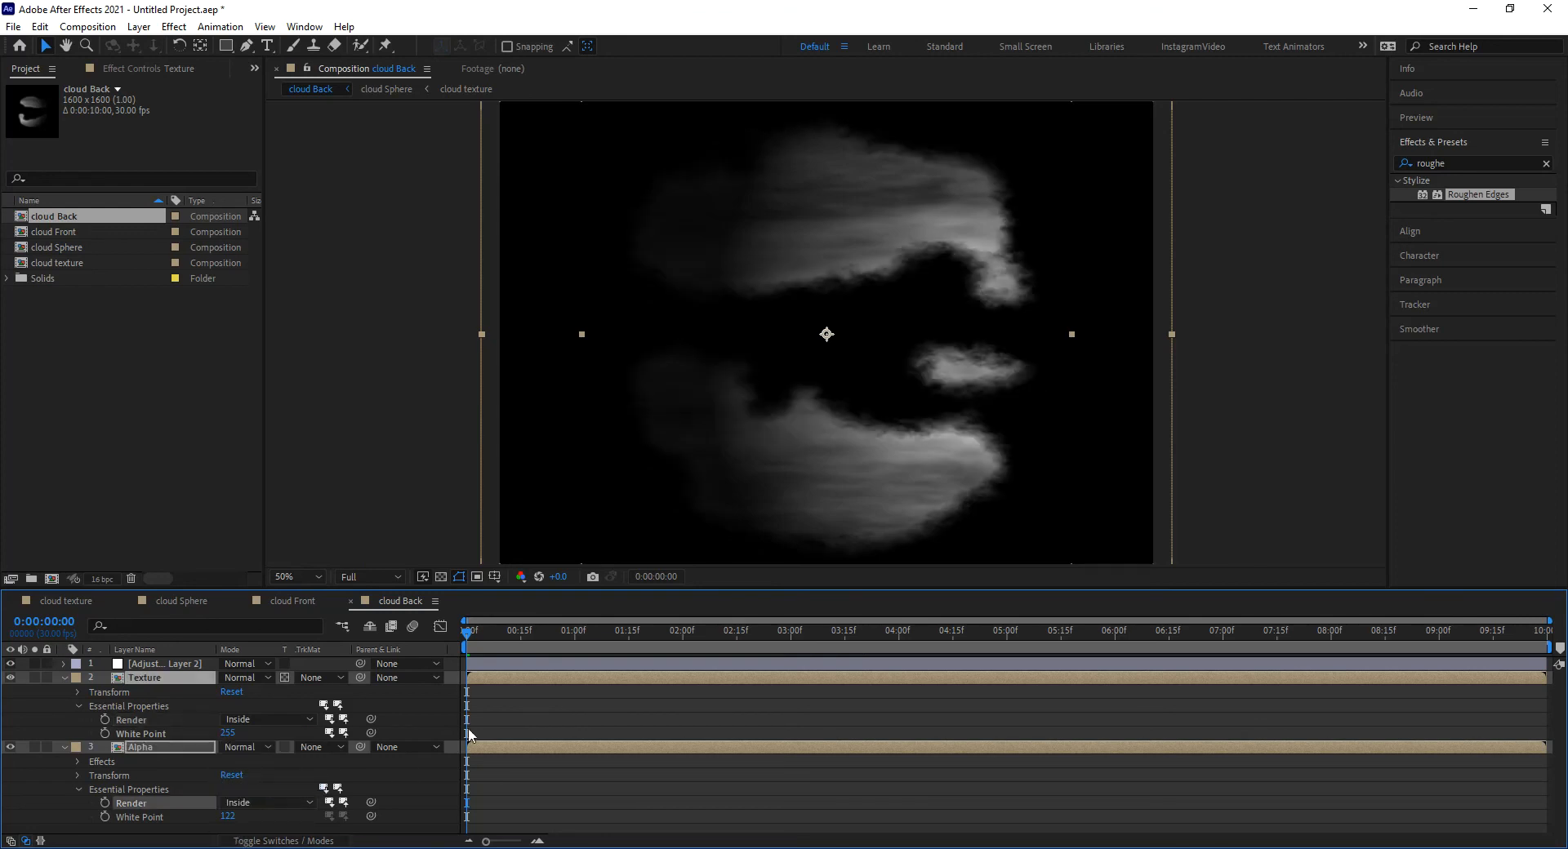
left_click_drag(494, 632, 459, 653)
Change the adjustment layer's Offset (Turbulence) expression in "cloud Back" to [time*1000, time*-400];
left_click(180, 664)
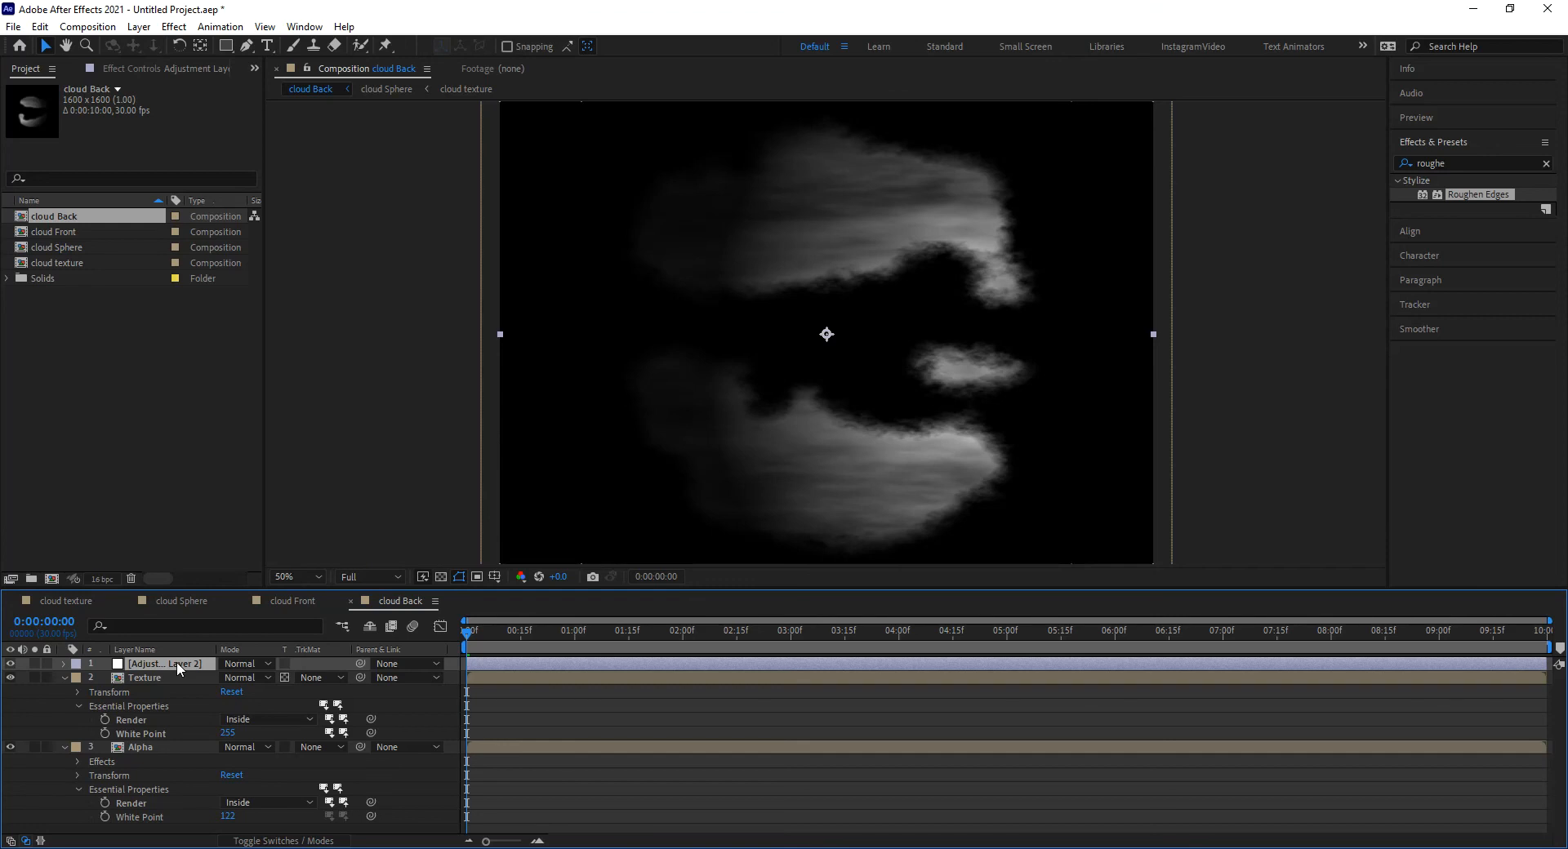
key("e")
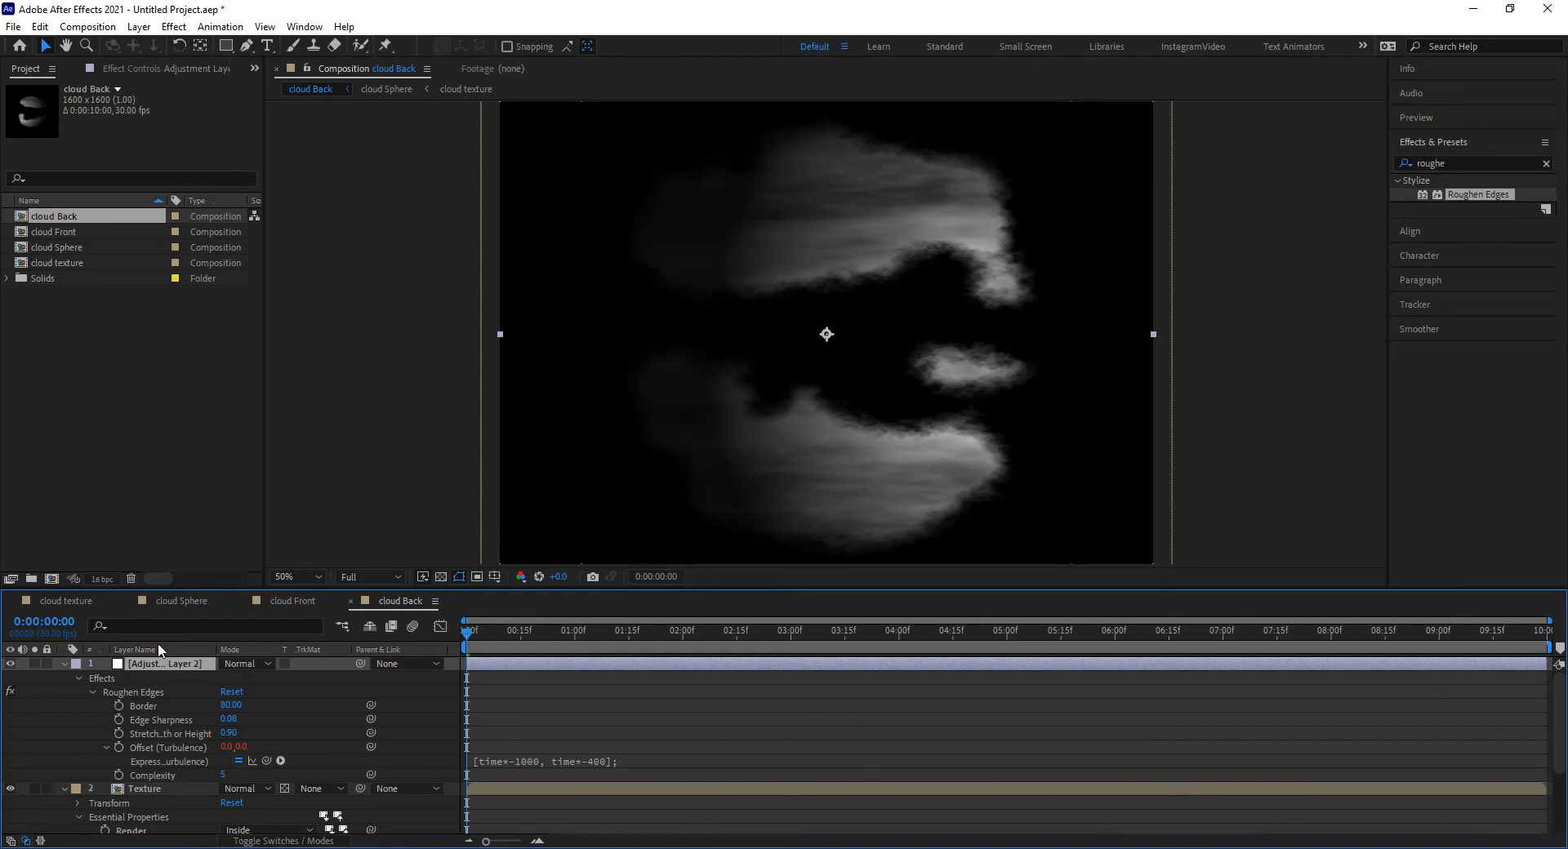
left_click(517, 757)
left_click(555, 760)
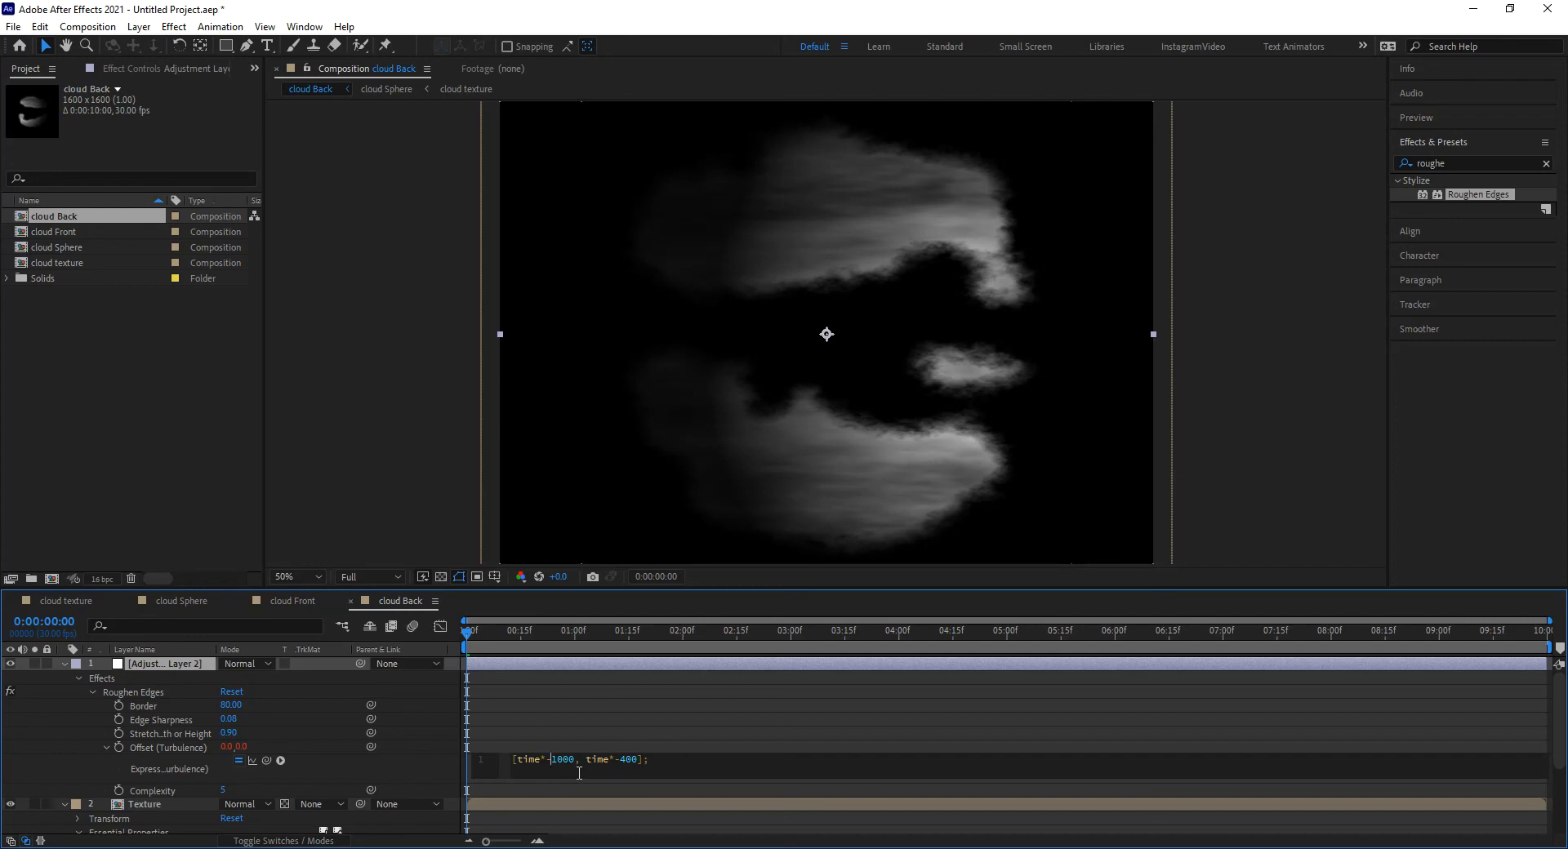
key("BackSpace")
left_click(624, 760)
left_click(514, 636)
Preview the "cloud Back" animation from 0:00:00:22 and return the playhead to the first frame
left_click_drag(514, 637, 547, 633)
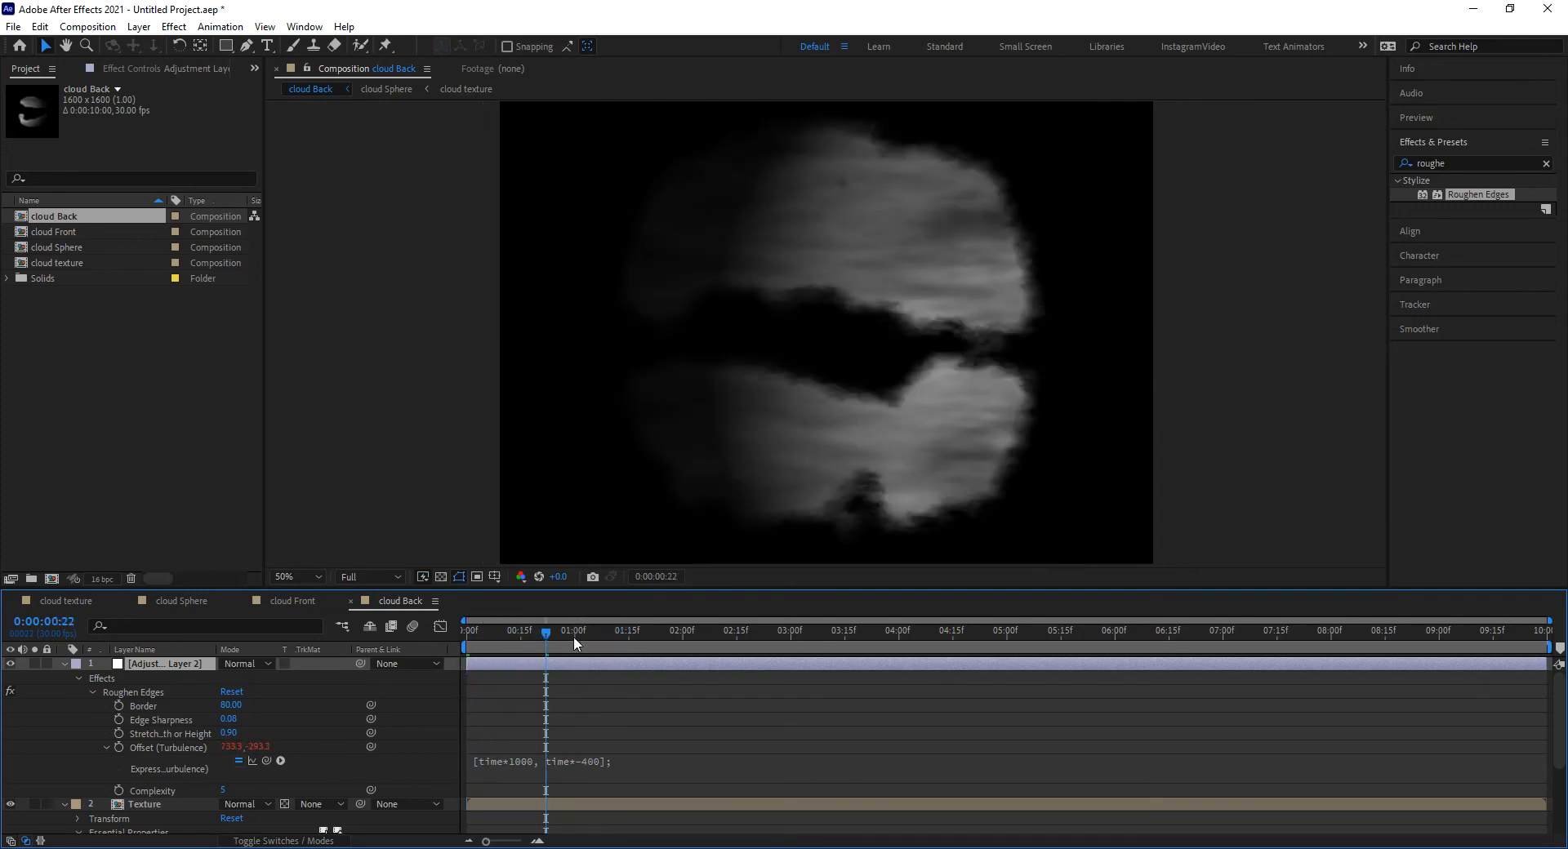
key("space")
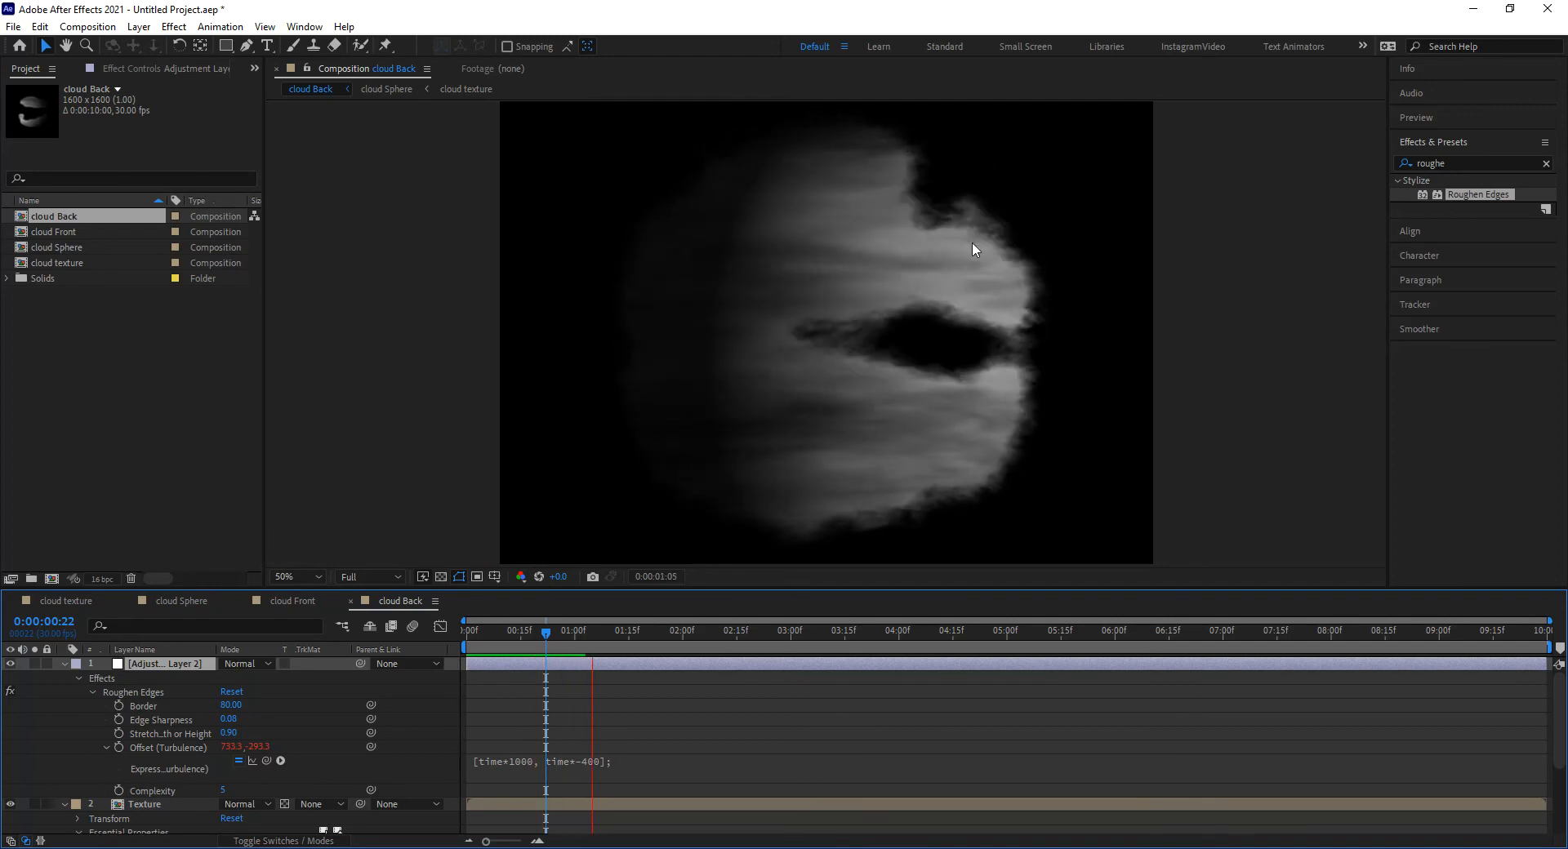
left_click_drag(508, 630, 464, 630)
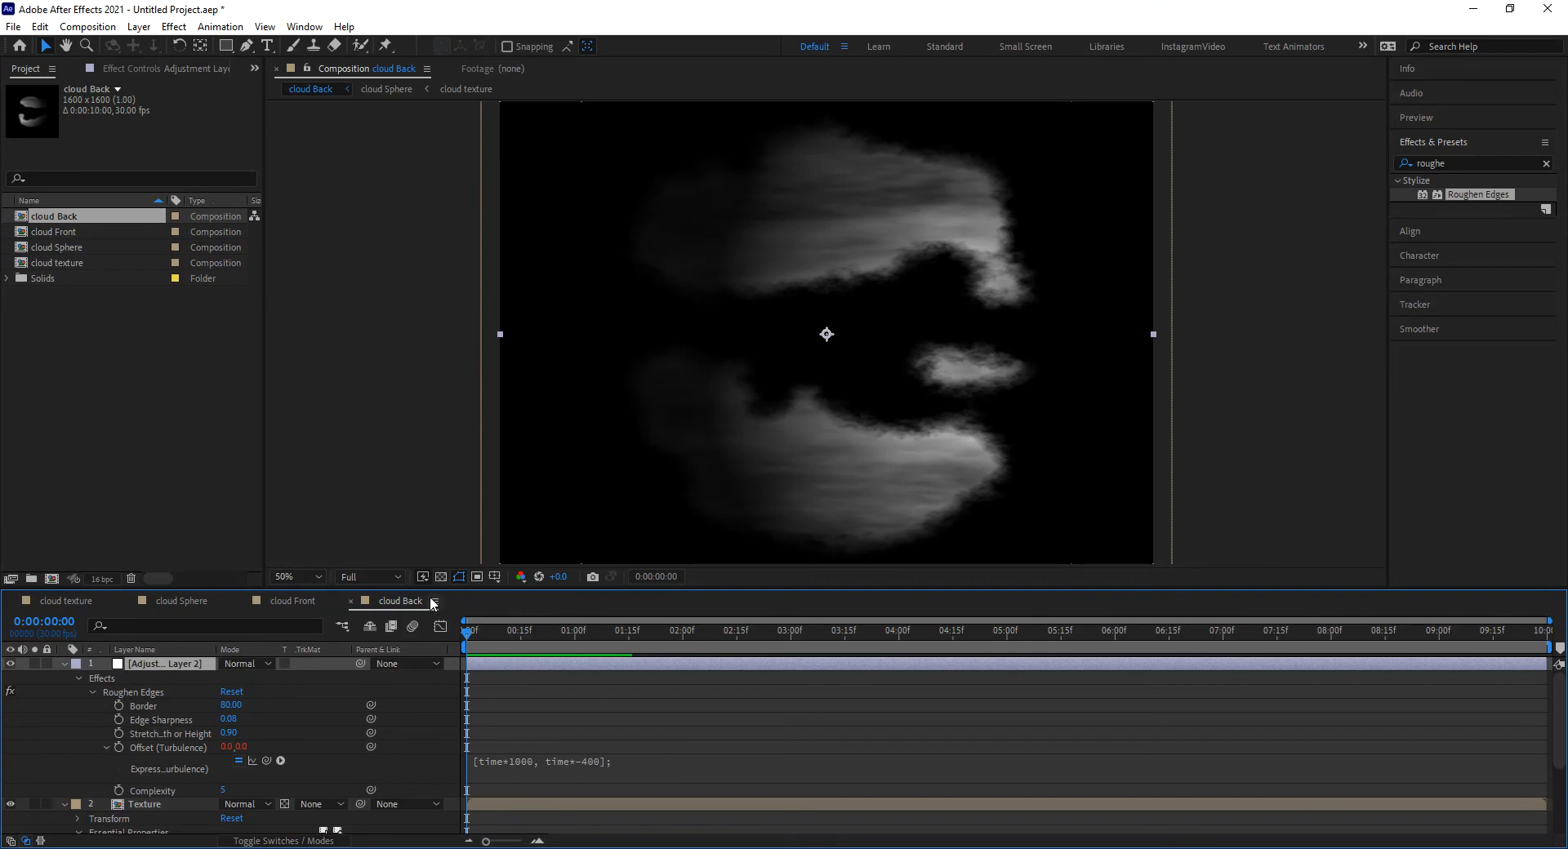
Create a single composition from "cloud Back" and "cloud Front" using cloud Back's dimensions, and move the cloud Back layer below cloud Front
left_click(101, 369)
left_click(67, 216)
left_click(70, 232, "shift")
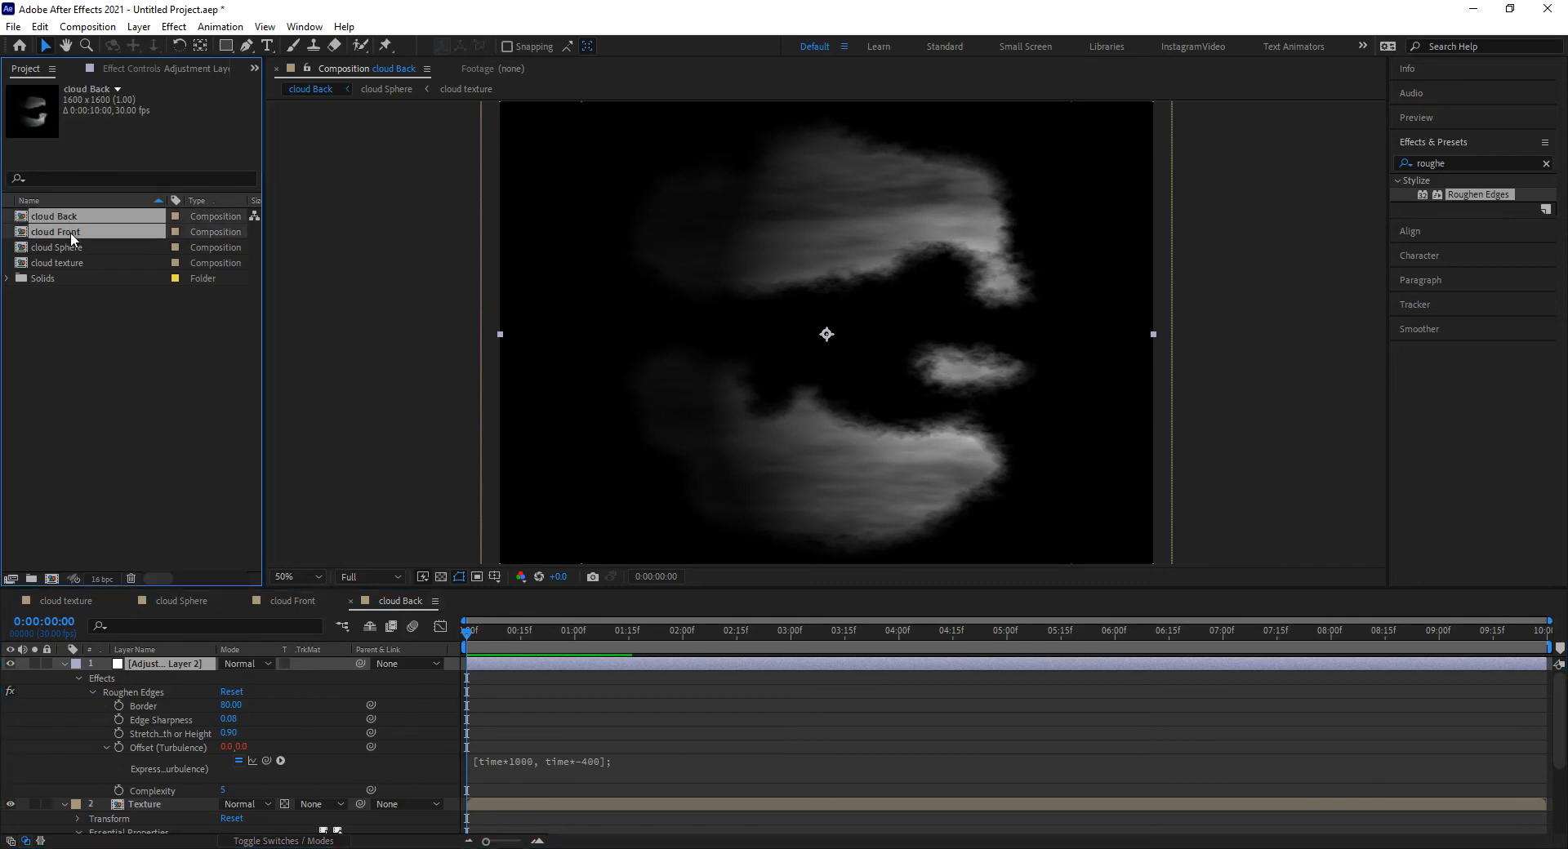
left_click_drag(61, 232, 51, 577)
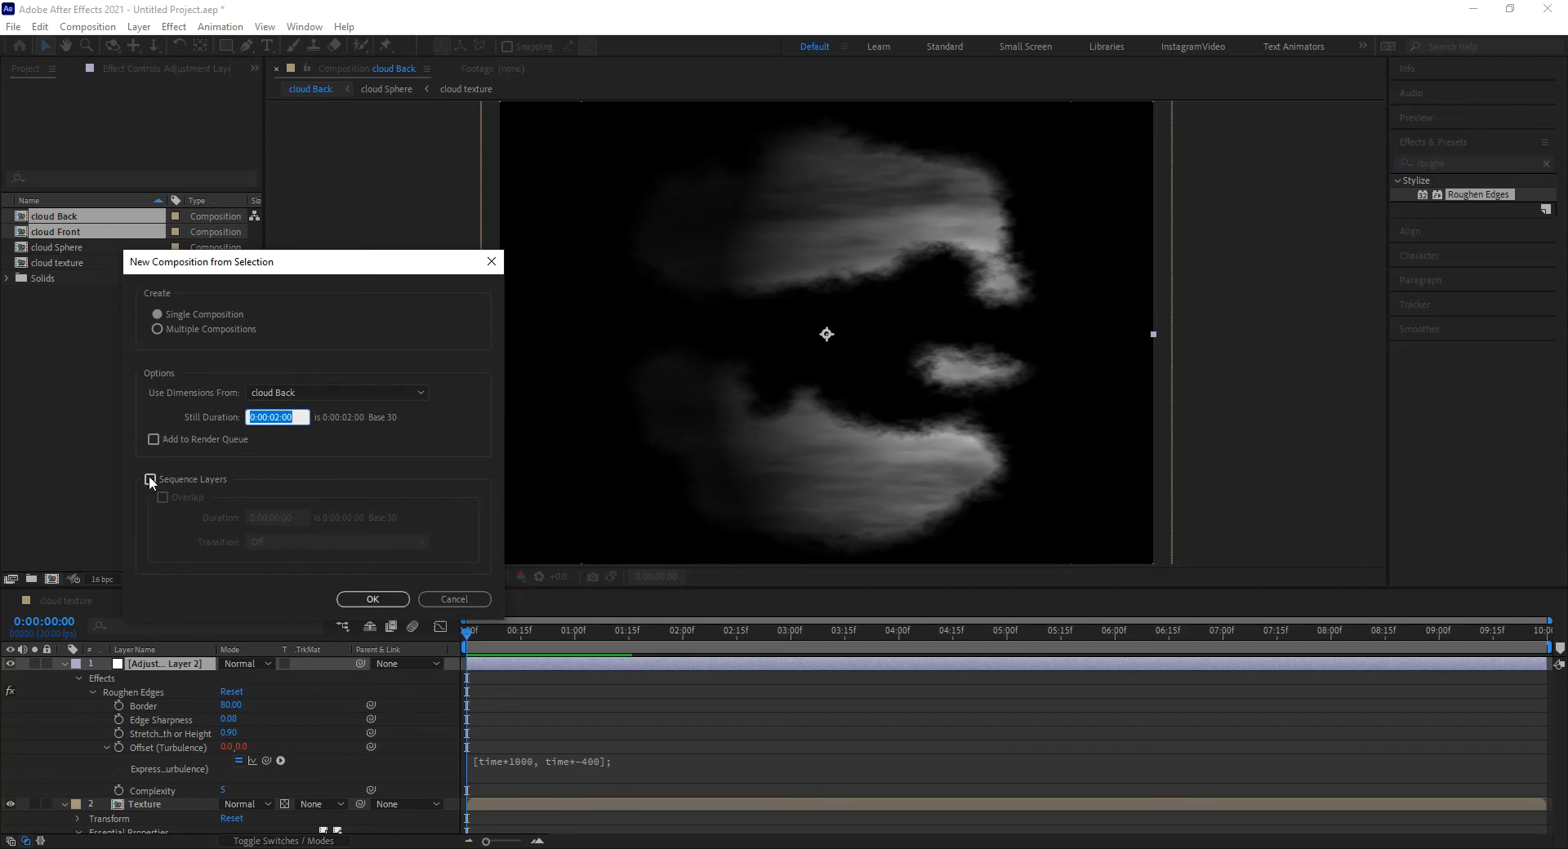
left_click(373, 600)
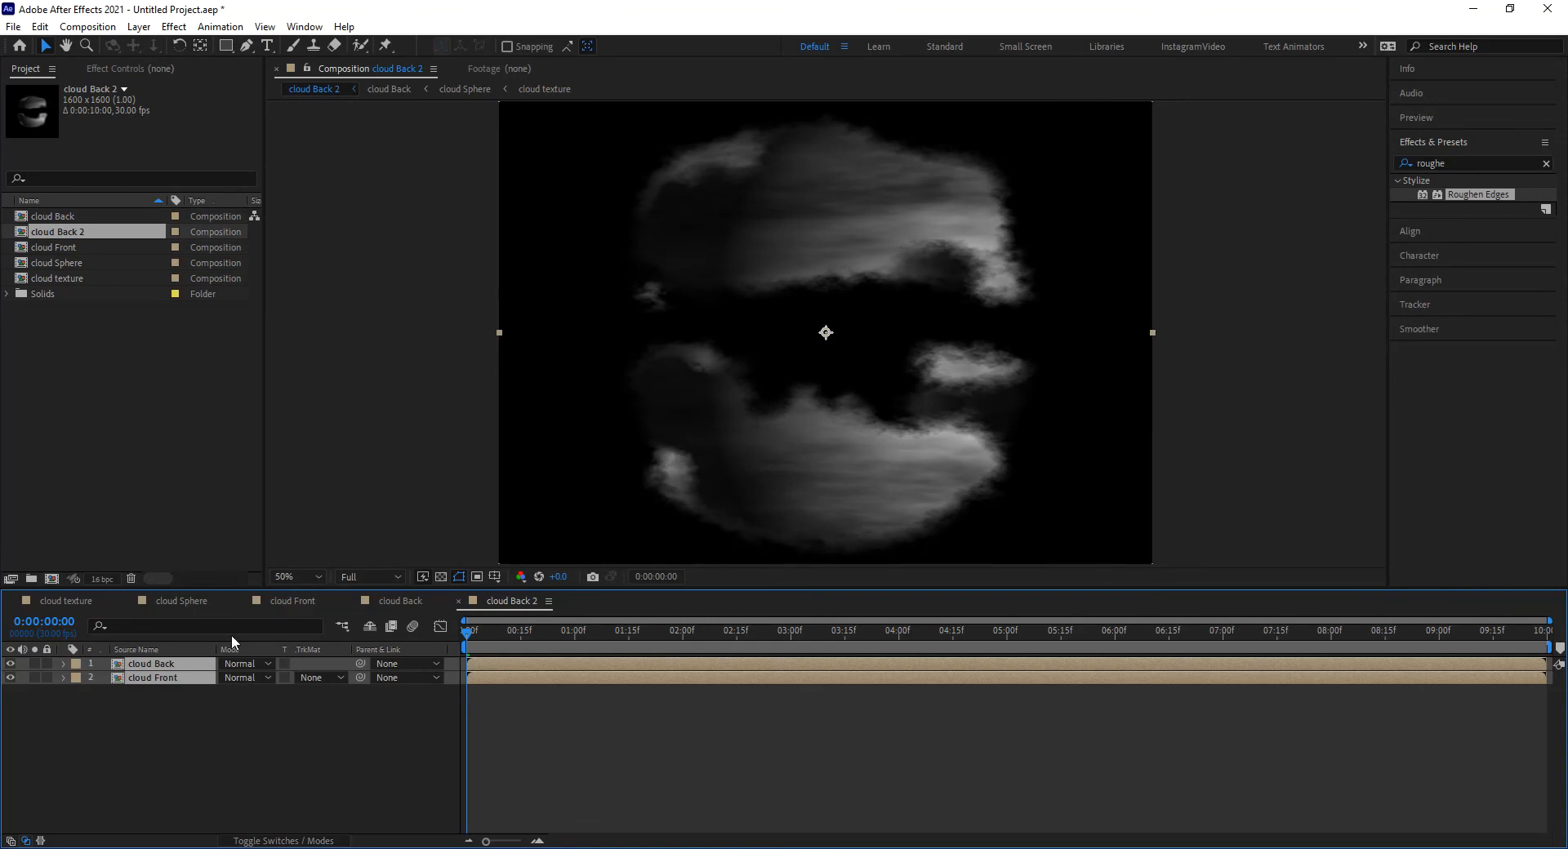
left_click(184, 718)
left_click_drag(163, 660, 159, 689)
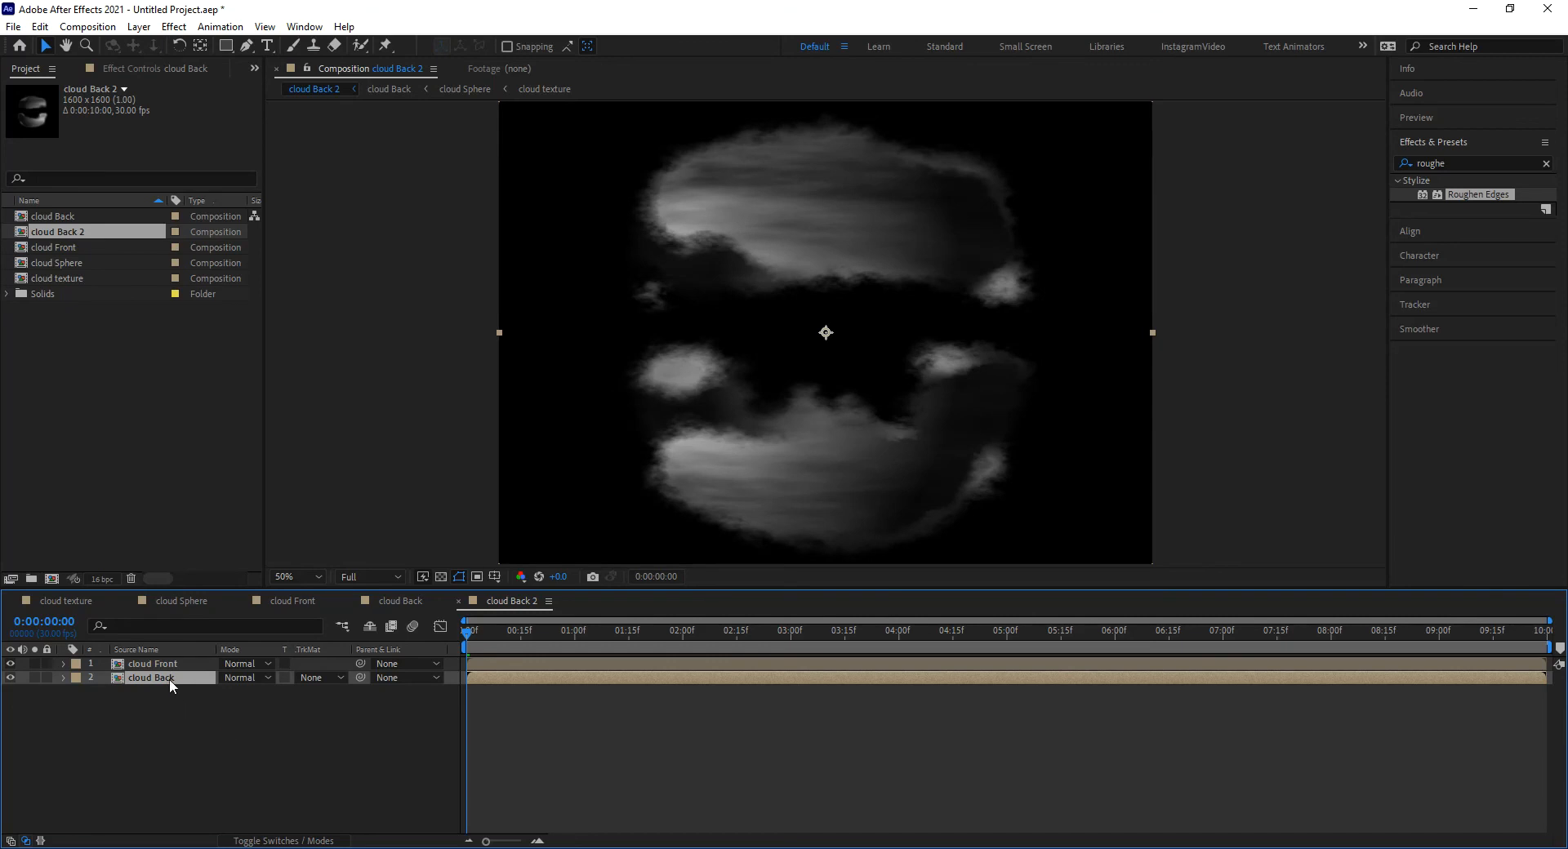
Set the cloud Back layer's Scale to 95%, comparing it with the unscaled size by undoing and redoing the change
key("s")
left_click(245, 691)
type("95")
key("Return")
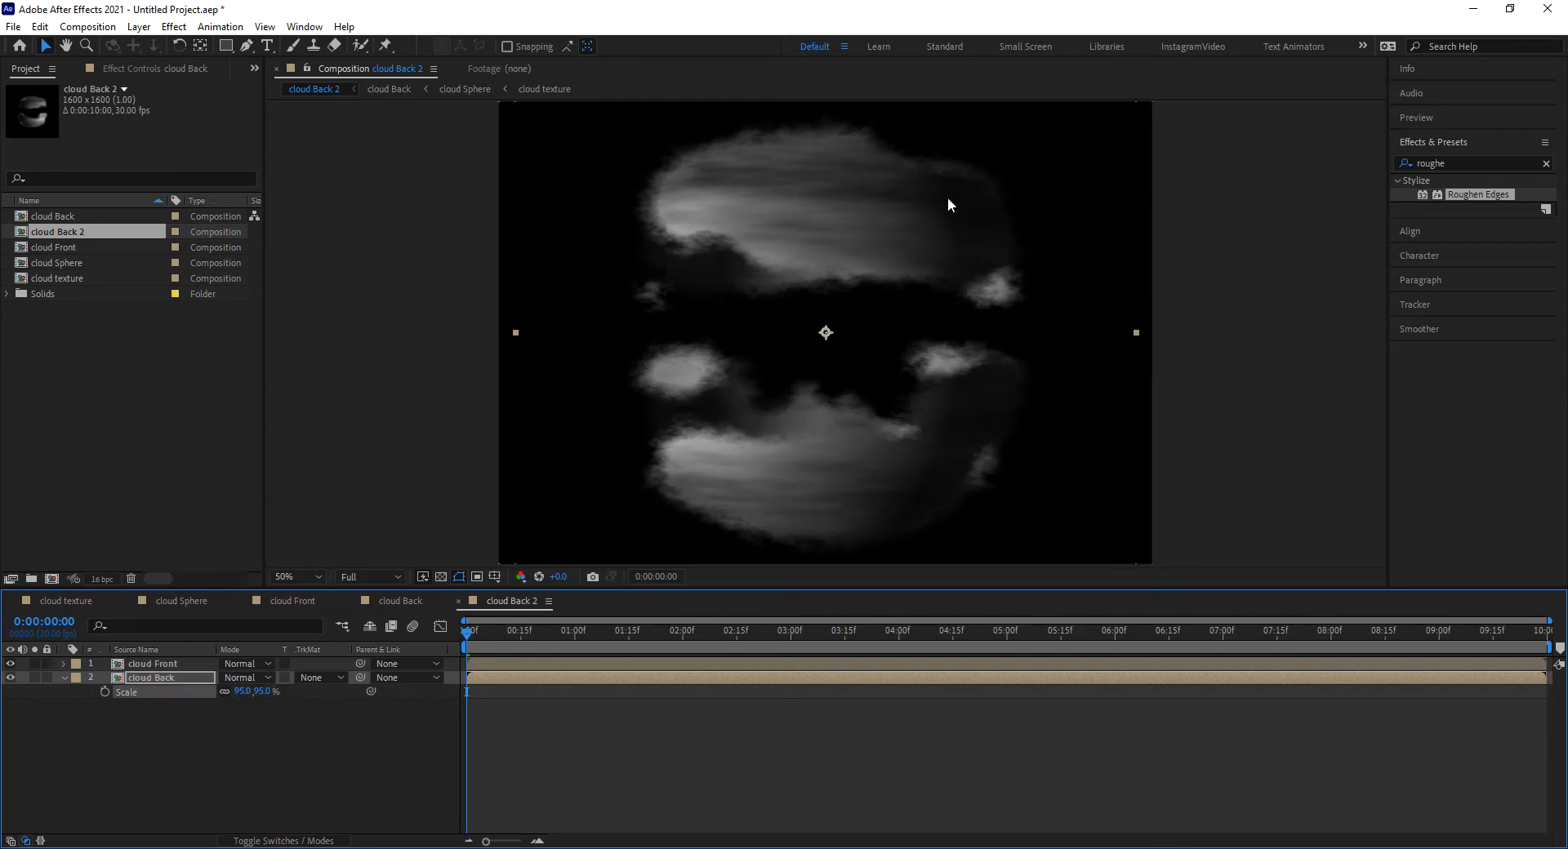
key("ctrl+z")
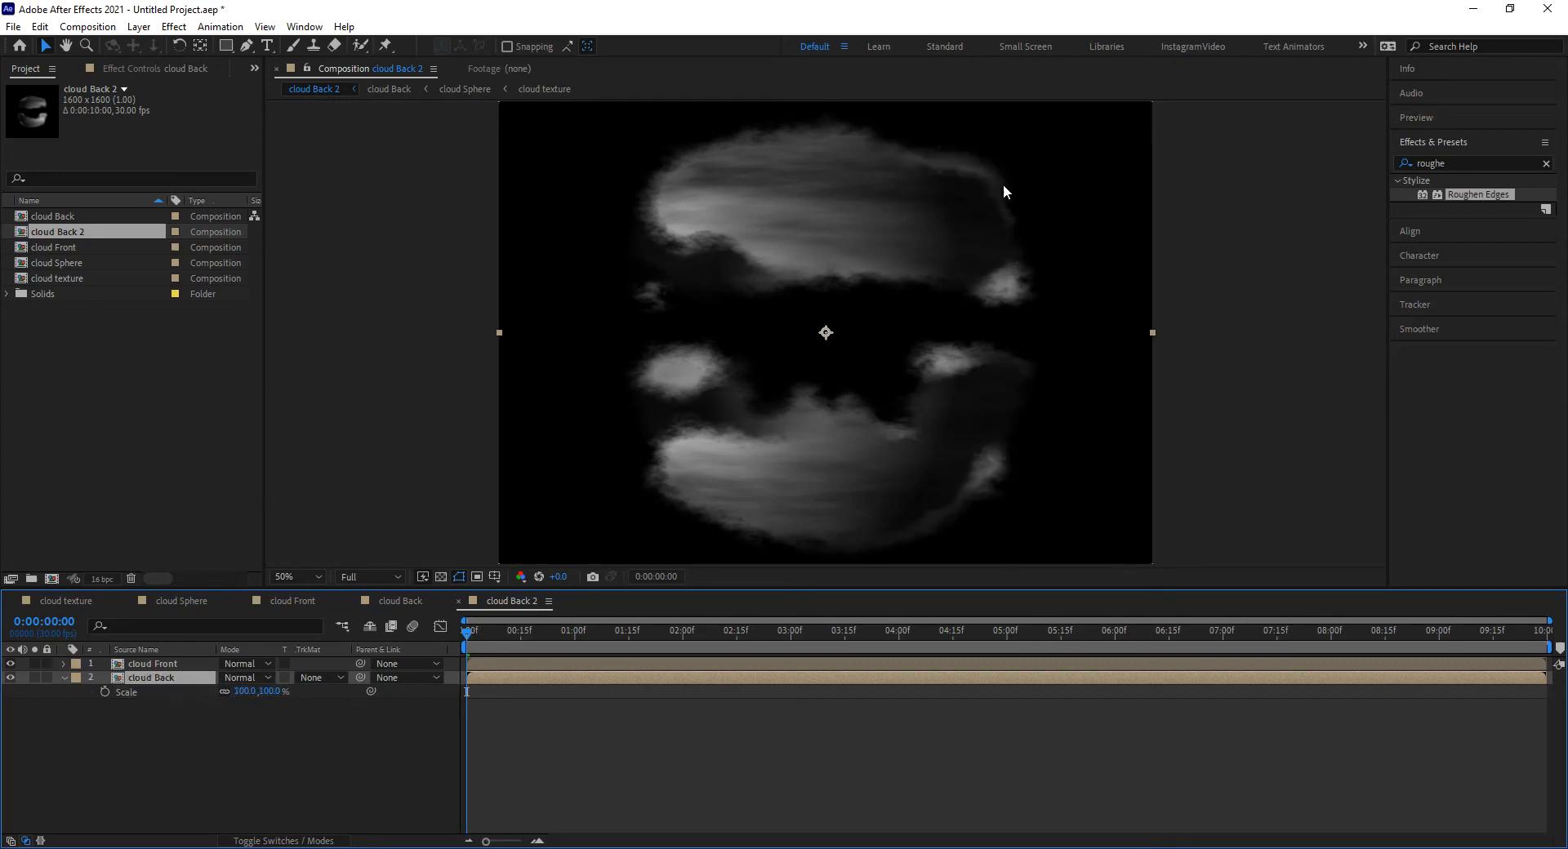
key("ctrl+shift+z")
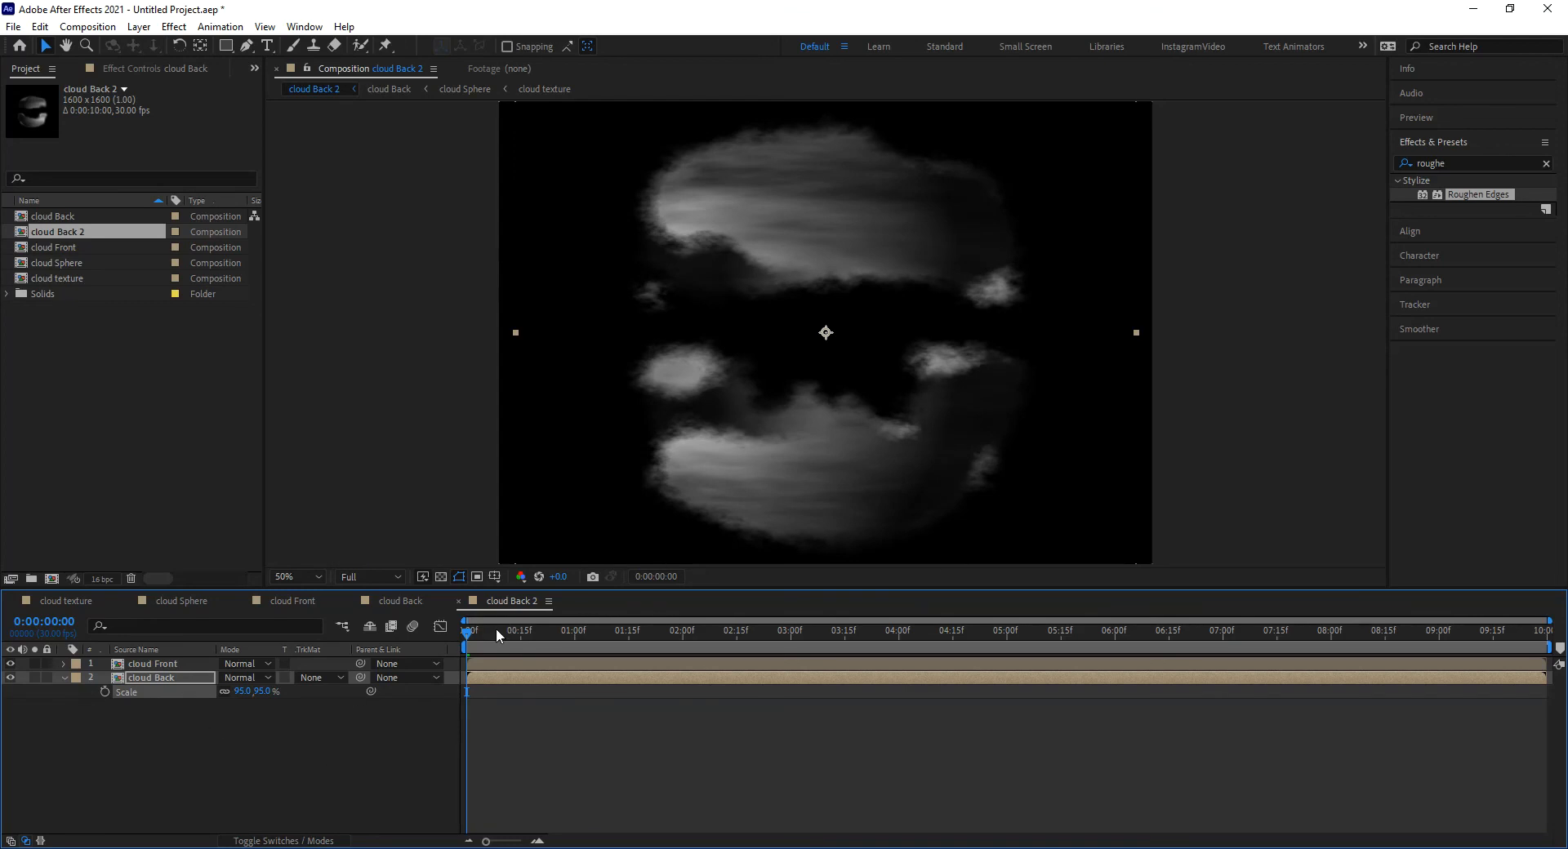
Preview the combined clouds, then parent the cloud Back layer to cloud Front and test scaling the parent, undoing the trial
key("space")
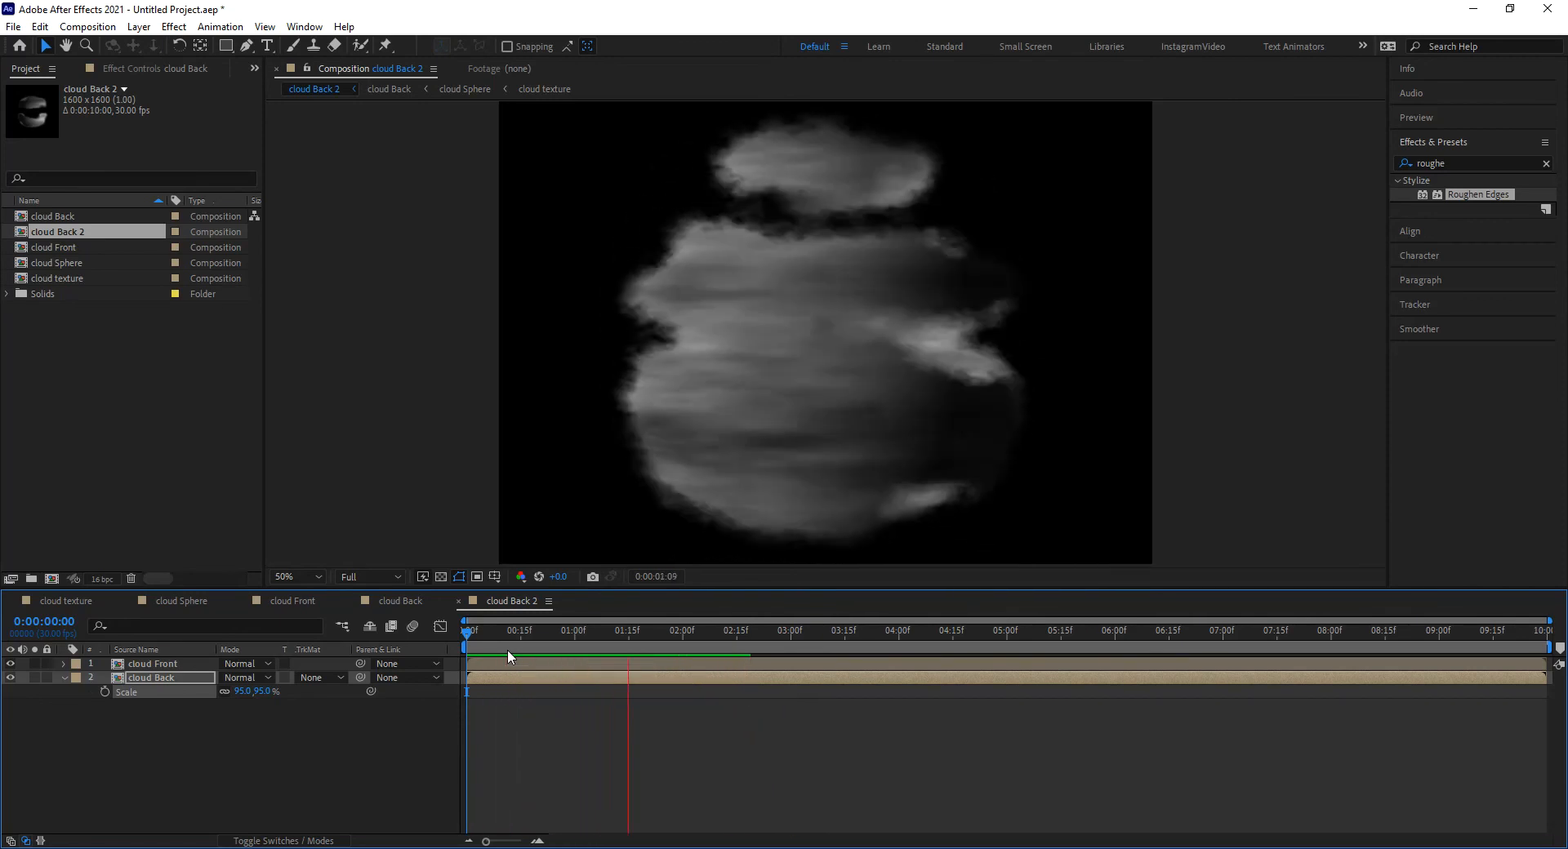
key("space")
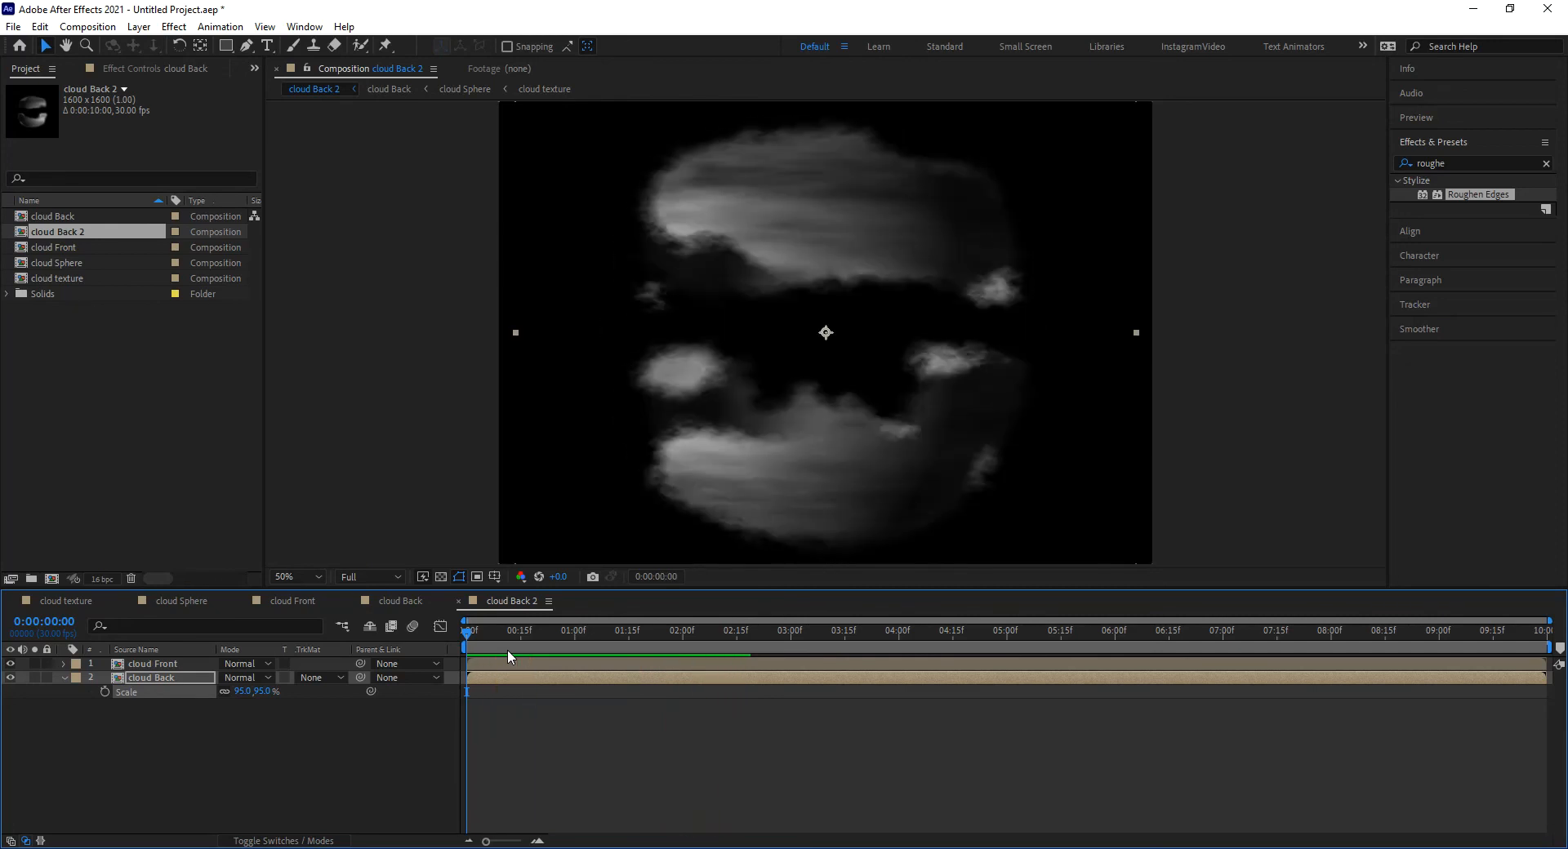
left_click(160, 663)
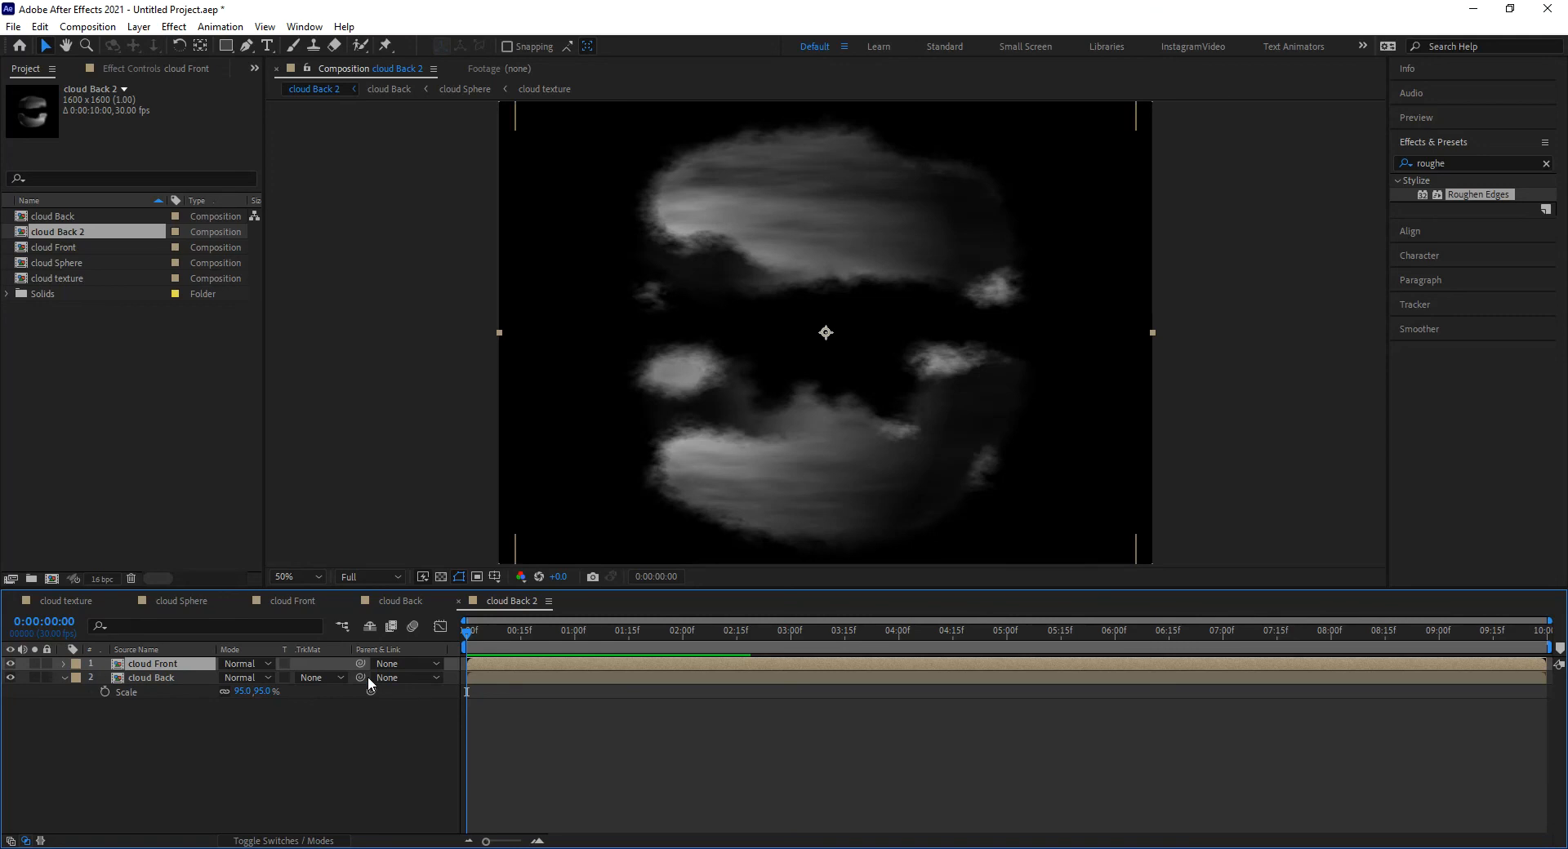
left_click_drag(359, 678, 263, 678)
left_click(162, 650)
key("s")
key("ctrl+z")
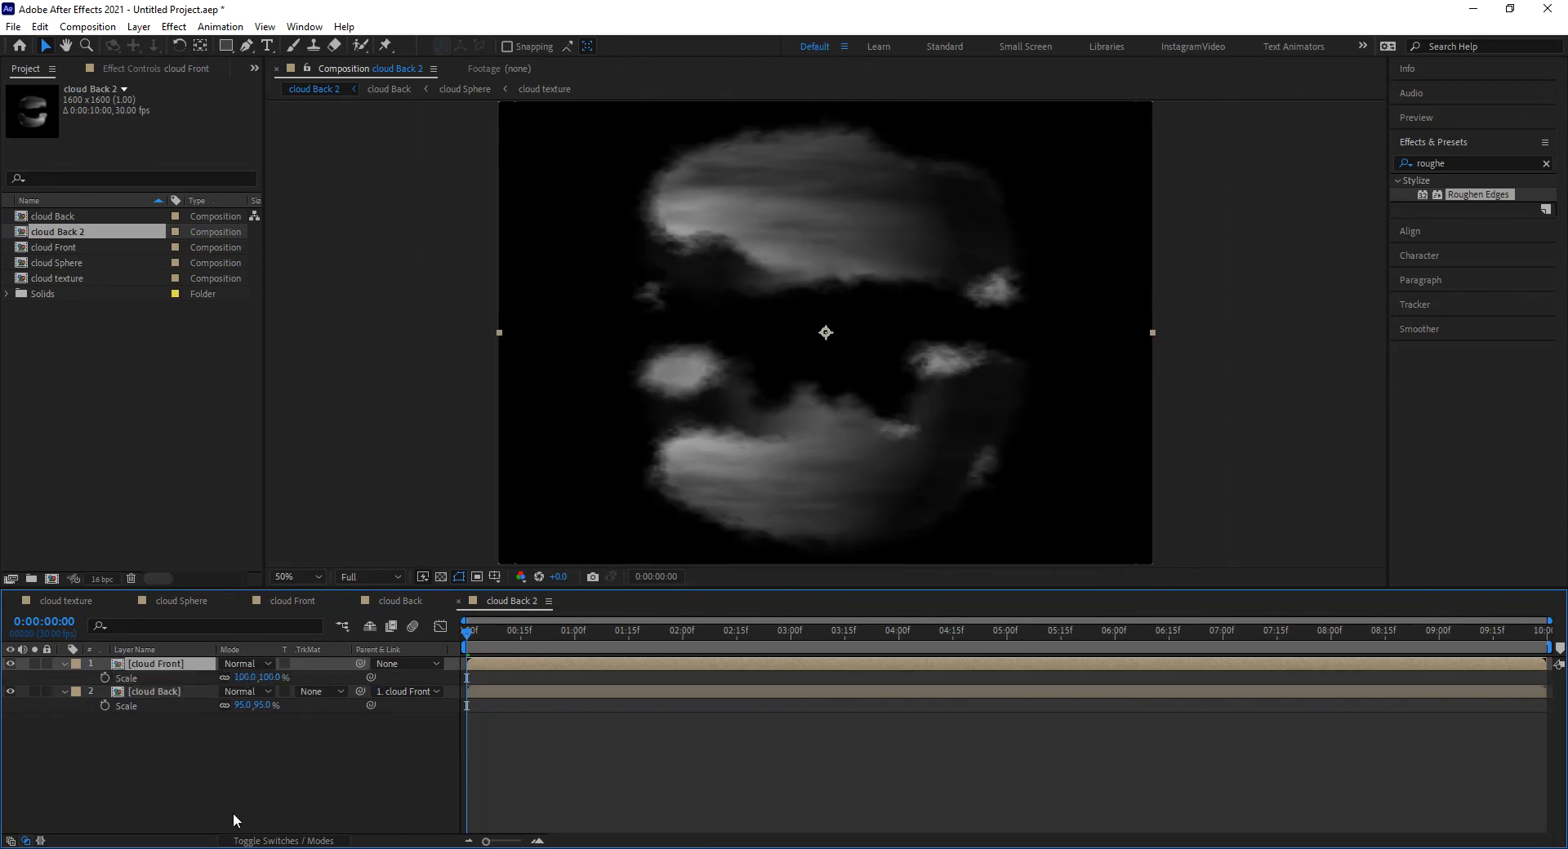
left_click(232, 811)
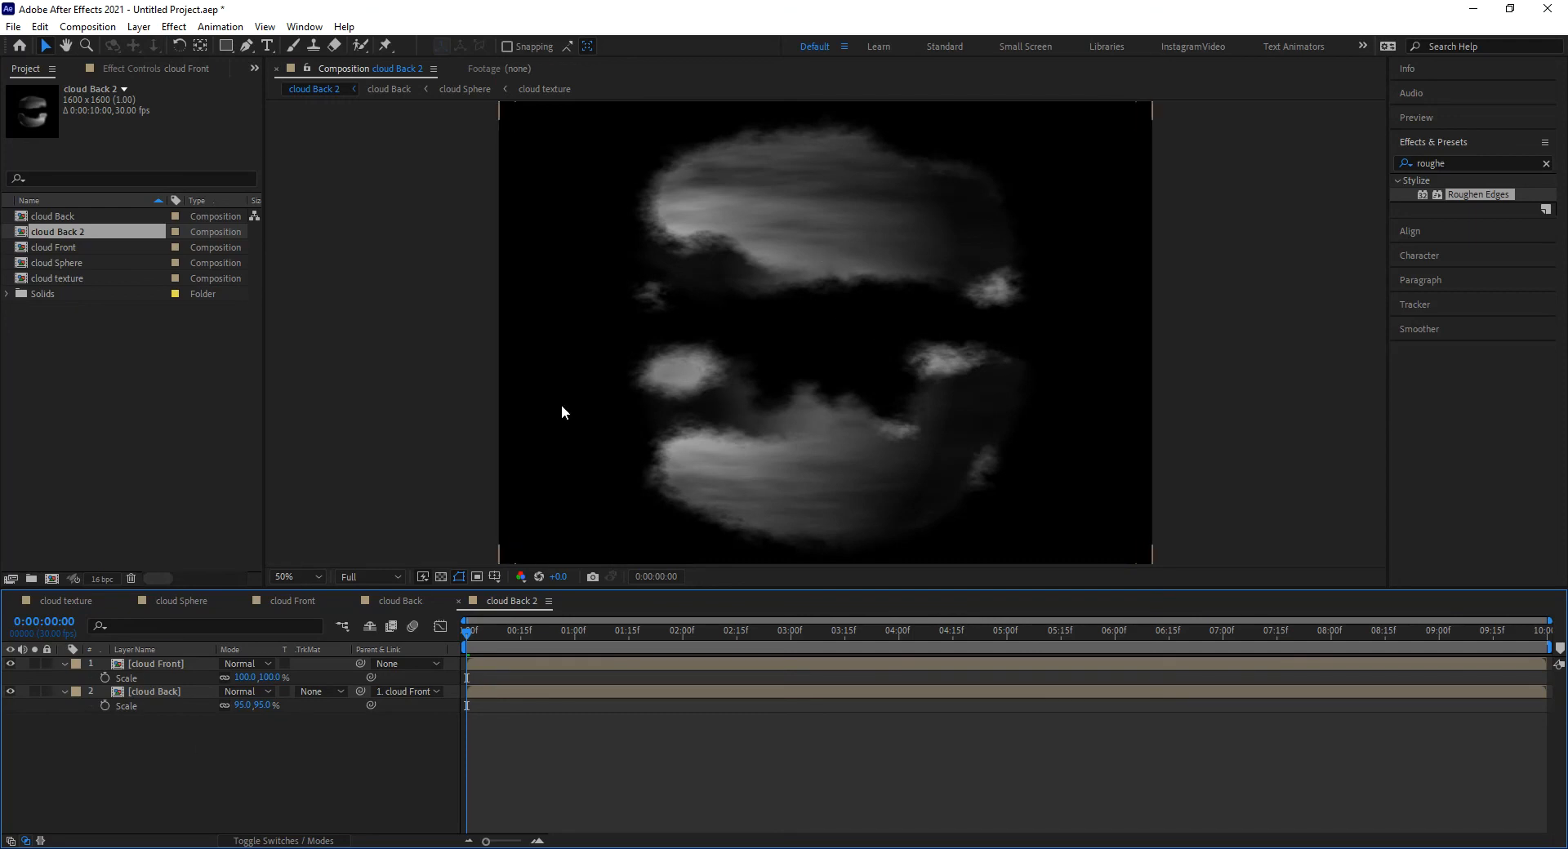
left_click(181, 663)
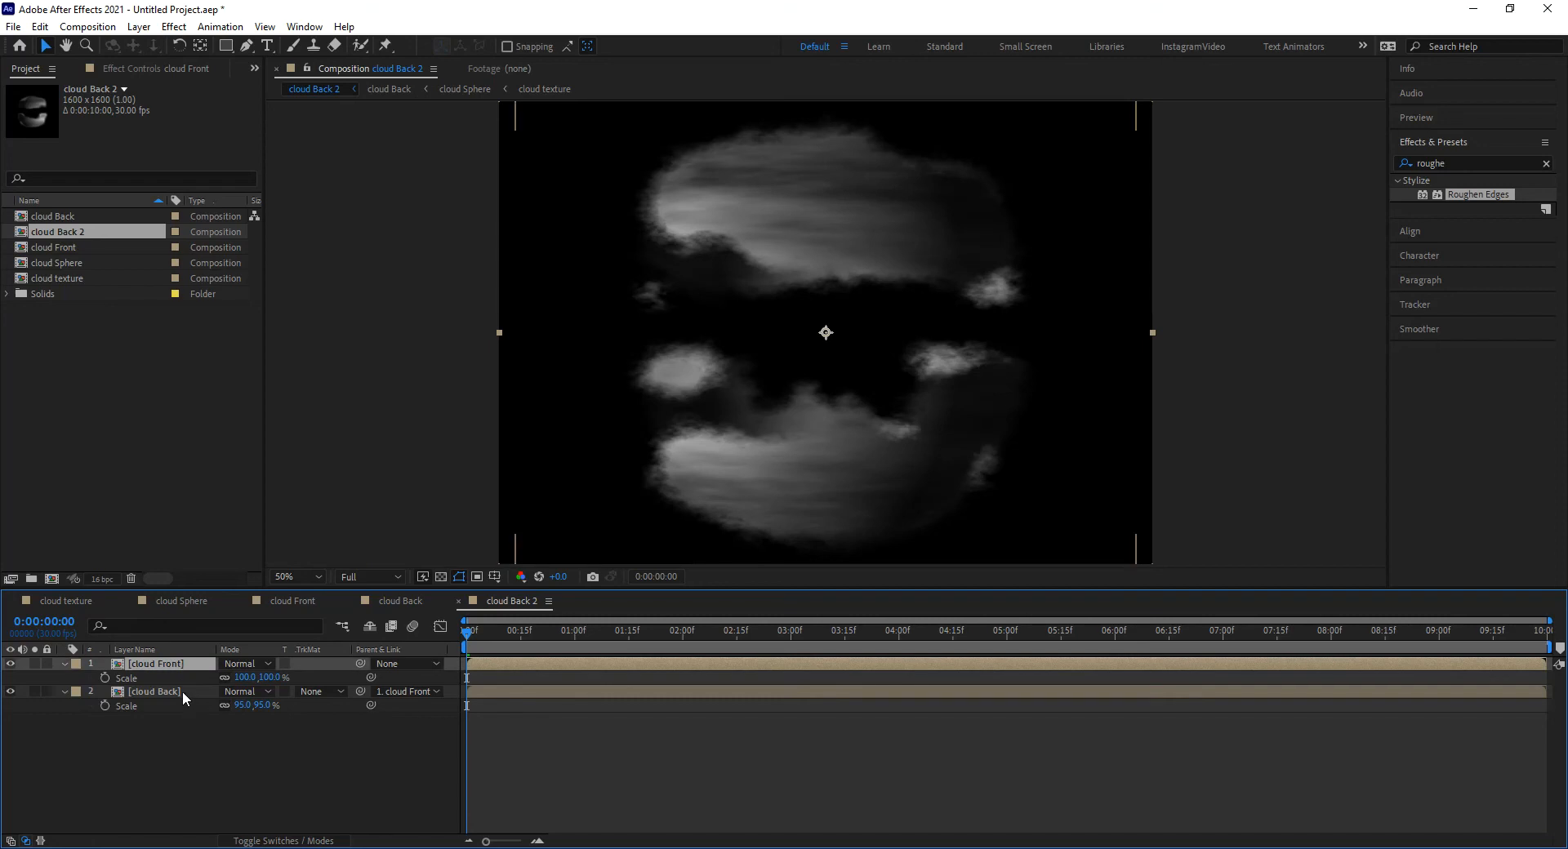
left_click(183, 691)
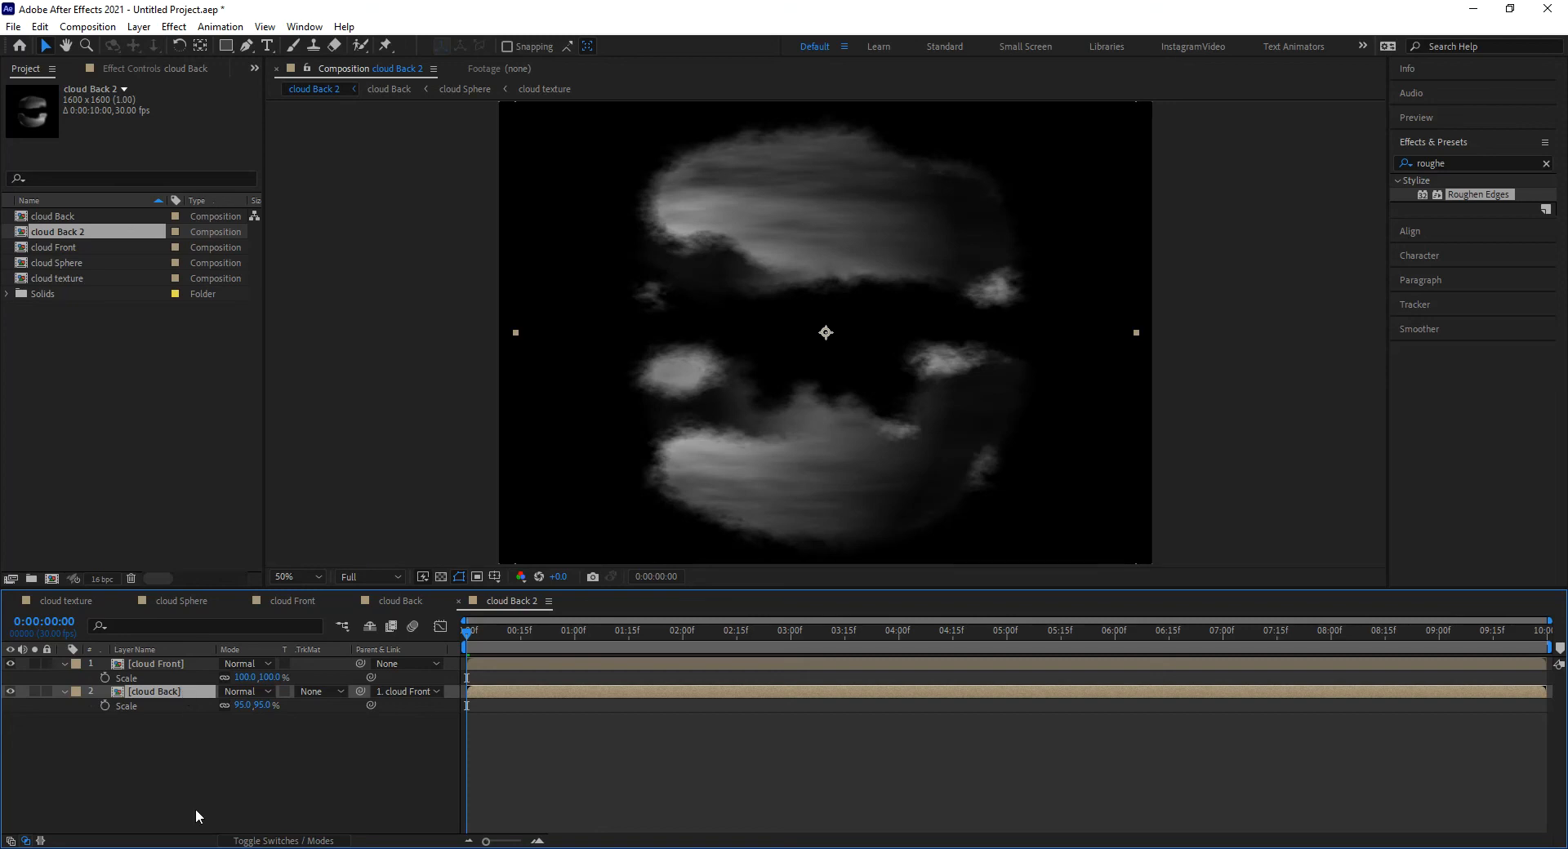
Create a 1600 x 1600 px white solid at the top of the "cloud Back 2" composition
left_click(298, 761)
key("ctrl+y")
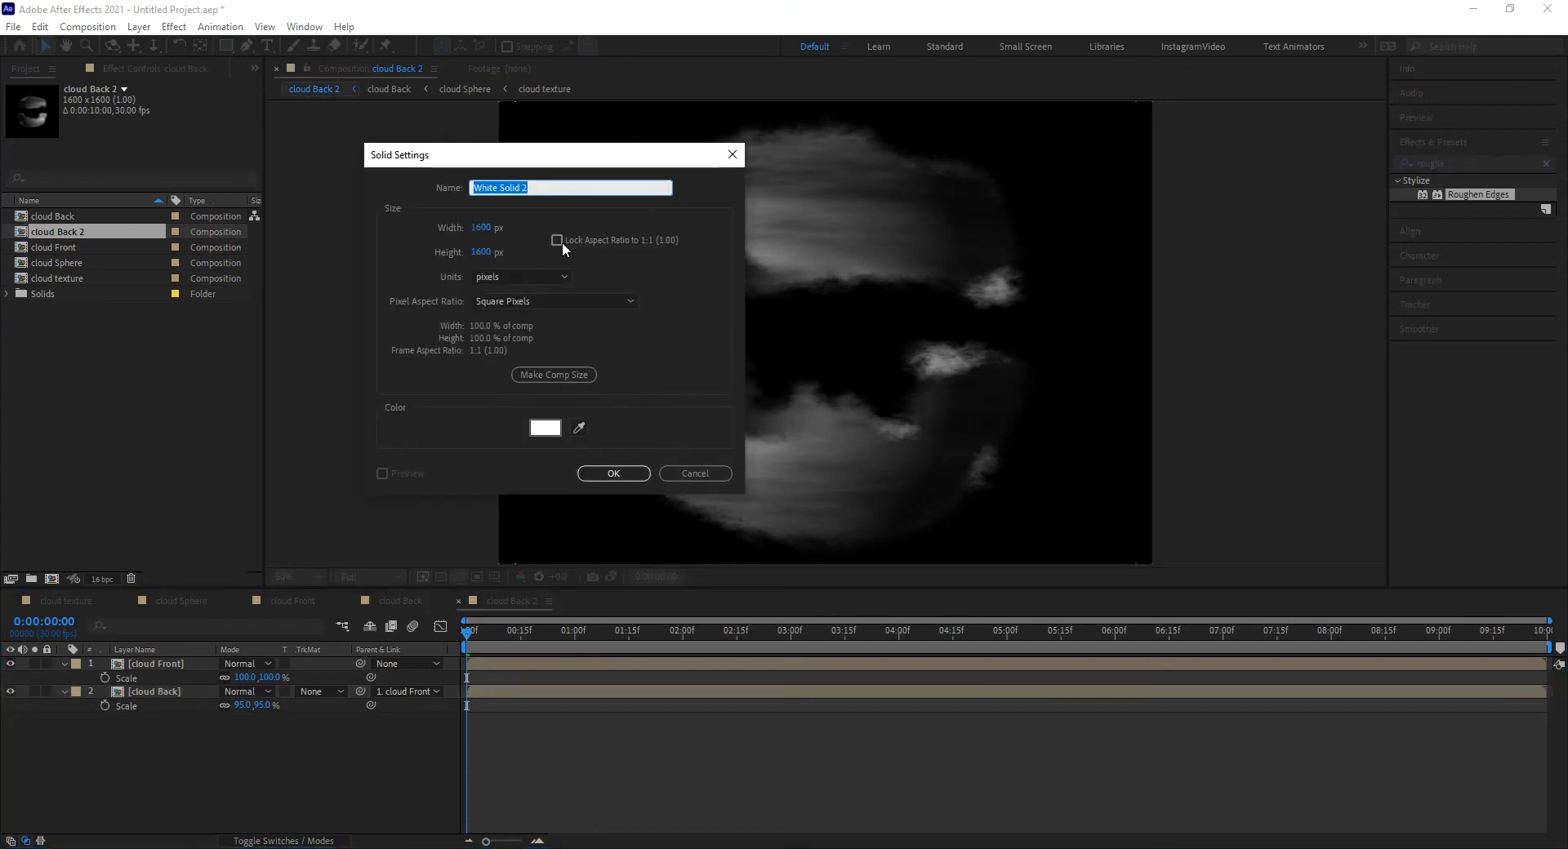
left_click(616, 473)
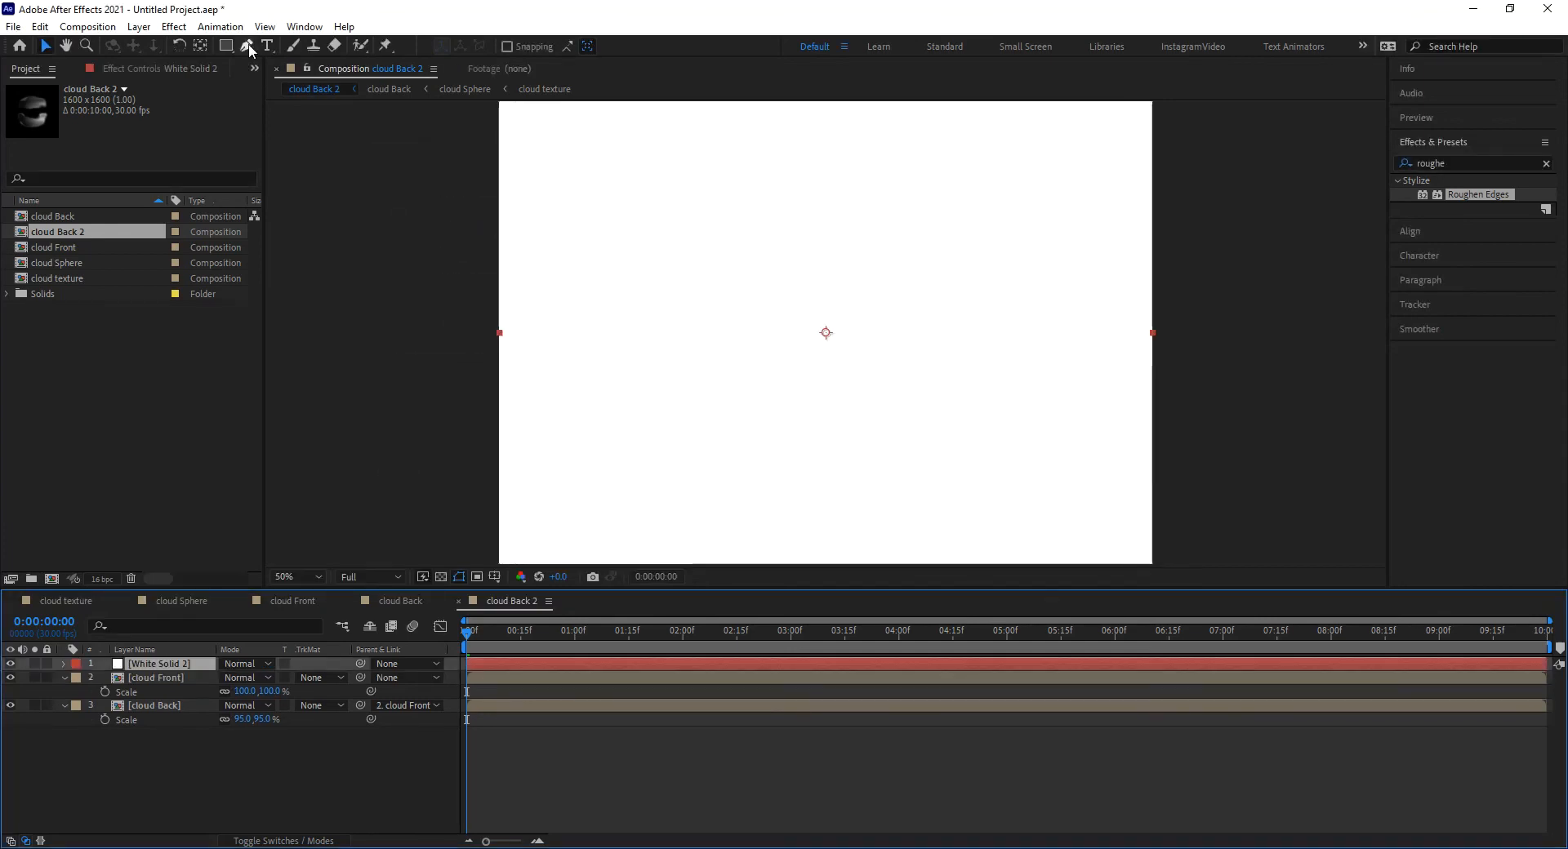
Mask the white solid with a circle drawn from the centre and set its Mask Feather to 200 pixels
left_click_drag(223, 42, 272, 81)
left_click_drag(817, 320, 911, 418)
key("f")
left_click(243, 691)
type("200")
key("Return")
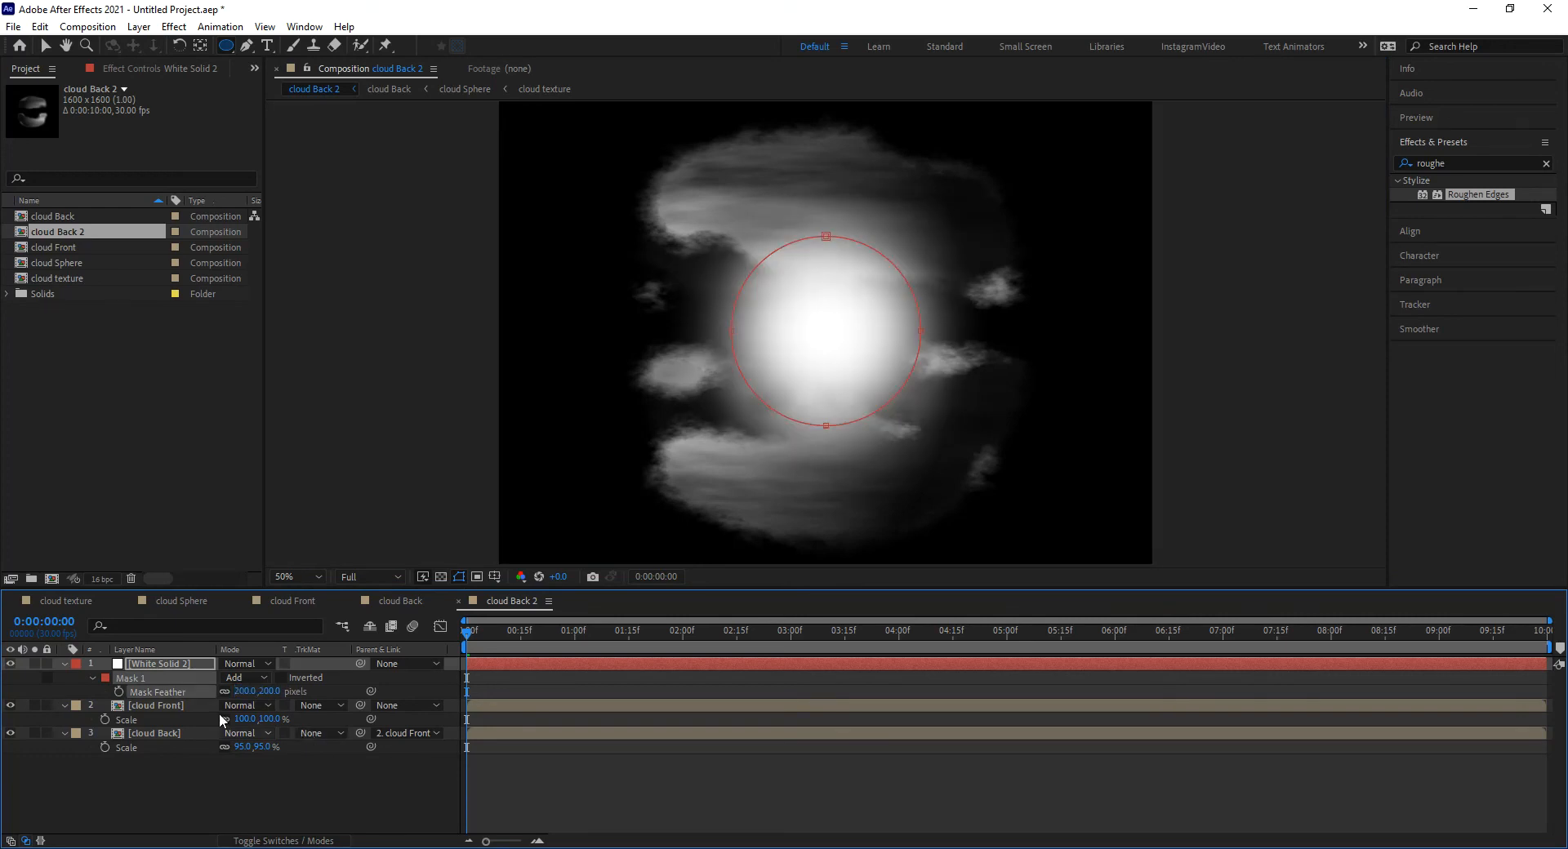
Move the masked white solid between the cloud Front and cloud Back layers and preview the animation
left_click_drag(169, 664, 164, 727)
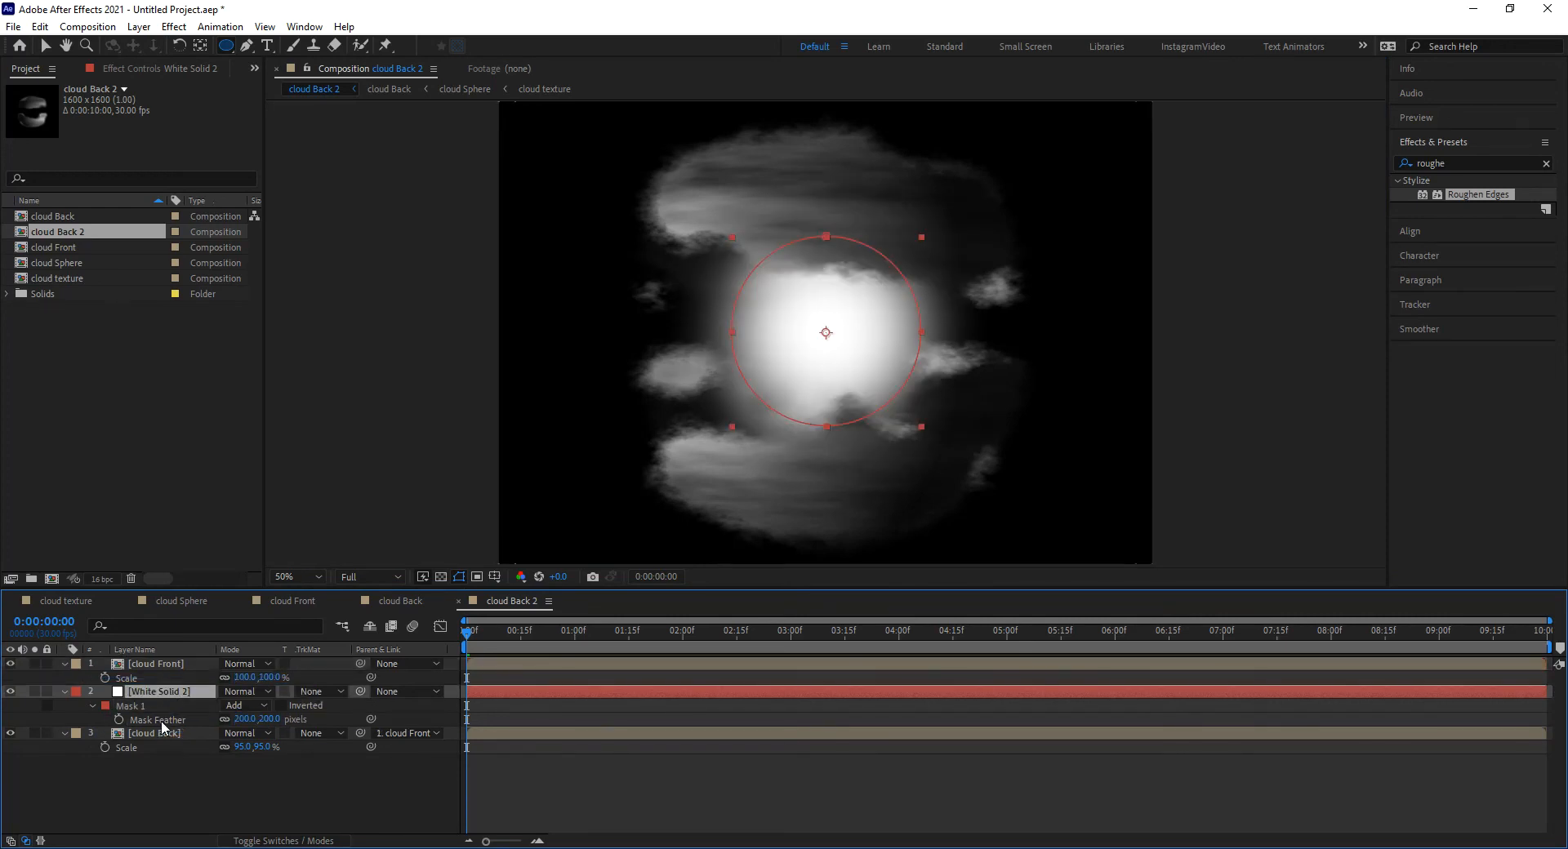
key("space")
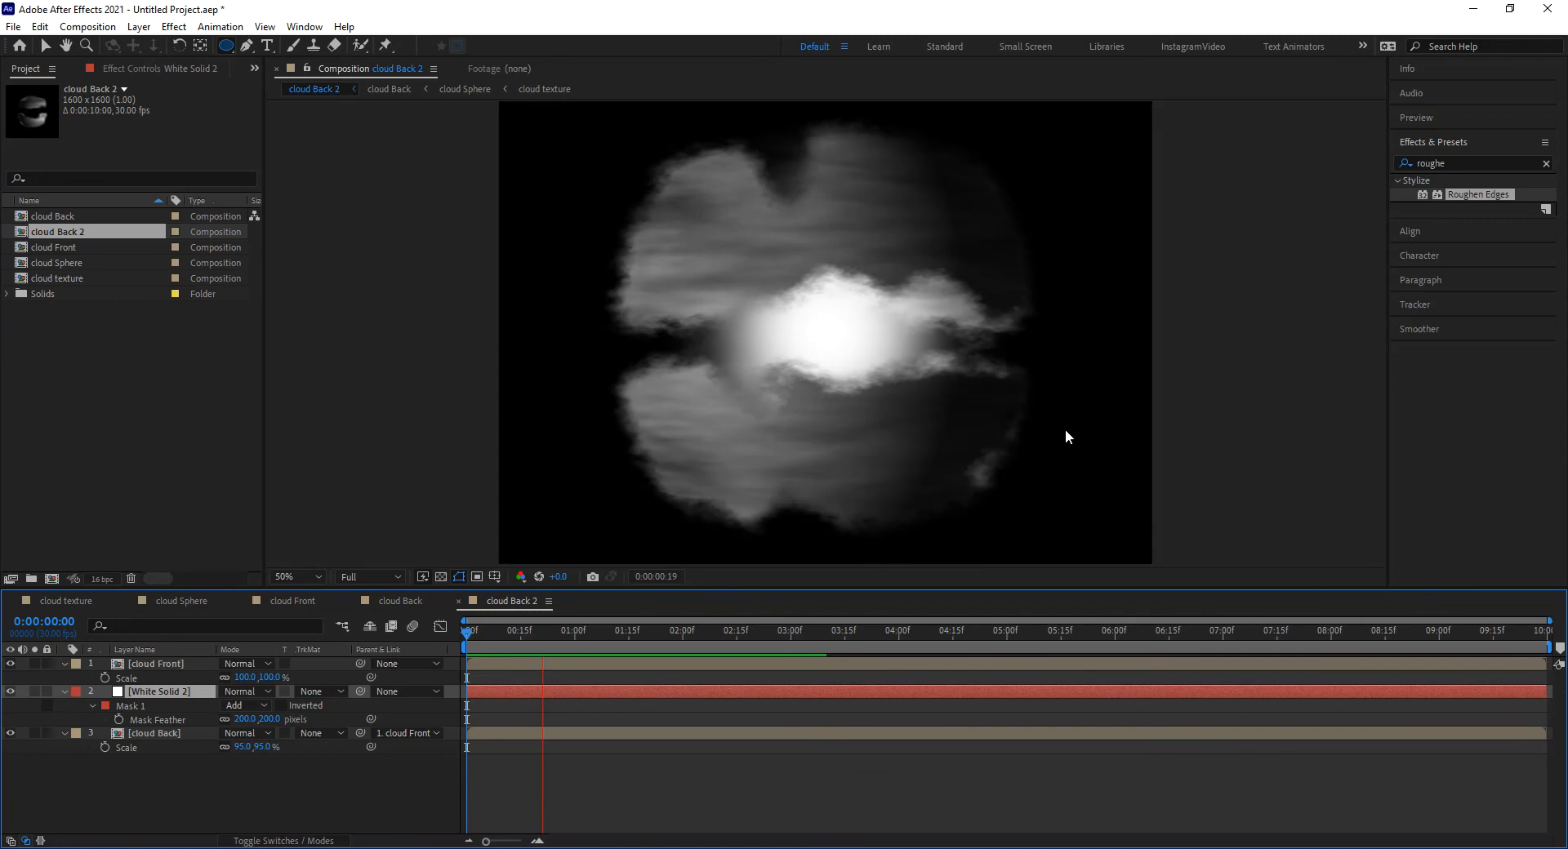
key("space")
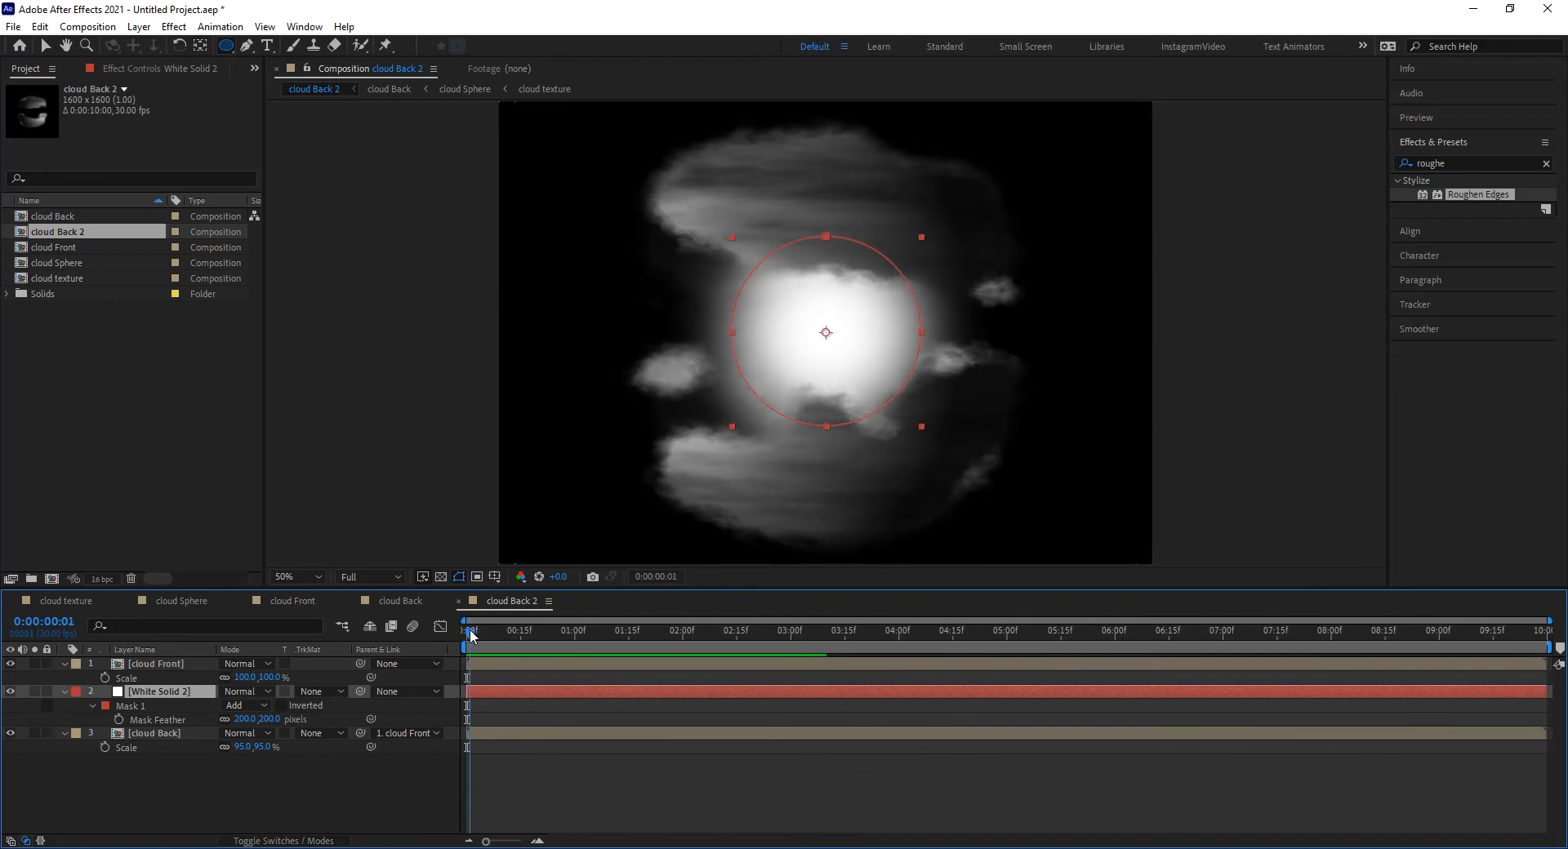
Find the Tint effect and apply it to the cloud Back layer
left_click(155, 733)
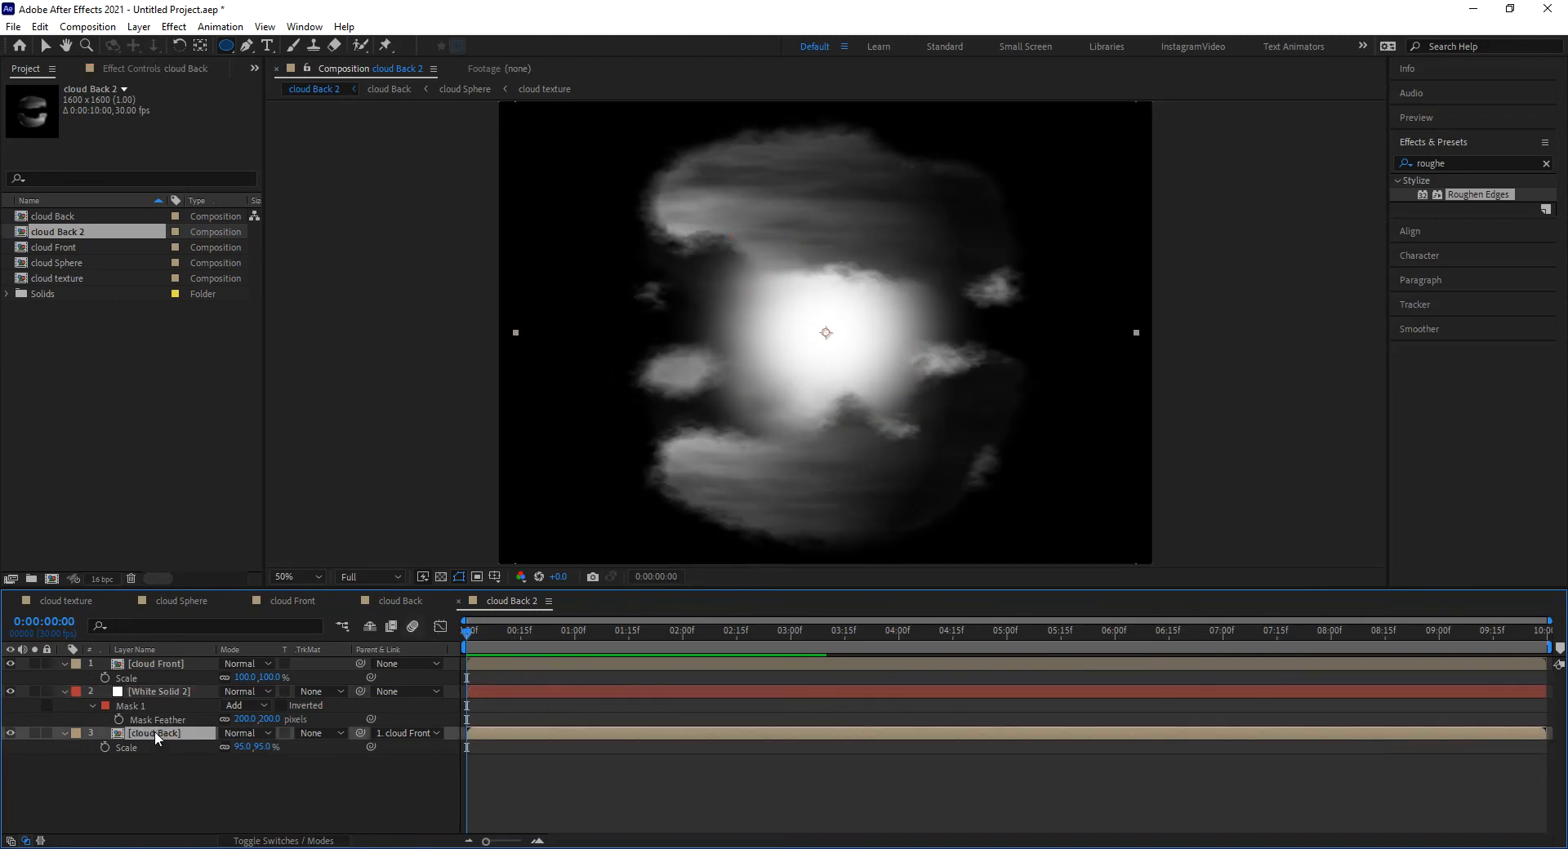
double_click(1452, 164)
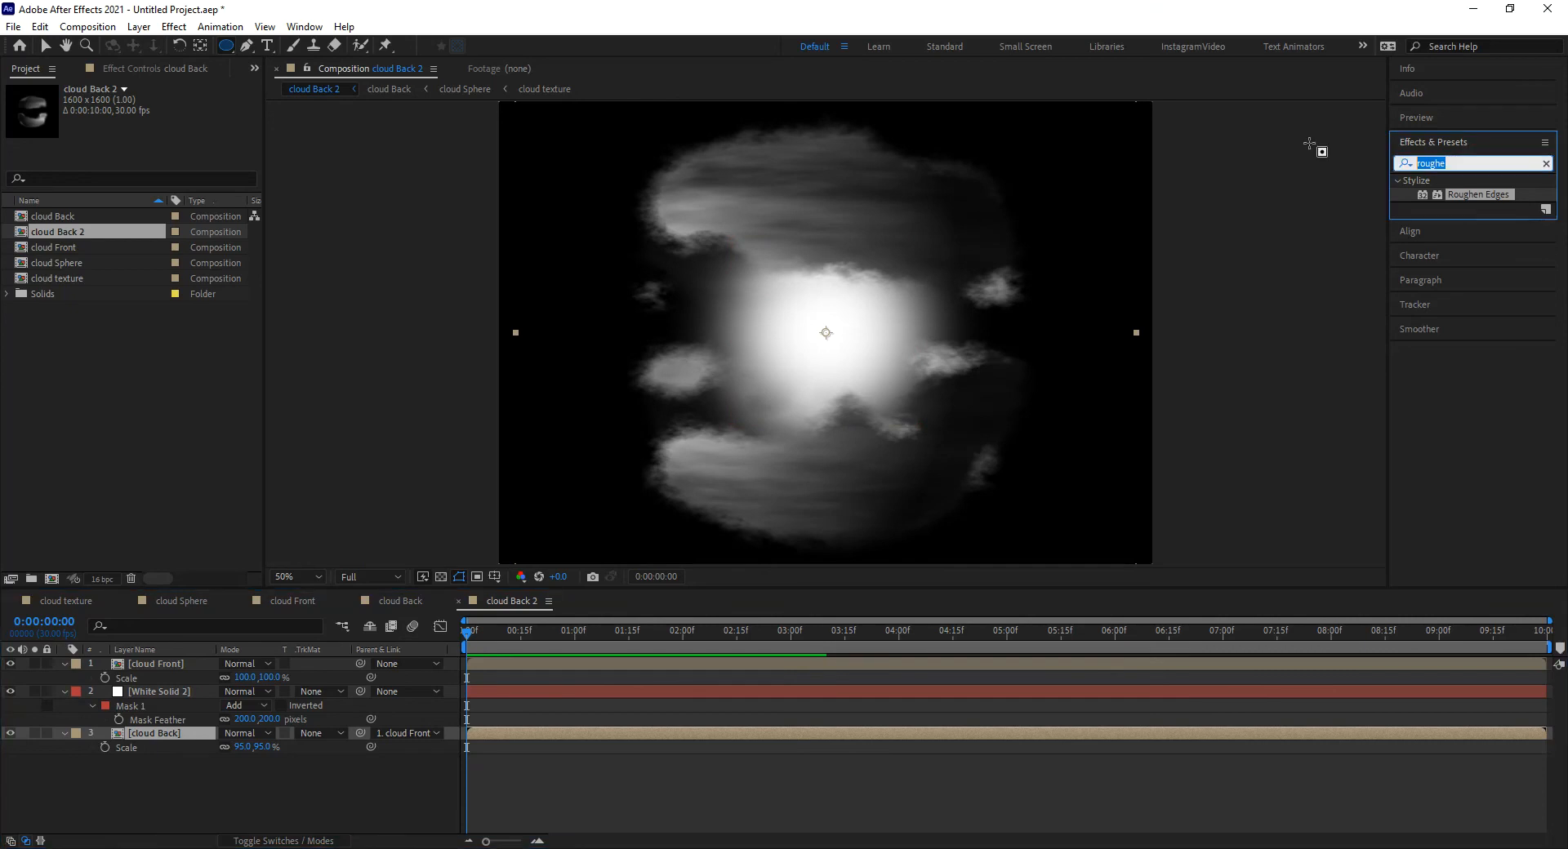
type("tint")
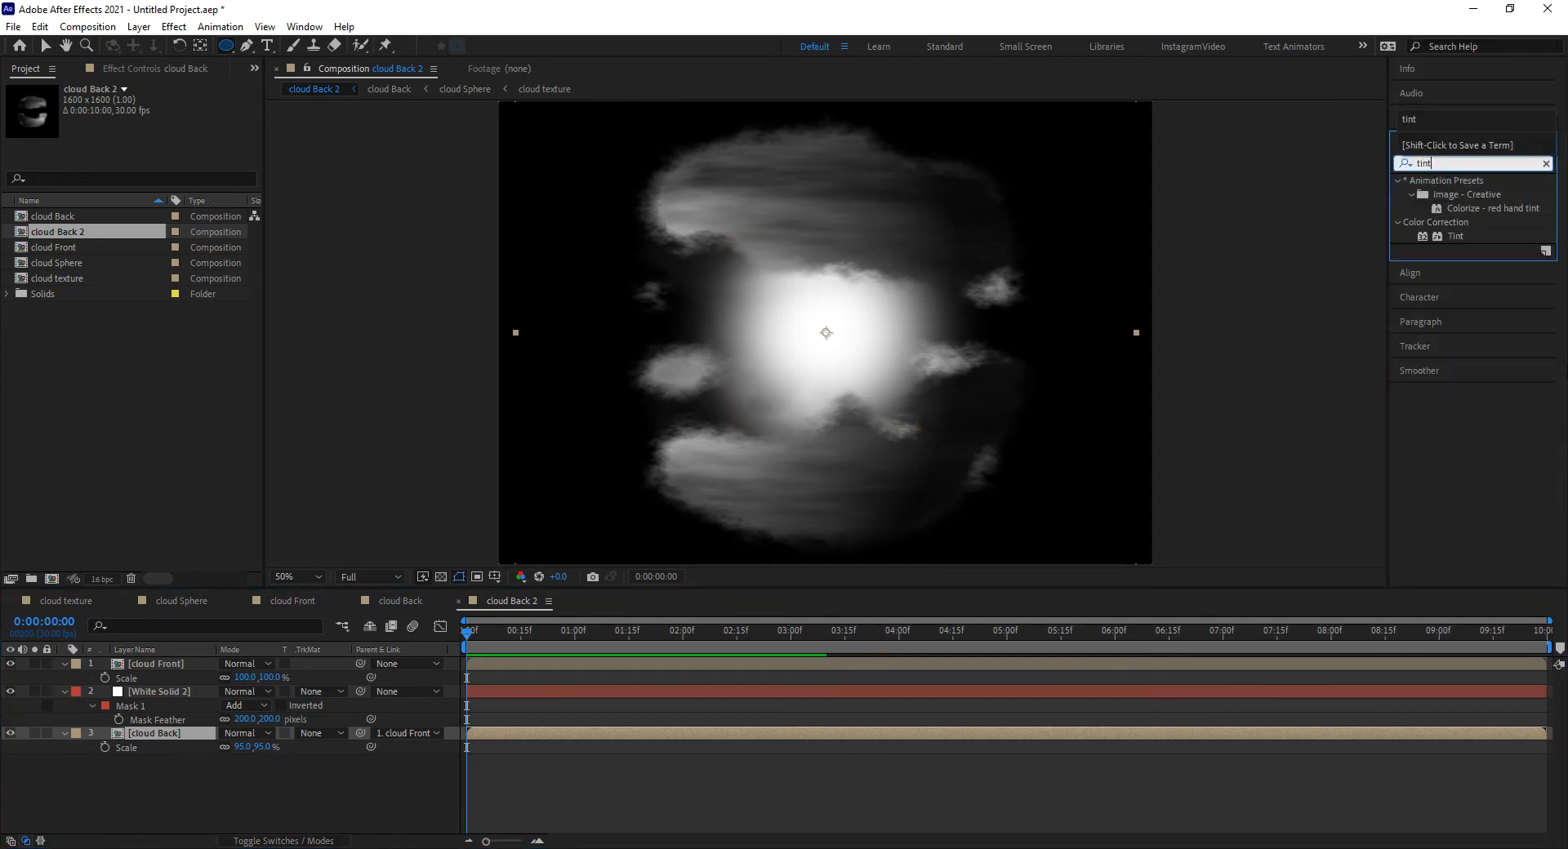
left_click_drag(1462, 230, 153, 738)
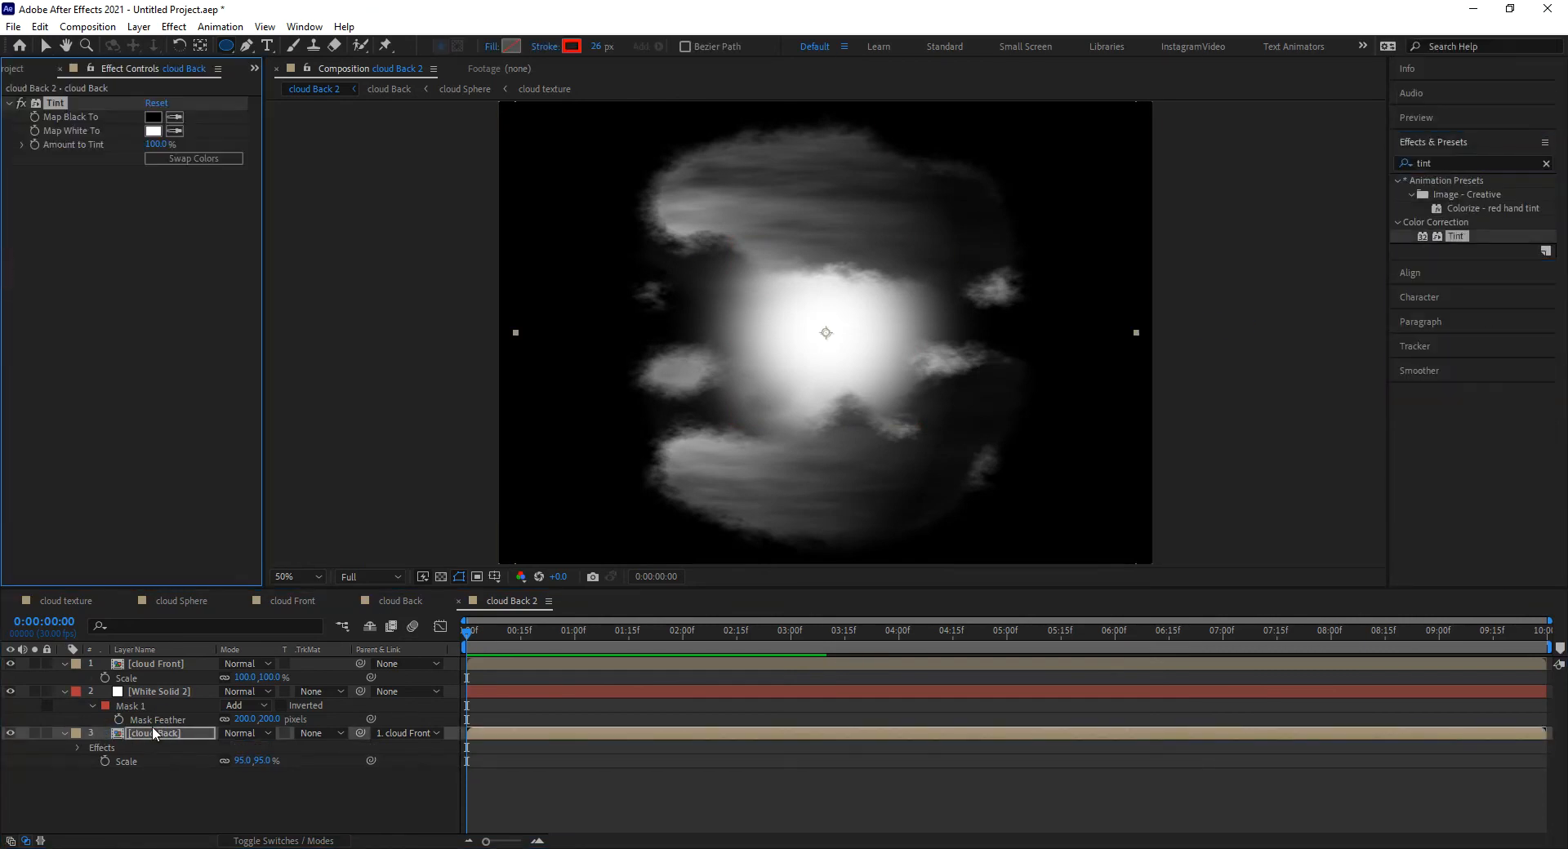
Set Map Black To in cloud Back's Tint to a neutral grey with 90% brightness and preview the animation
left_click(153, 117)
type("BBBBBB")
key("Tab")
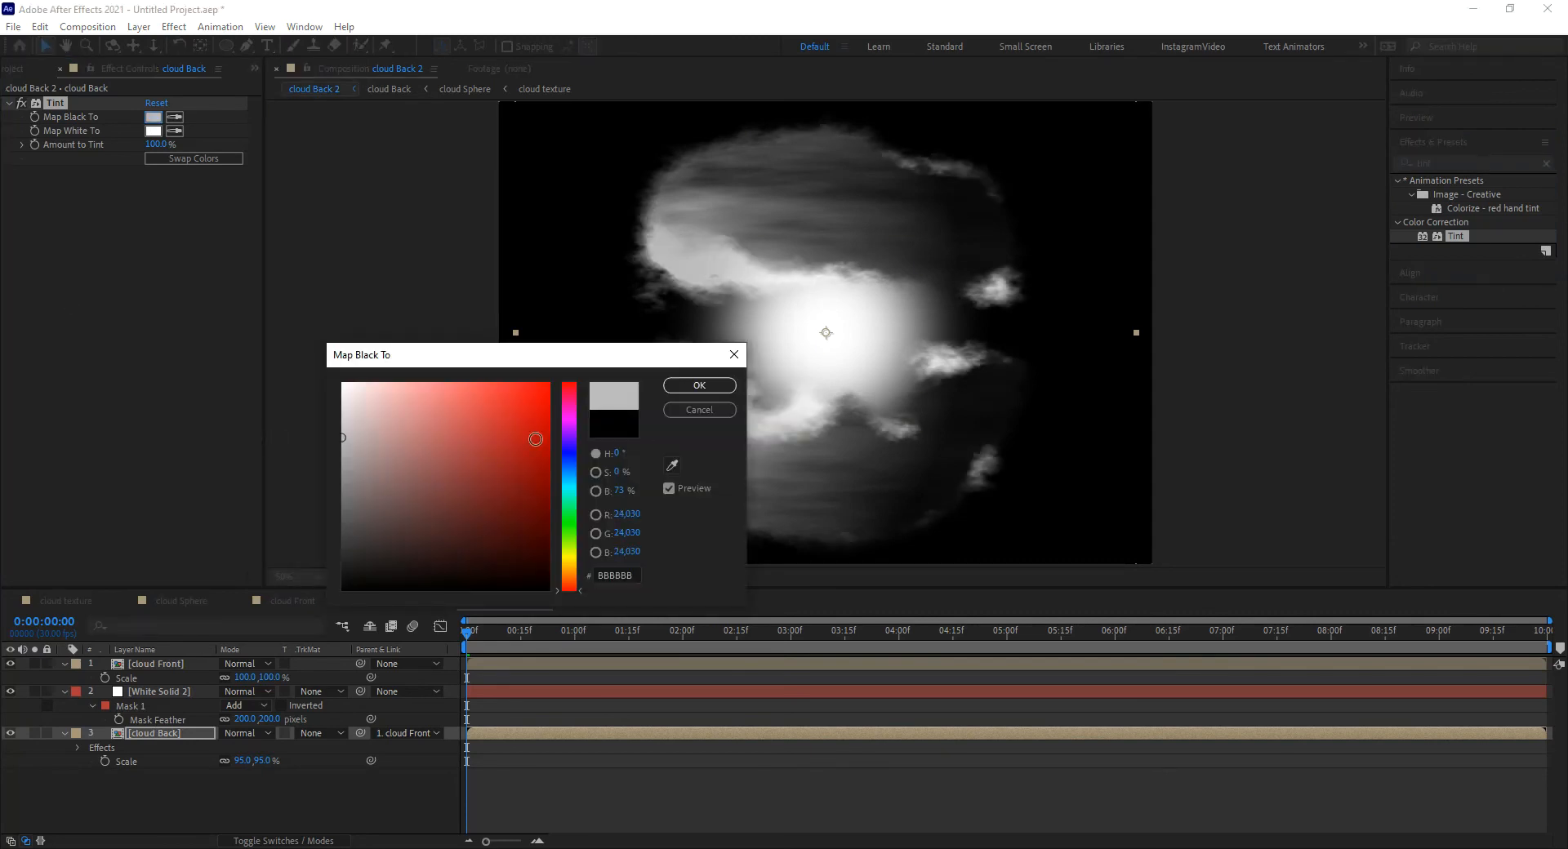
left_click(623, 492)
type("90")
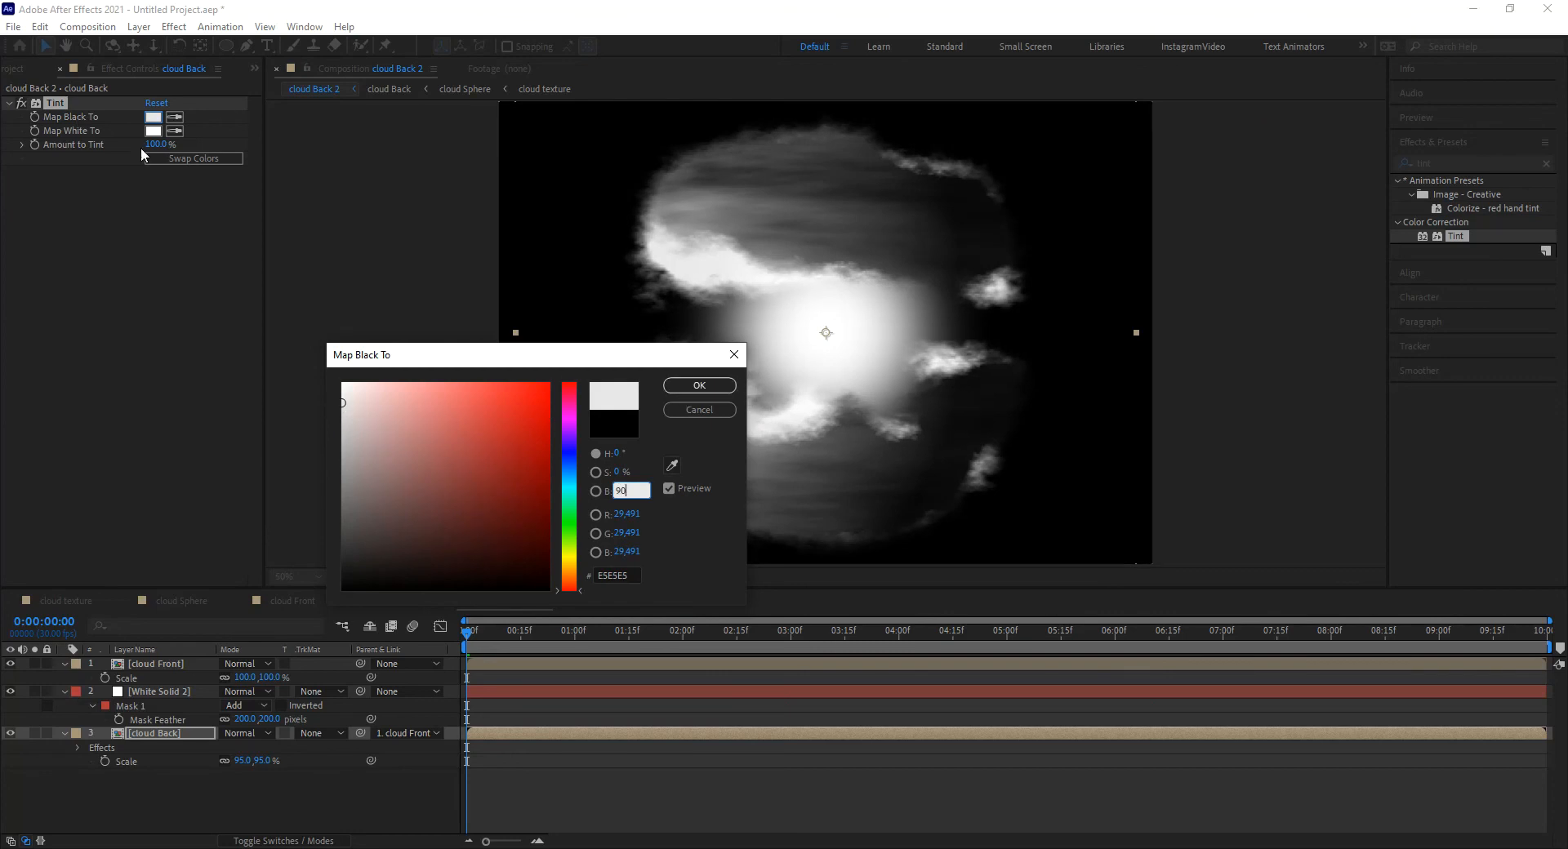
left_click(696, 384)
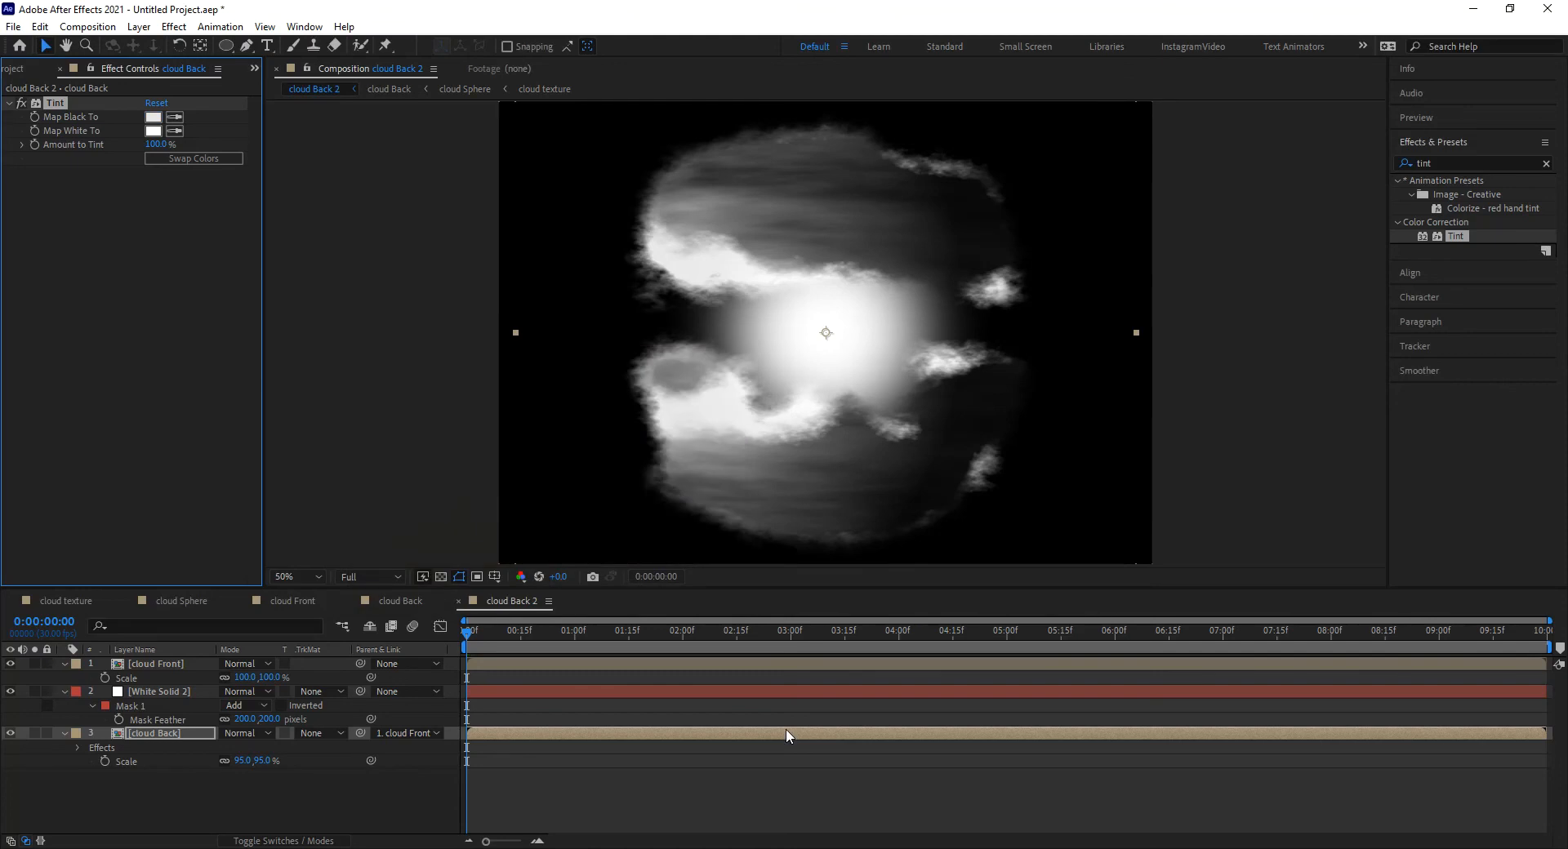
key("space")
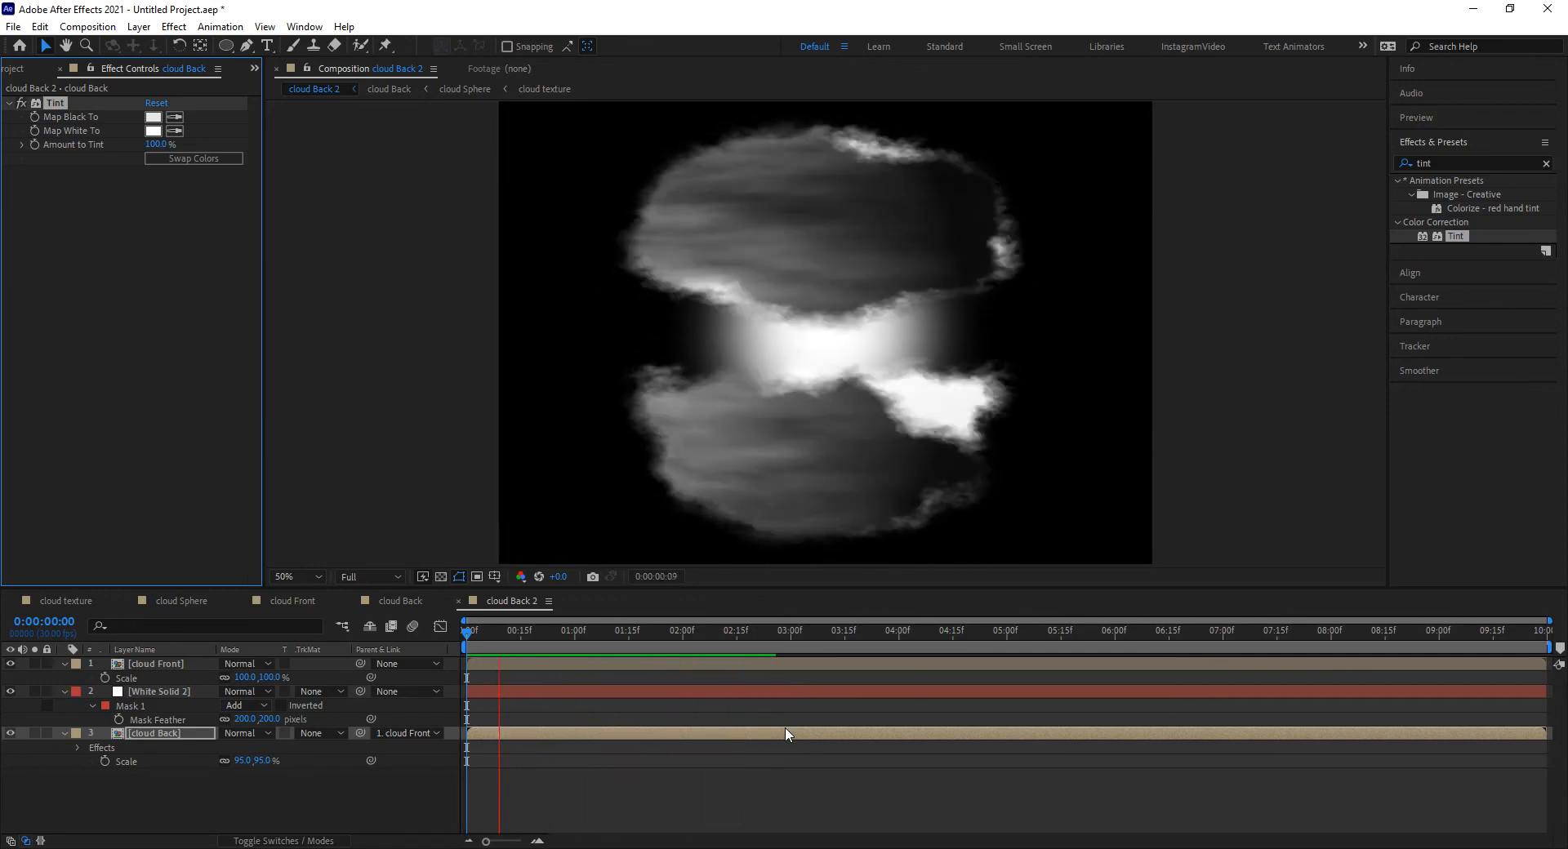
key("space")
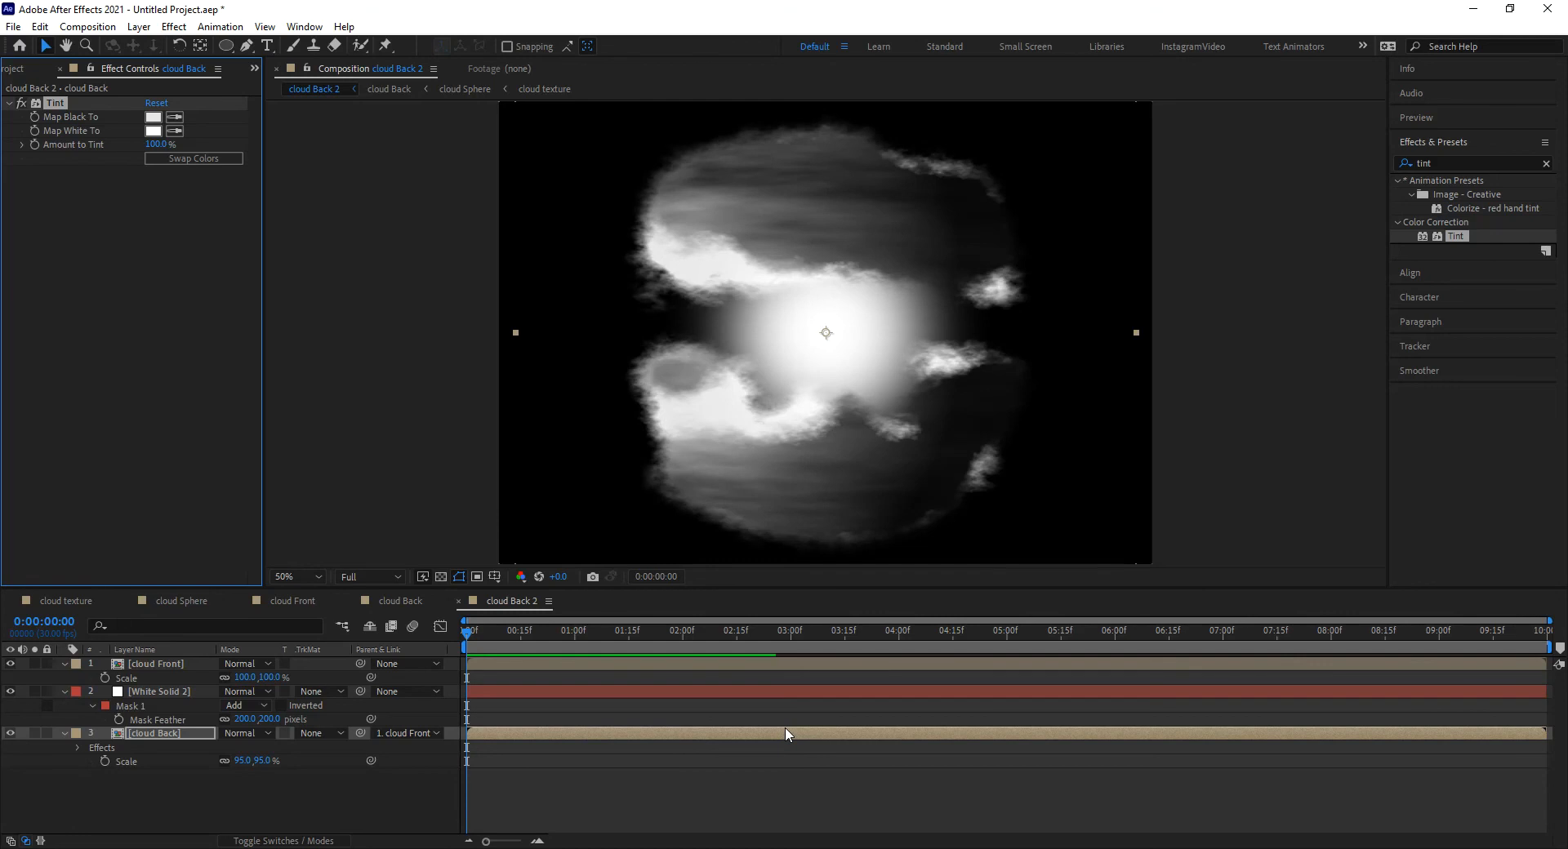
Apply Curves to the cloud Front layer and pull the RGB curve slightly down below the midpoint to darken it
left_click(155, 690)
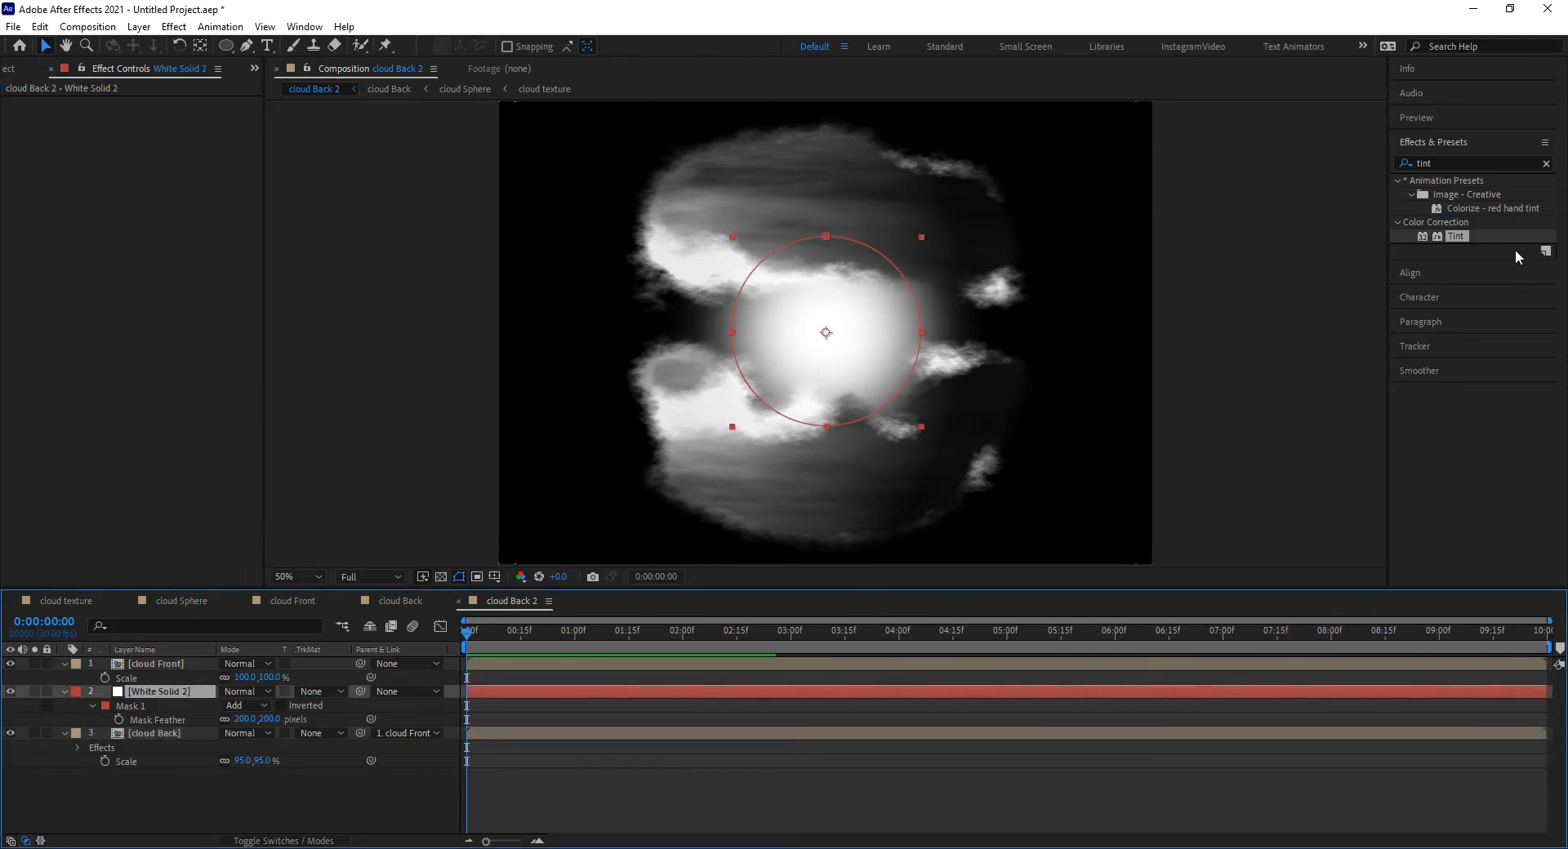
left_click(165, 666)
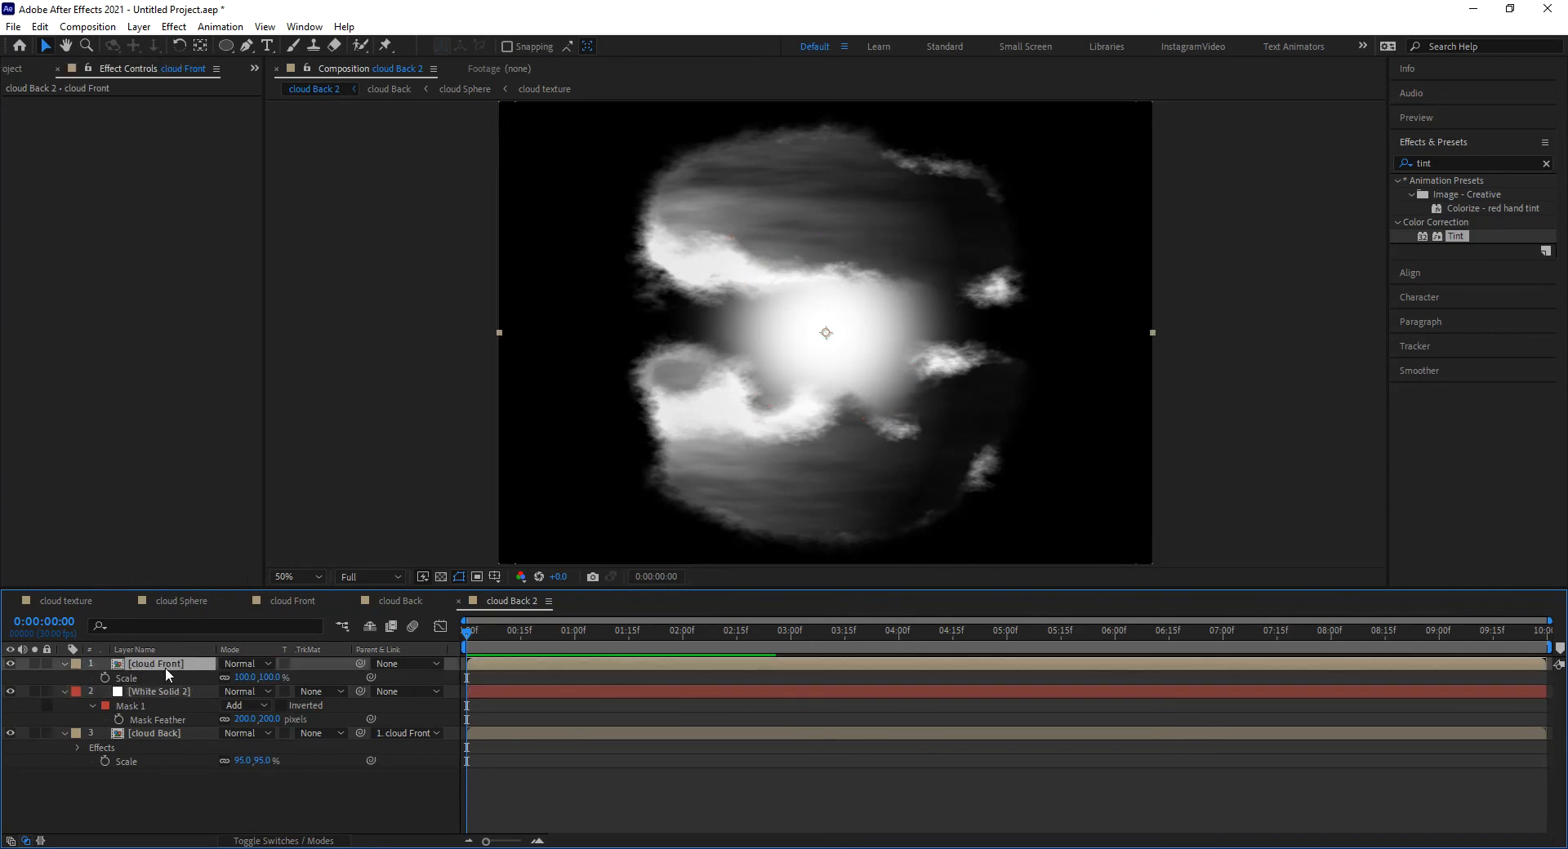
left_click(1458, 164)
type("curve")
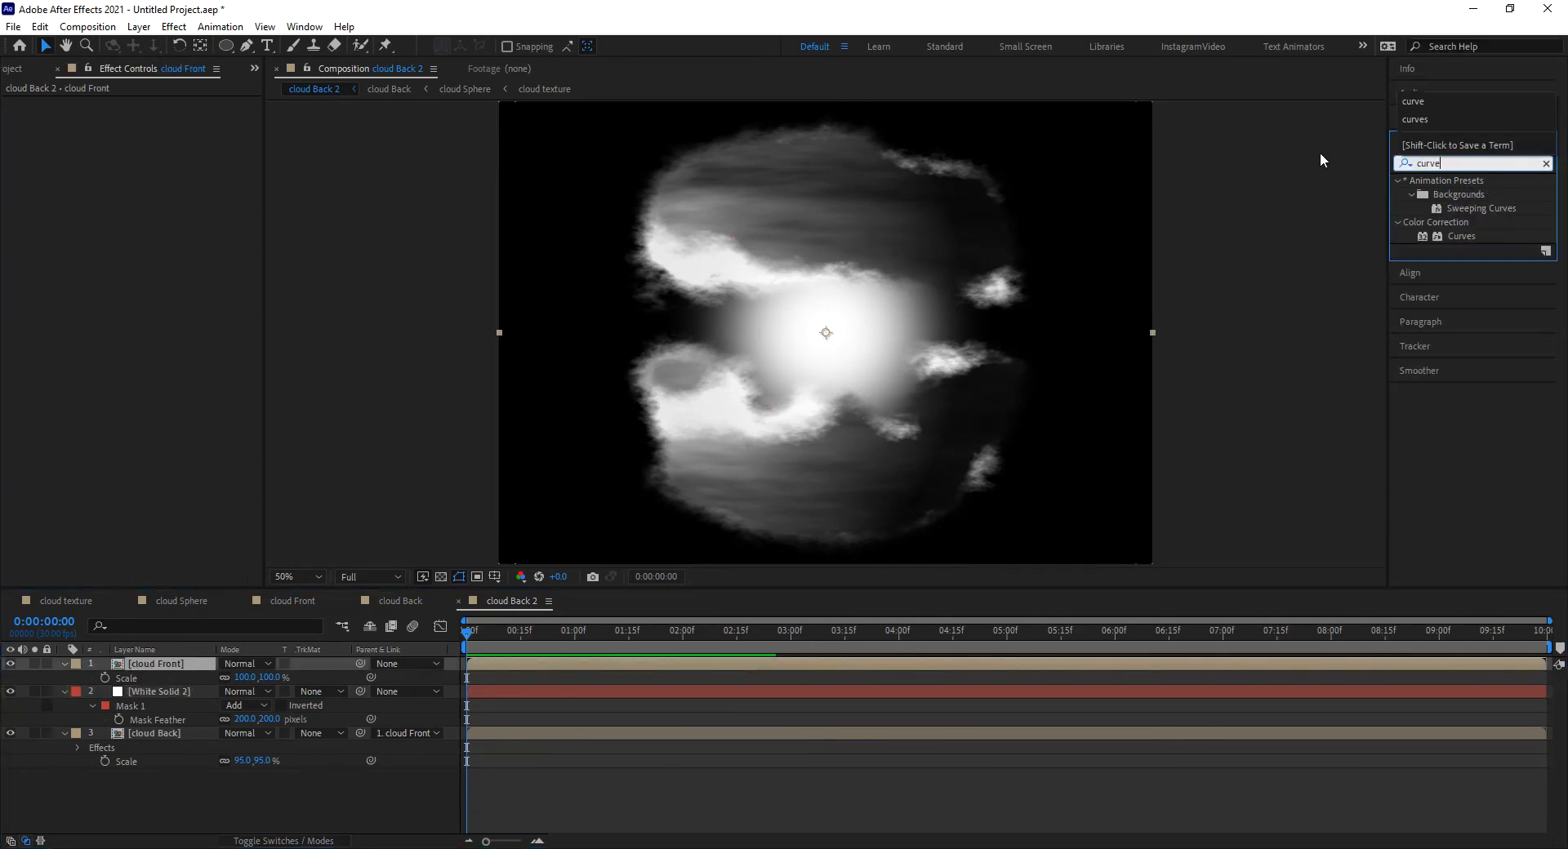
left_click_drag(1473, 237, 159, 664)
left_click_drag(121, 293, 123, 311)
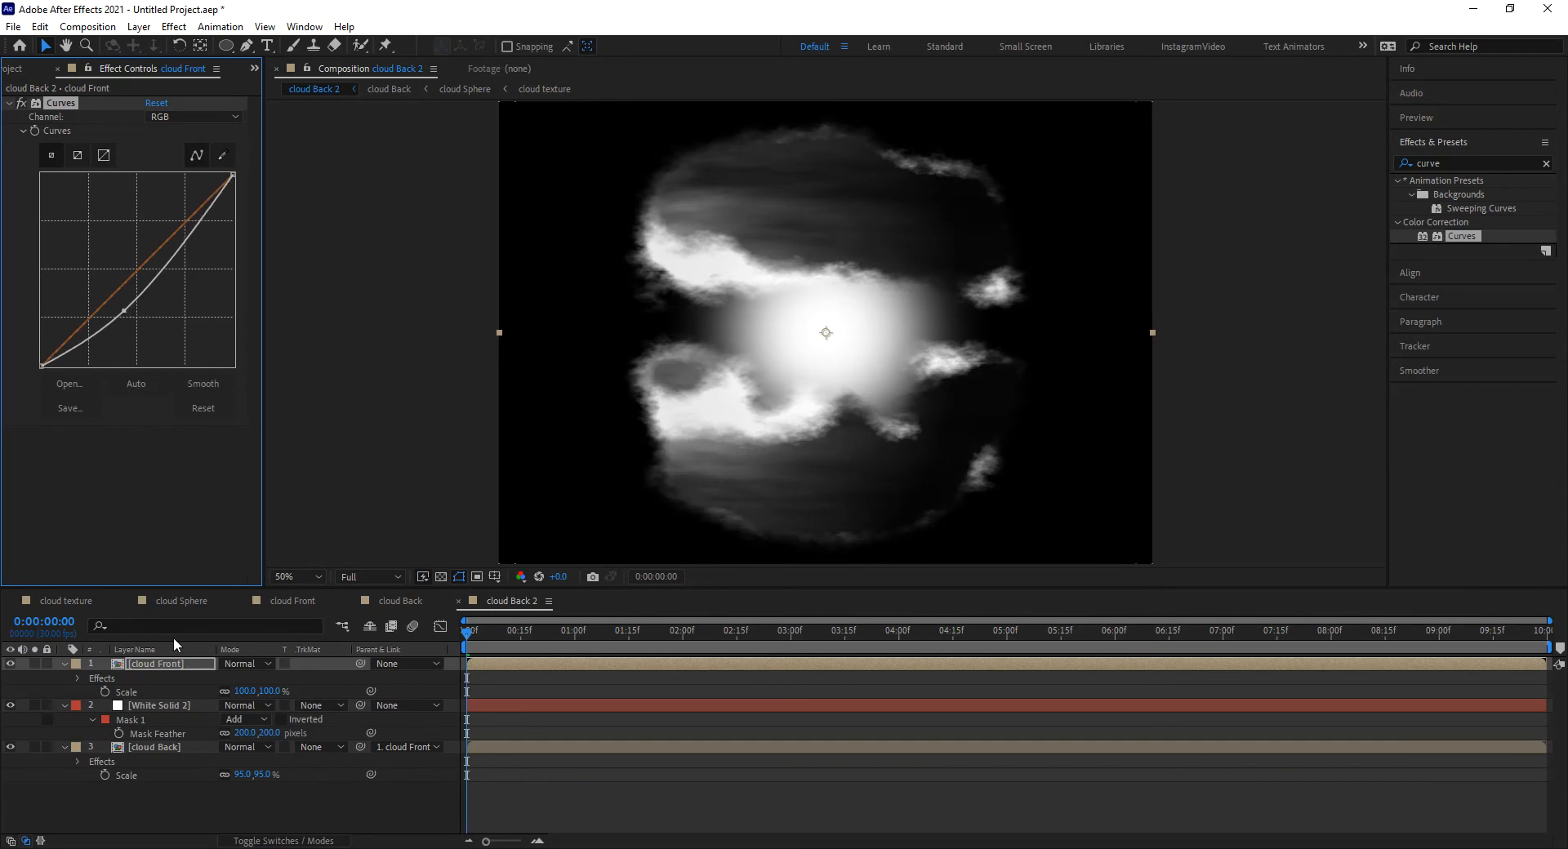
left_click(174, 796)
Copy the Tint effect from the cloud Back layer and paste it onto the cloud Front layer
left_click(145, 745)
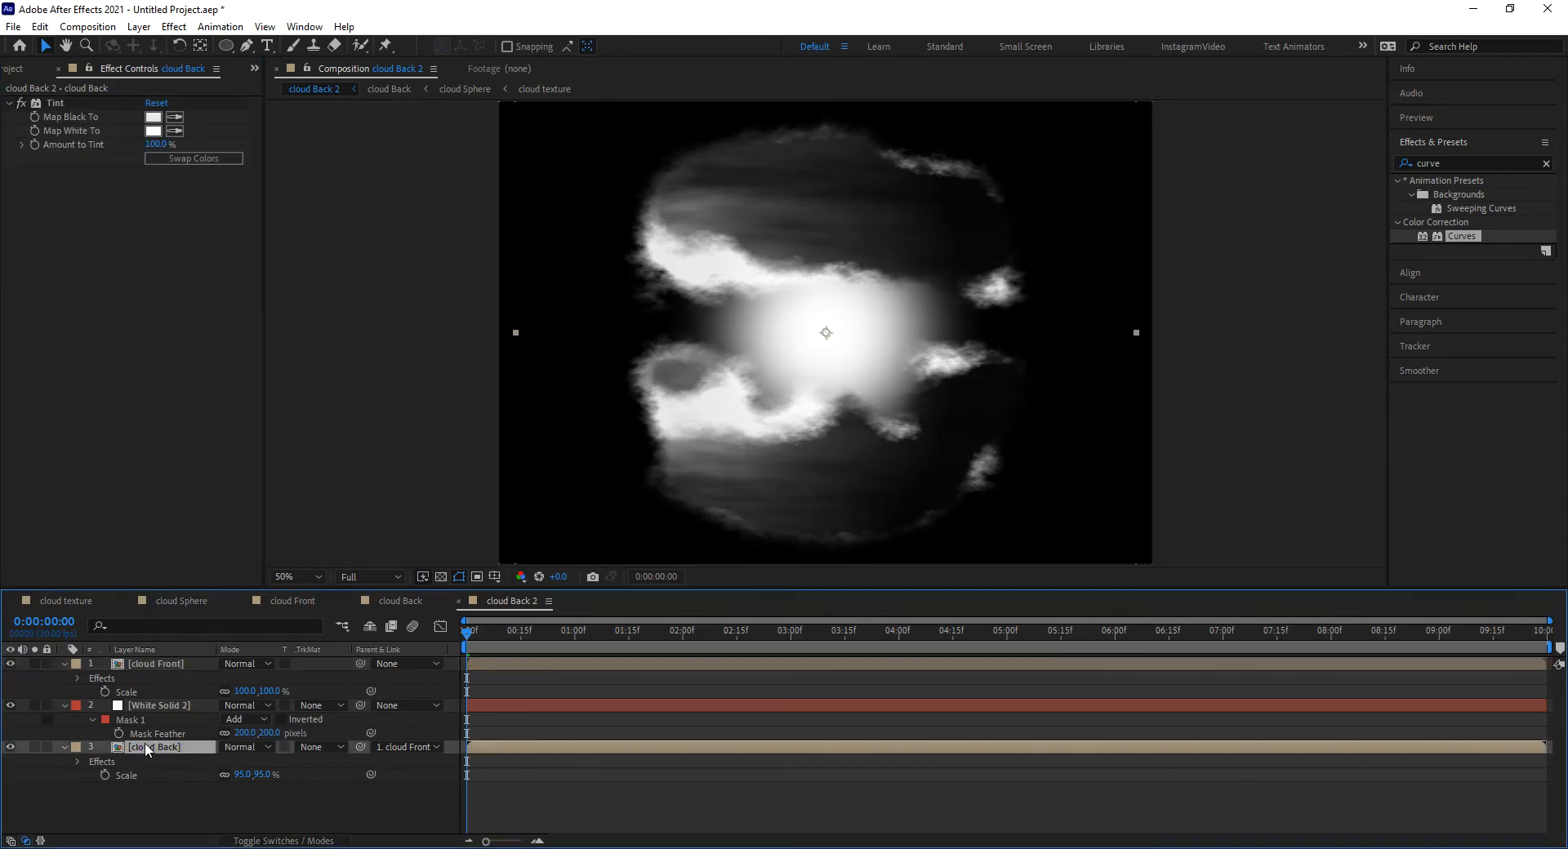
left_click(52, 105)
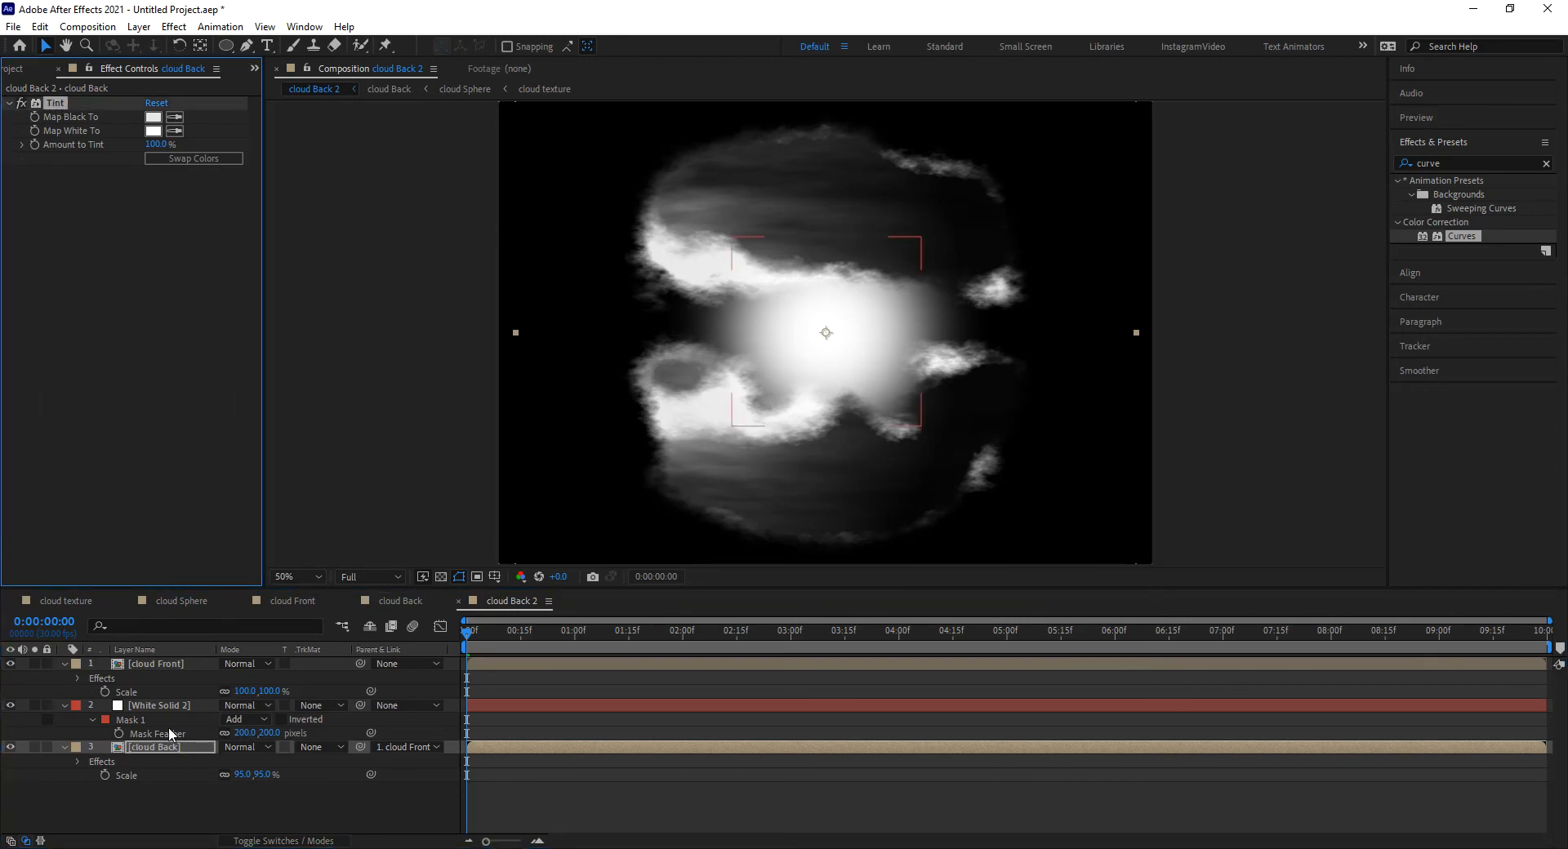
left_click(155, 664)
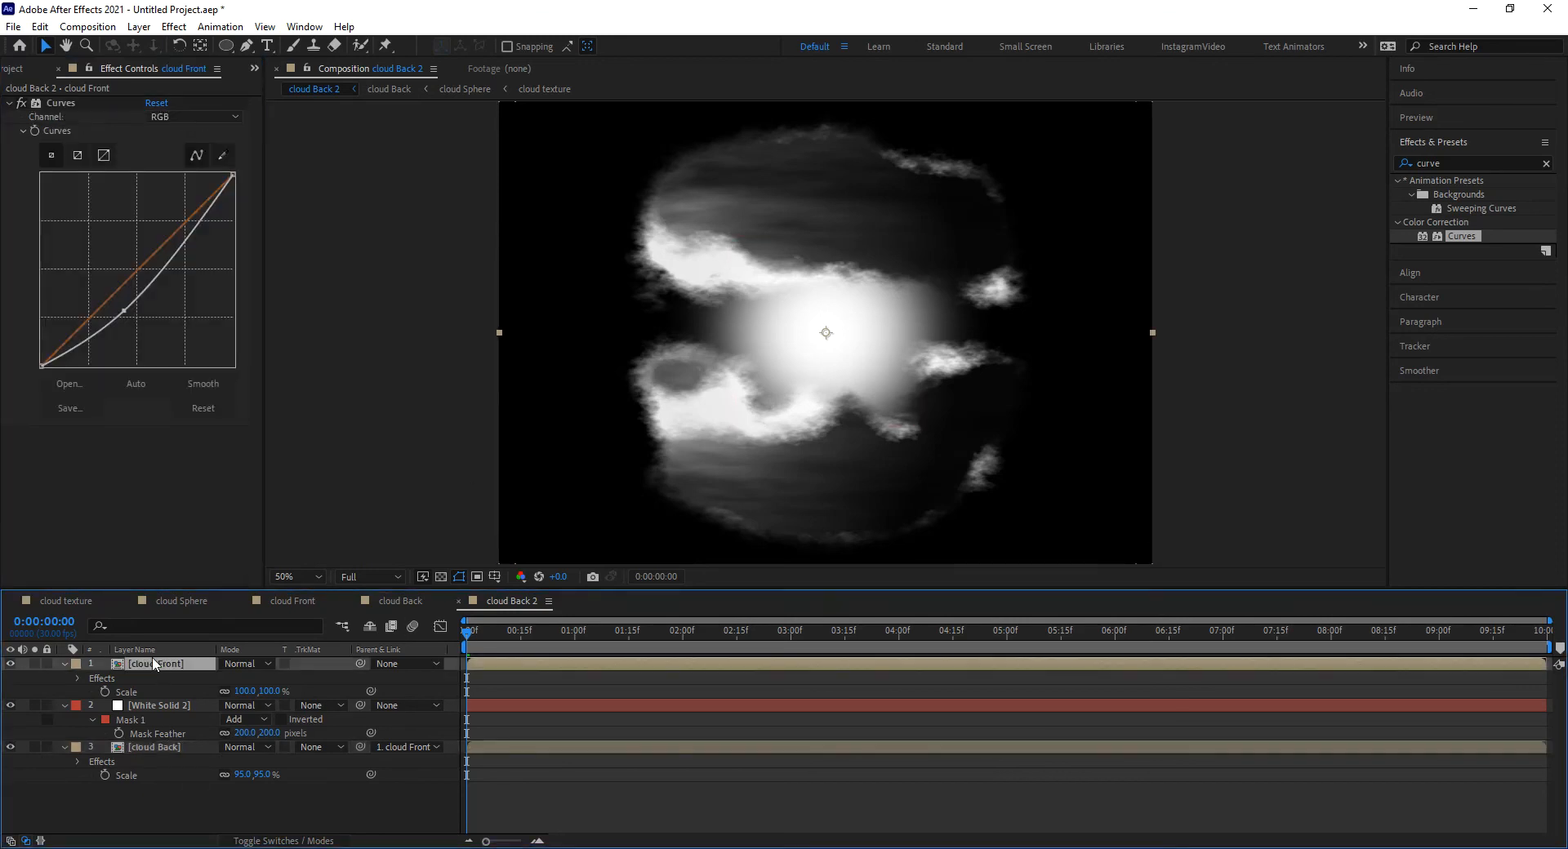
key("ctrl+v")
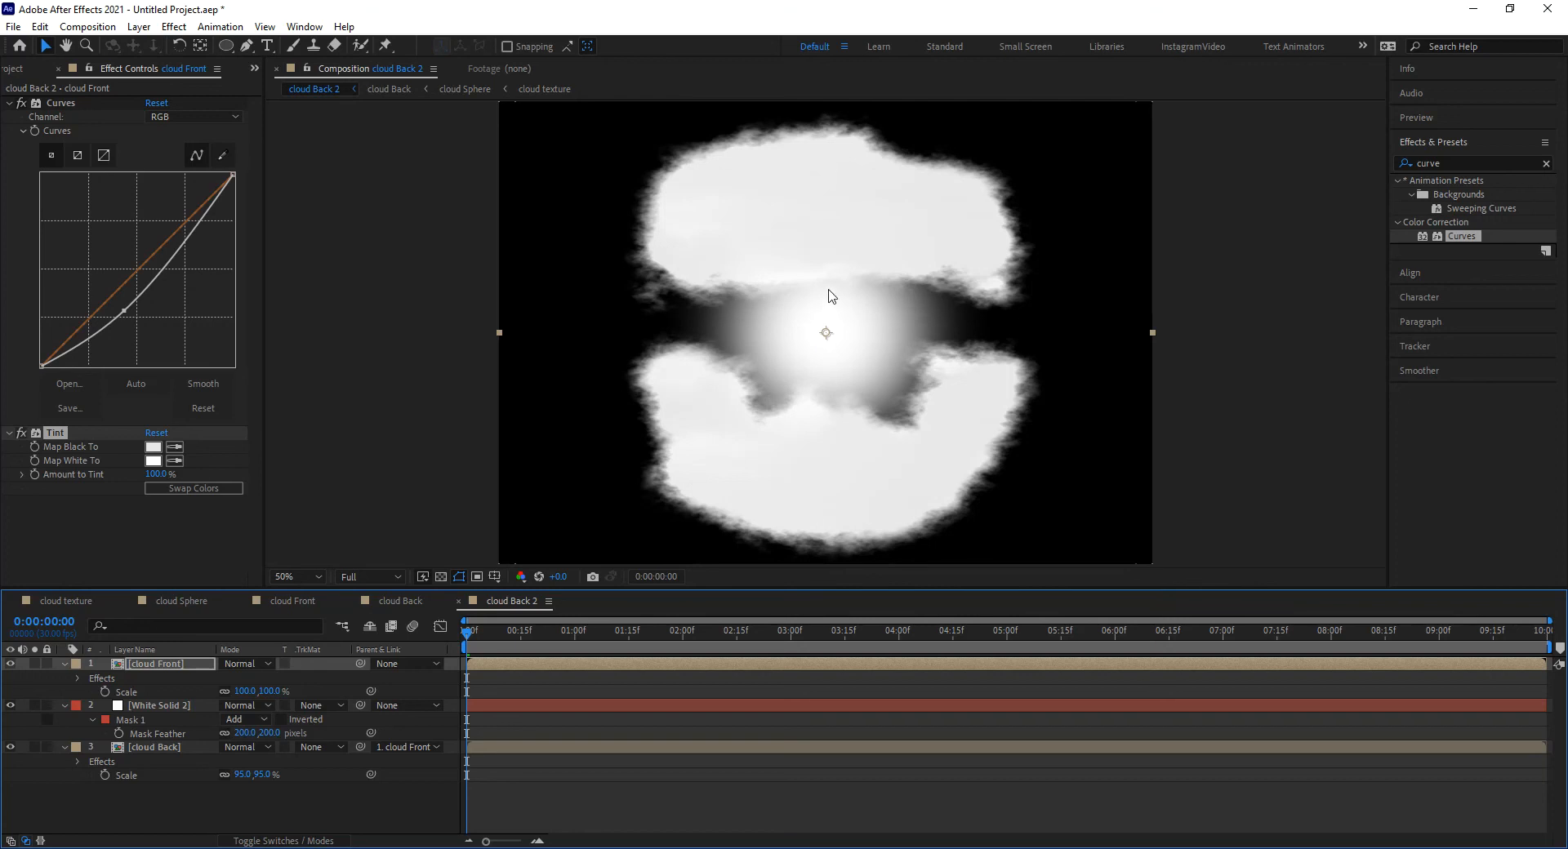
Find the Transform effect and add it to the cloud Front layer after Tint
double_click(1424, 164)
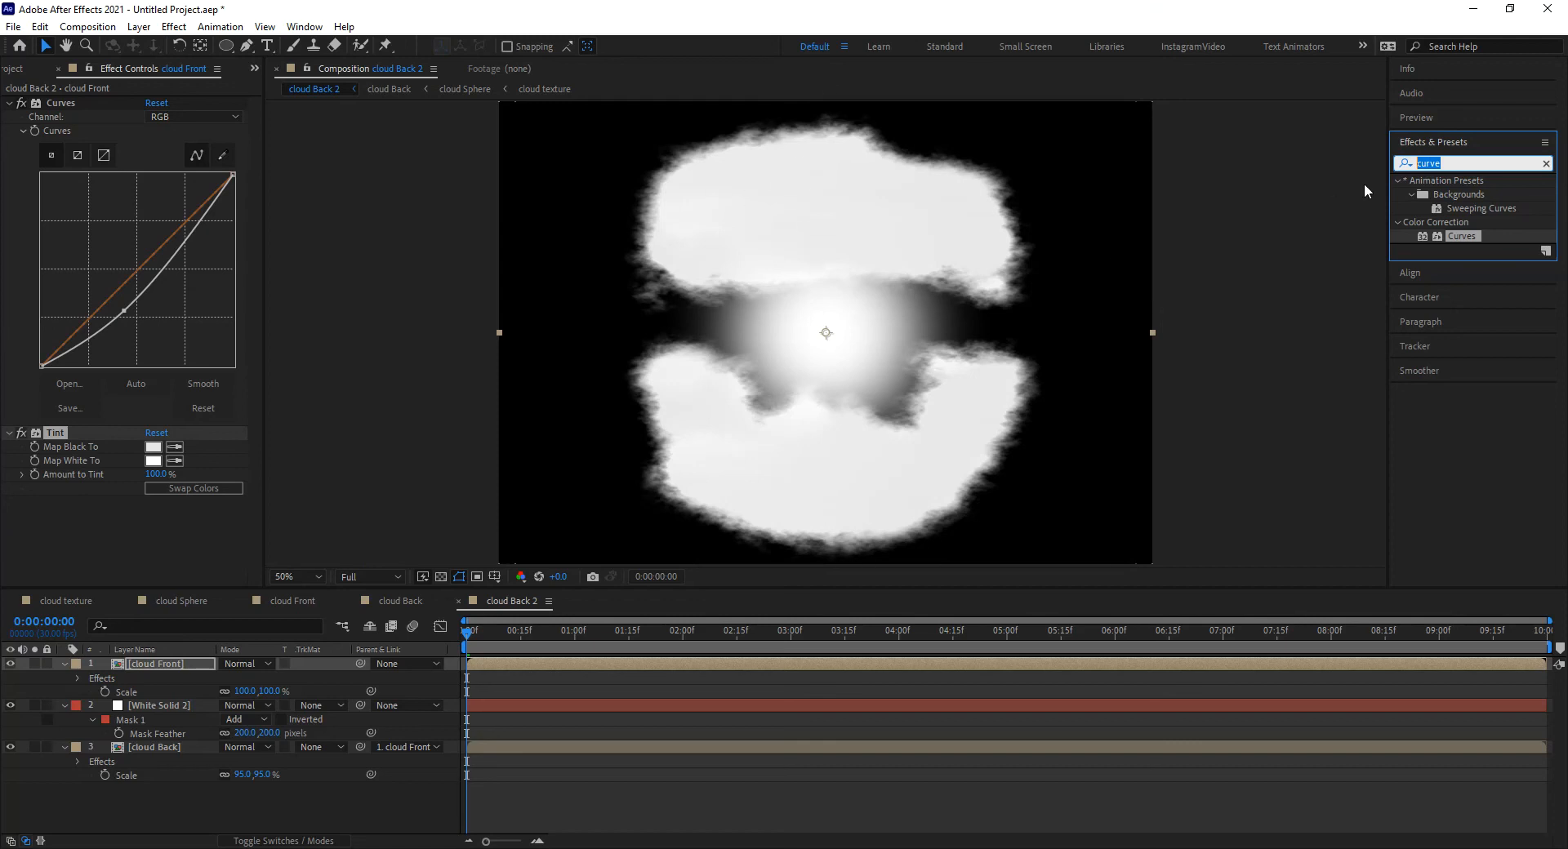
left_click(1446, 161)
left_click_drag(1445, 161, 1405, 162)
type("trans")
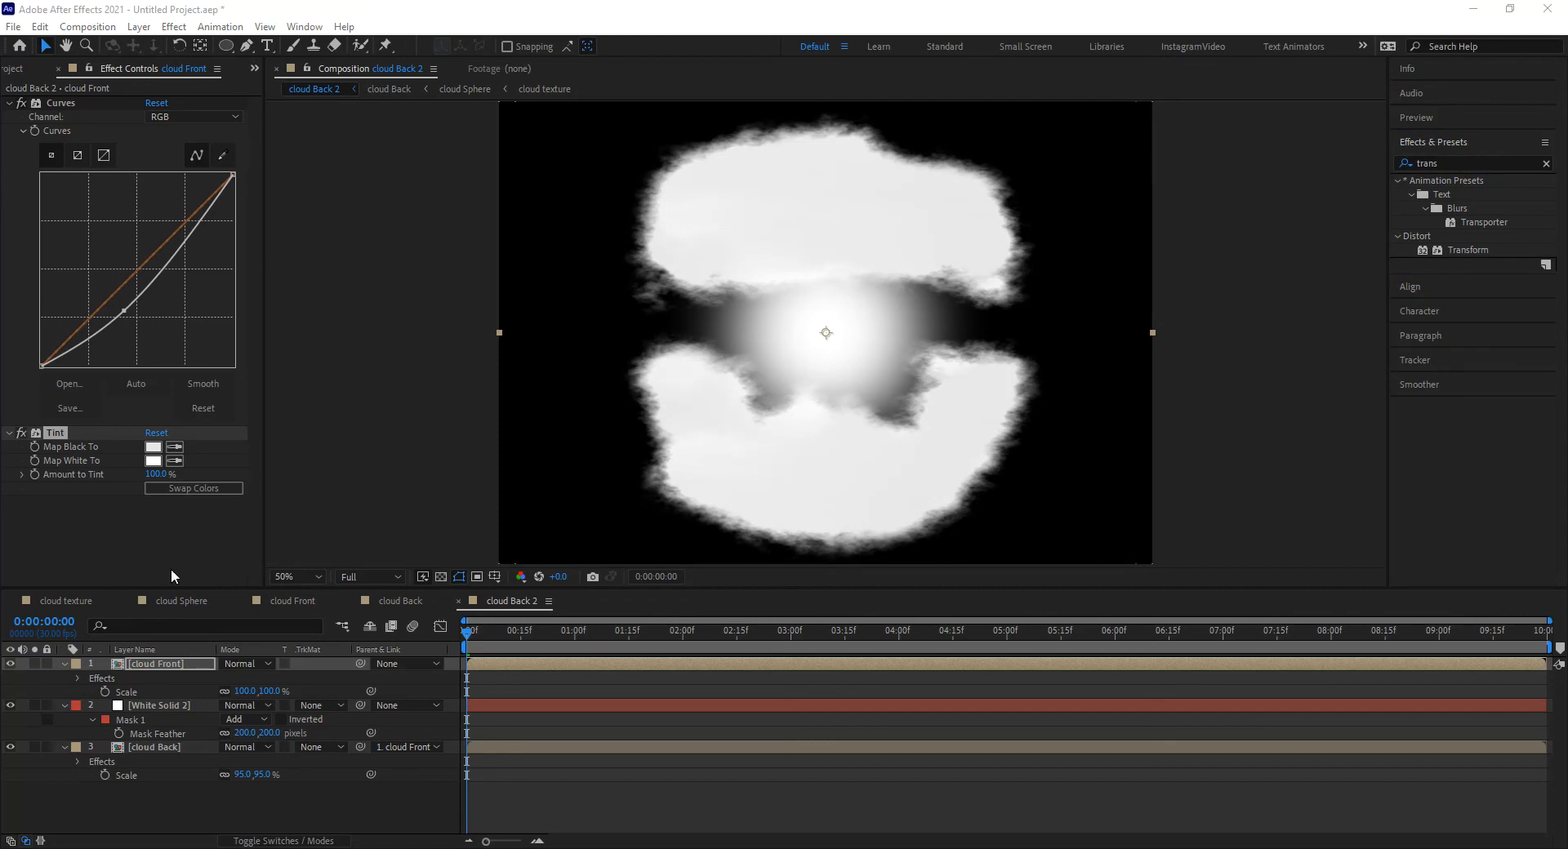
left_click_drag(1465, 248, 174, 534)
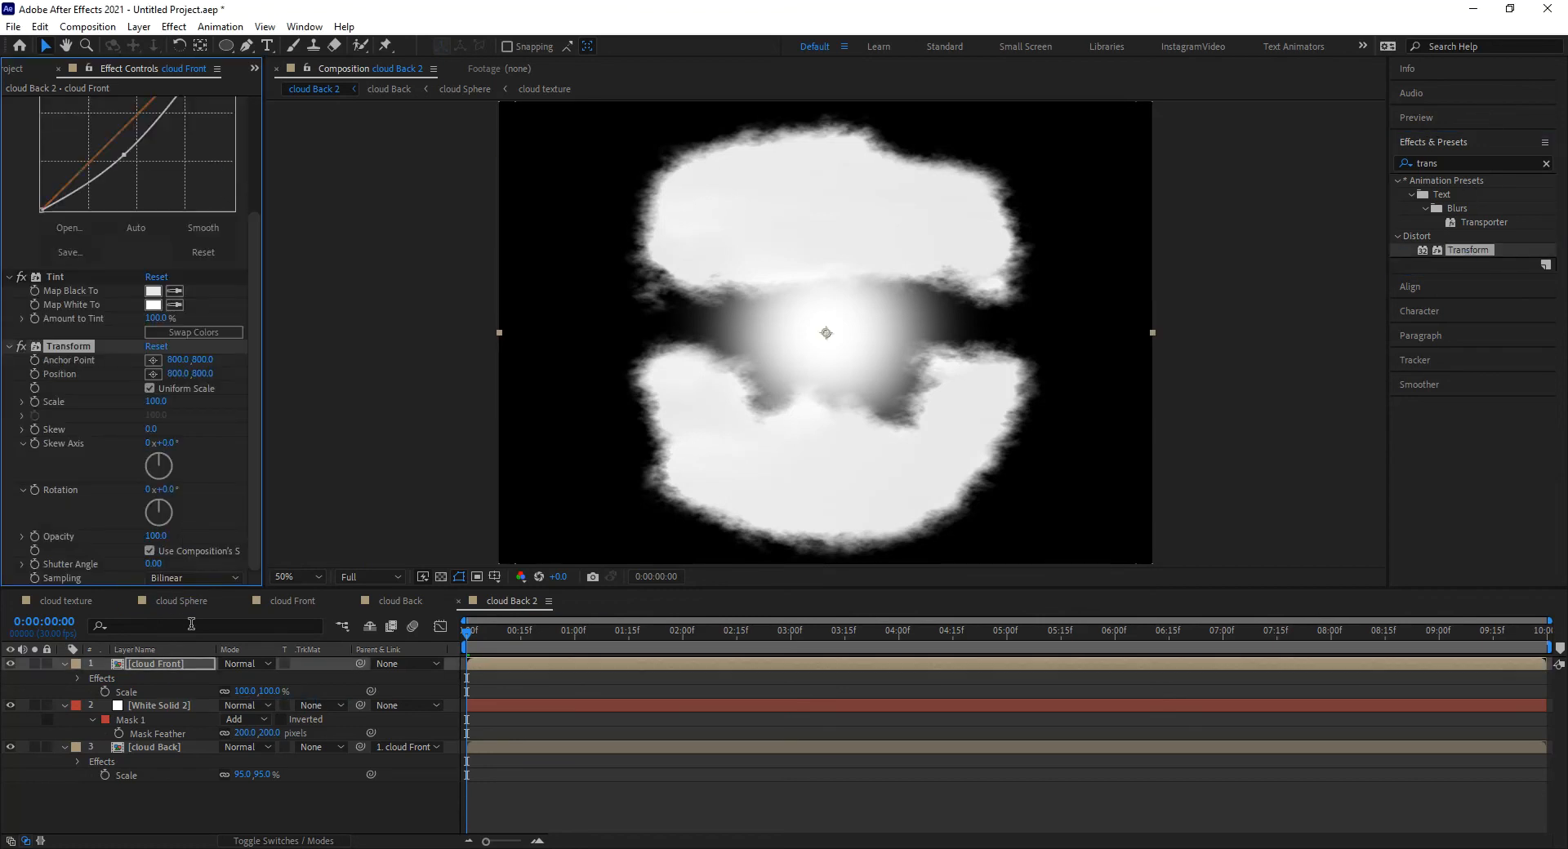
Set the Scale of the Transform effect on the cloud Front layer to 90
left_click(65, 664)
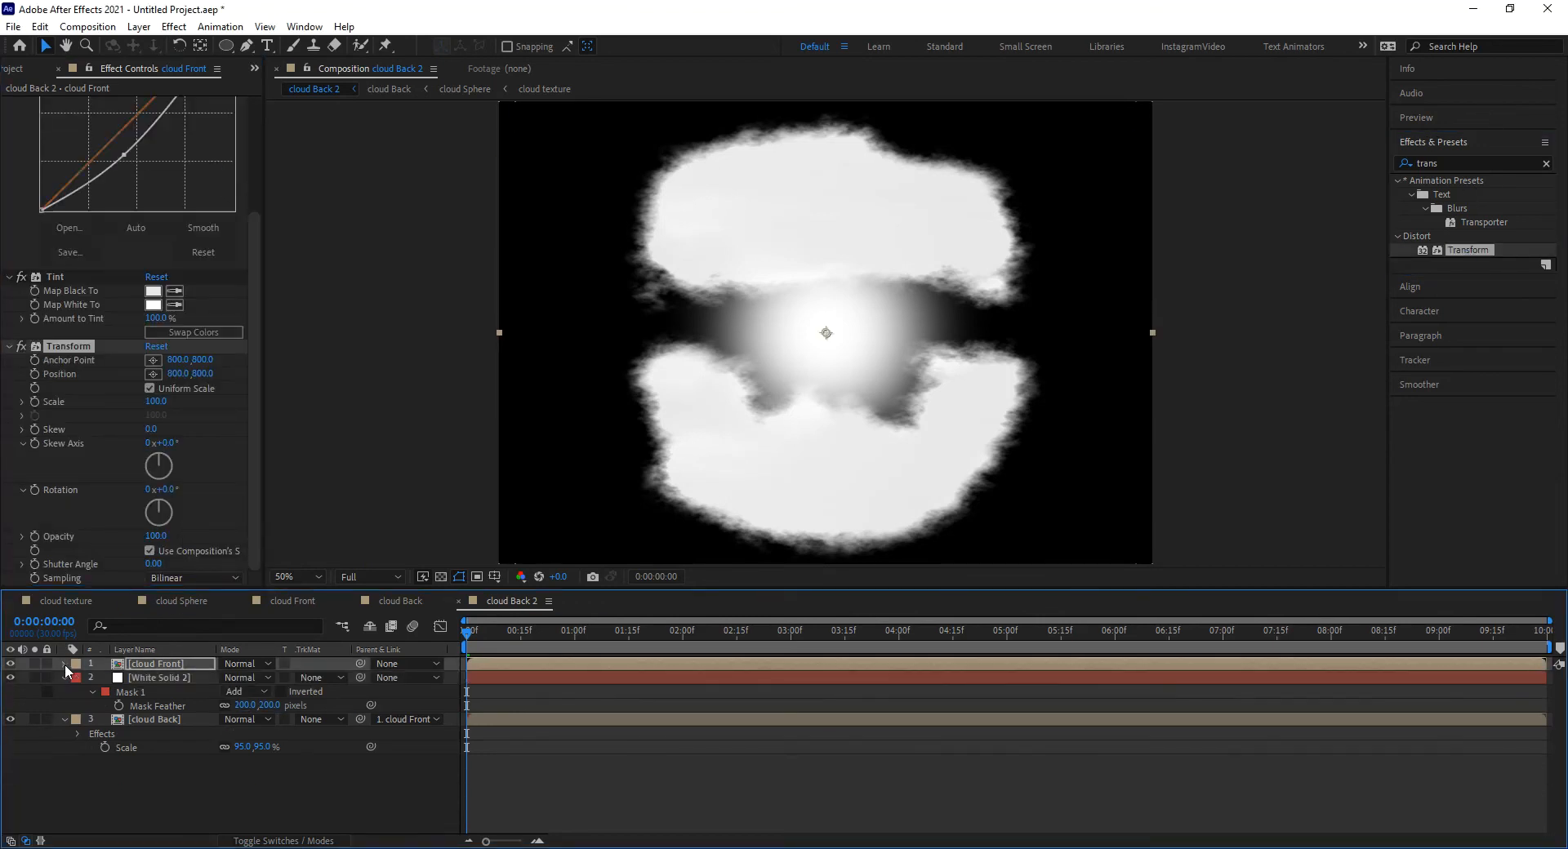
left_click(65, 664)
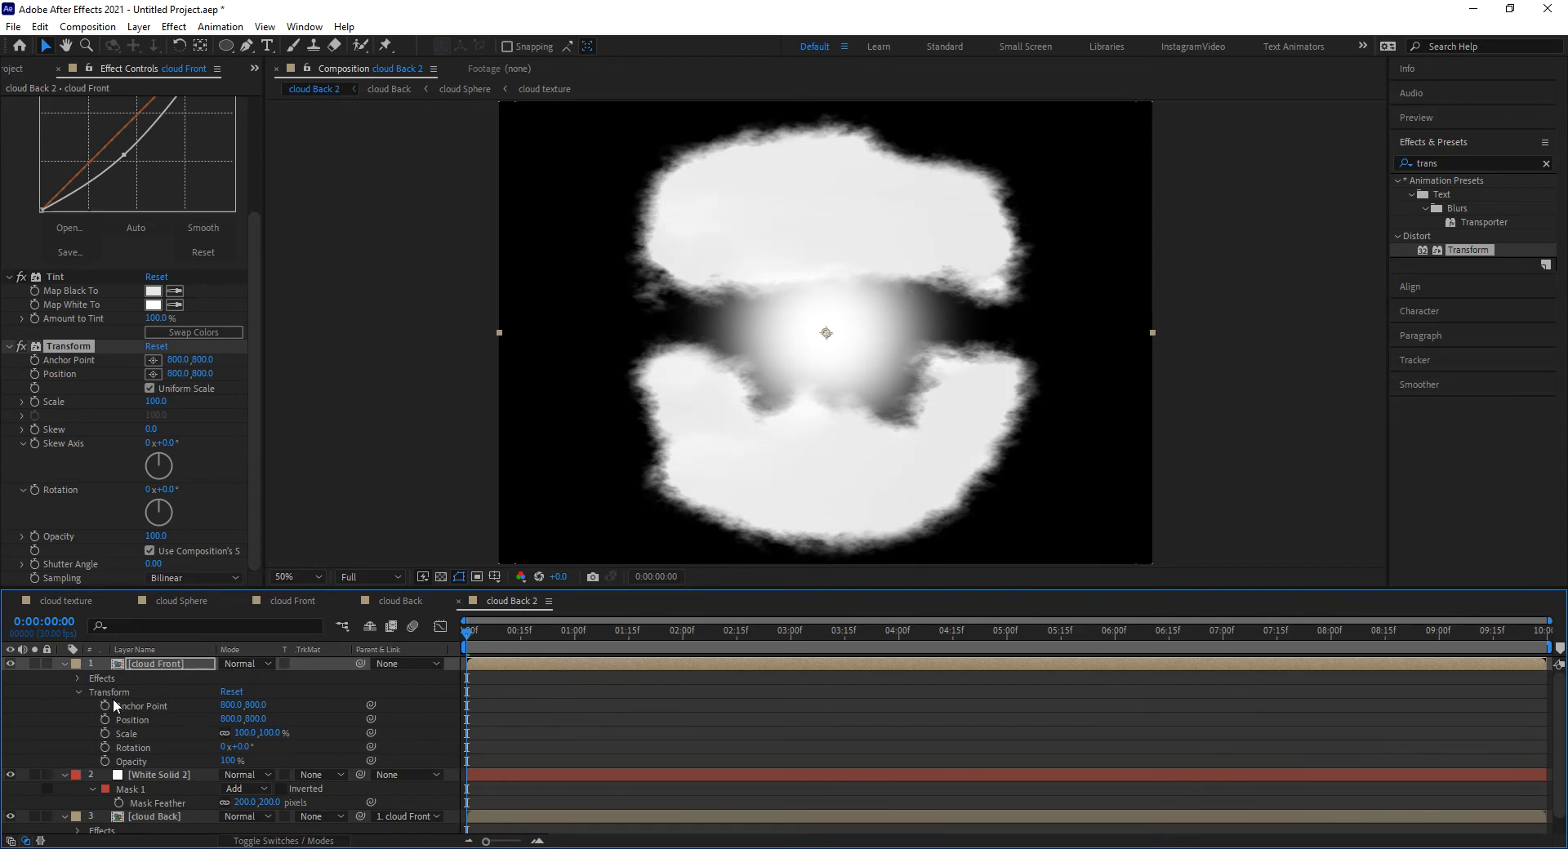
left_click(64, 664)
left_click(69, 351)
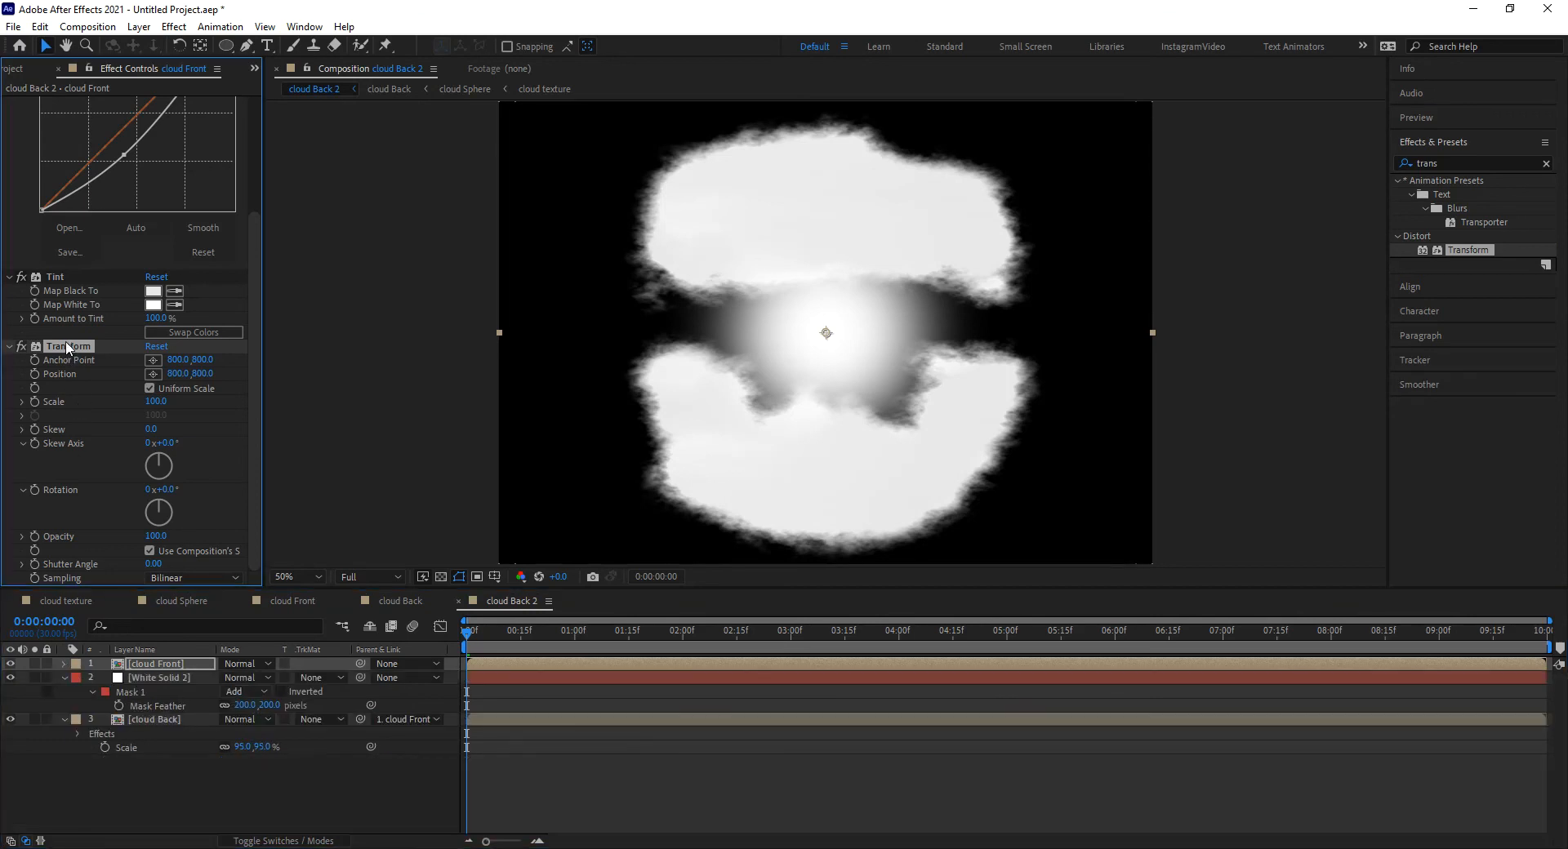
left_click(155, 401)
type("90")
key("Return")
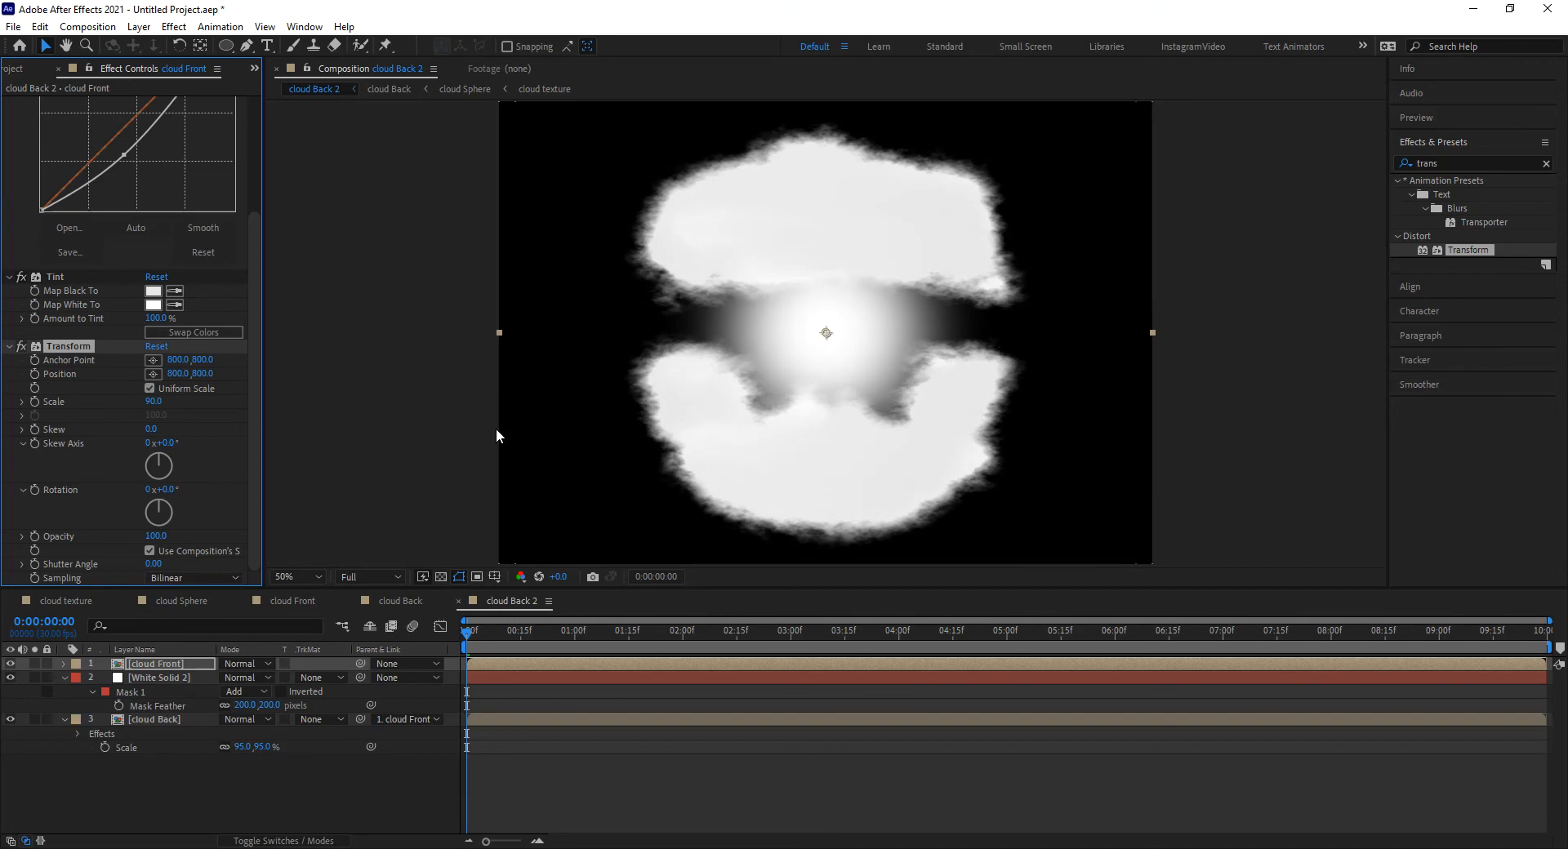
left_click(10, 347)
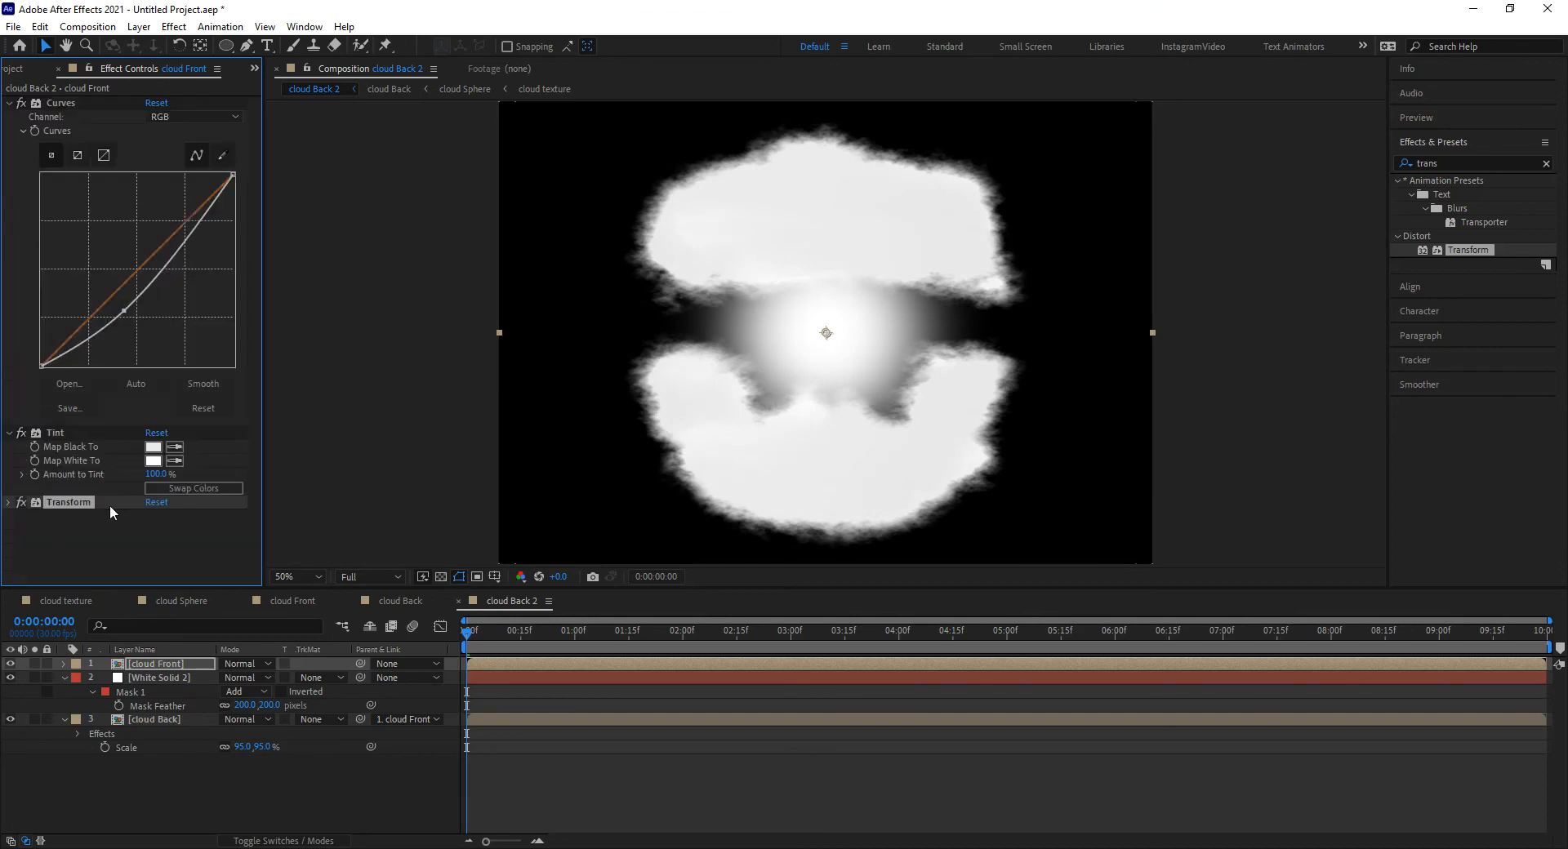
Add CC Composite to the cloud Front layer after Transform and turn off its RGB Only option
left_click_drag(1449, 165, 1300, 144)
type("cc com")
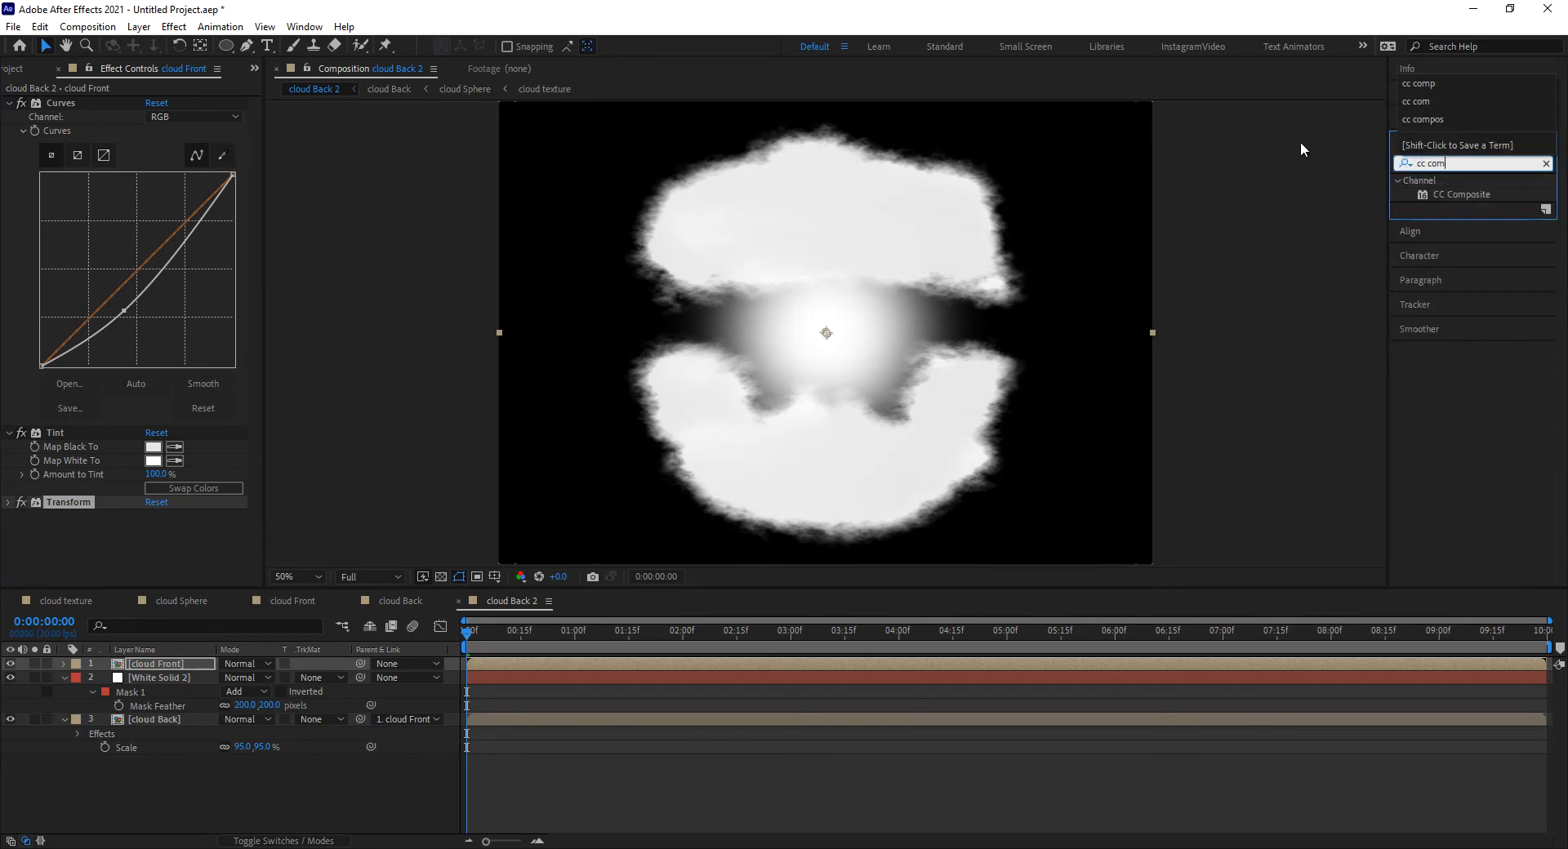
left_click_drag(1468, 193, 214, 551)
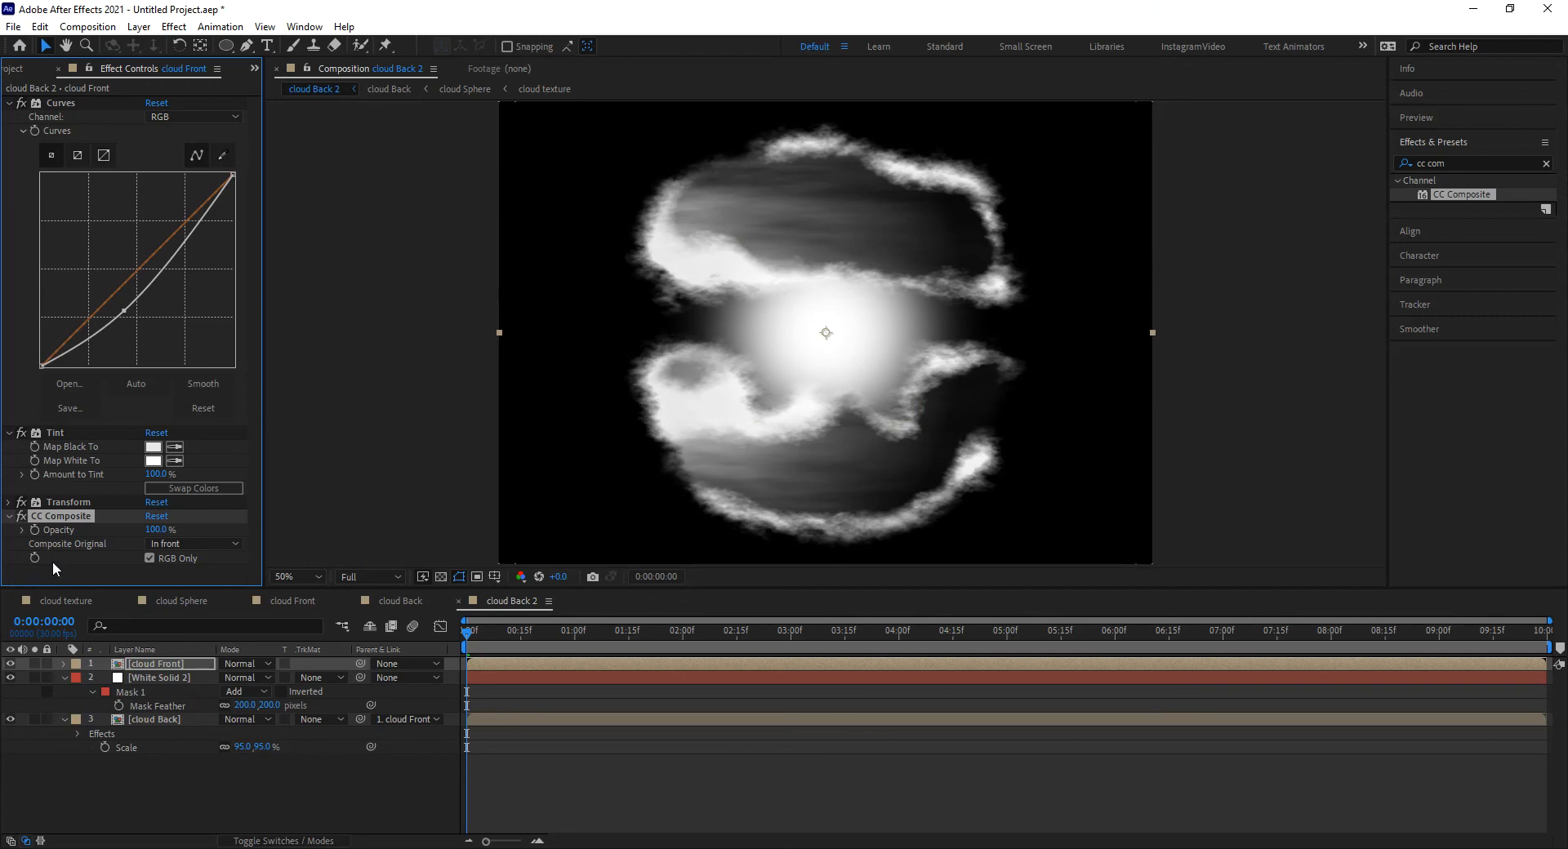
left_click(149, 558)
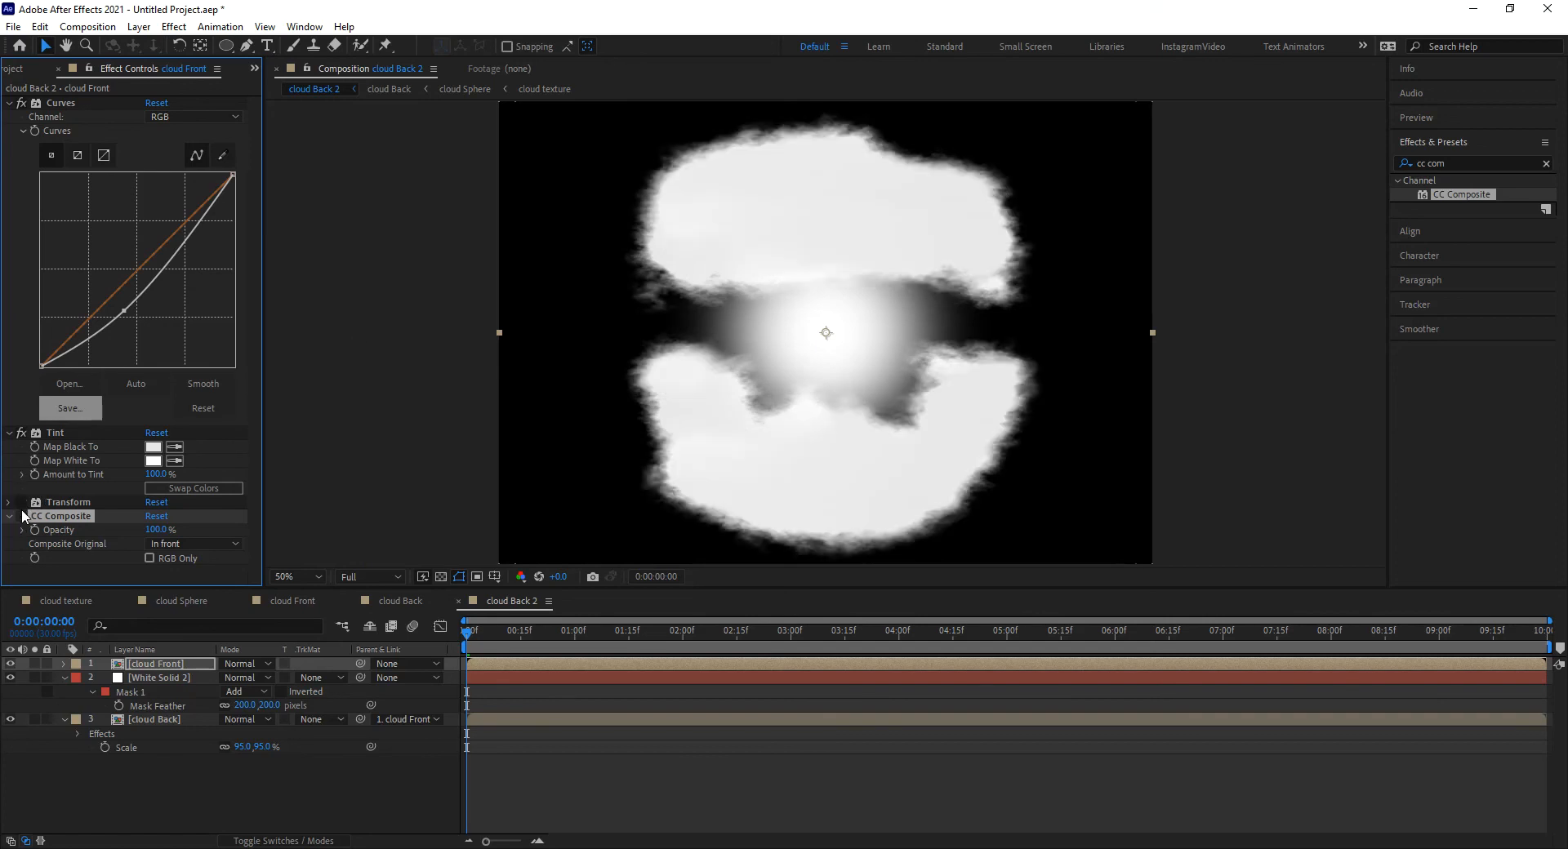
Compare the cloud Front layer with its Tint, Transform and CC Composite effects disabled and enabled, leaving all three enabled
left_click(9, 433)
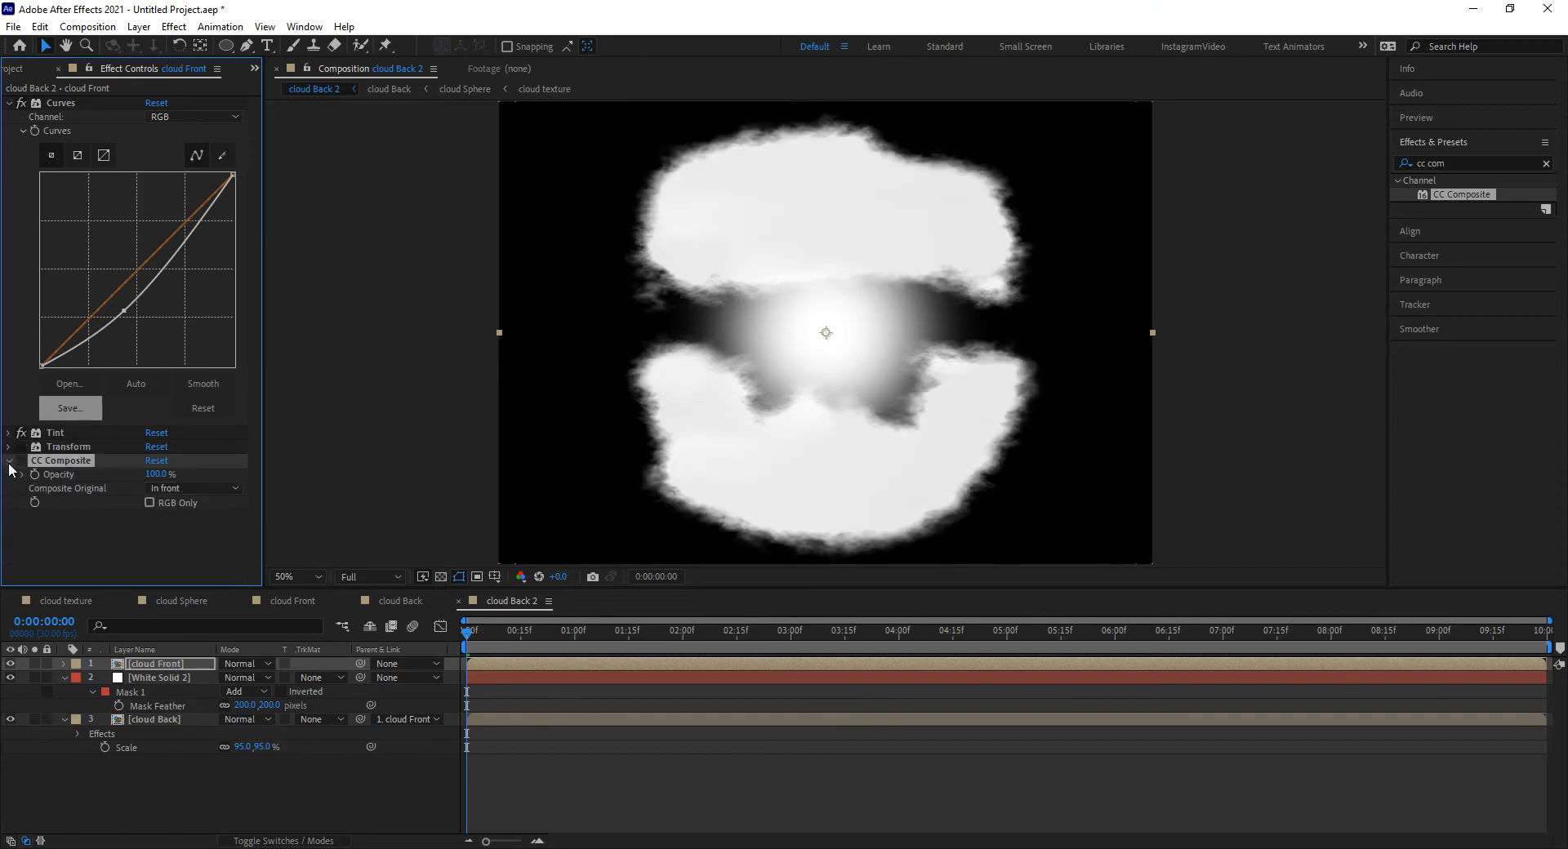
left_click(8, 460)
left_click(21, 461)
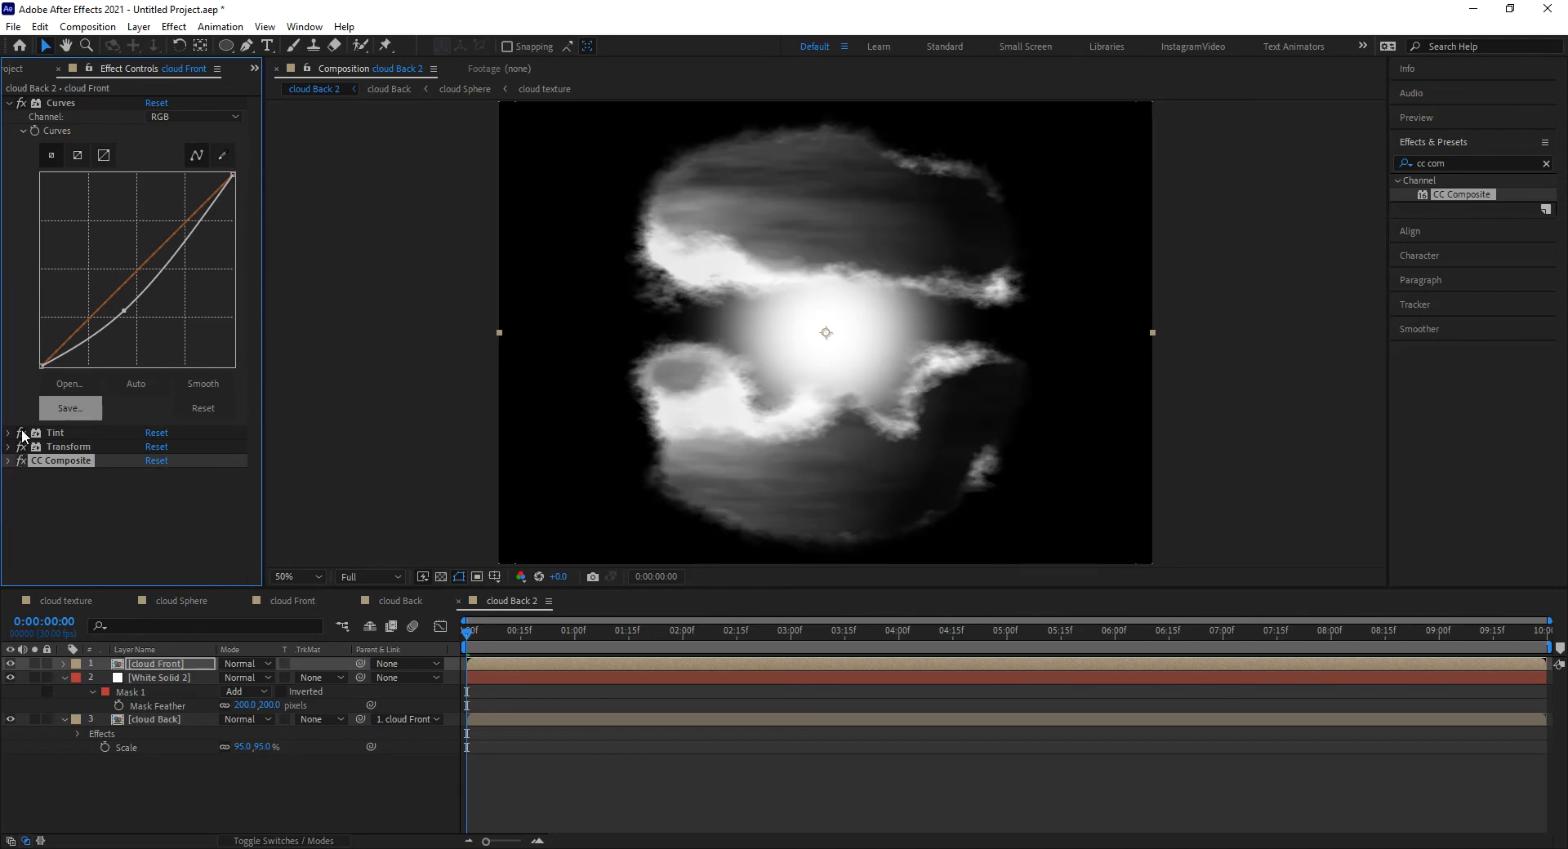
left_click_drag(22, 433, 23, 472)
left_click(24, 434)
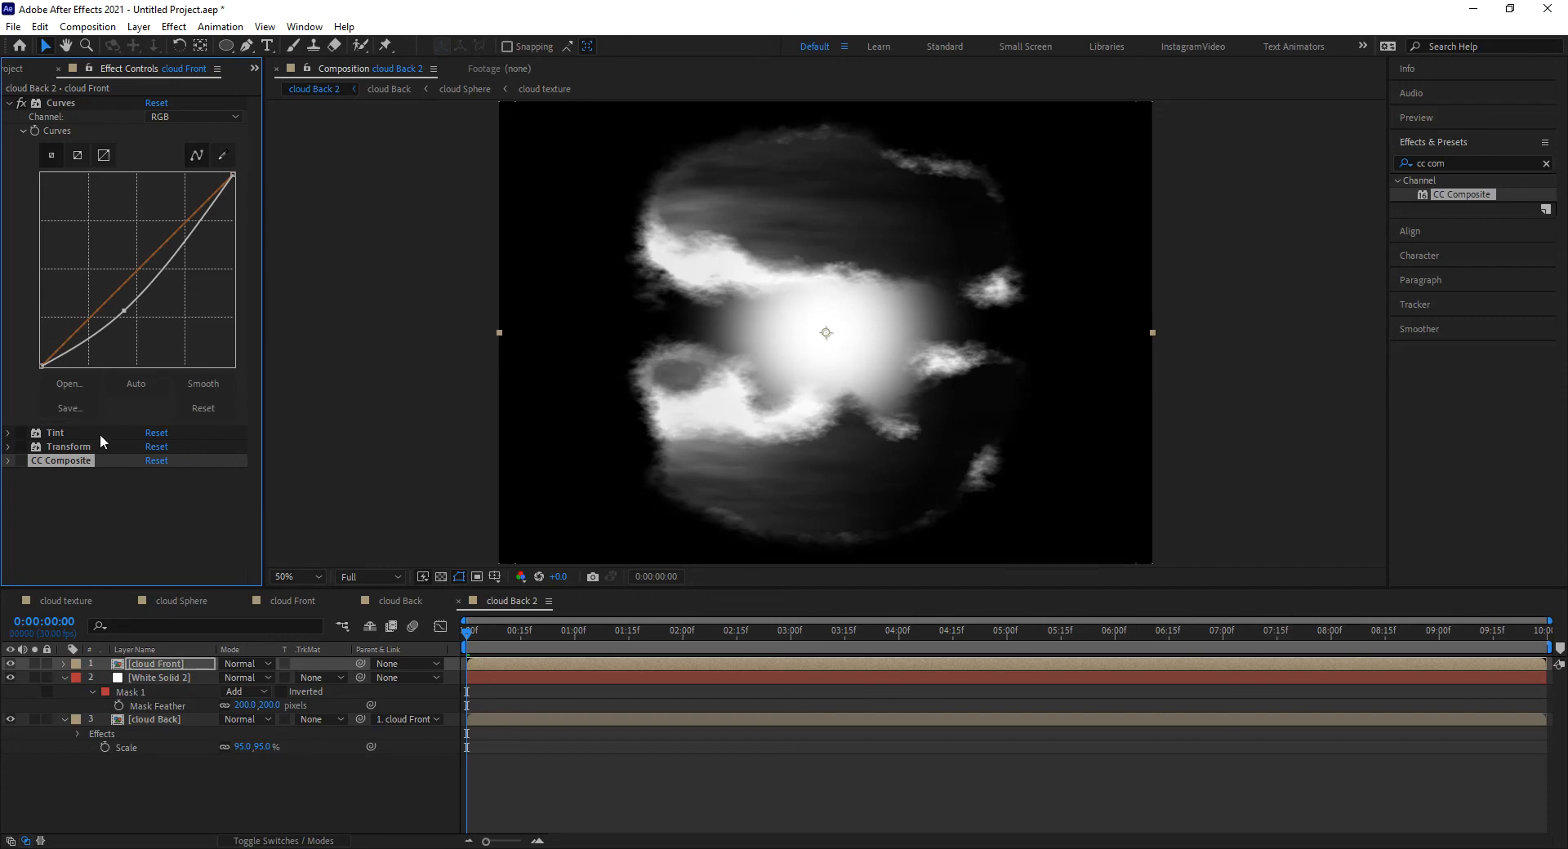
left_click_drag(22, 433, 22, 475)
left_click_drag(22, 446, 26, 457)
left_click(22, 447)
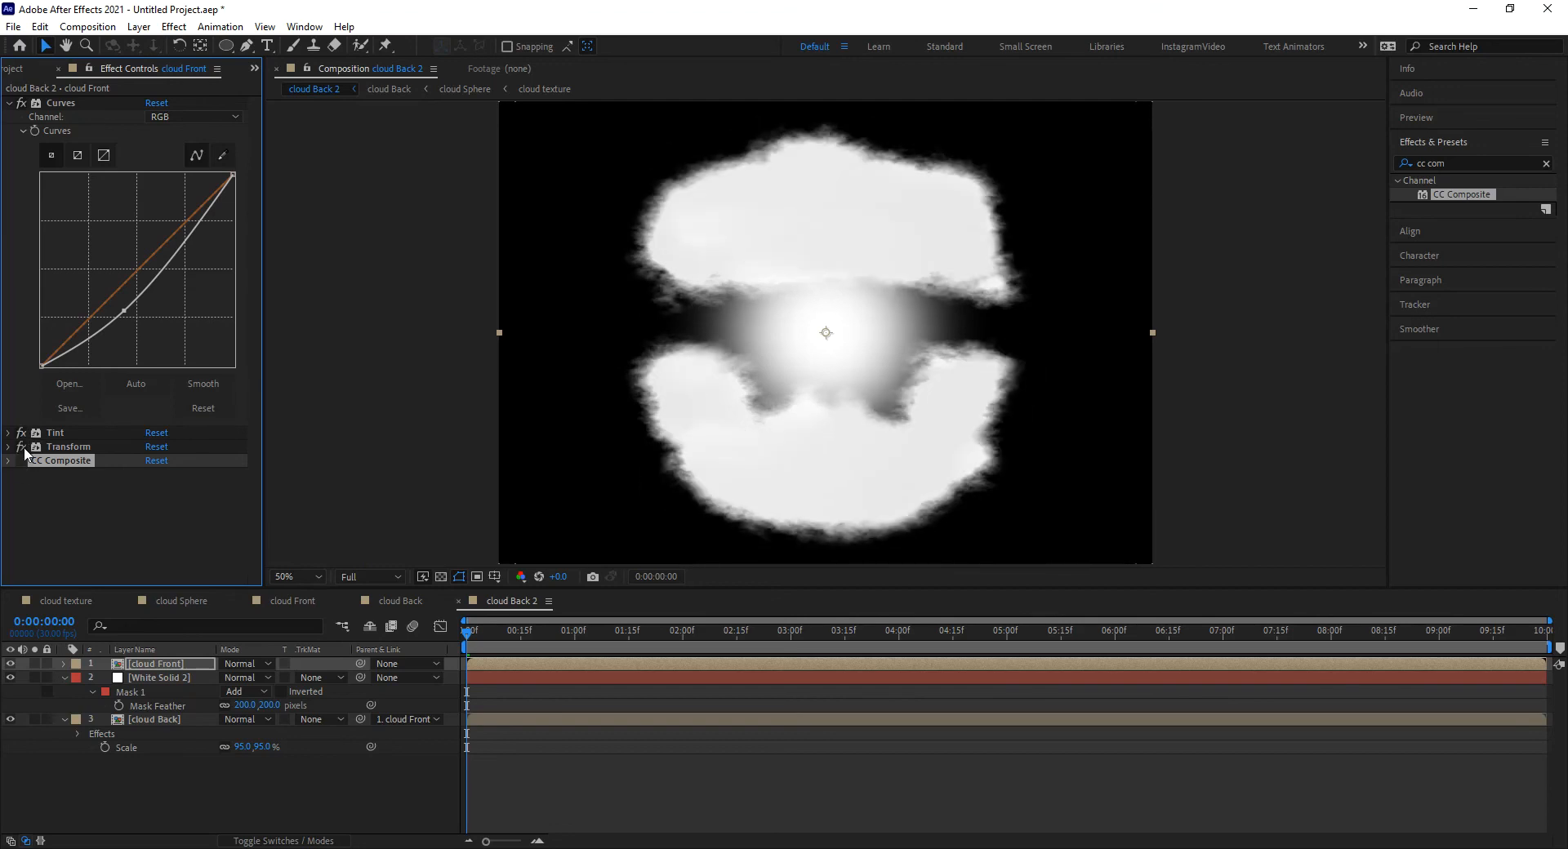
left_click(24, 461)
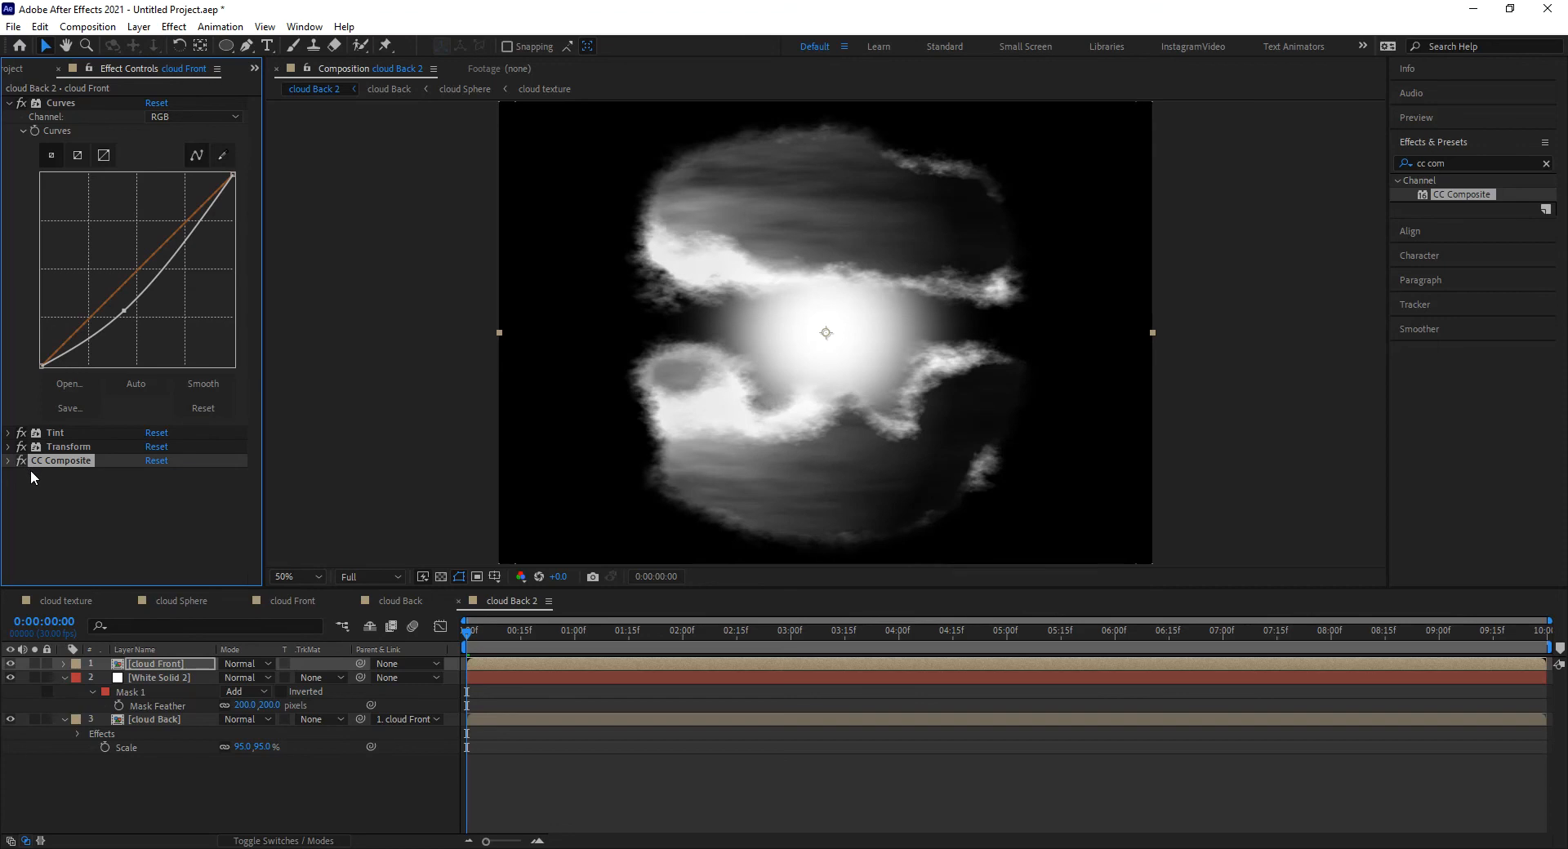
Compare CC Composite with RGB Only on and off, leave it off, and preview the animation
left_click(9, 461)
left_click(149, 503)
left_click(149, 503)
left_click(150, 503)
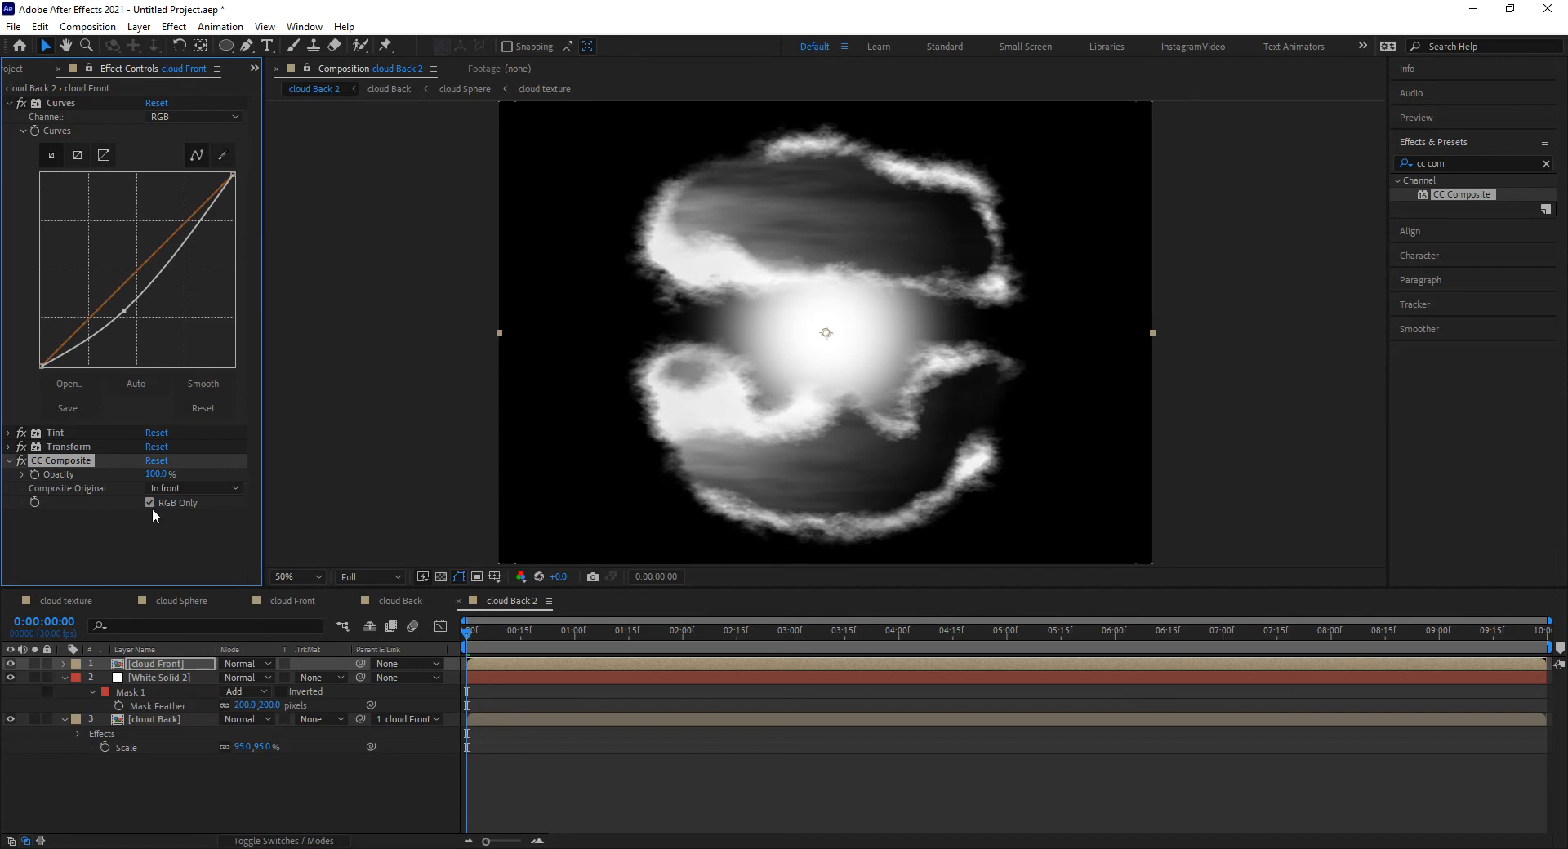
left_click(149, 503)
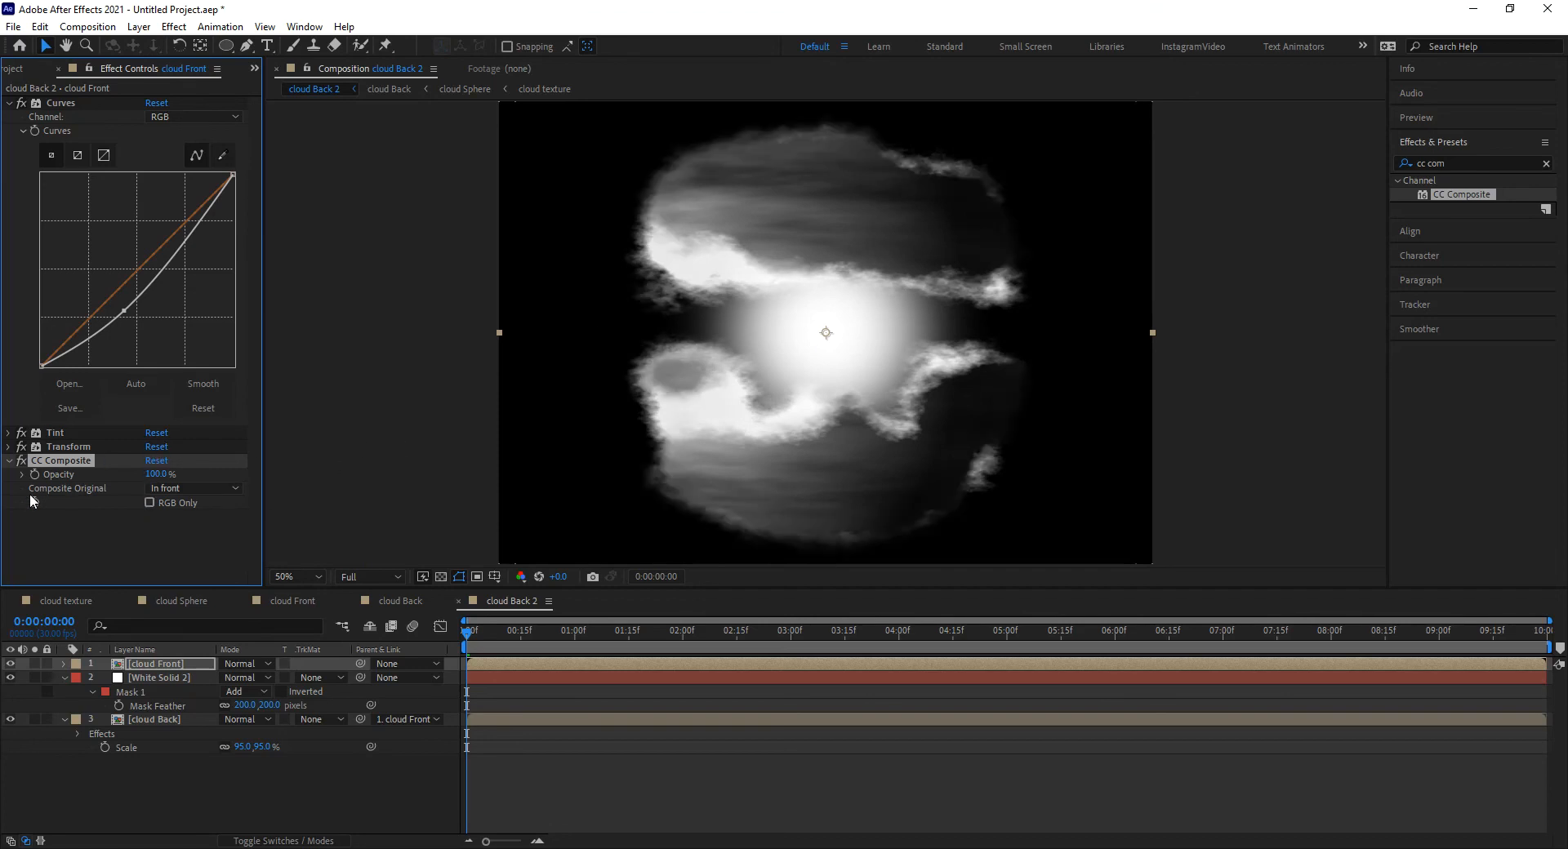
left_click(9, 461)
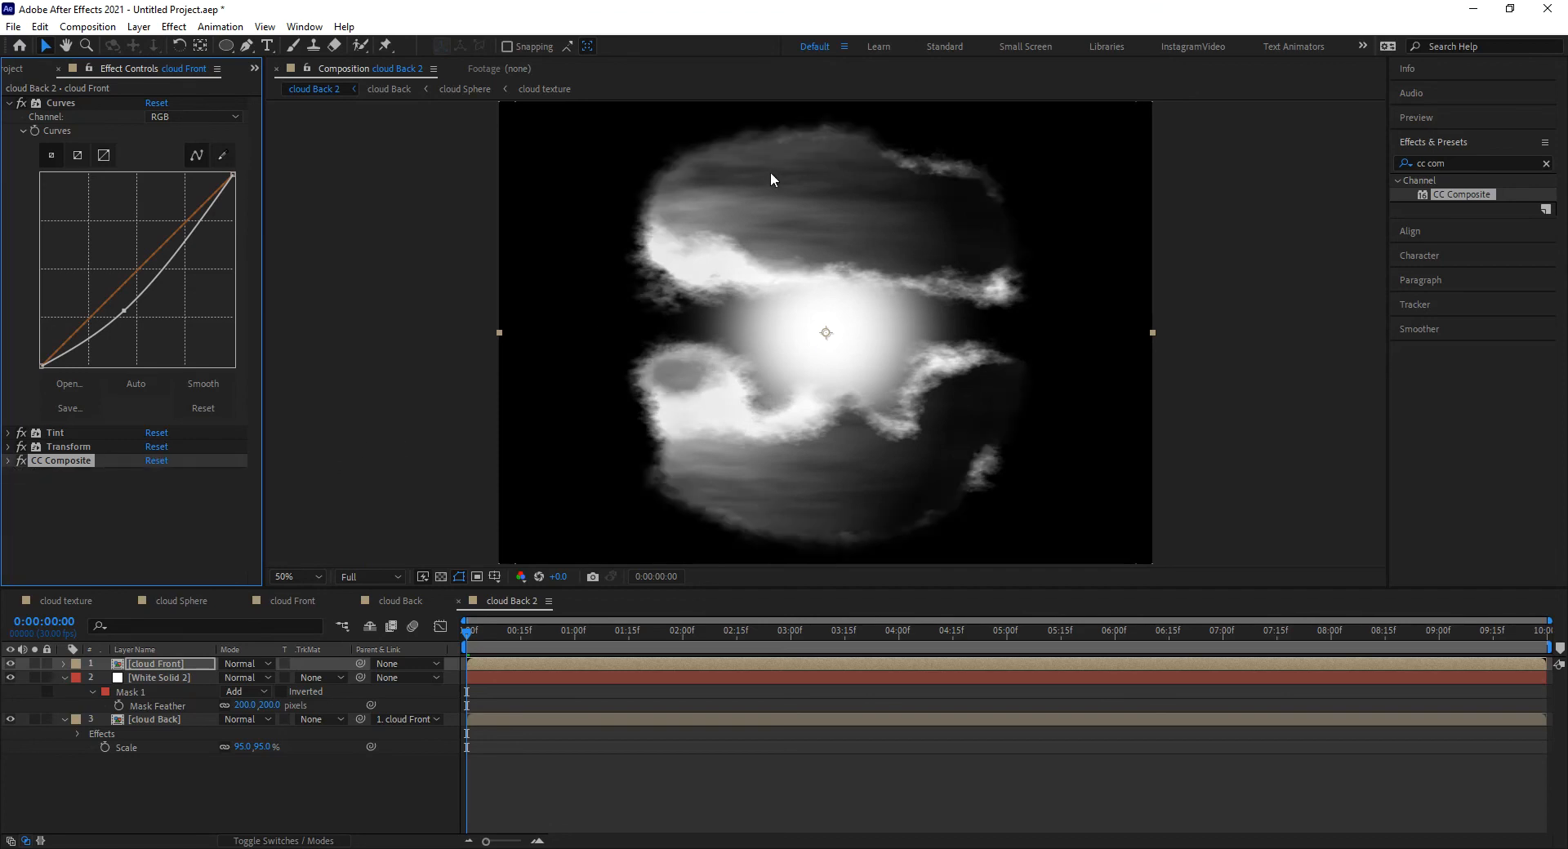
key("space")
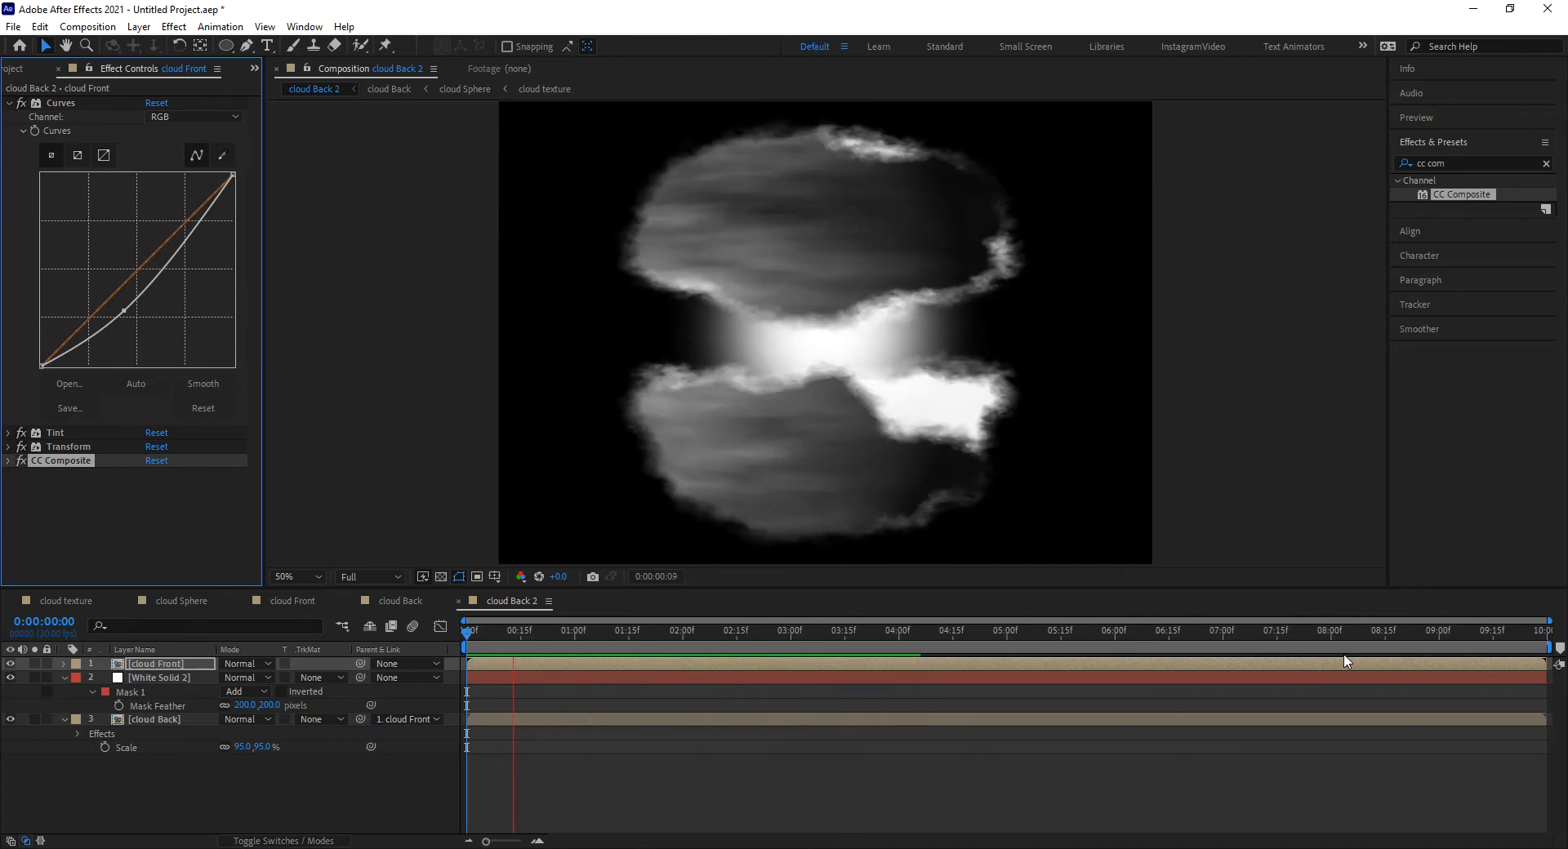
key("space")
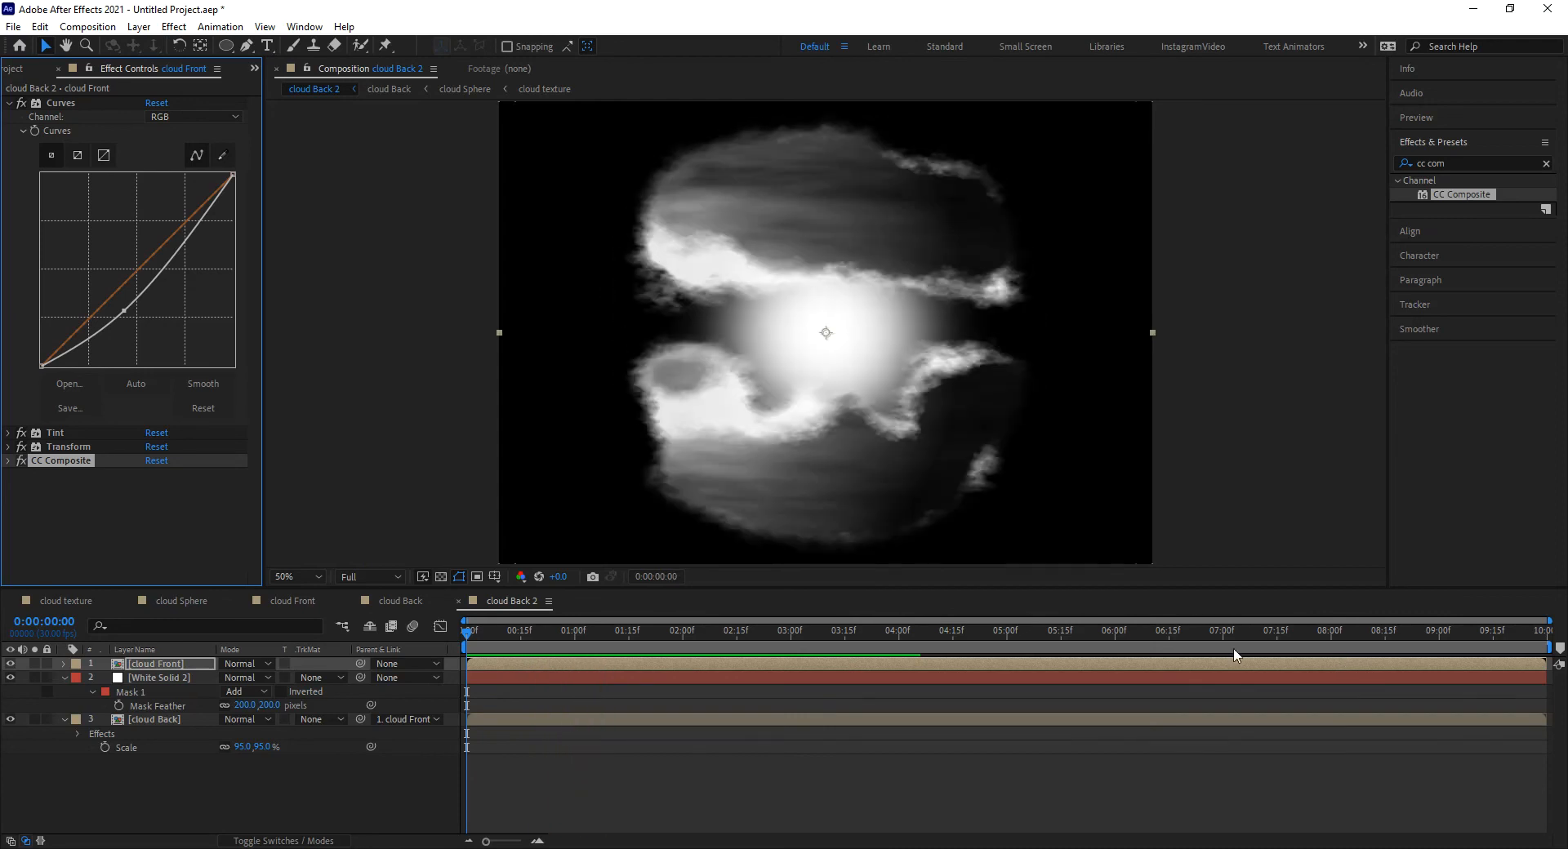
Switch the layer list to source names, inspect the cloud texture composition, and return to the cloud Back 2 composition
left_click(188, 650)
left_click(184, 661)
left_click(176, 722)
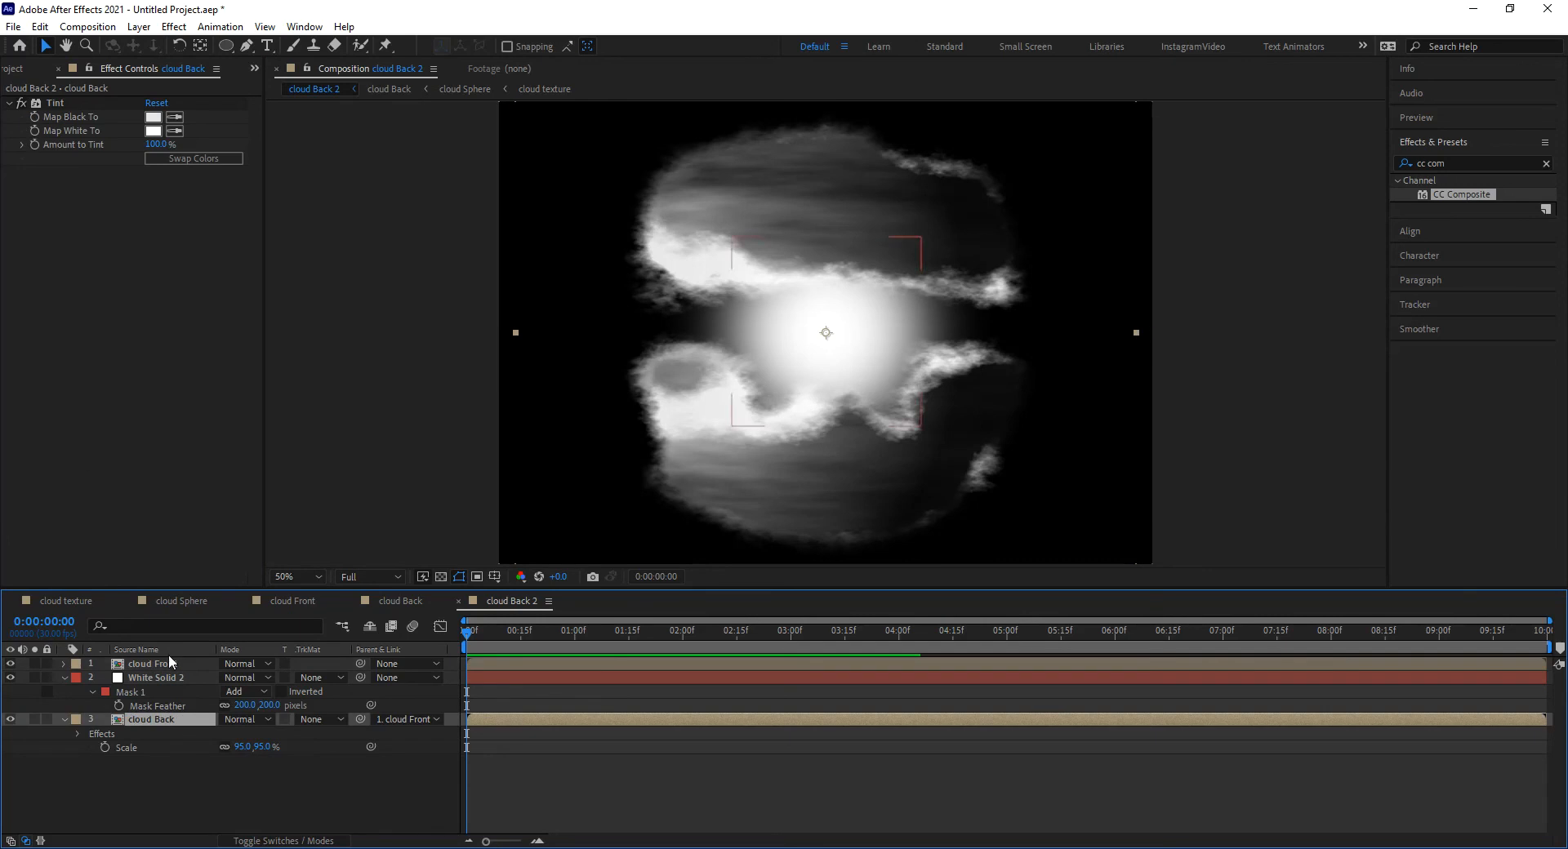
left_click(74, 602)
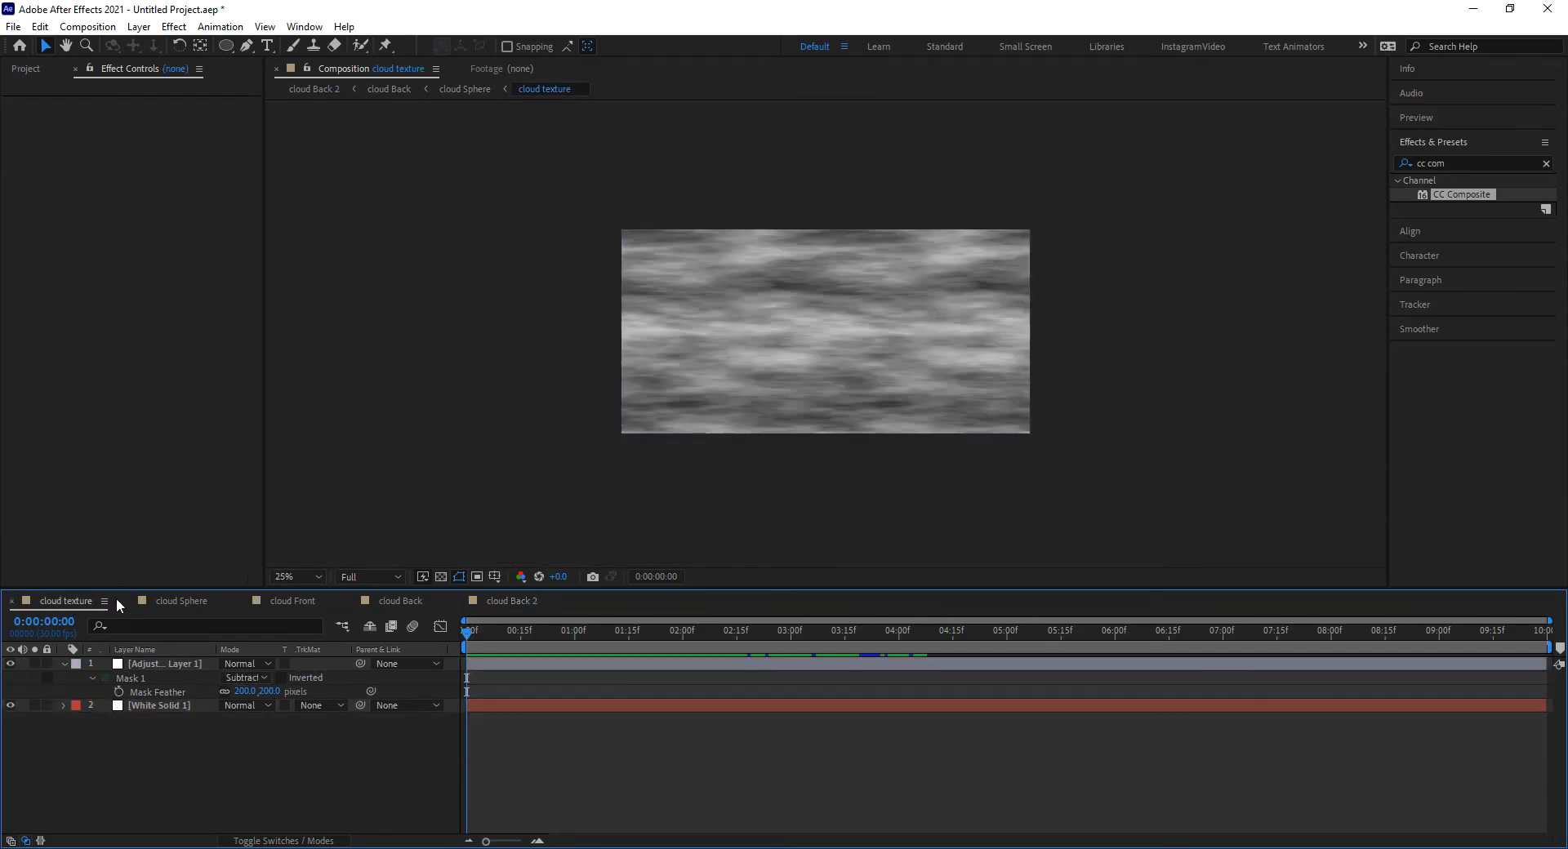
left_click(506, 601)
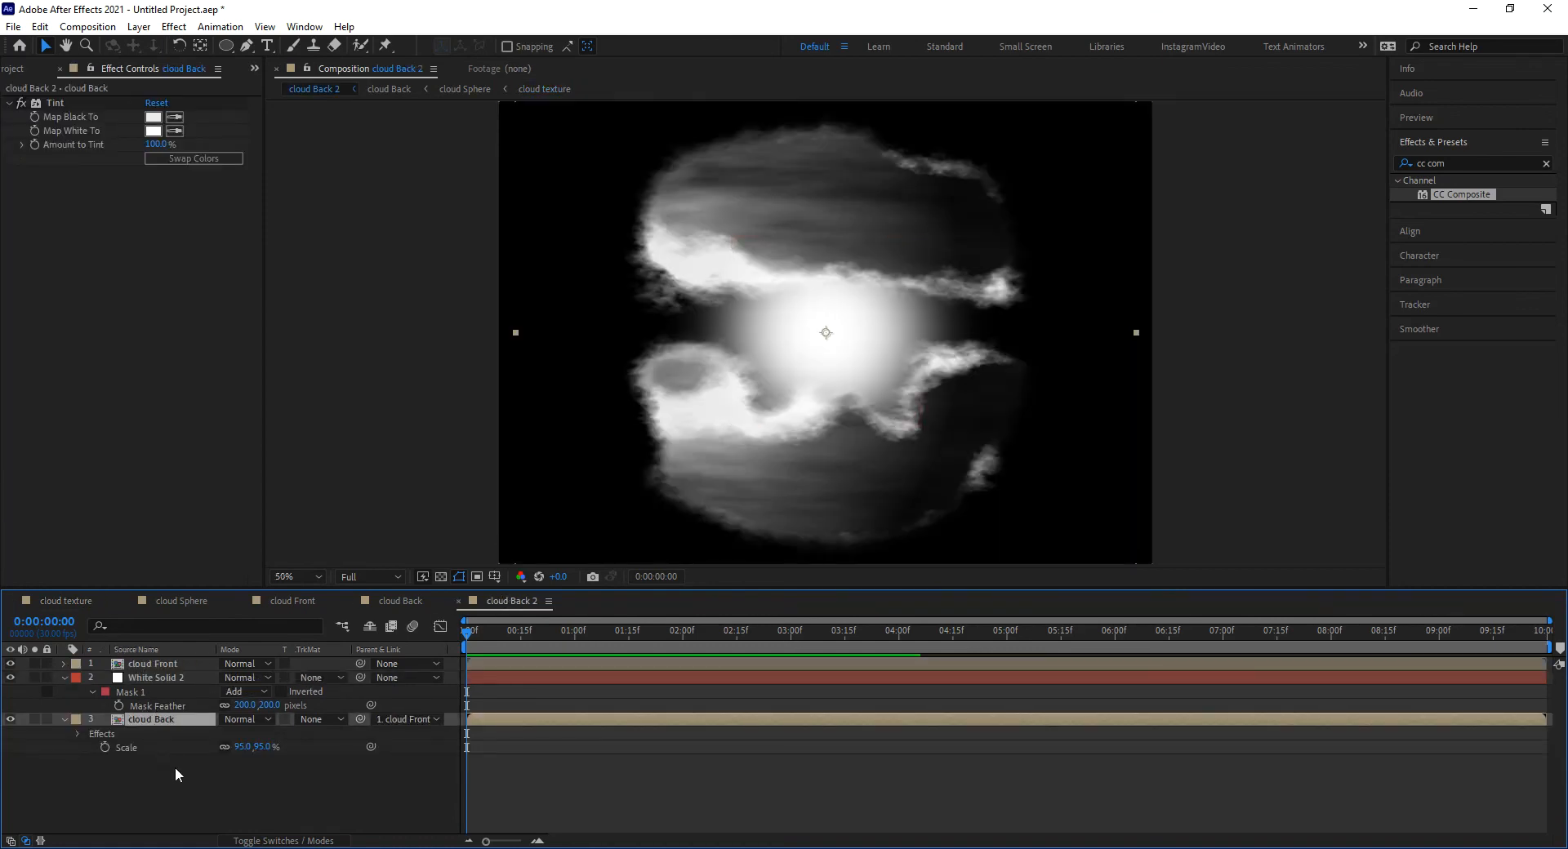
left_click(219, 791)
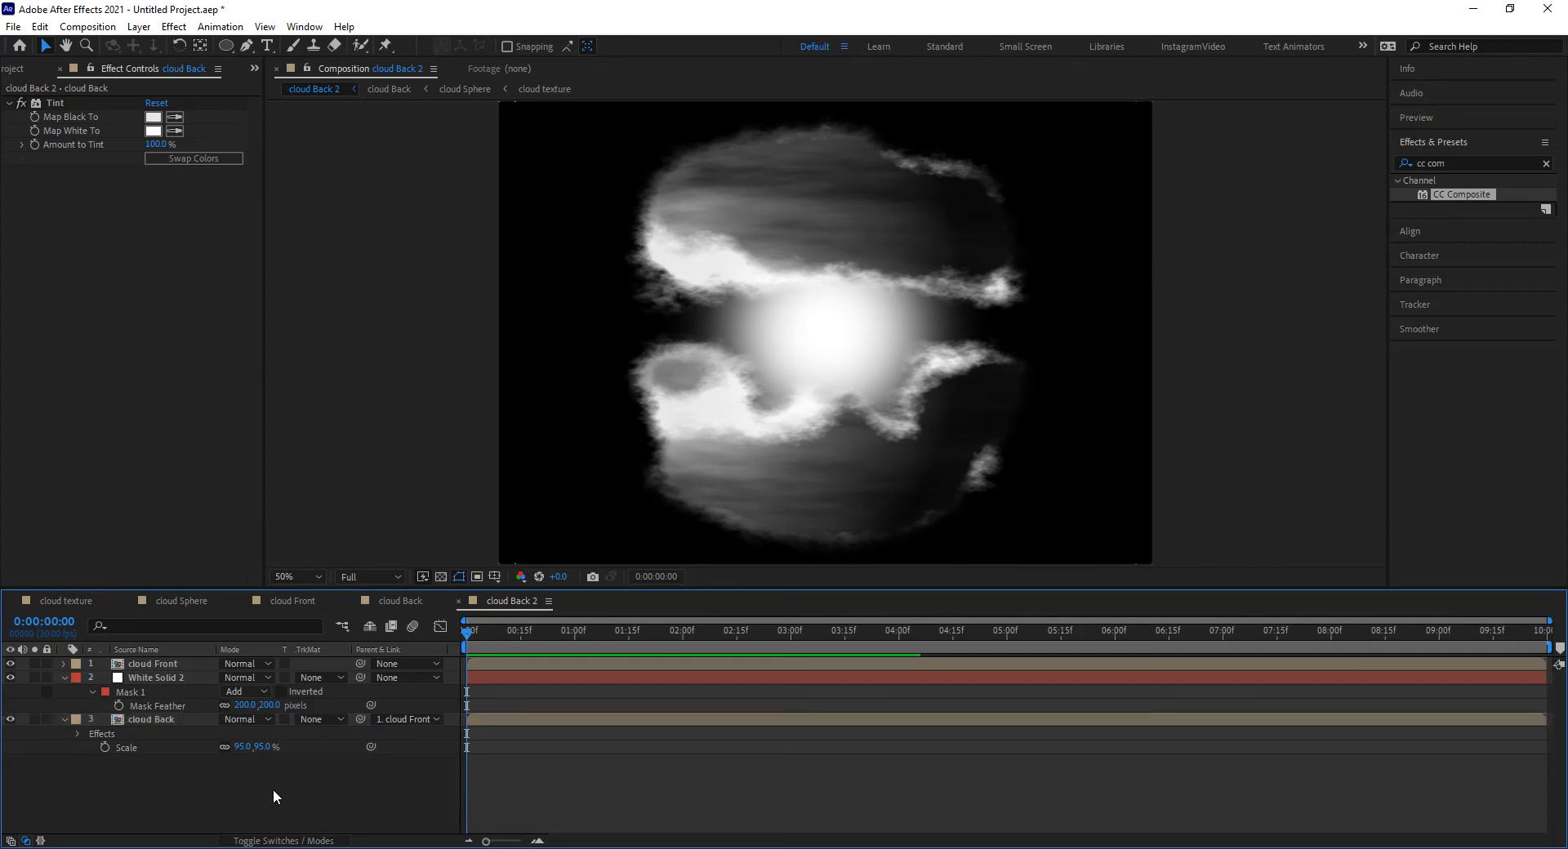
key("ctrl+n")
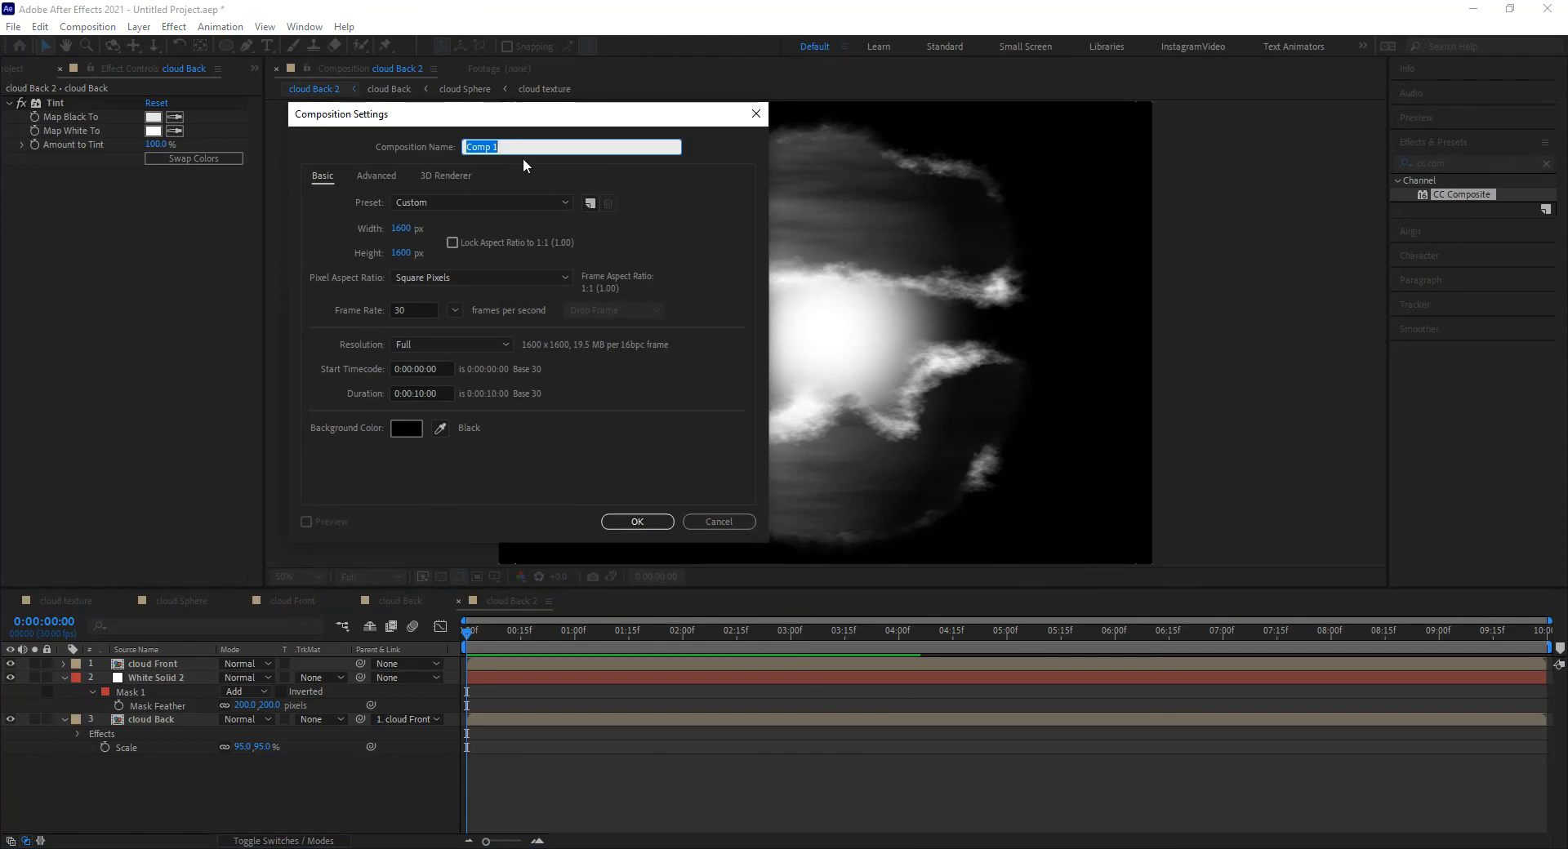
left_click(718, 522)
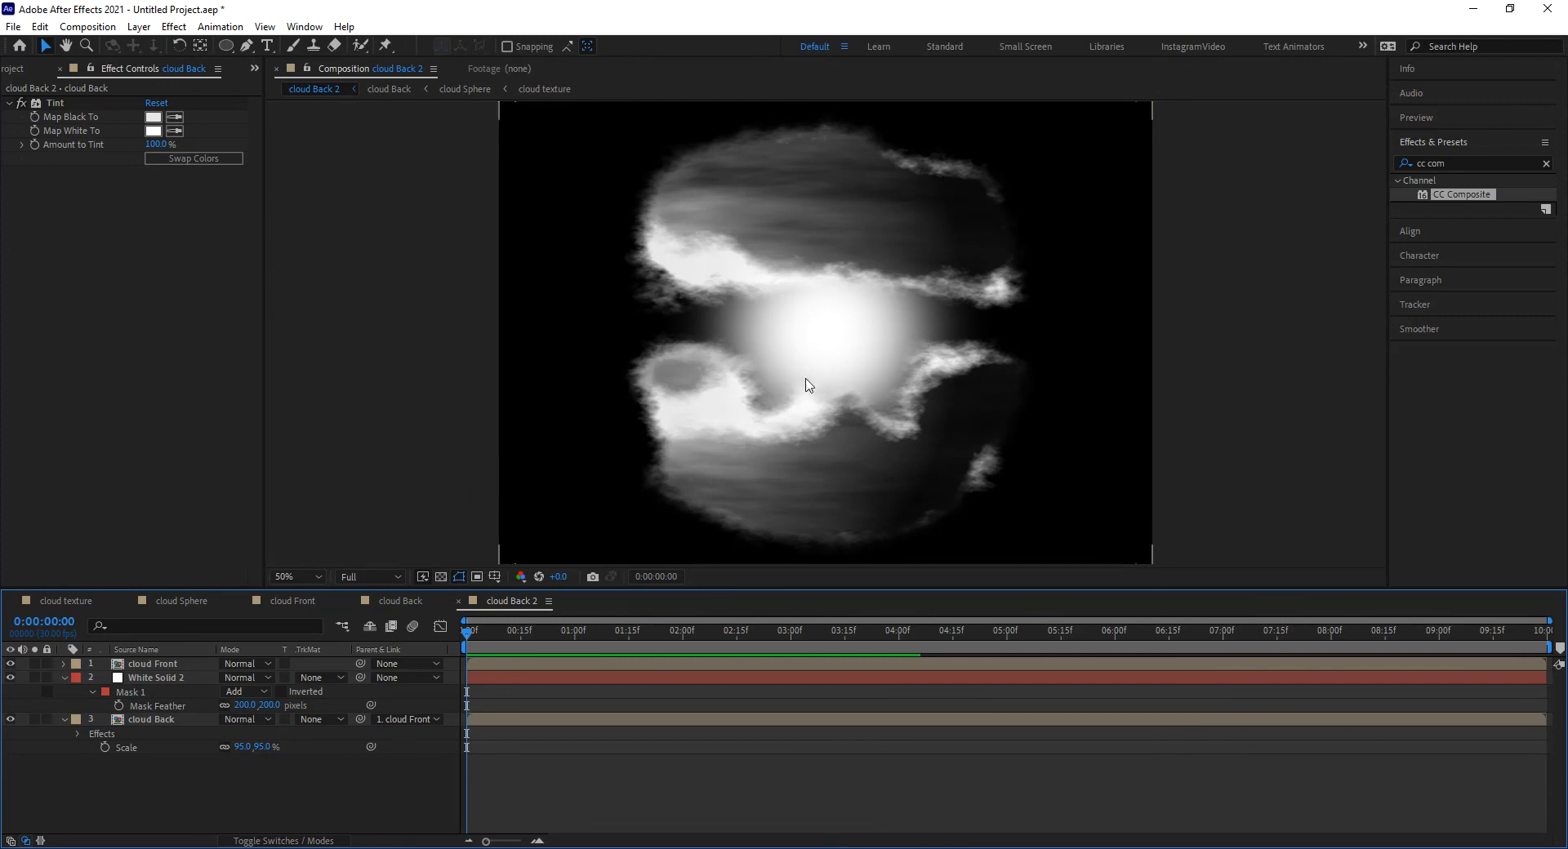
Scrub through roughly the first two seconds of cloud Back 2 to examine the moving clouds
left_click_drag(527, 633, 586, 664)
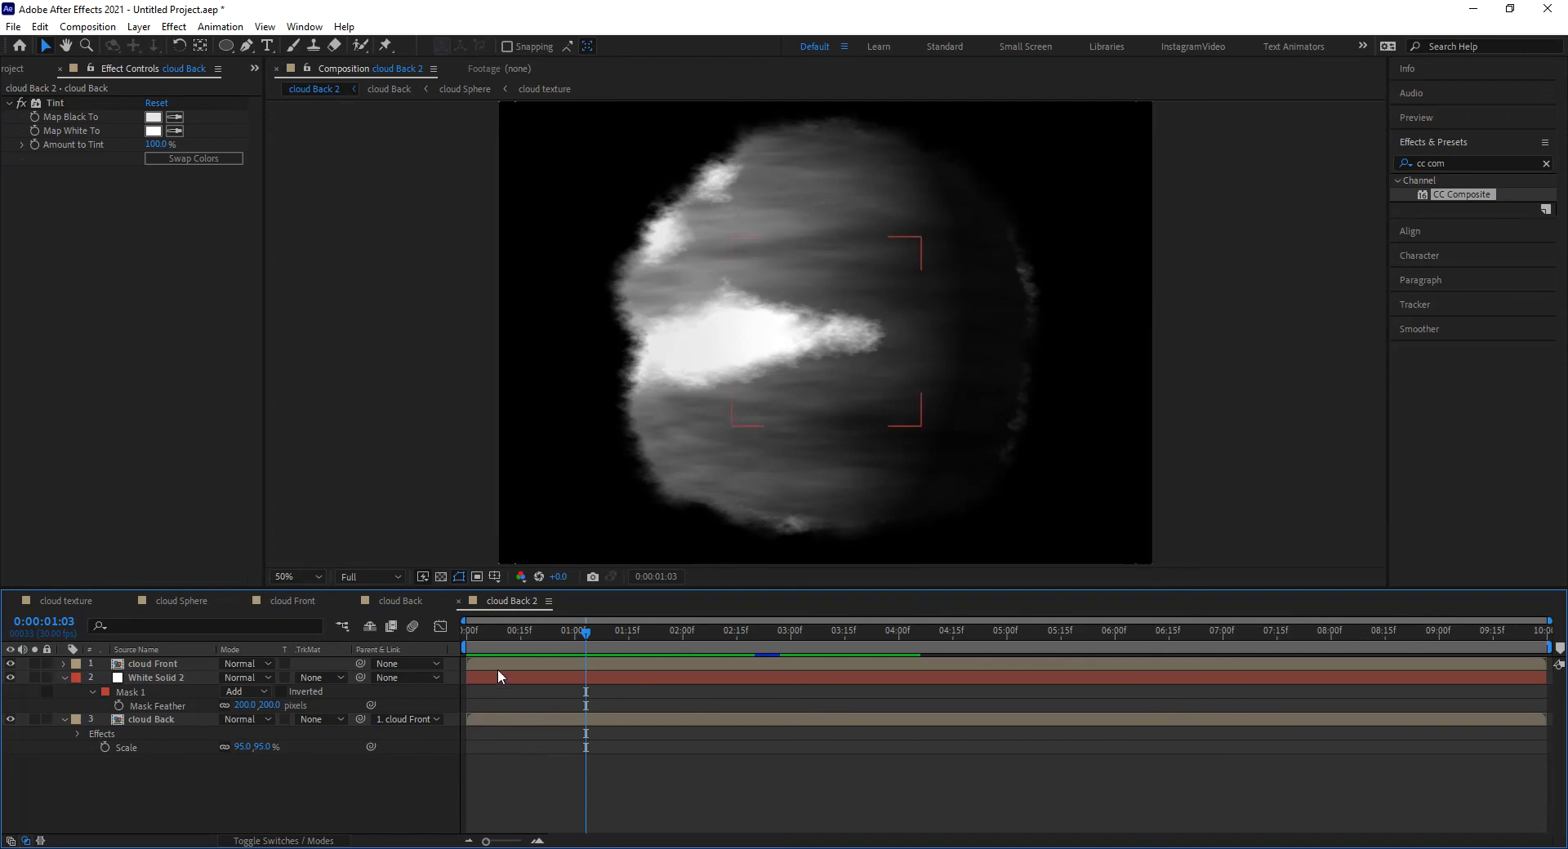
left_click_drag(516, 634, 675, 631)
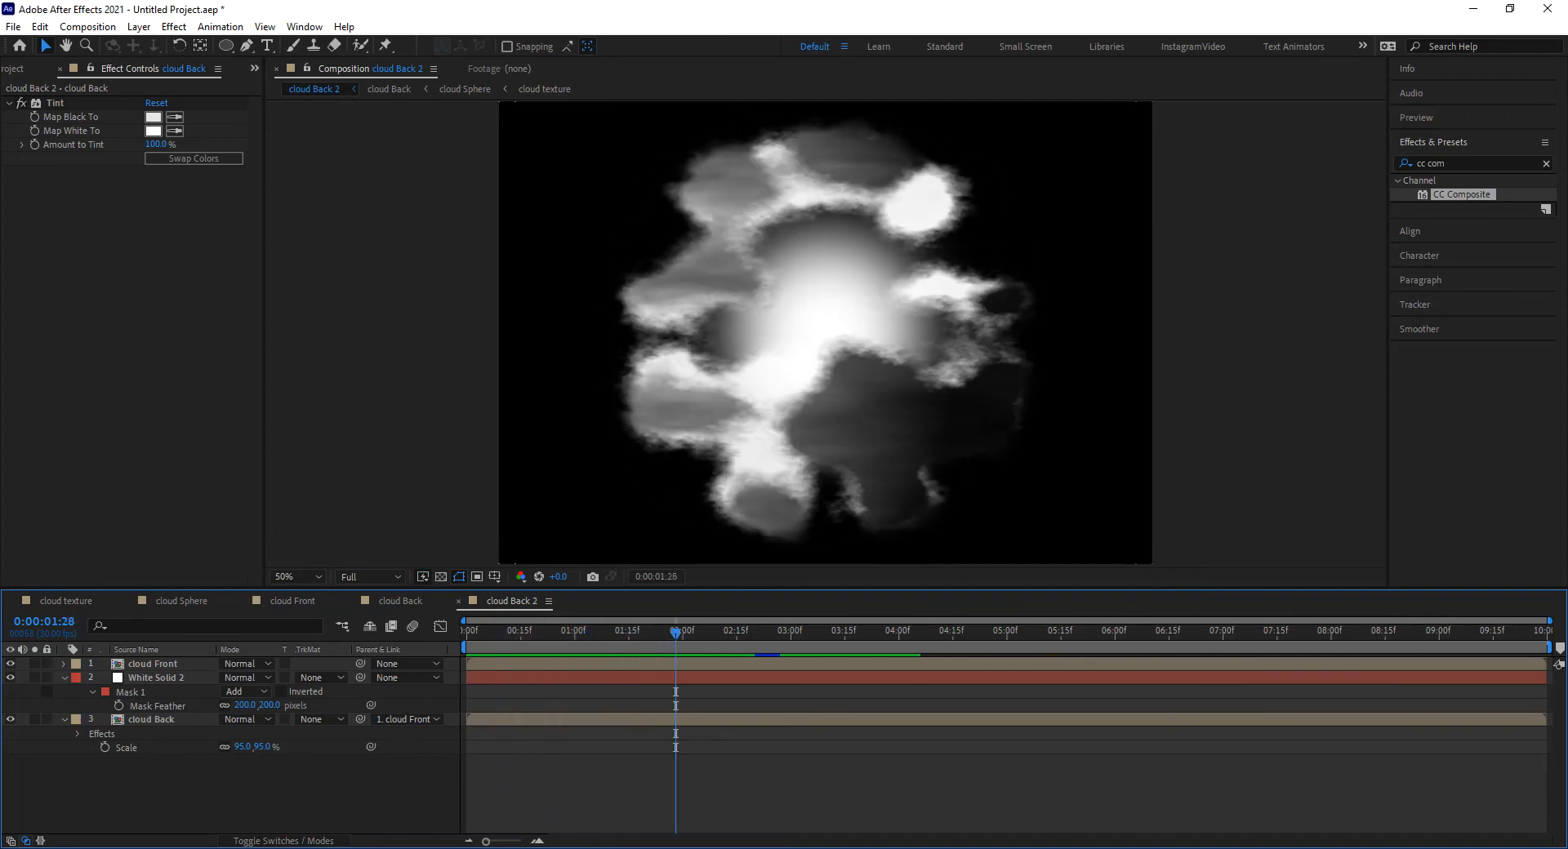